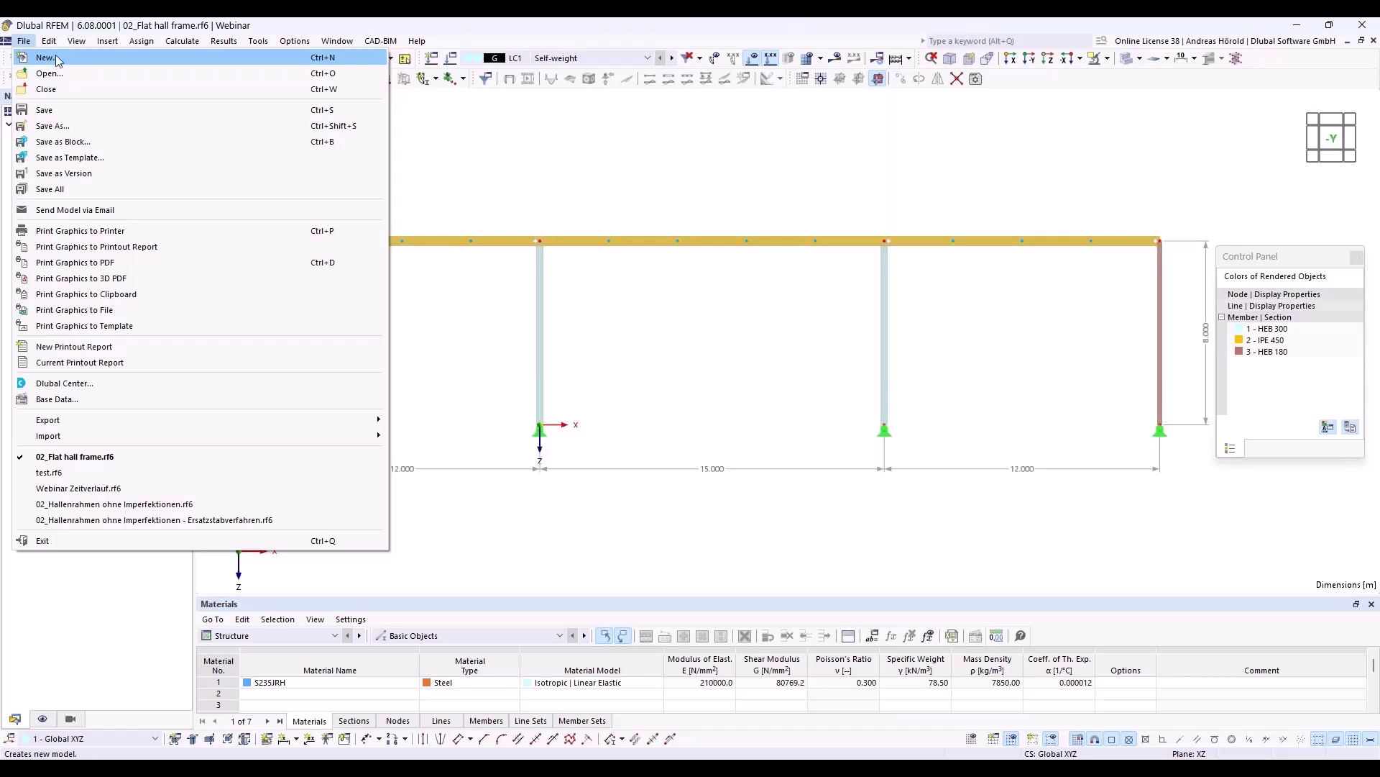
# - Create a new model named 01_Two-span beam as type 2D | XZ | Plane Stress and activate the Steel Design add-on
pyautogui.click(55, 56)
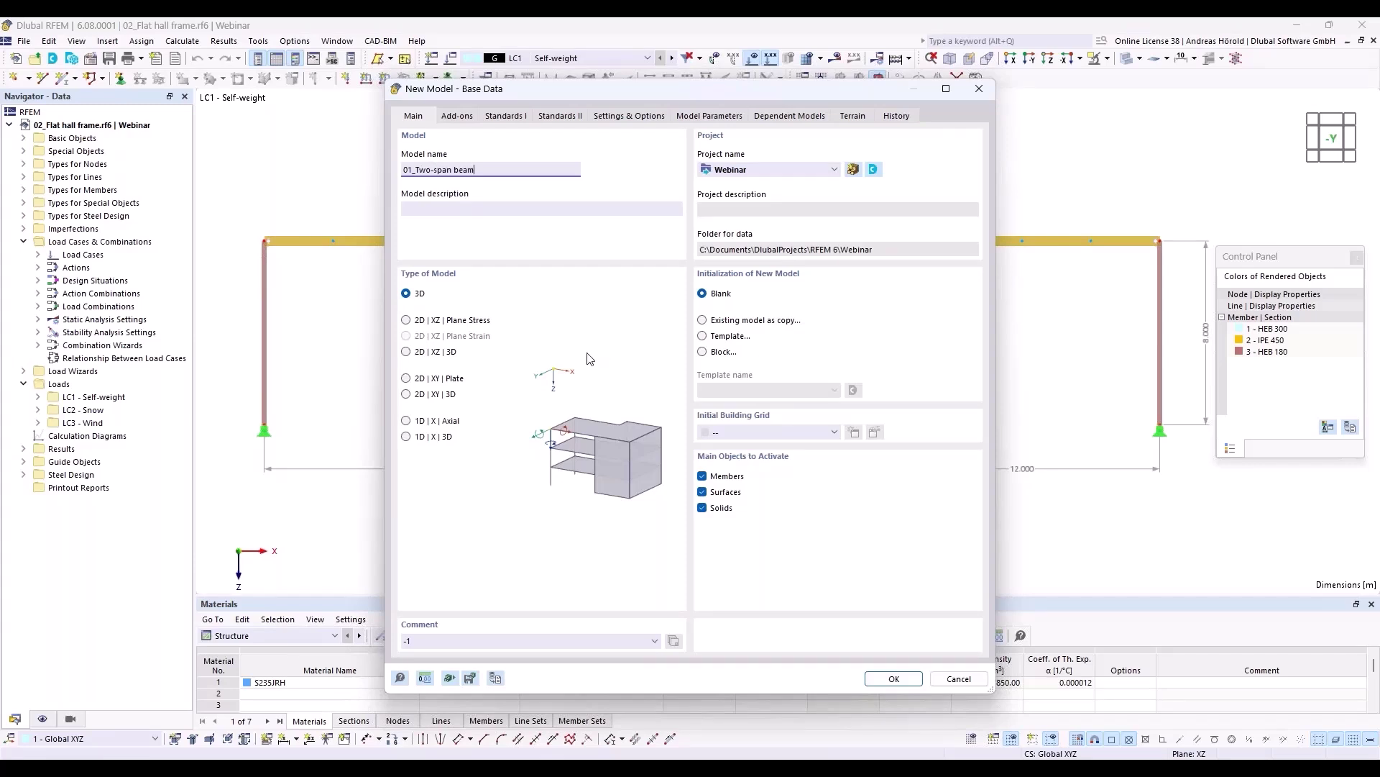
pyautogui.click(407, 321)
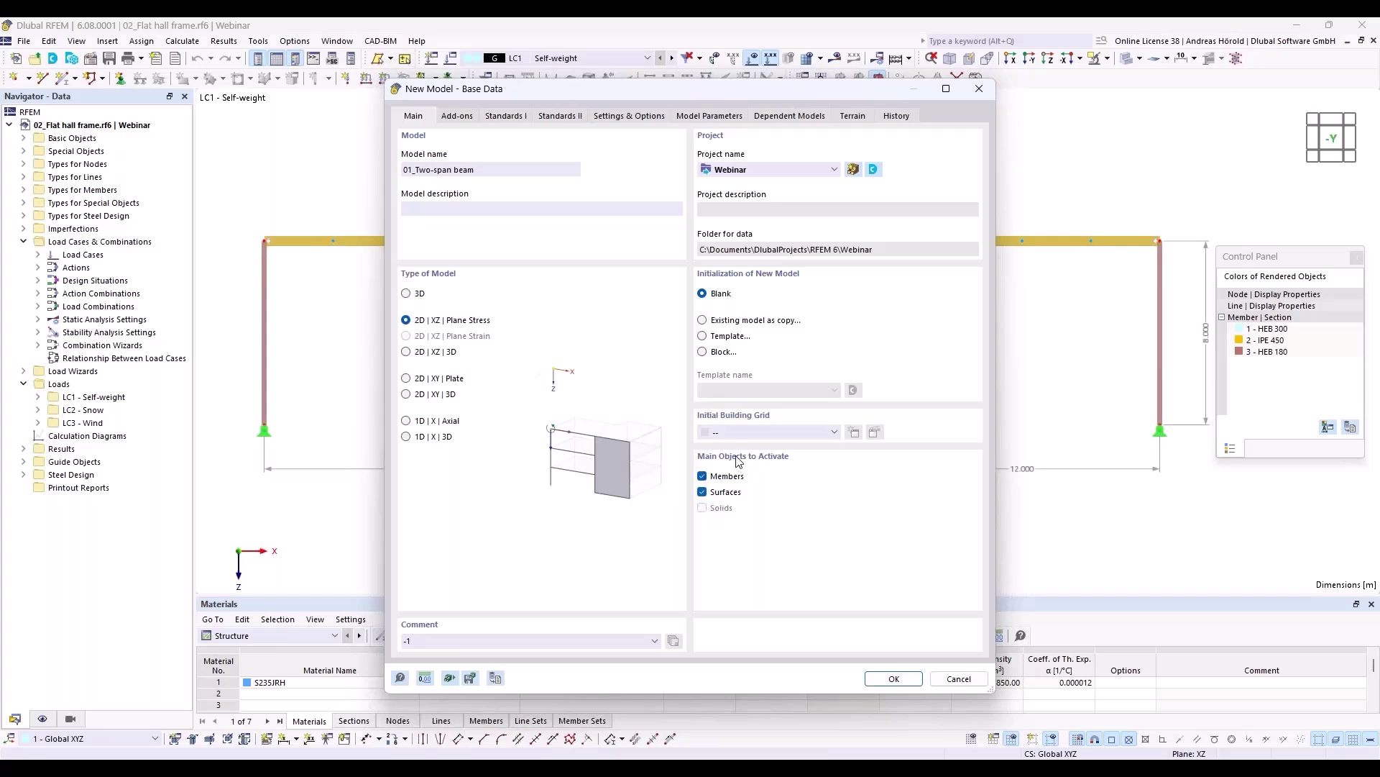
pyautogui.click(456, 117)
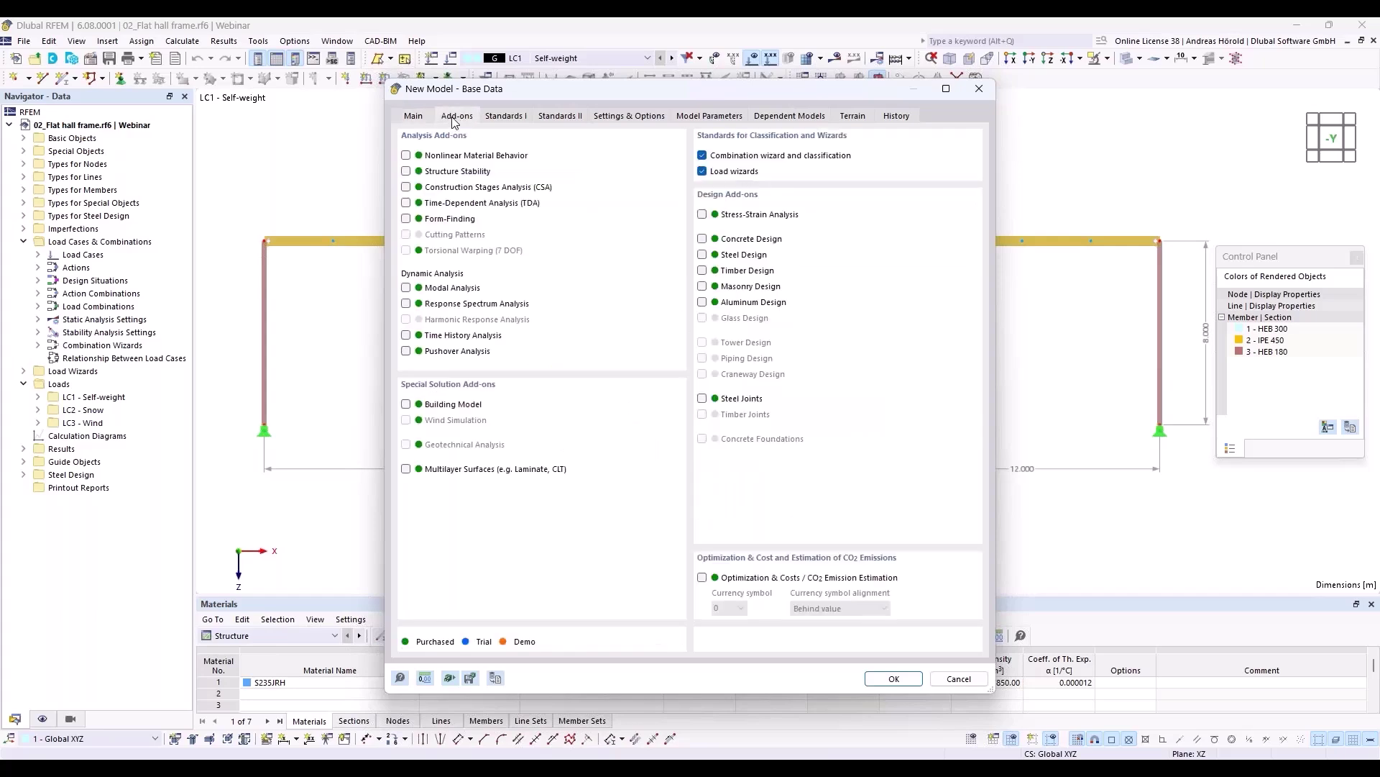
pyautogui.click(703, 255)
# - Review the standard groups available for load combinations and steel design in the new model's base data
pyautogui.click(506, 117)
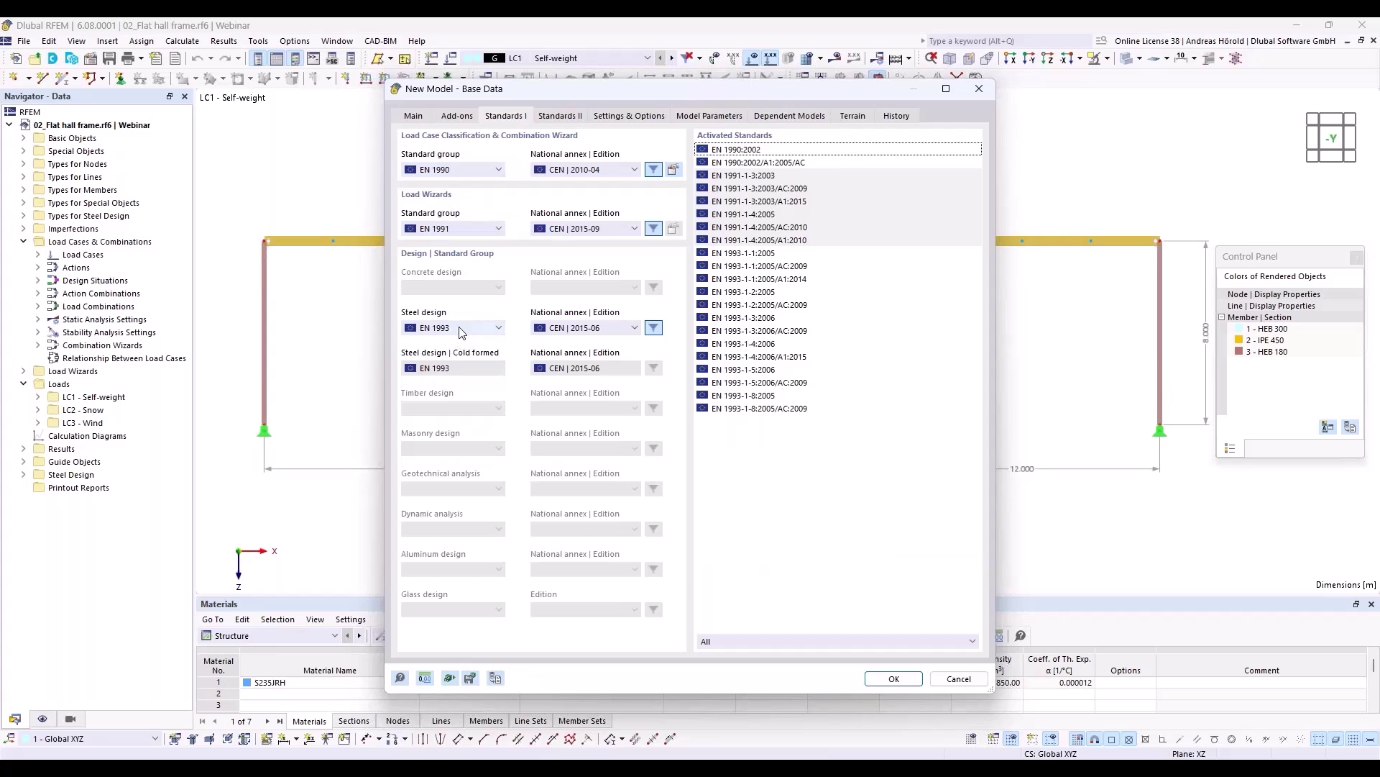
pyautogui.click(455, 174)
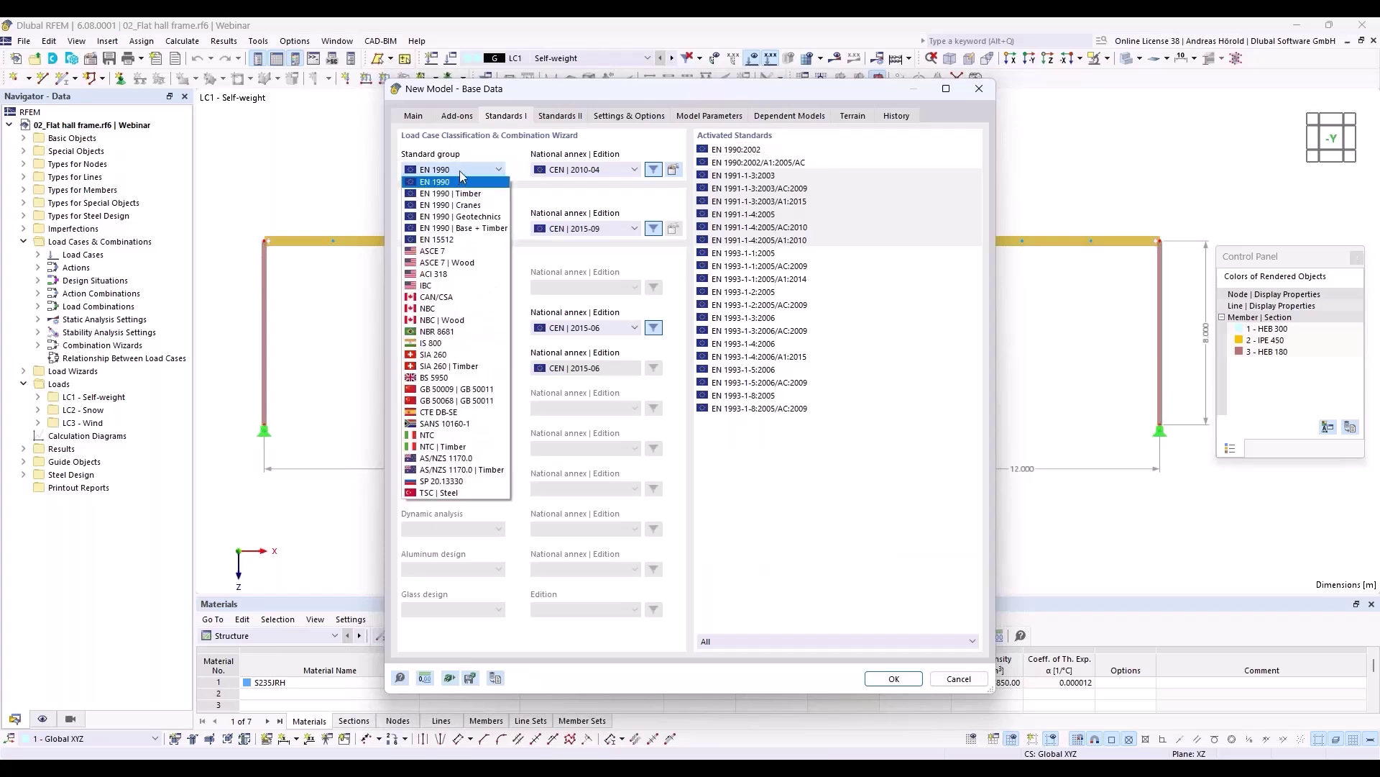
pyautogui.click(460, 171)
pyautogui.click(472, 329)
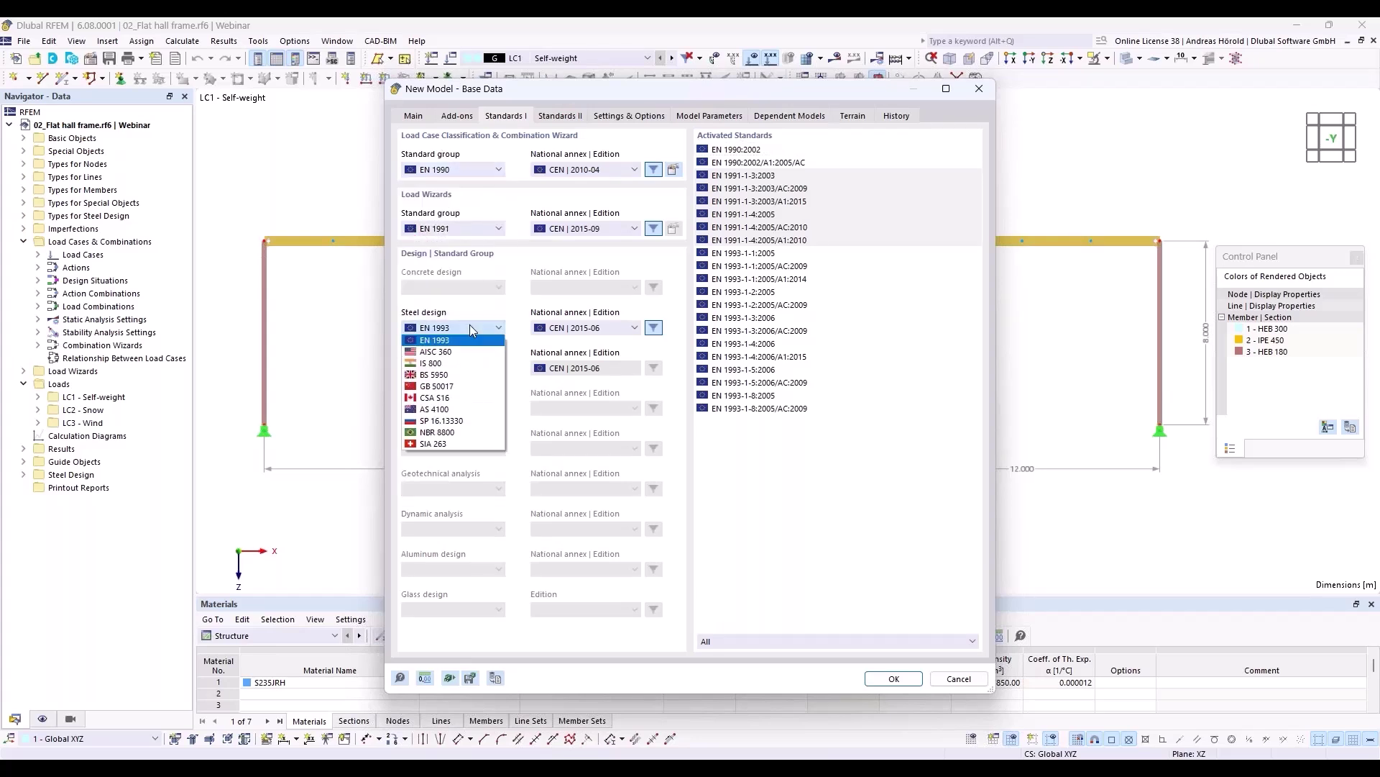
pyautogui.click(472, 329)
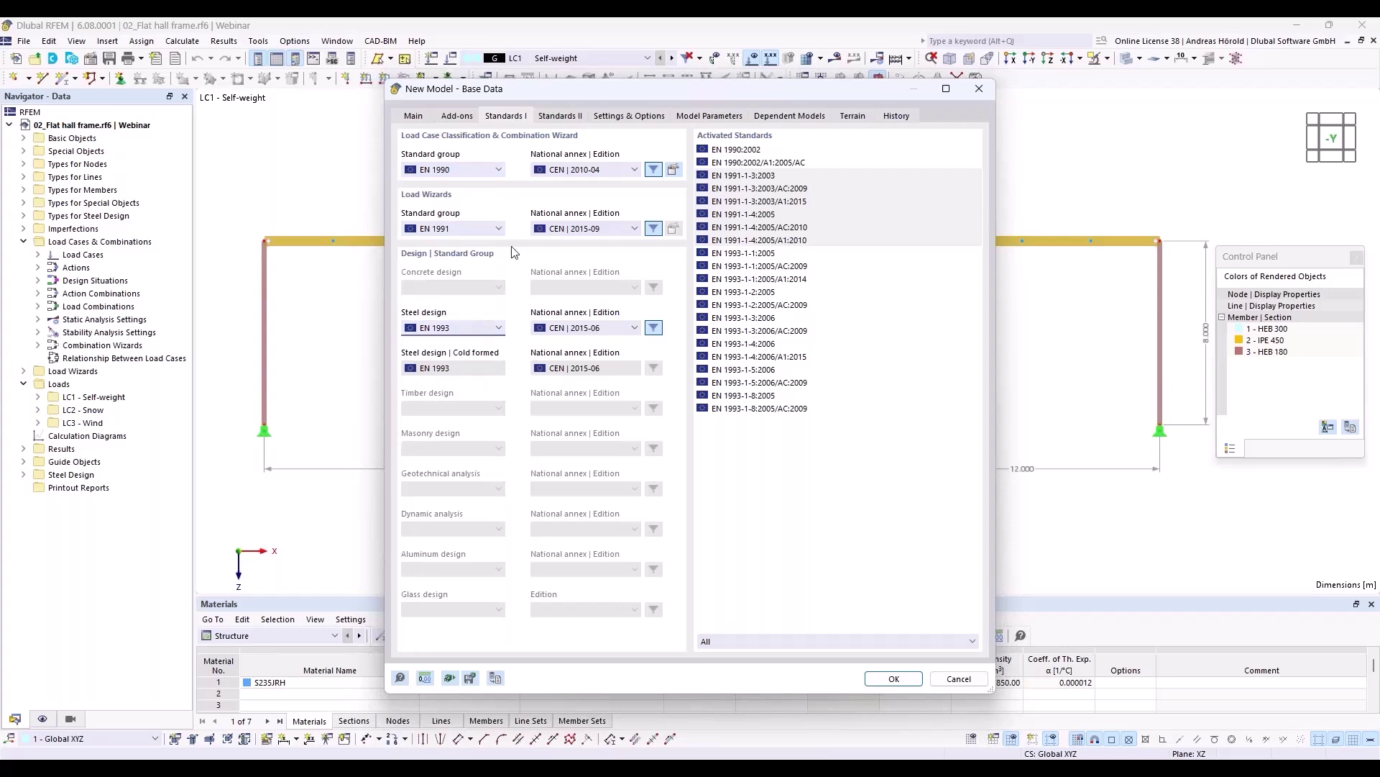
# - Set the national annexes to DIN 2012-08 for EN 1990, DIN 2019-04 for EN 1991 and DIN 2020-11 for EN 1993, and create the model
pyautogui.click(603, 169)
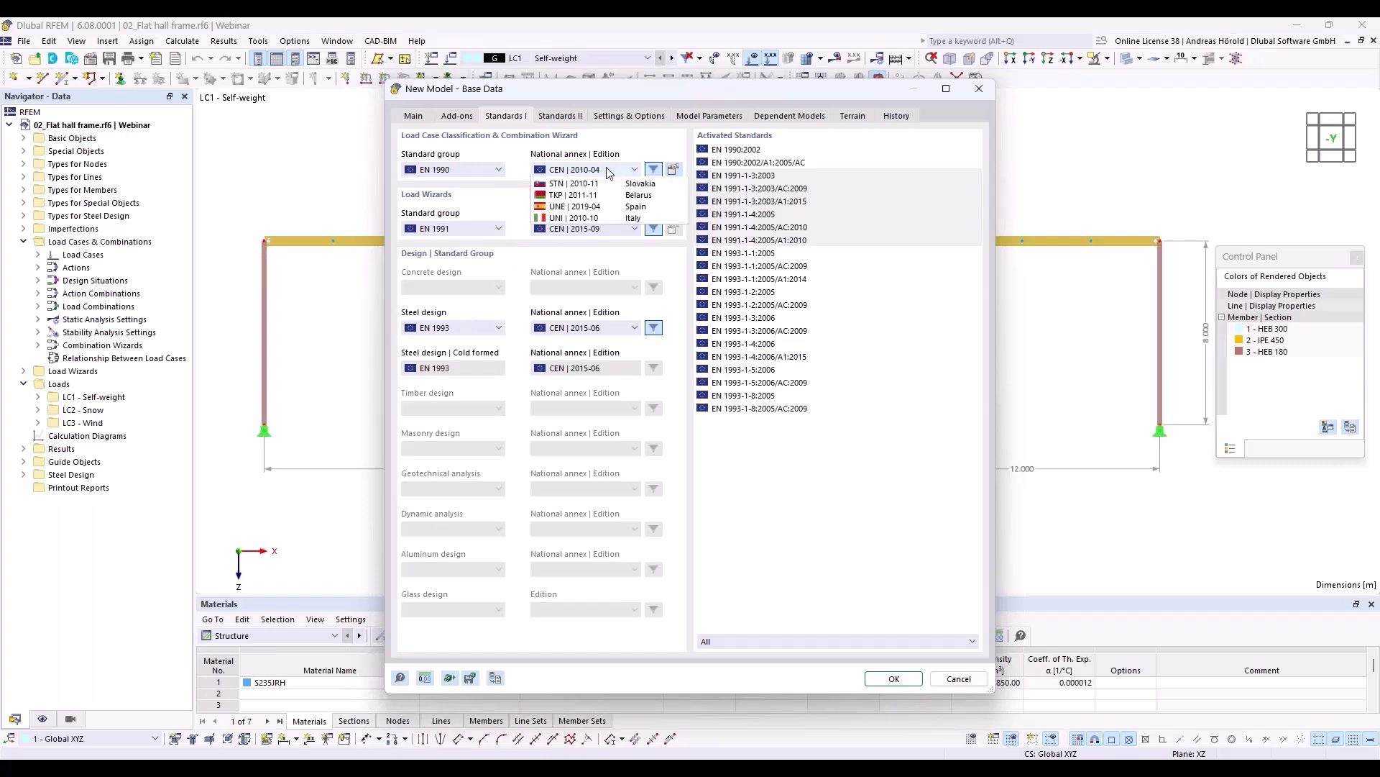
pyautogui.click(603, 239)
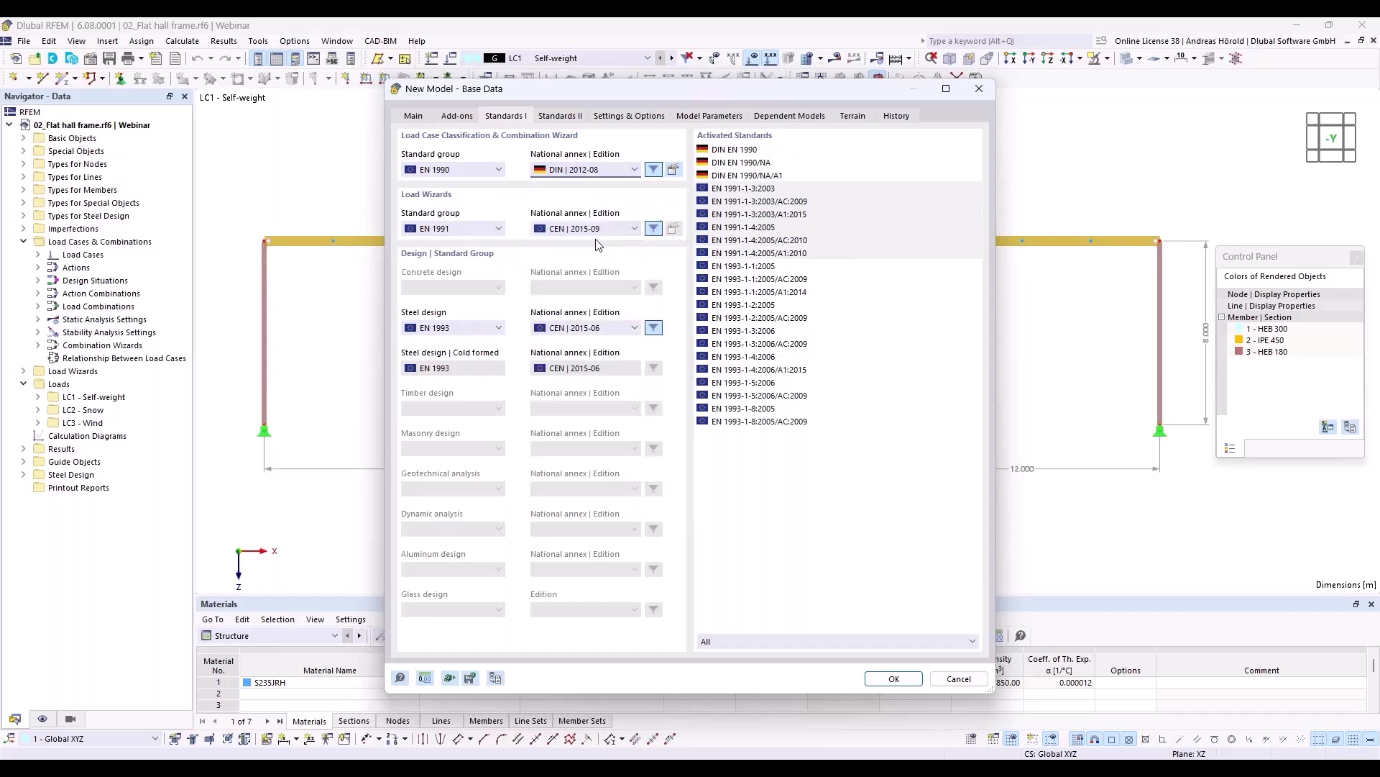
pyautogui.click(591, 229)
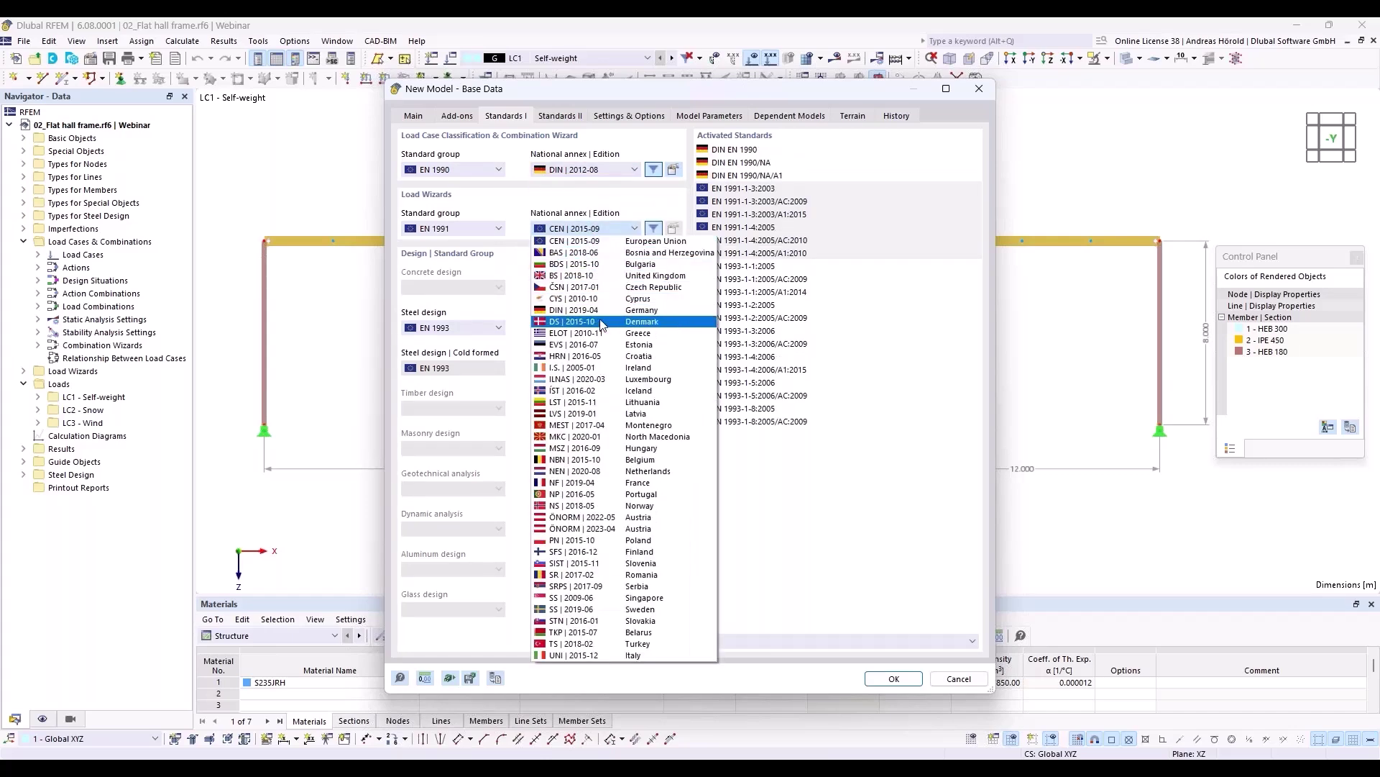
pyautogui.click(604, 319)
pyautogui.click(608, 329)
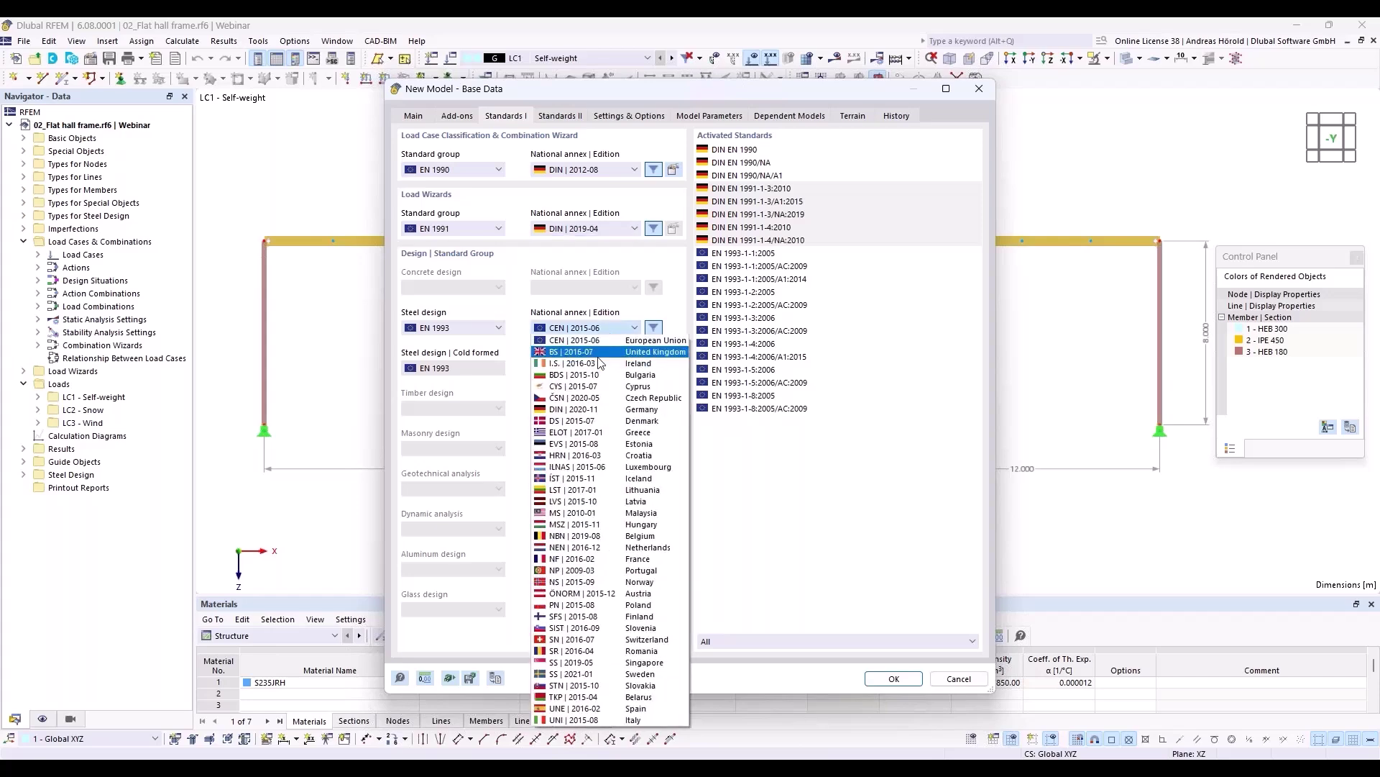
pyautogui.click(591, 409)
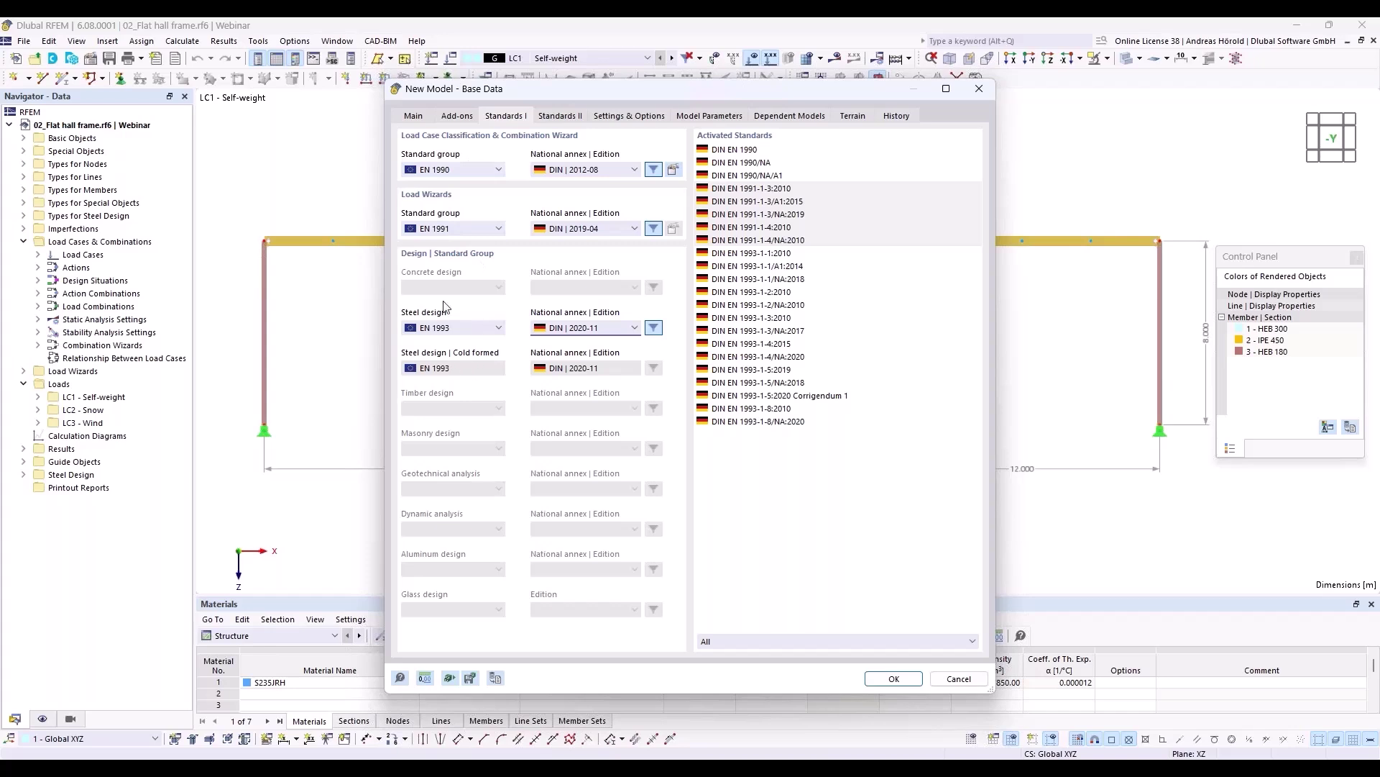
pyautogui.click(894, 680)
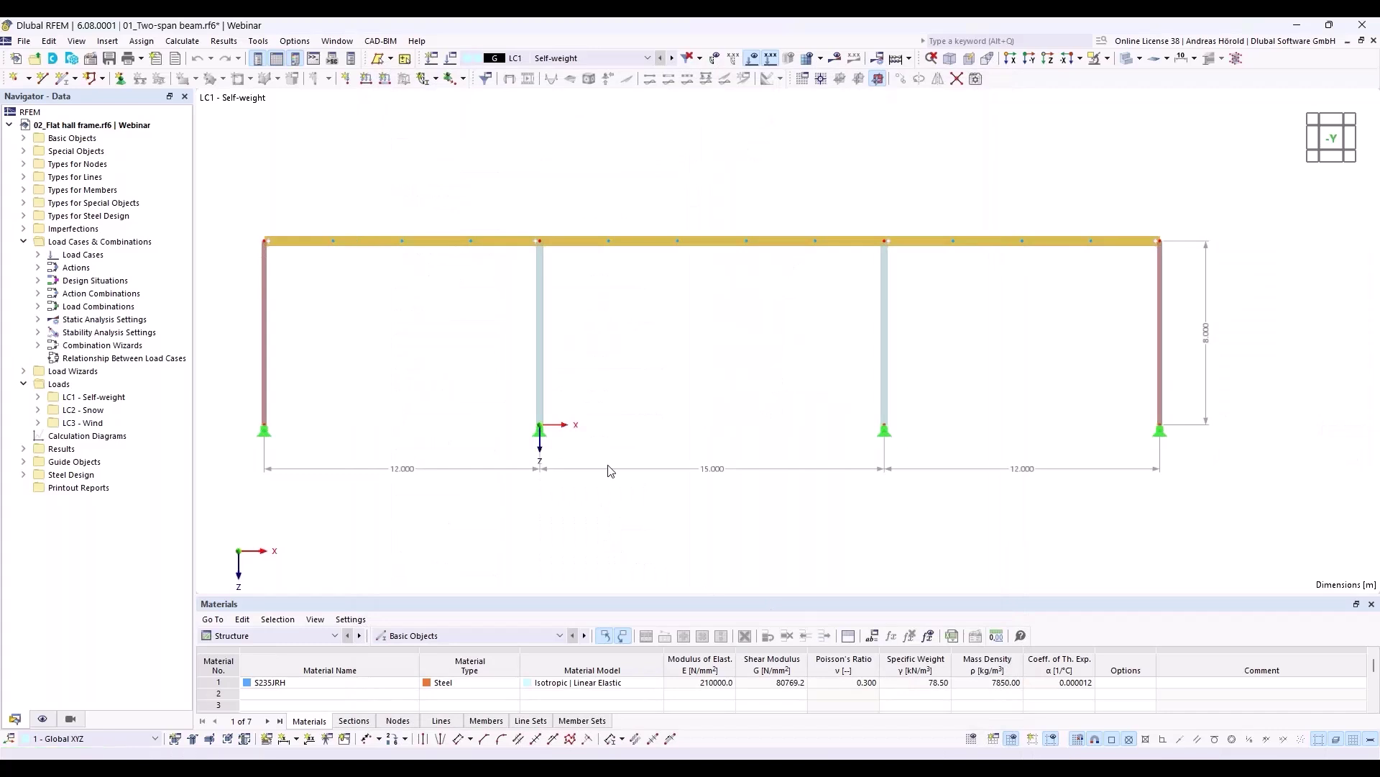
# - View the empty model in the reverse Y-direction and inspect the work plane's grid and snap settings
pyautogui.click(1030, 61)
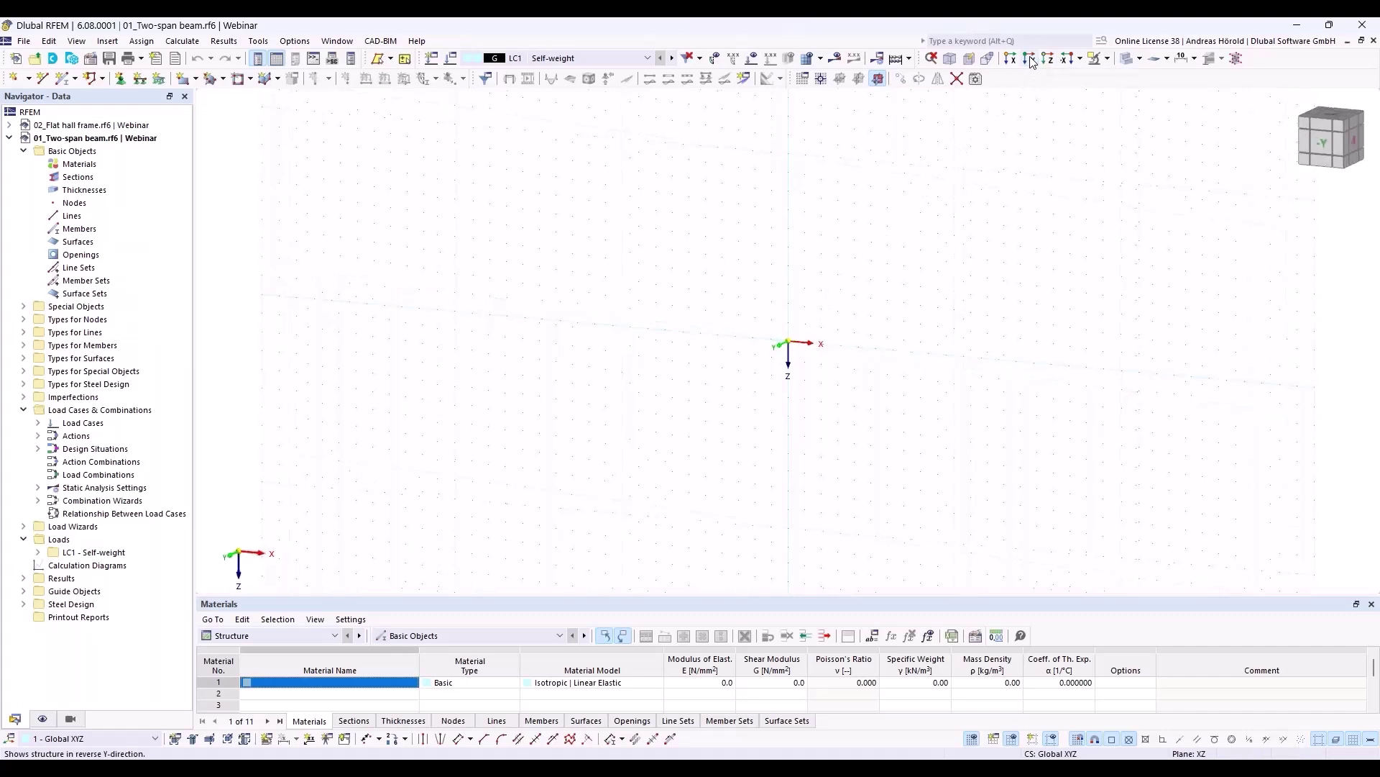
pyautogui.moveTo(908, 451); pyautogui.dragTo(546, 475, button='middle')
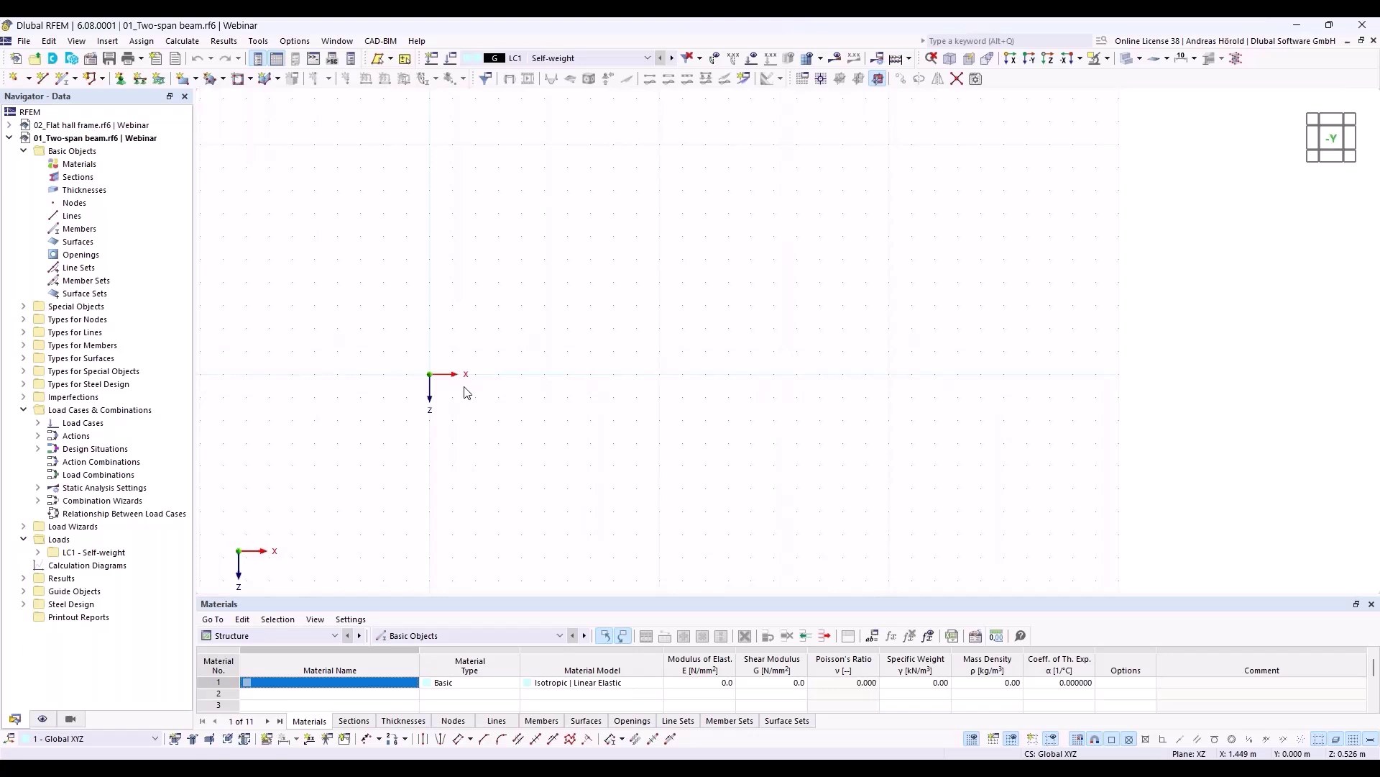
pyautogui.click(972, 740)
pyautogui.doubleClick(972, 740)
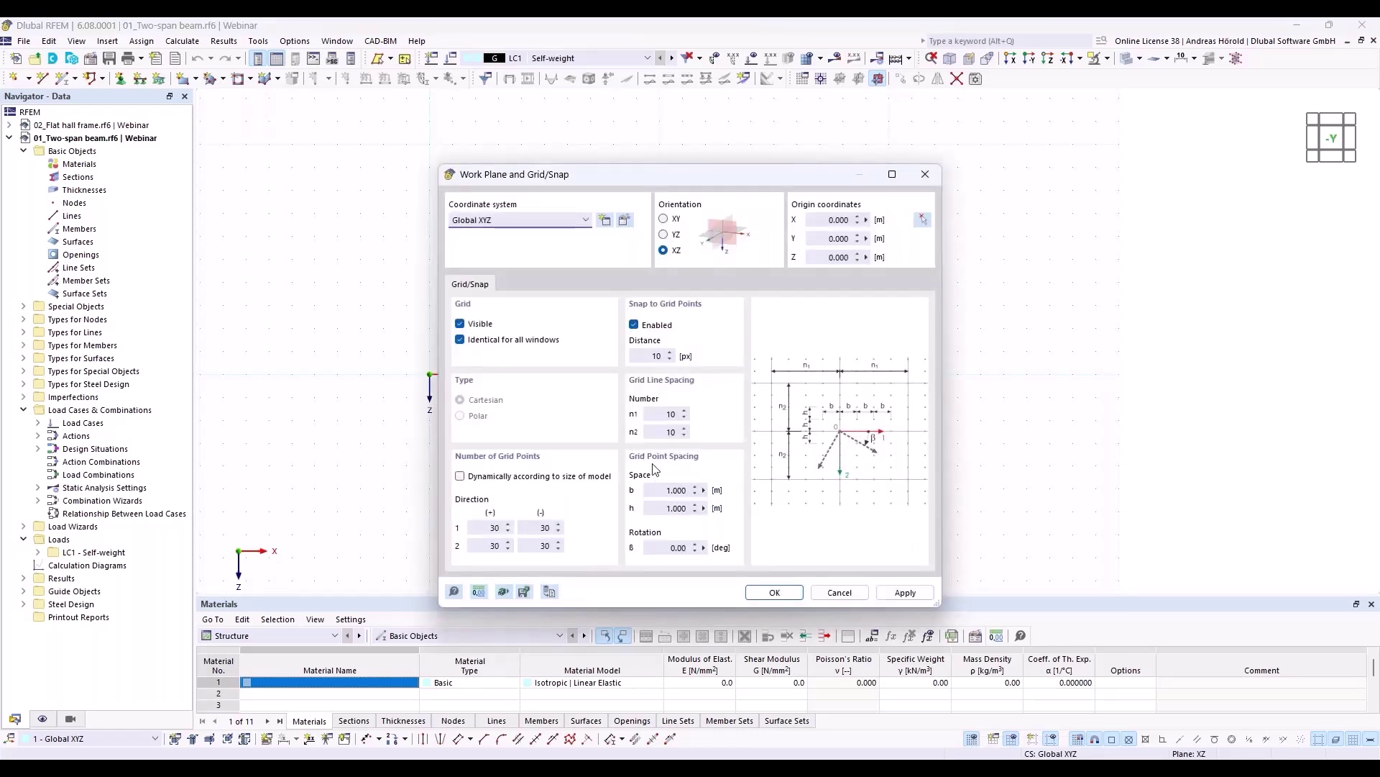
pyautogui.click(835, 591)
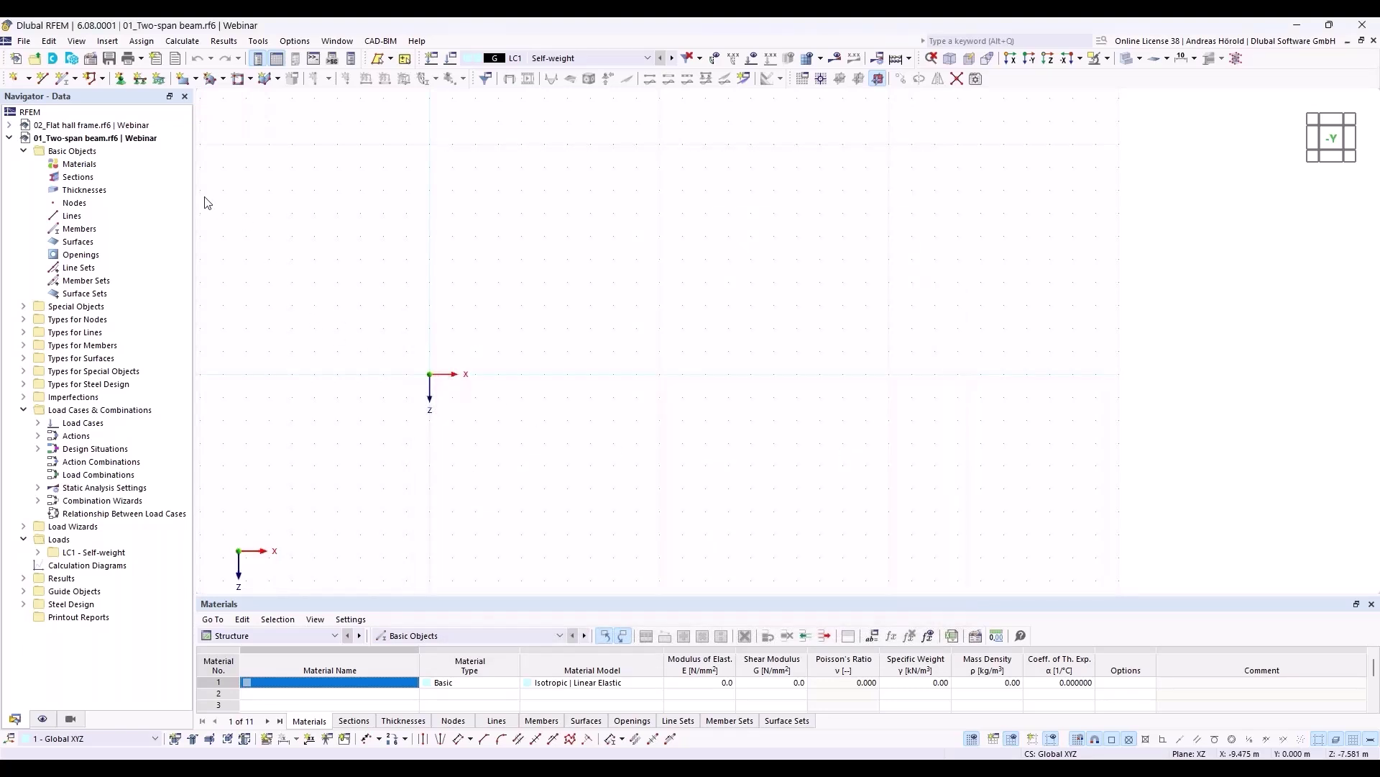
# - Start a new beam member and choose the standardized steel section IPE 550 from the EN 10365:2017 series for it
pyautogui.click(62, 80)
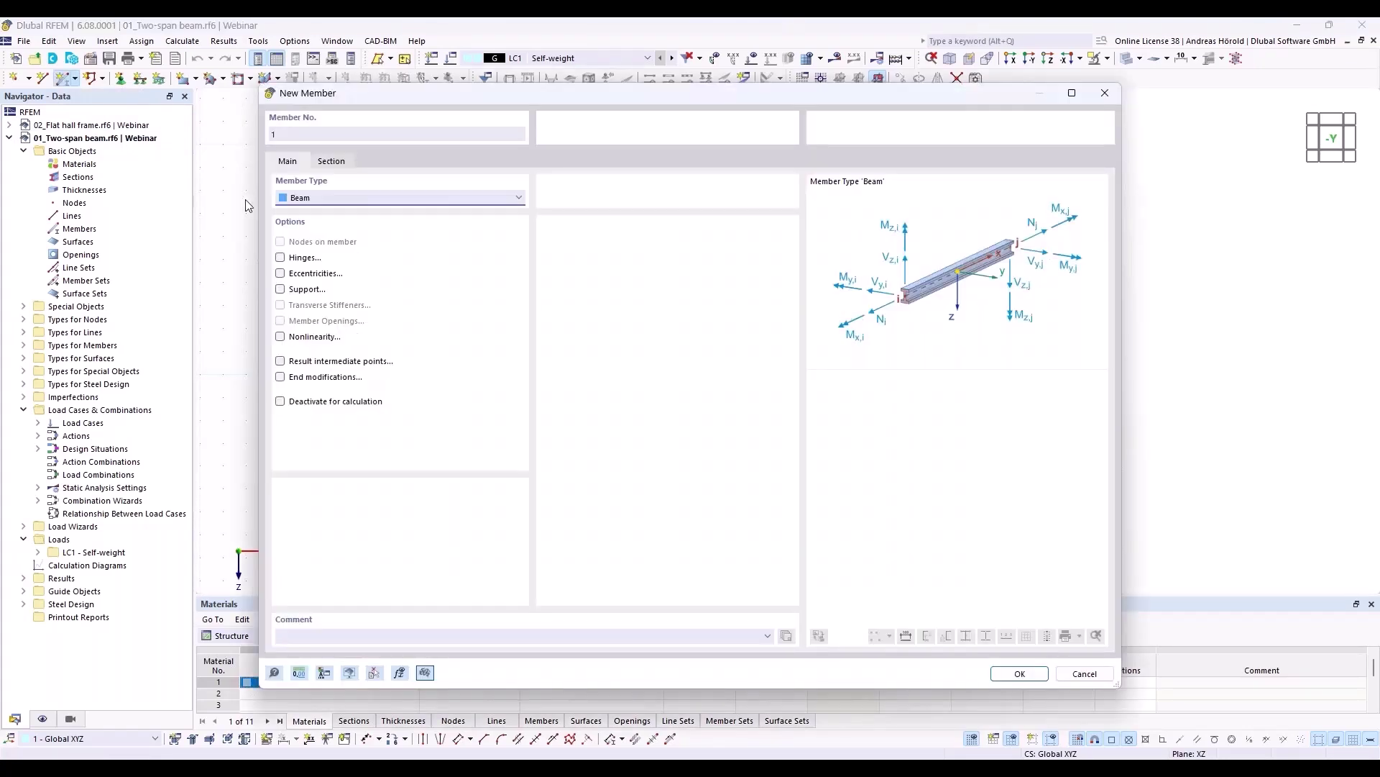
pyautogui.click(329, 163)
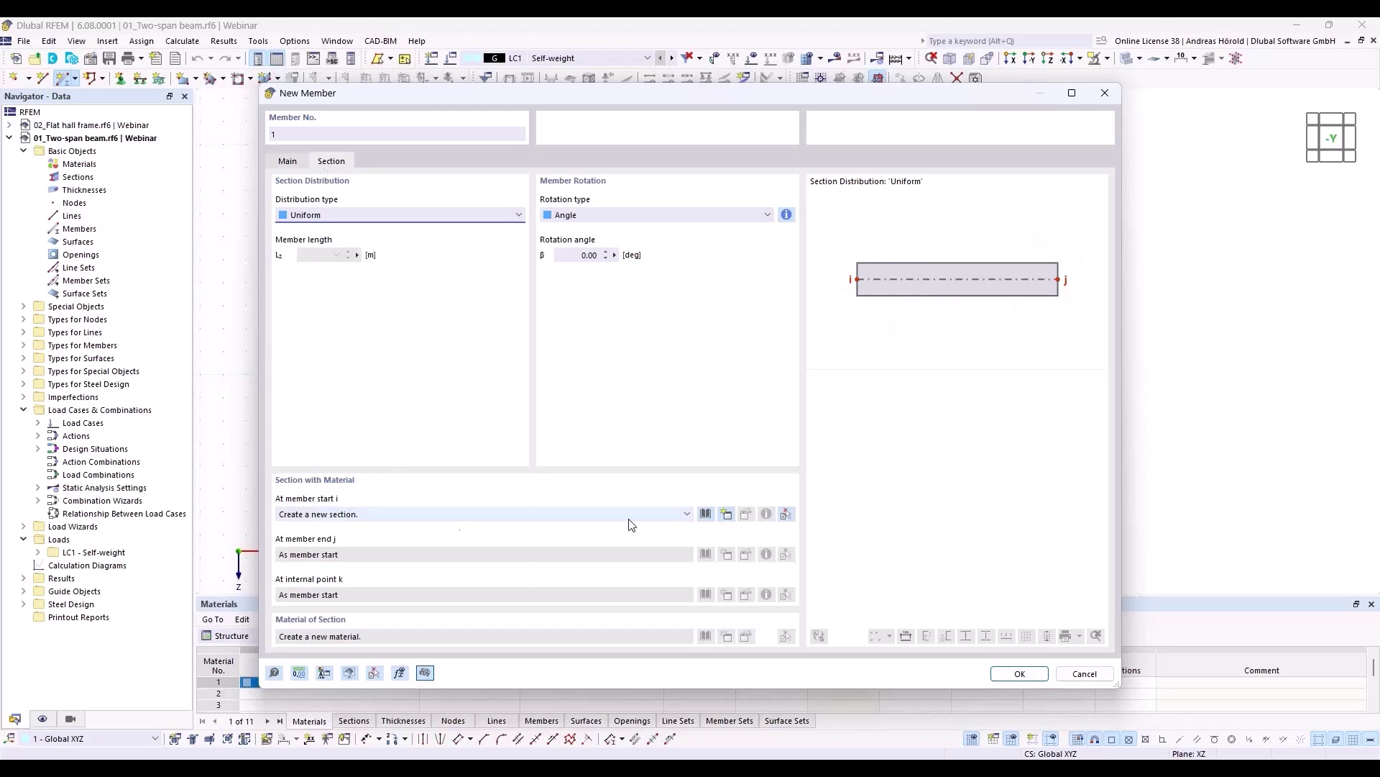
pyautogui.click(705, 514)
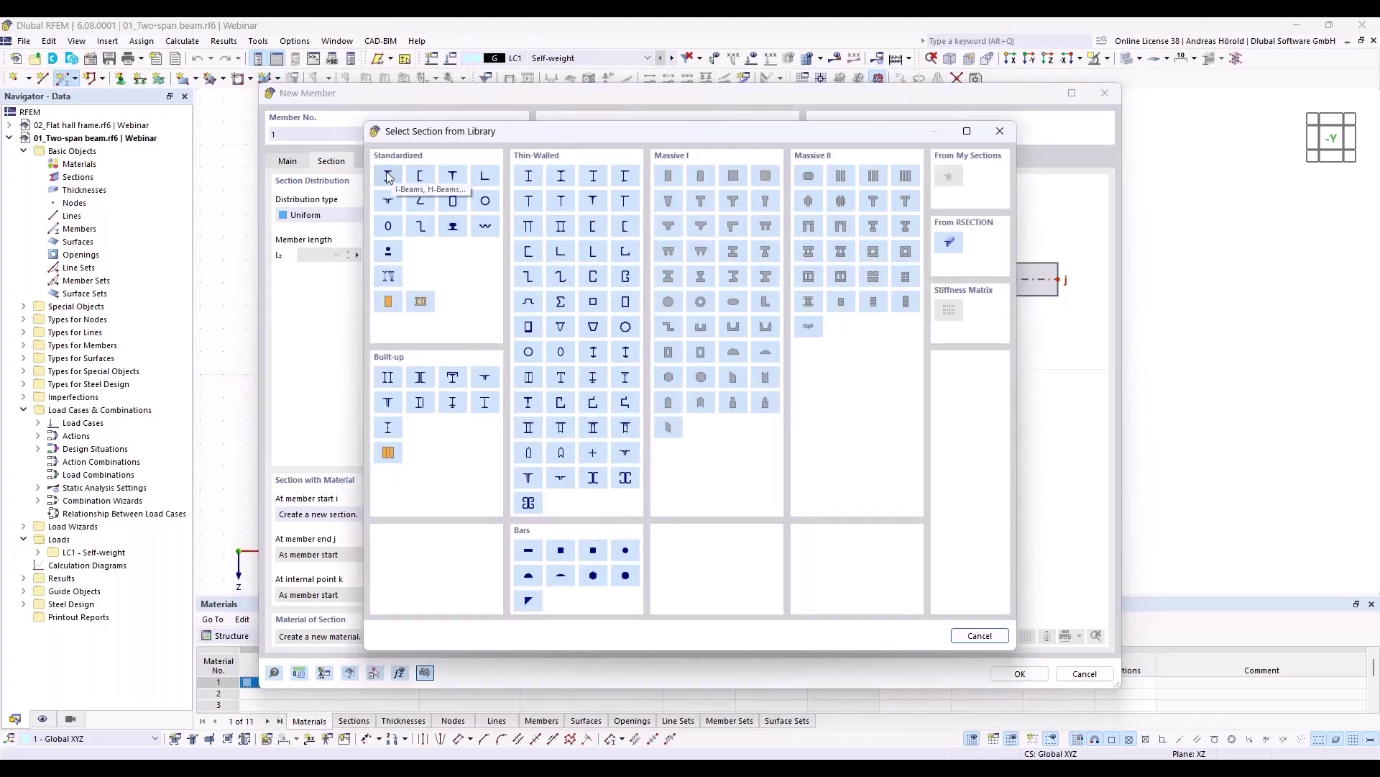
pyautogui.click(387, 177)
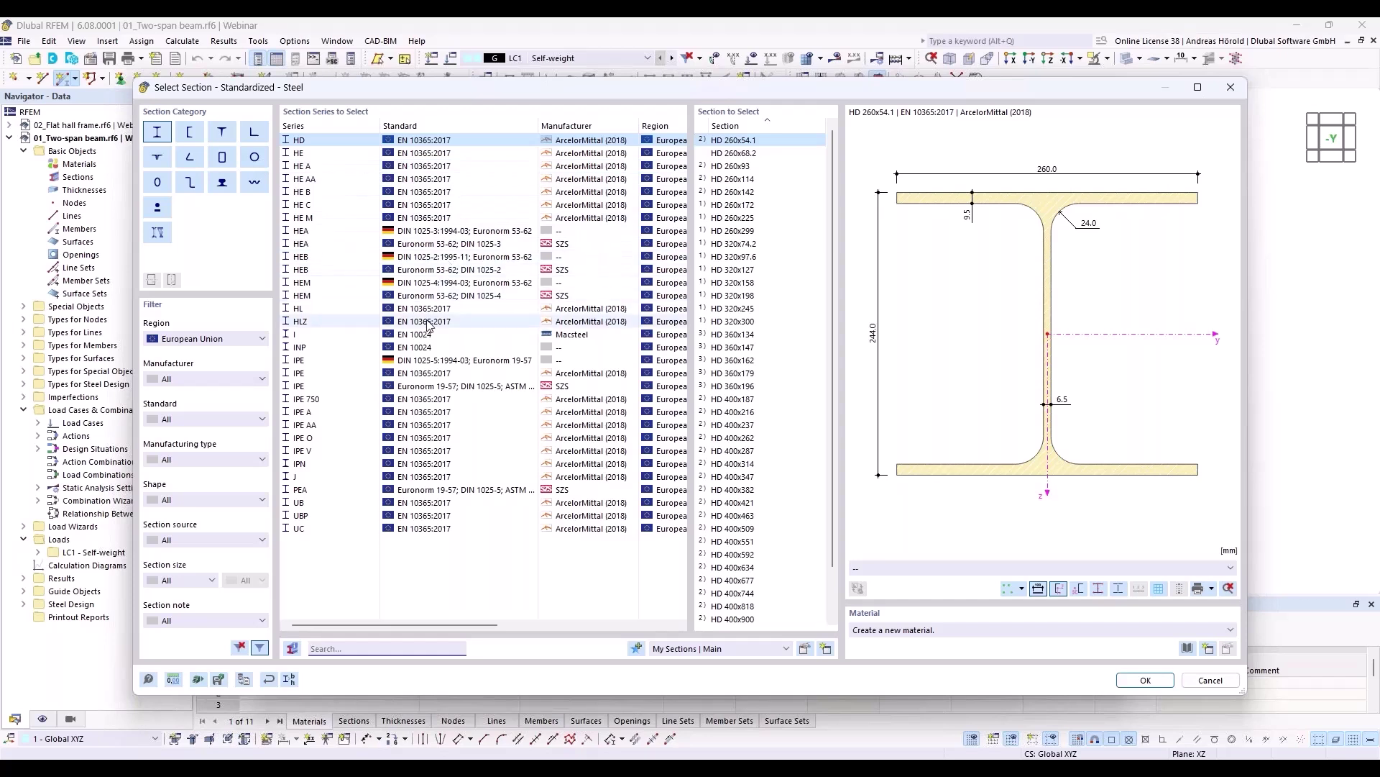
pyautogui.click(327, 373)
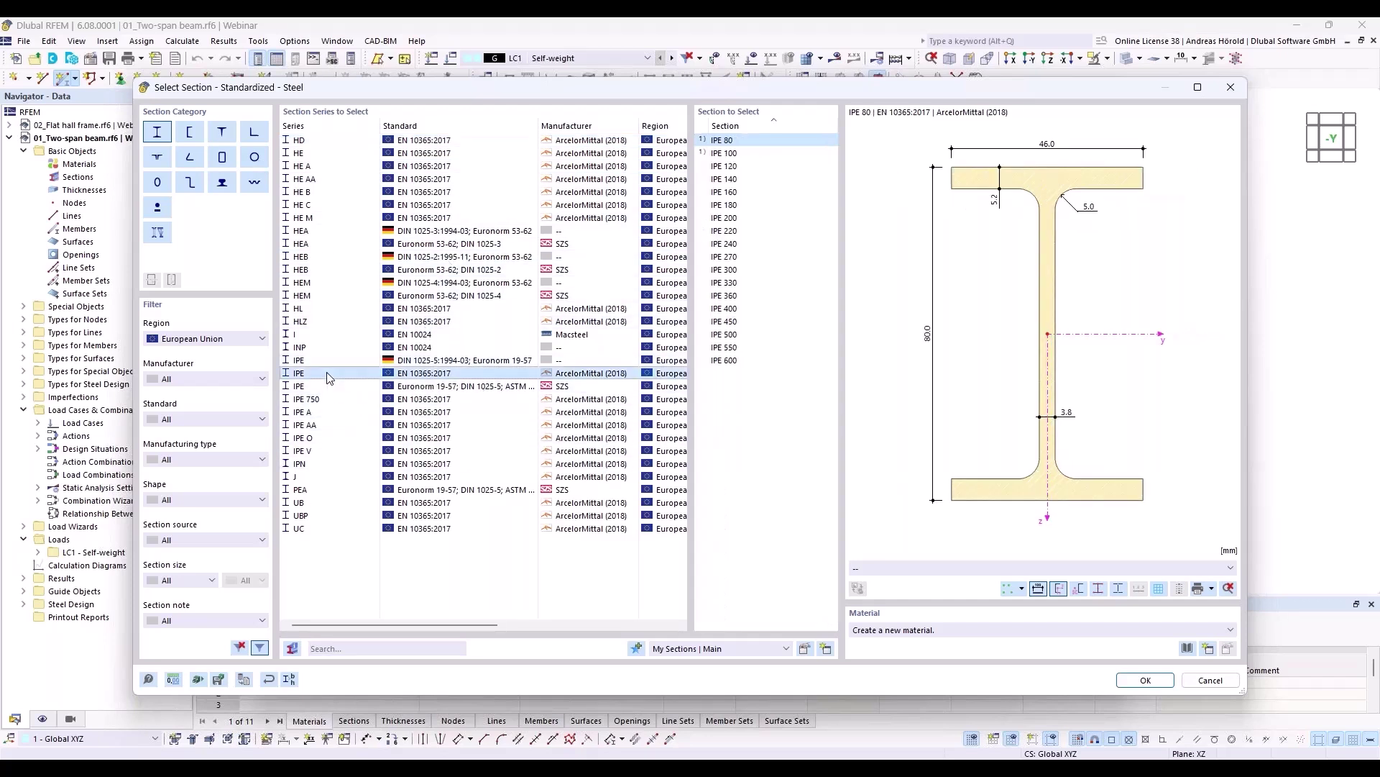
pyautogui.click(740, 348)
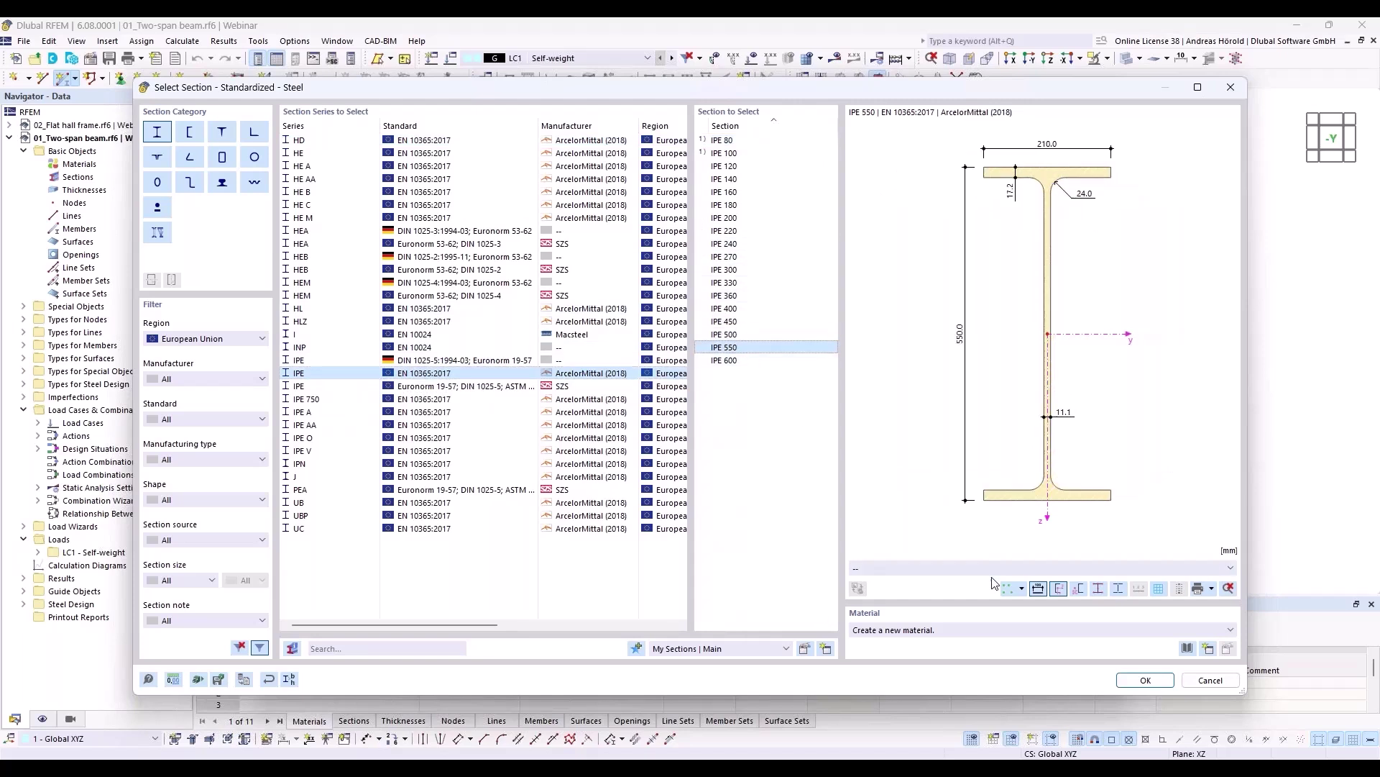
# - Examine the material library's region, type and subtype filters and the grades offered by the different Steel S series
pyautogui.click(1187, 649)
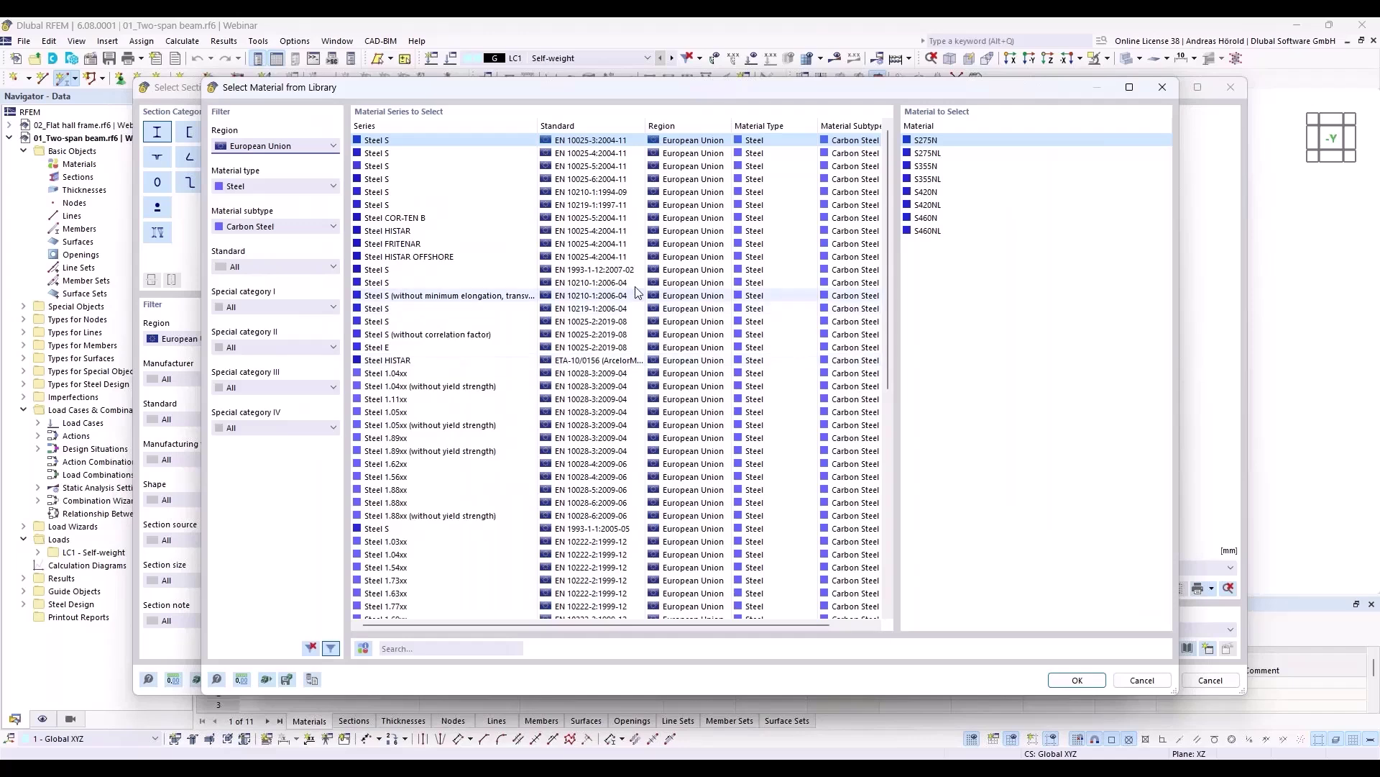
pyautogui.click(280, 147)
pyautogui.click(281, 147)
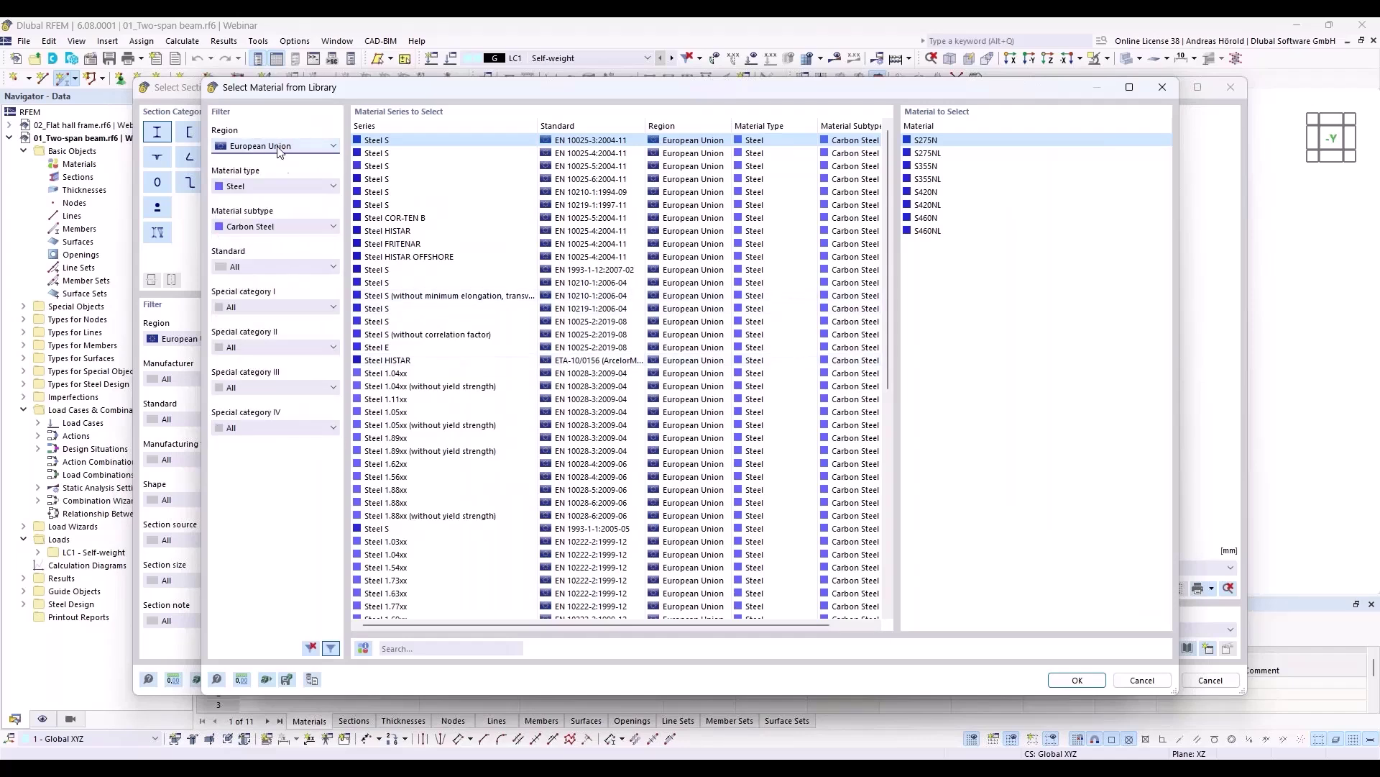
pyautogui.click(288, 186)
pyautogui.click(288, 186)
pyautogui.click(290, 226)
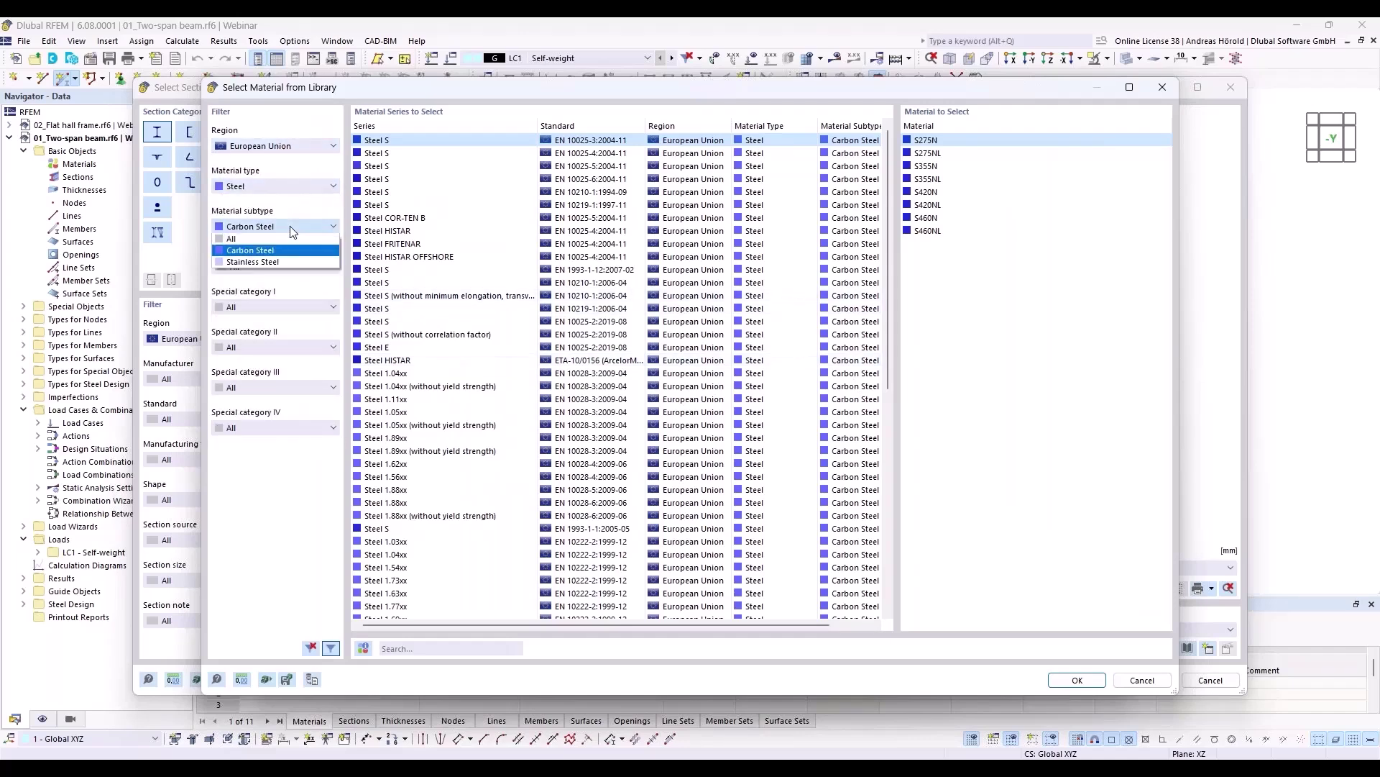
pyautogui.click(290, 225)
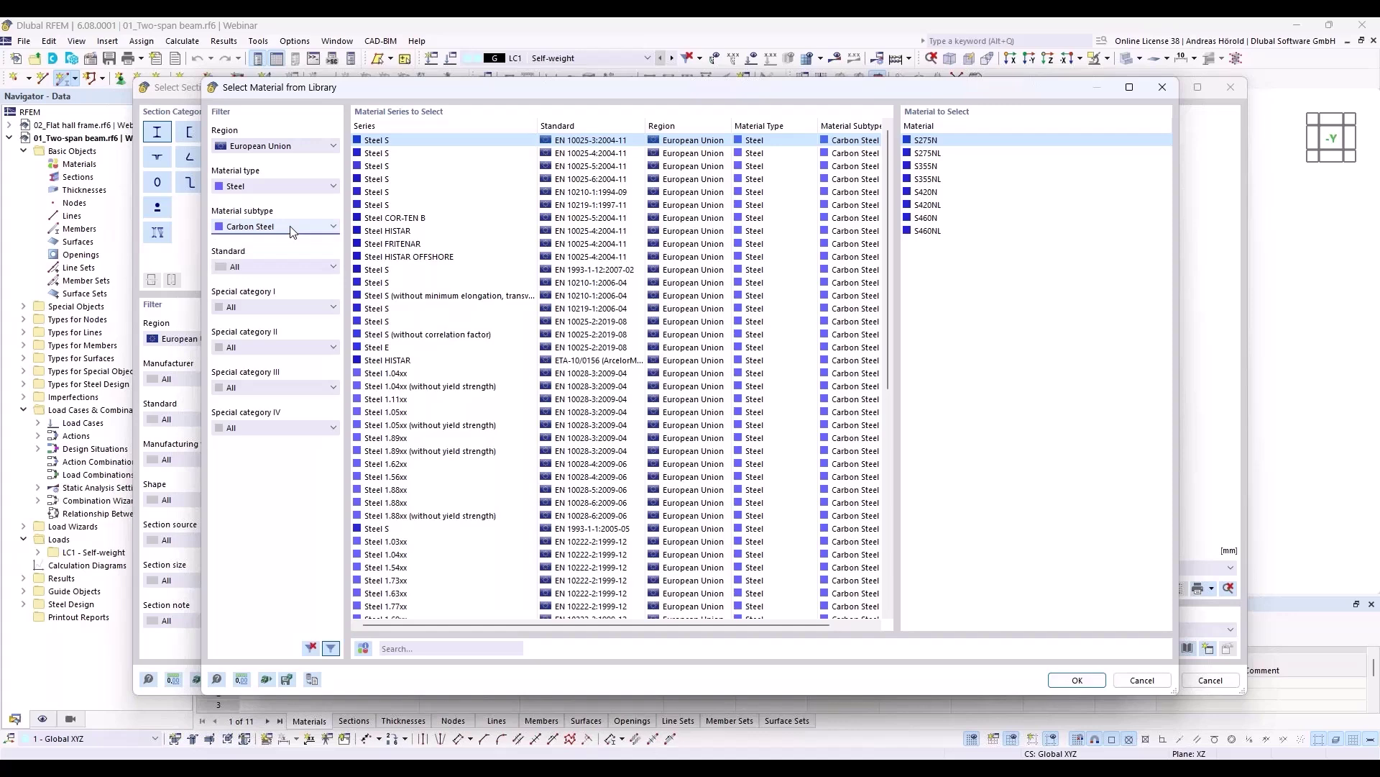
pyautogui.click(394, 152)
pyautogui.click(398, 167)
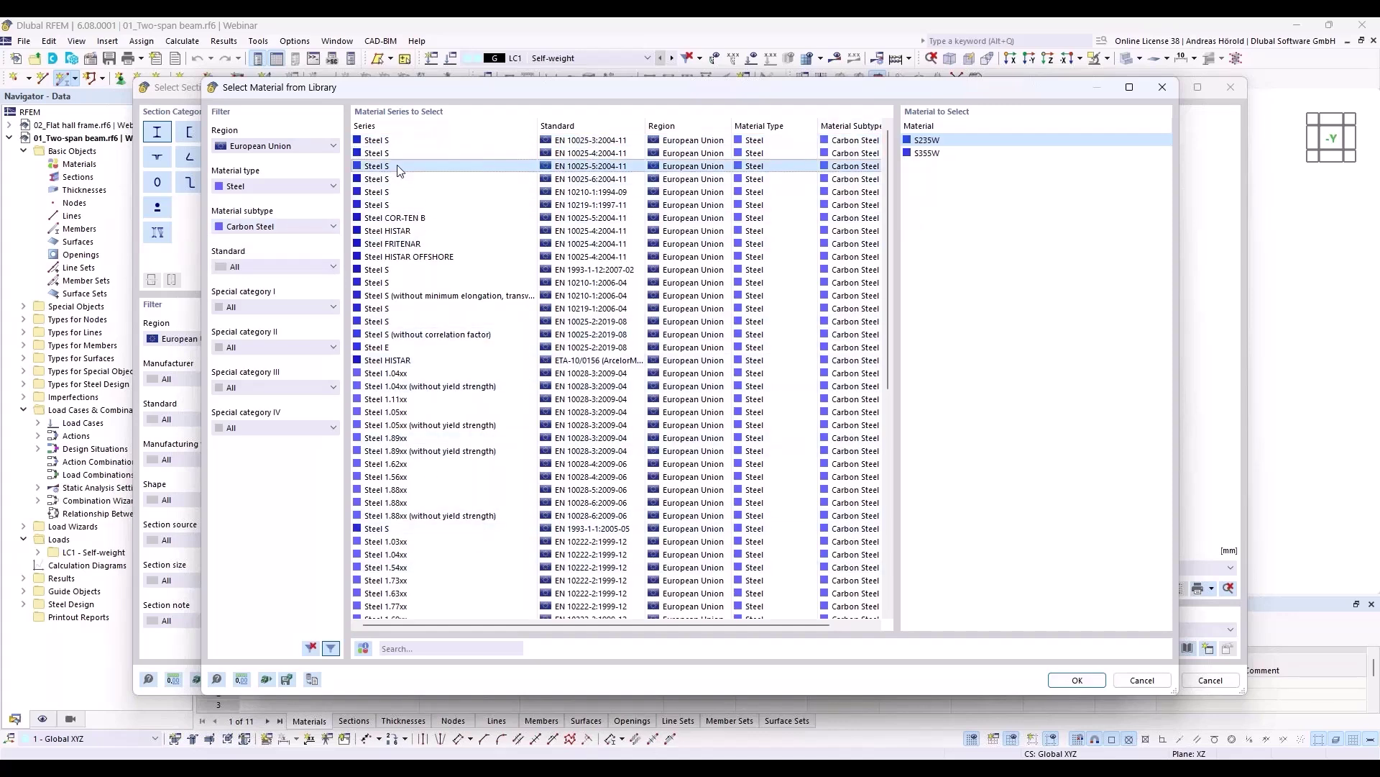
pyautogui.click(402, 179)
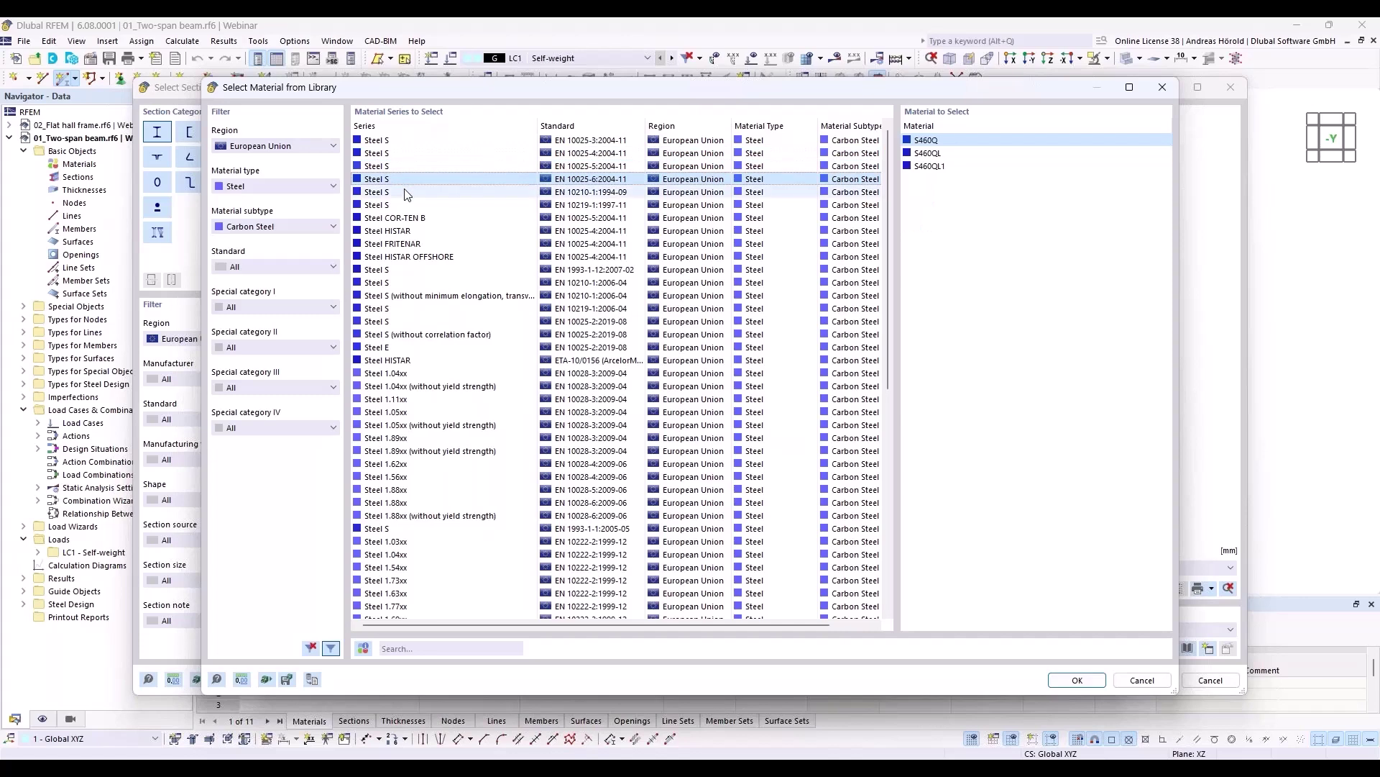
pyautogui.click(404, 193)
pyautogui.click(404, 206)
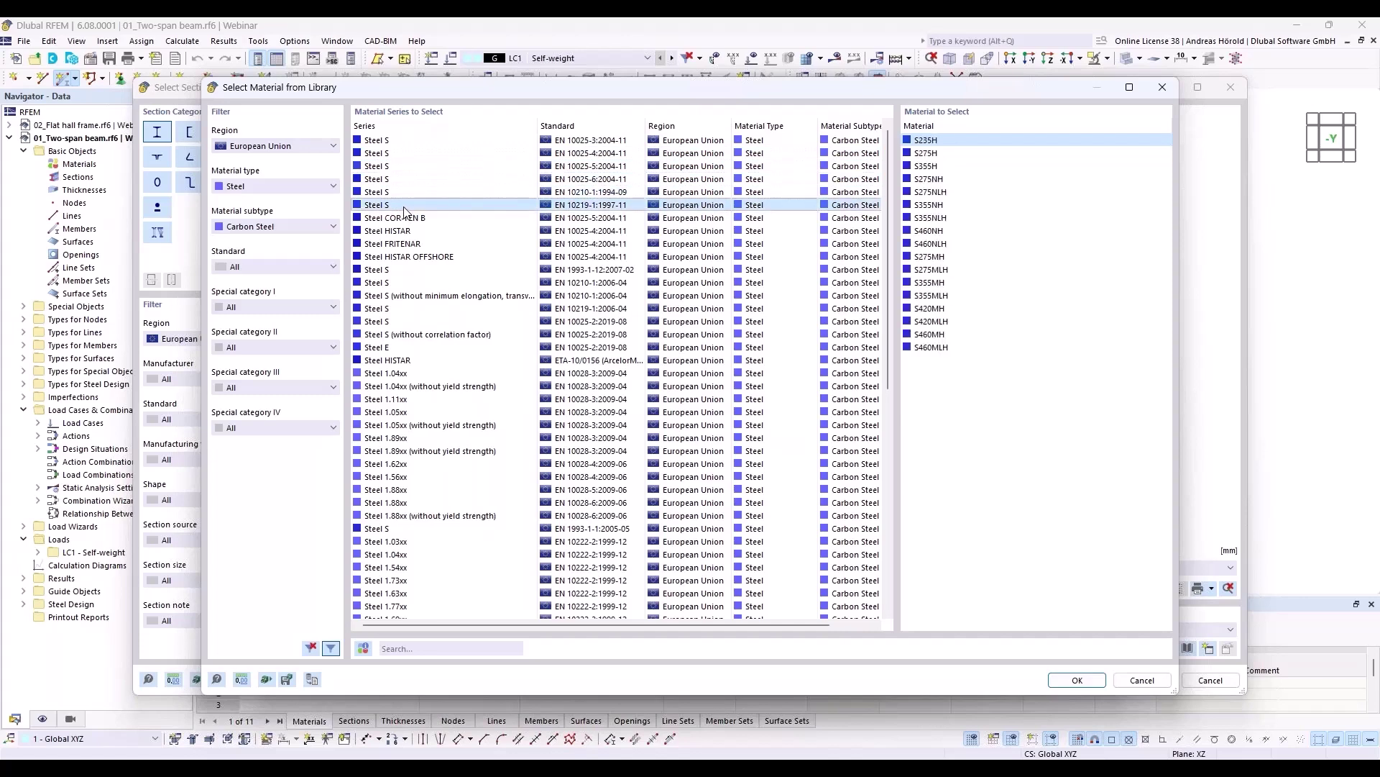
# - Assign material S235 from the EN 1993-1-1:2005-05 Steel S series to the IPE 550 section and accept the section
pyautogui.click(411, 529)
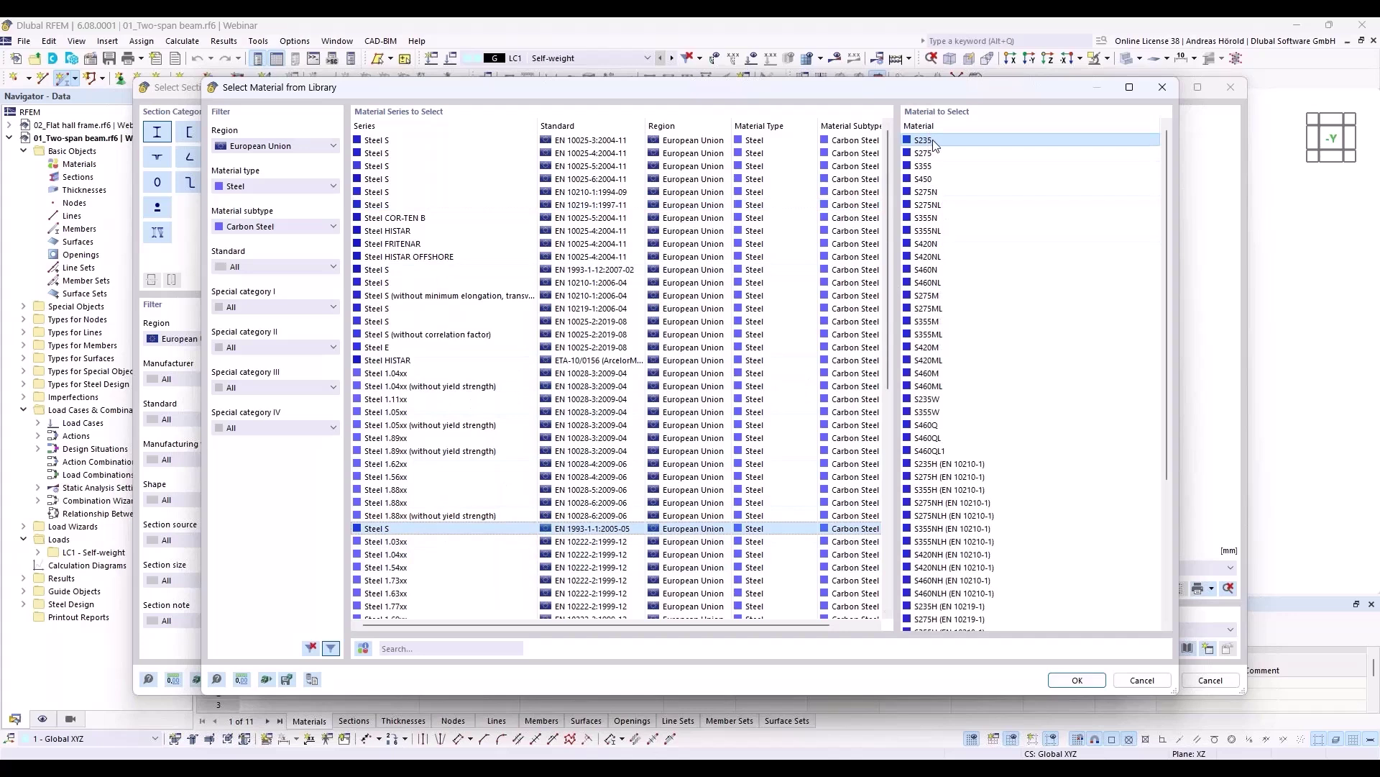
pyautogui.click(1073, 678)
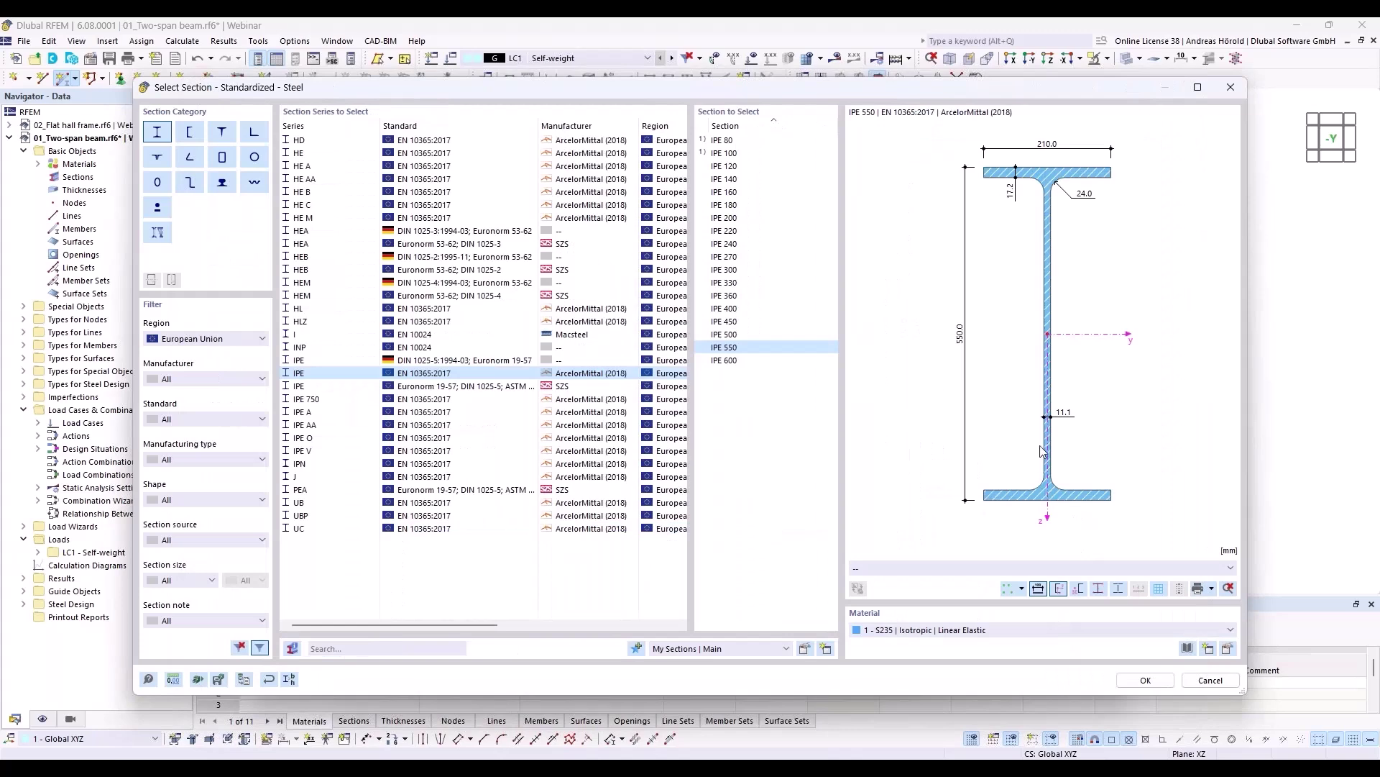
pyautogui.click(1146, 680)
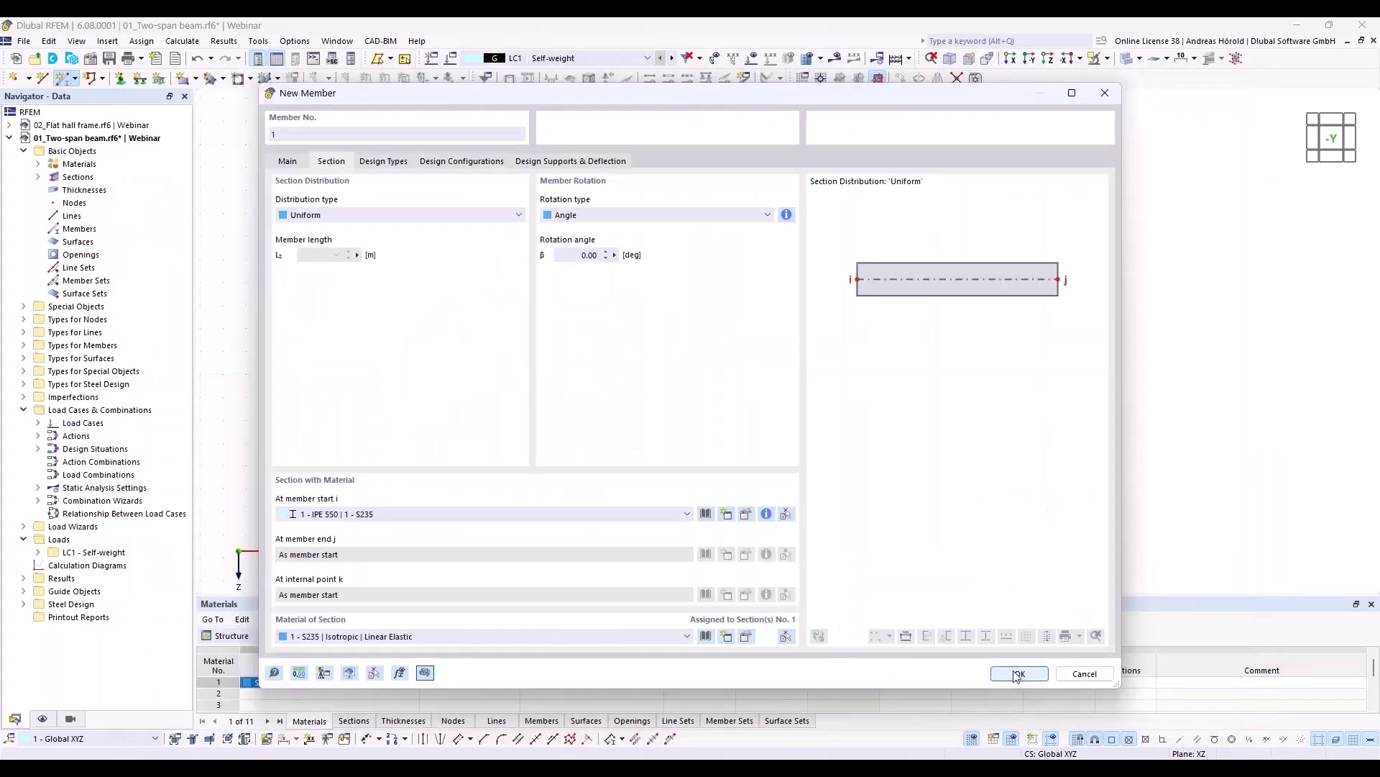
# - Confirm the member settings and draw a 24 m horizontal beam along X, starting at the origin
pyautogui.click(1019, 673)
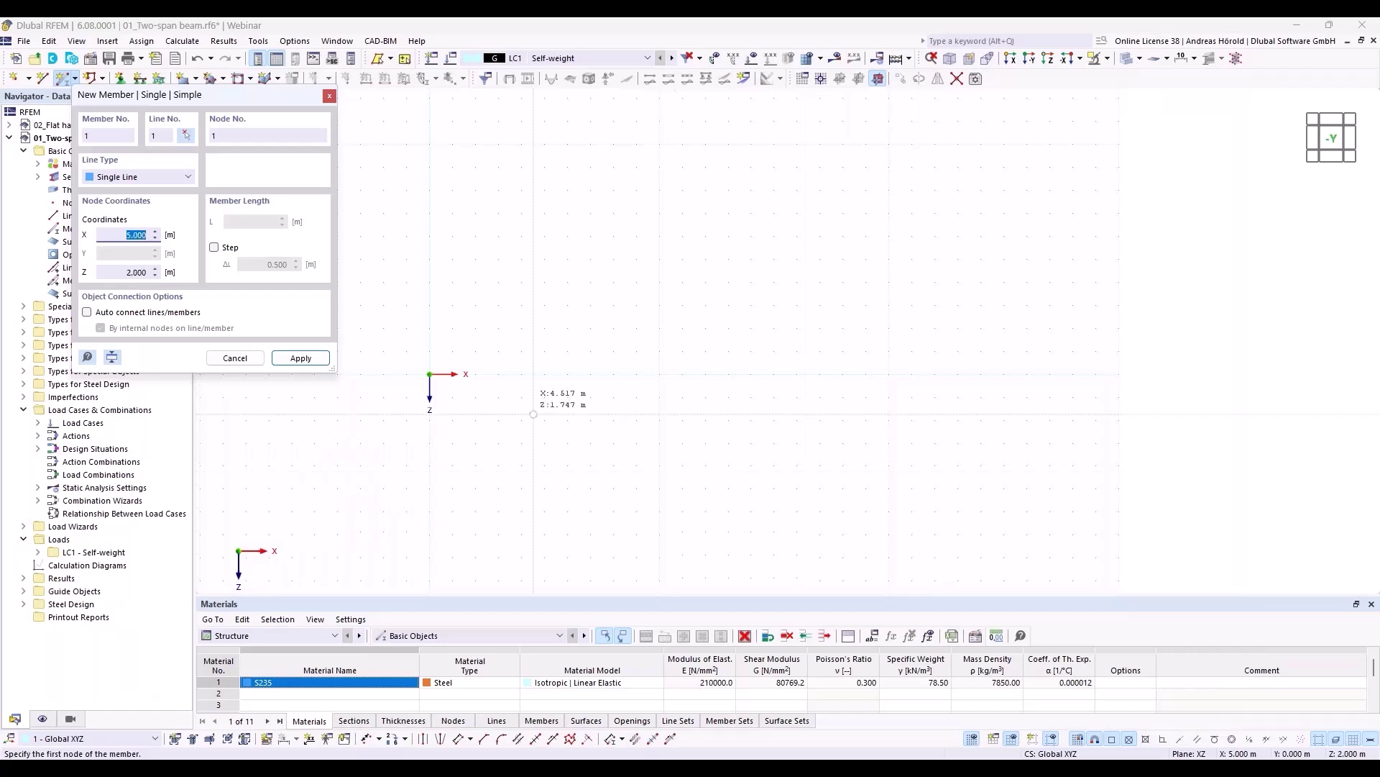
pyautogui.click(430, 373)
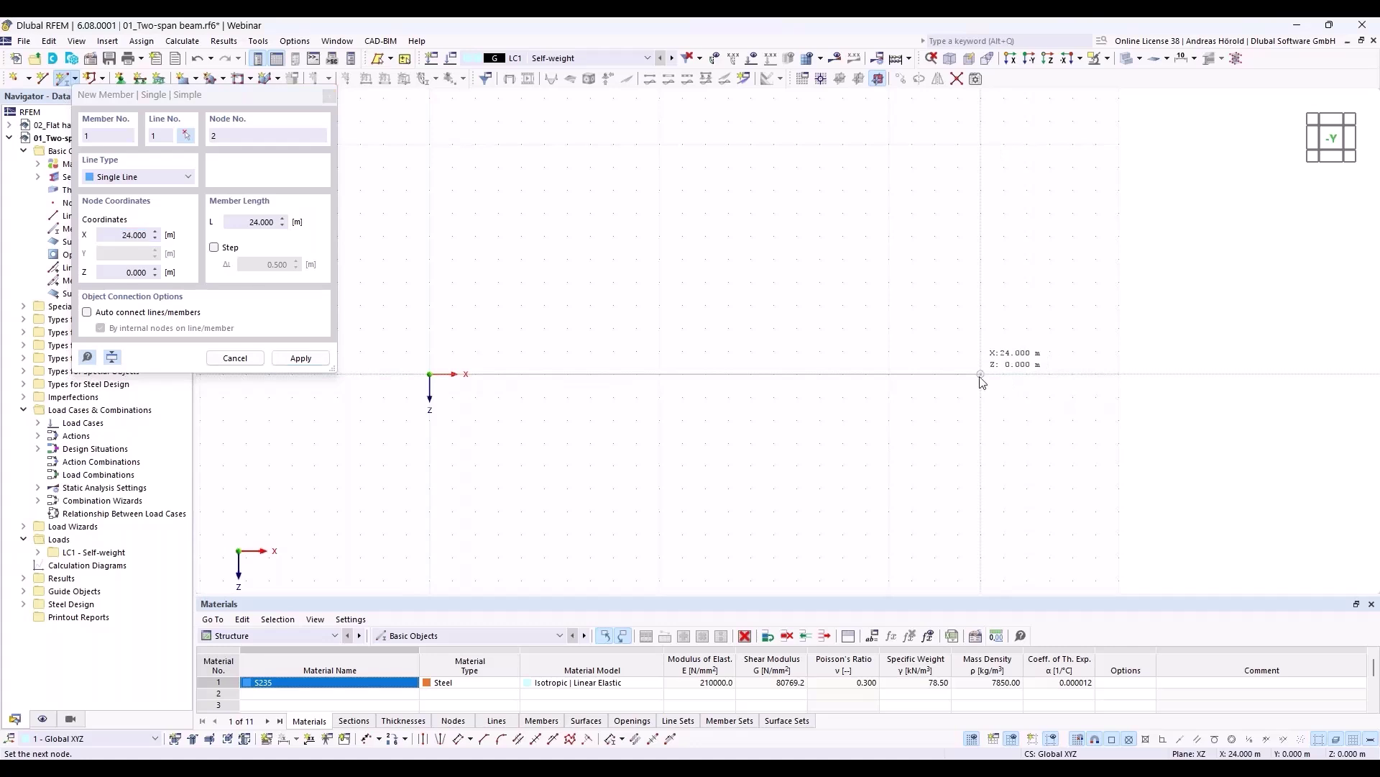
pyautogui.click(981, 374)
pyautogui.press('Escape')
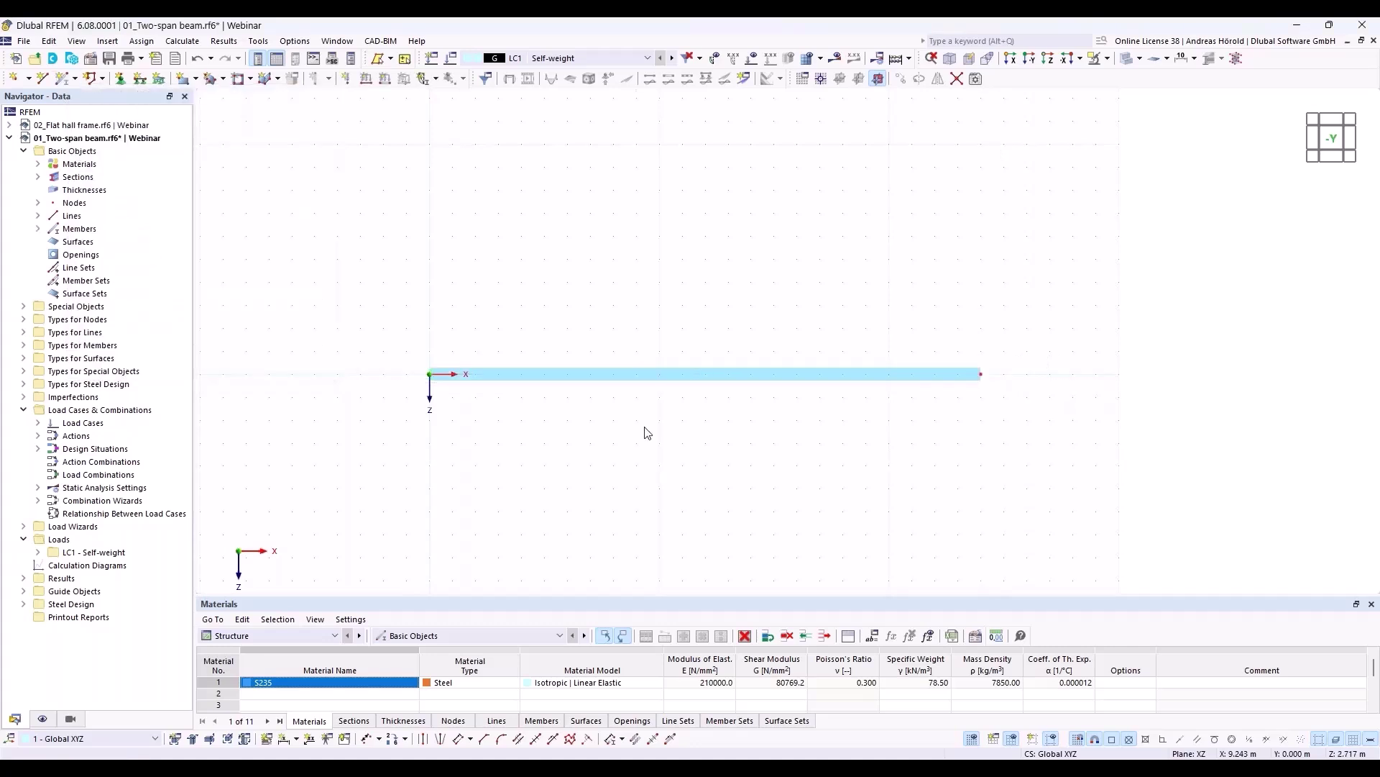
# - Add one intermediate node at the beam's midspan using the option to create 'On Member' nodes without dividing the member
pyautogui.rightClick(697, 374)
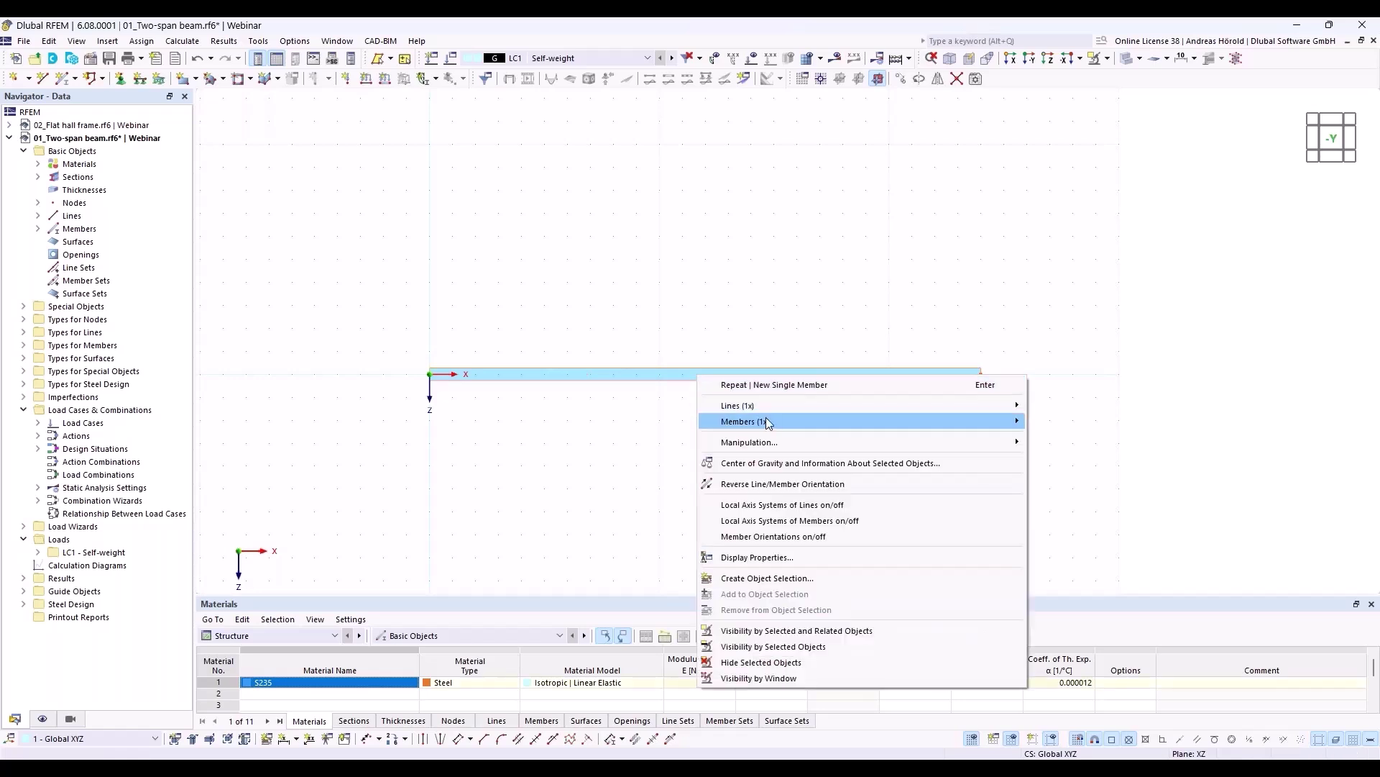
pyautogui.moveTo(773, 427)
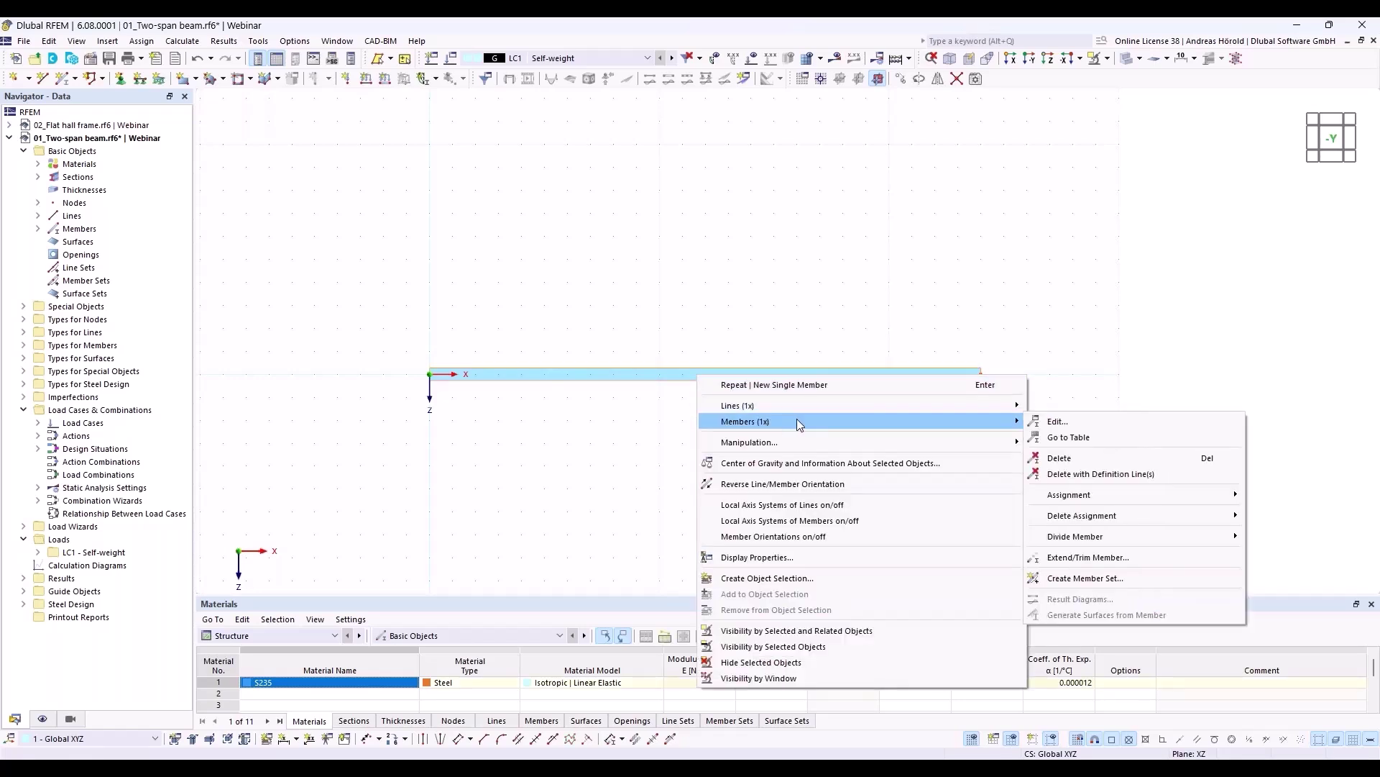
pyautogui.moveTo(1106, 538)
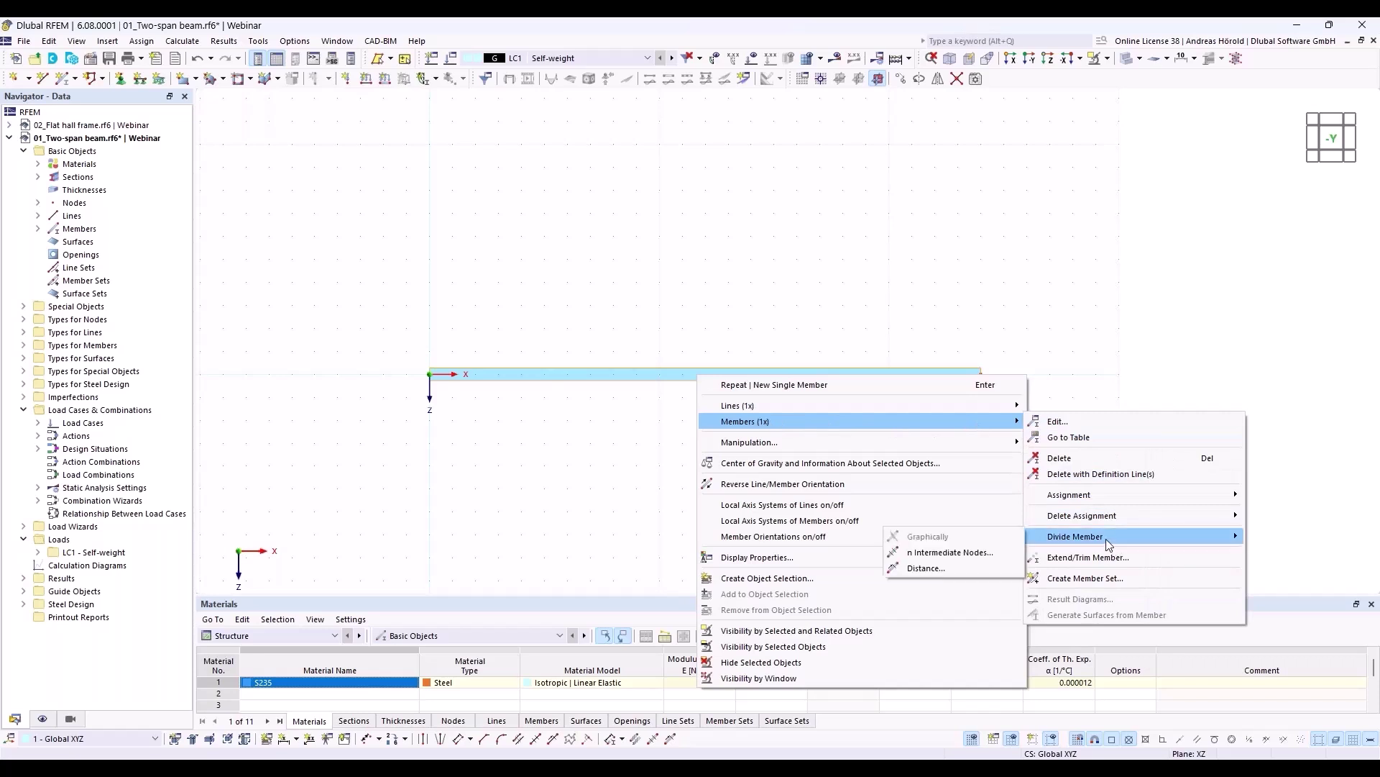
pyautogui.click(970, 554)
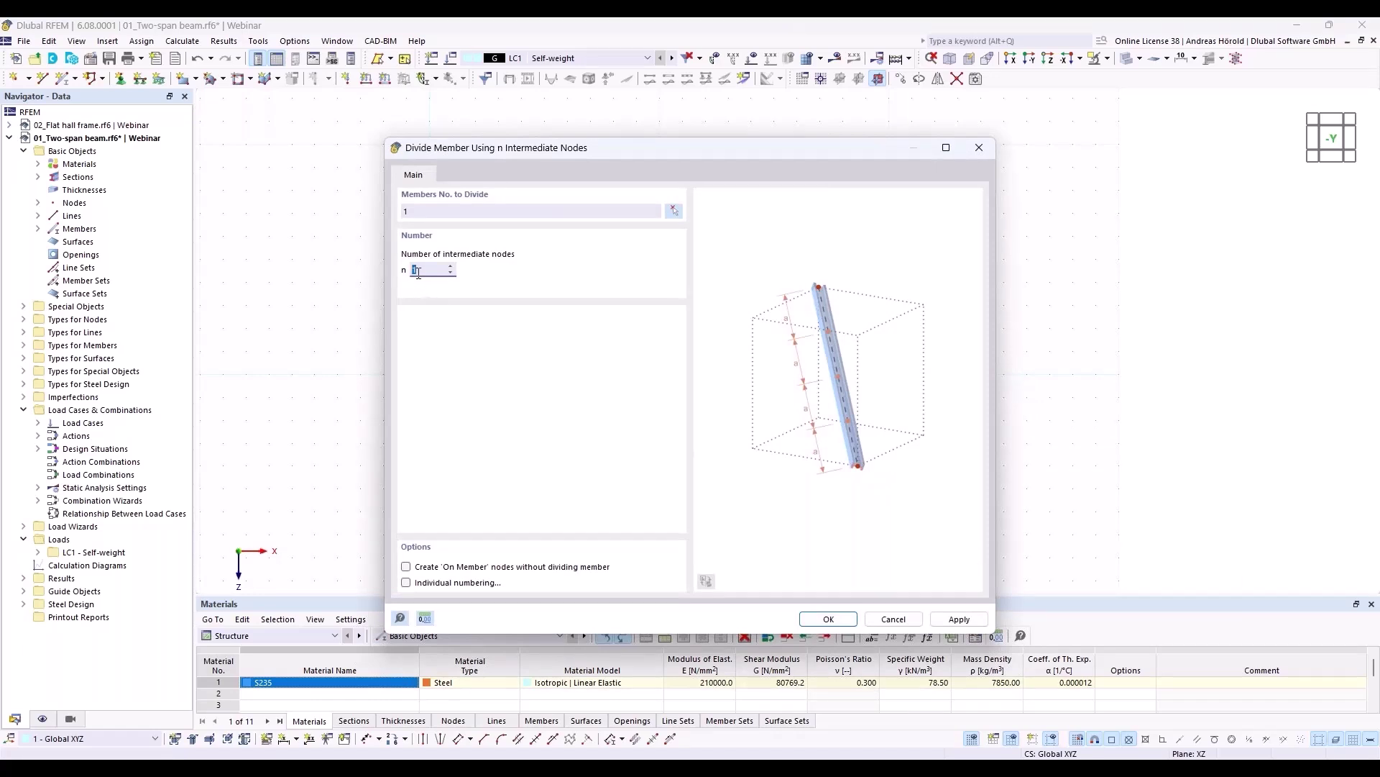
pyautogui.click(407, 568)
pyautogui.click(829, 619)
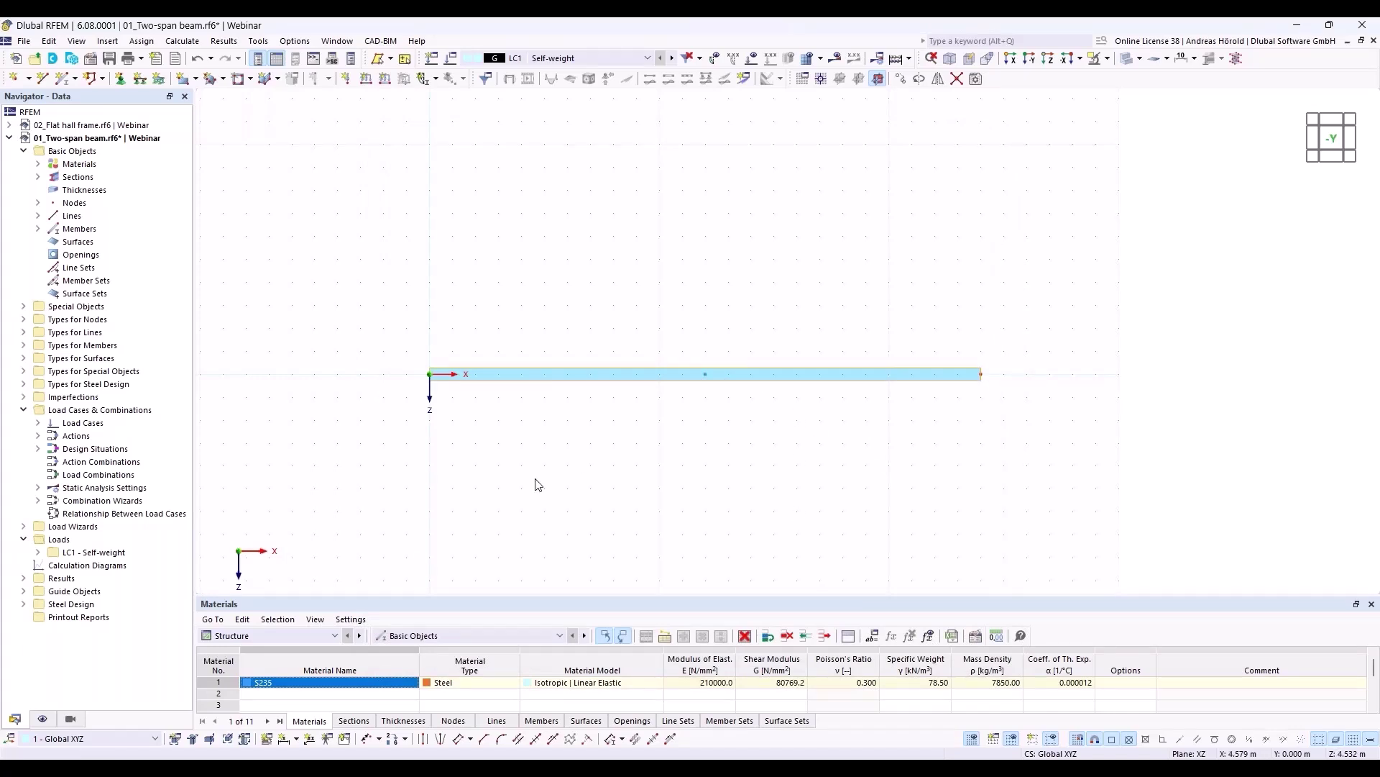
# - Check the support conditions of the Hinged nodal support and assign it to the beam's start node at the origin
pyautogui.click(122, 79)
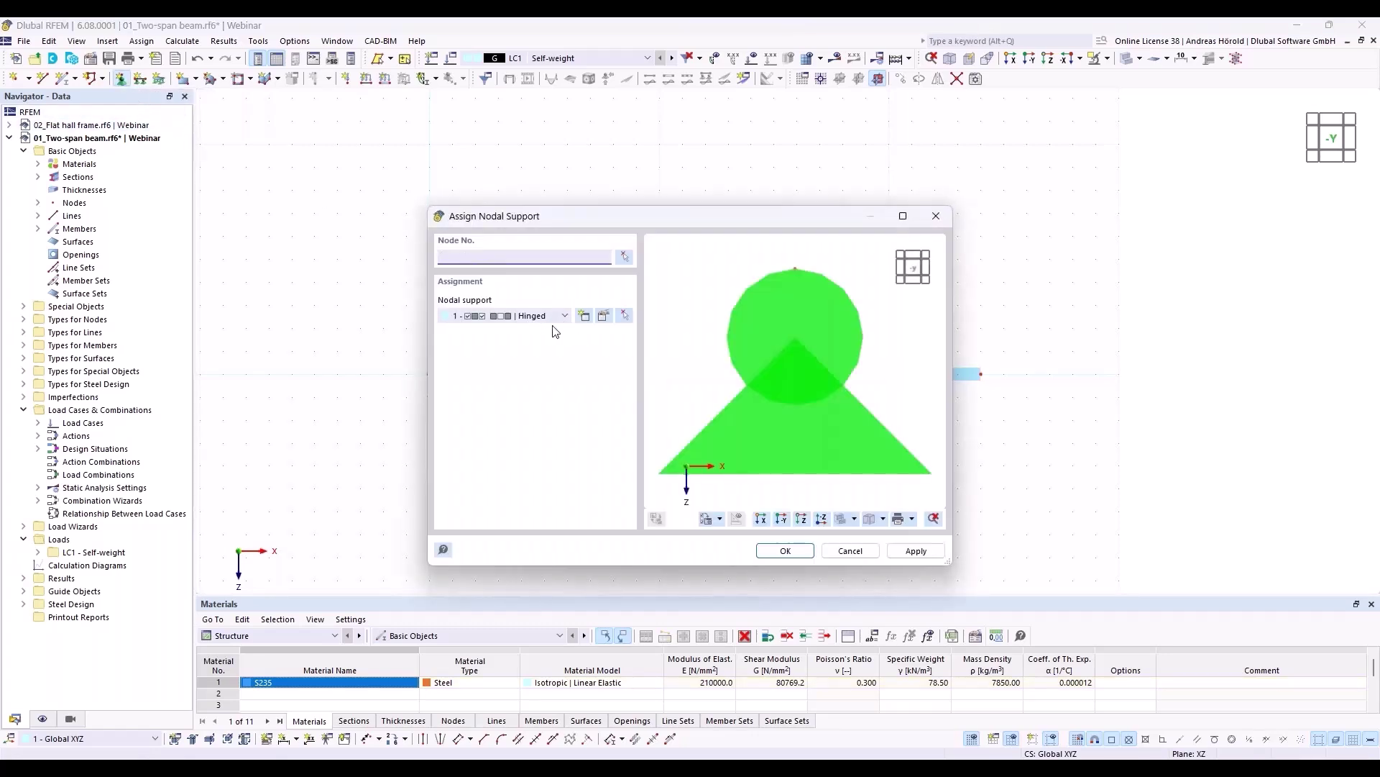
pyautogui.click(604, 317)
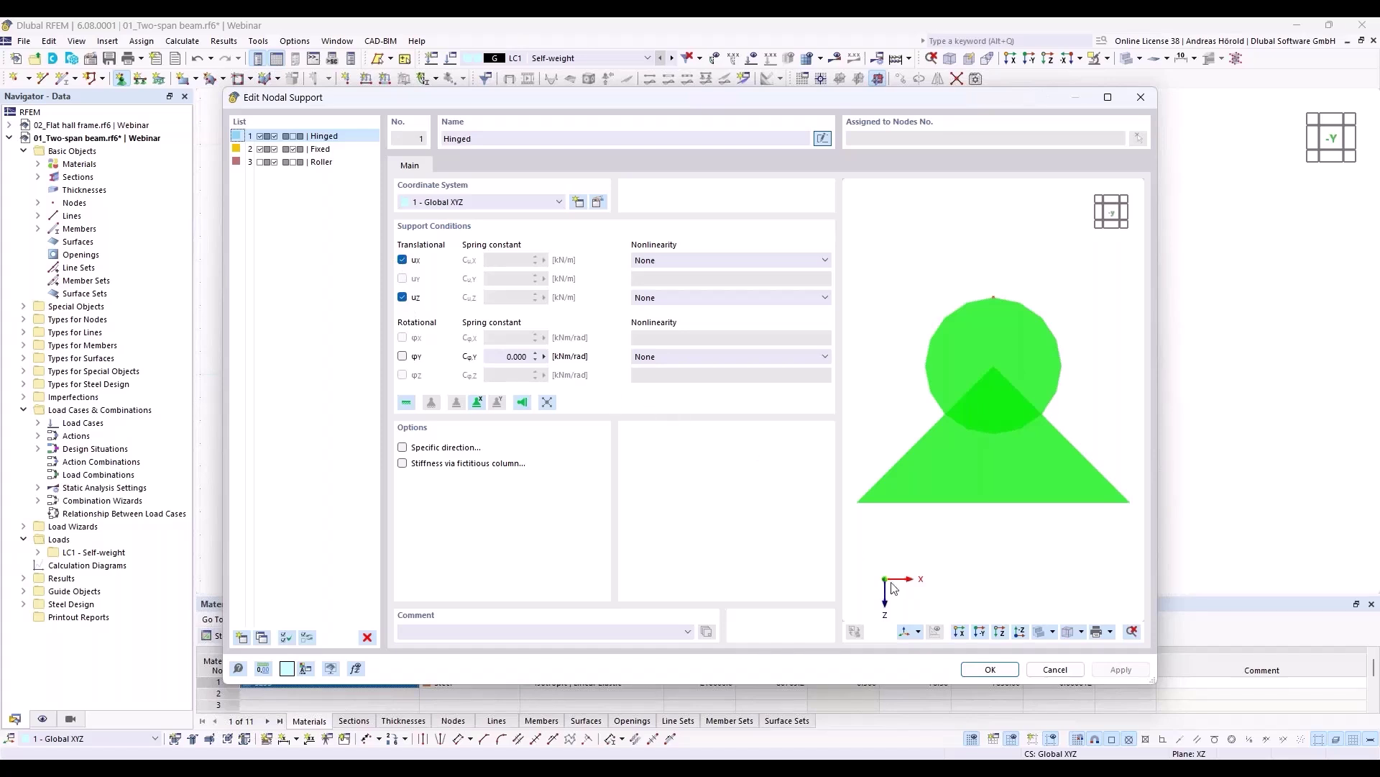
pyautogui.click(989, 670)
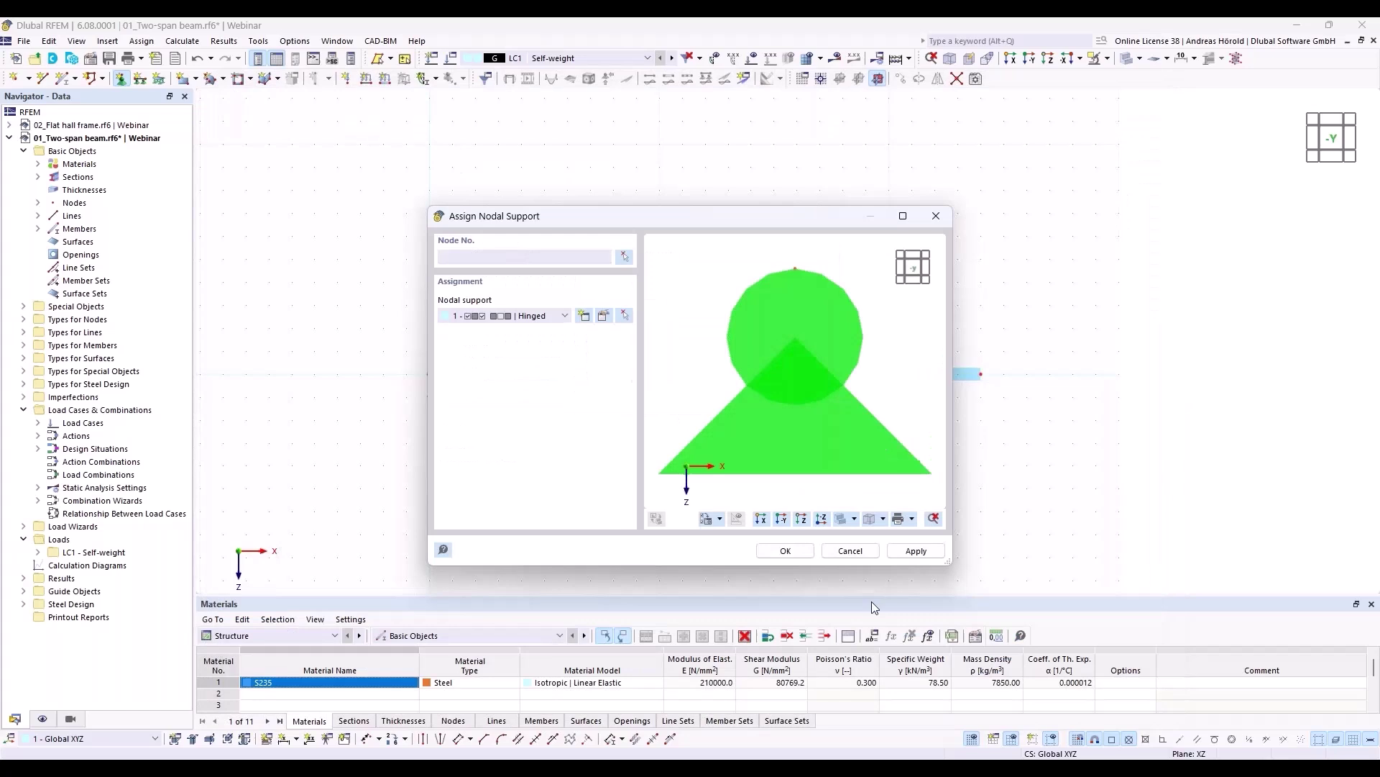
pyautogui.click(785, 550)
pyautogui.moveTo(371, 417); pyautogui.dragTo(497, 339)
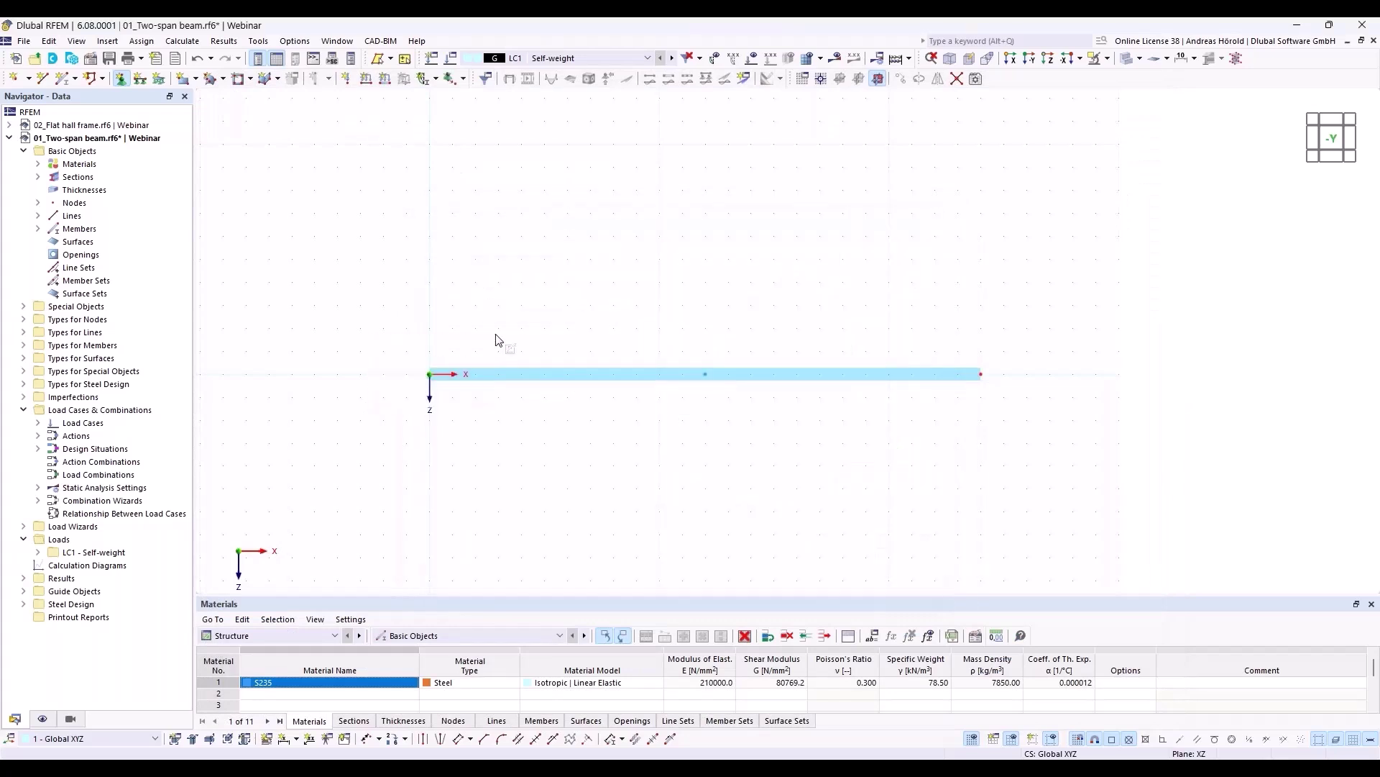
# - Enlarge the displayed symbol of the nodal support at the beam's start node
pyautogui.scroll(5, 441, 392)
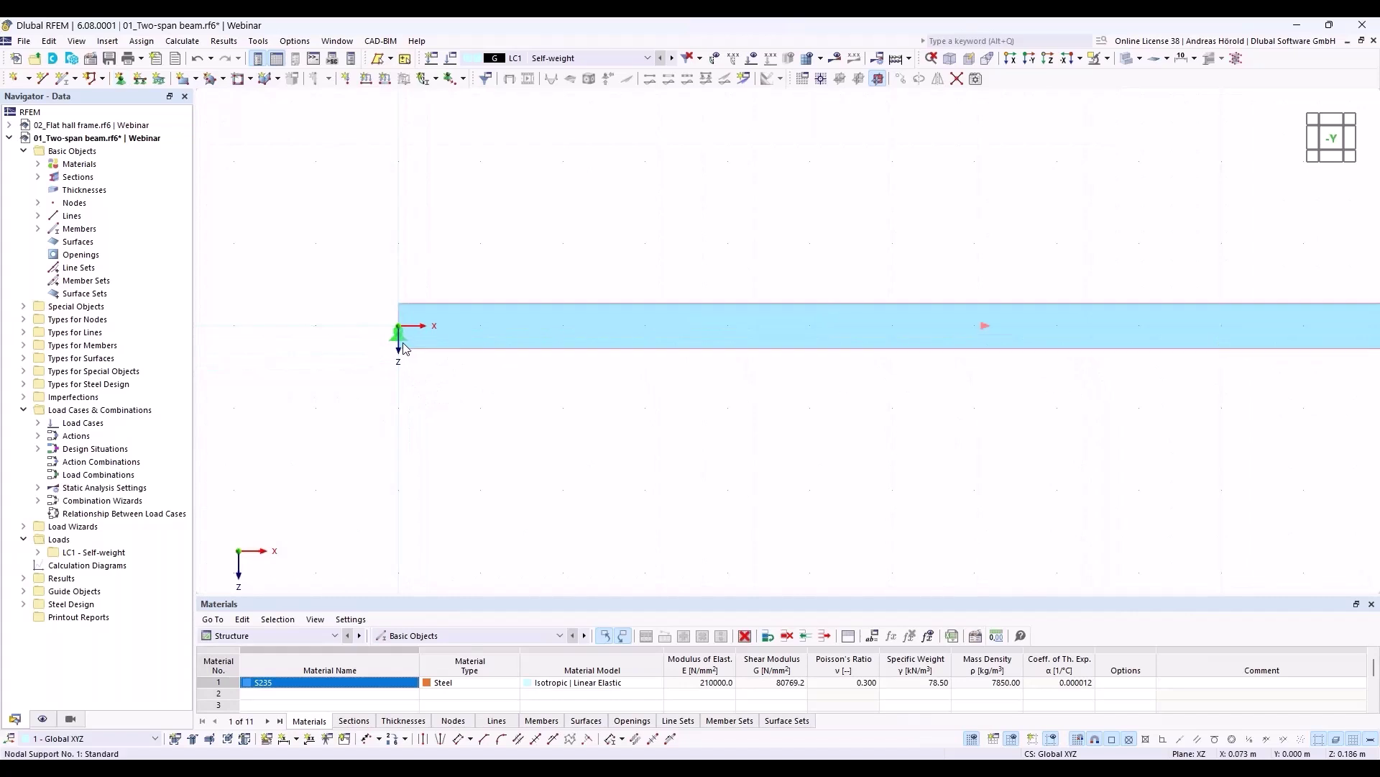
pyautogui.rightClick(396, 339)
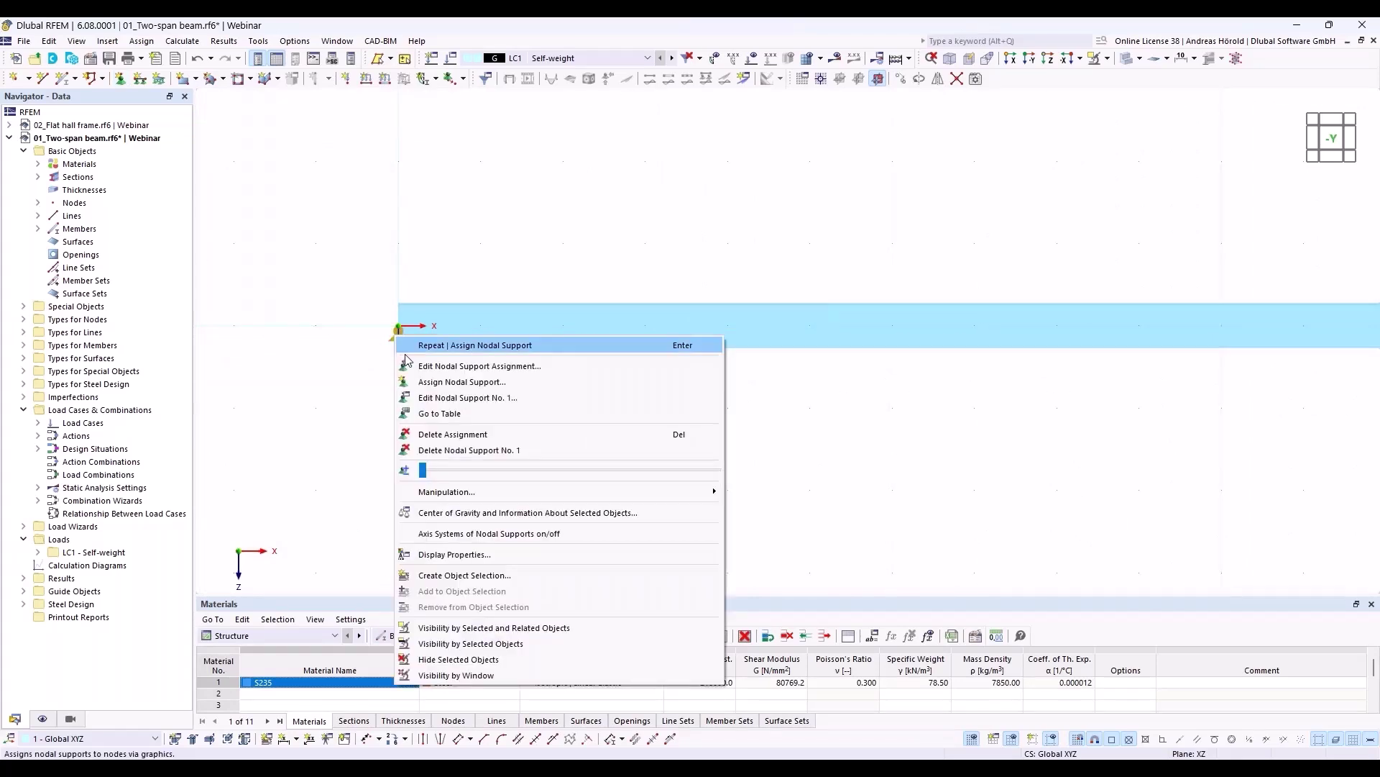
pyautogui.moveTo(425, 471); pyautogui.dragTo(535, 479)
pyautogui.click(796, 472)
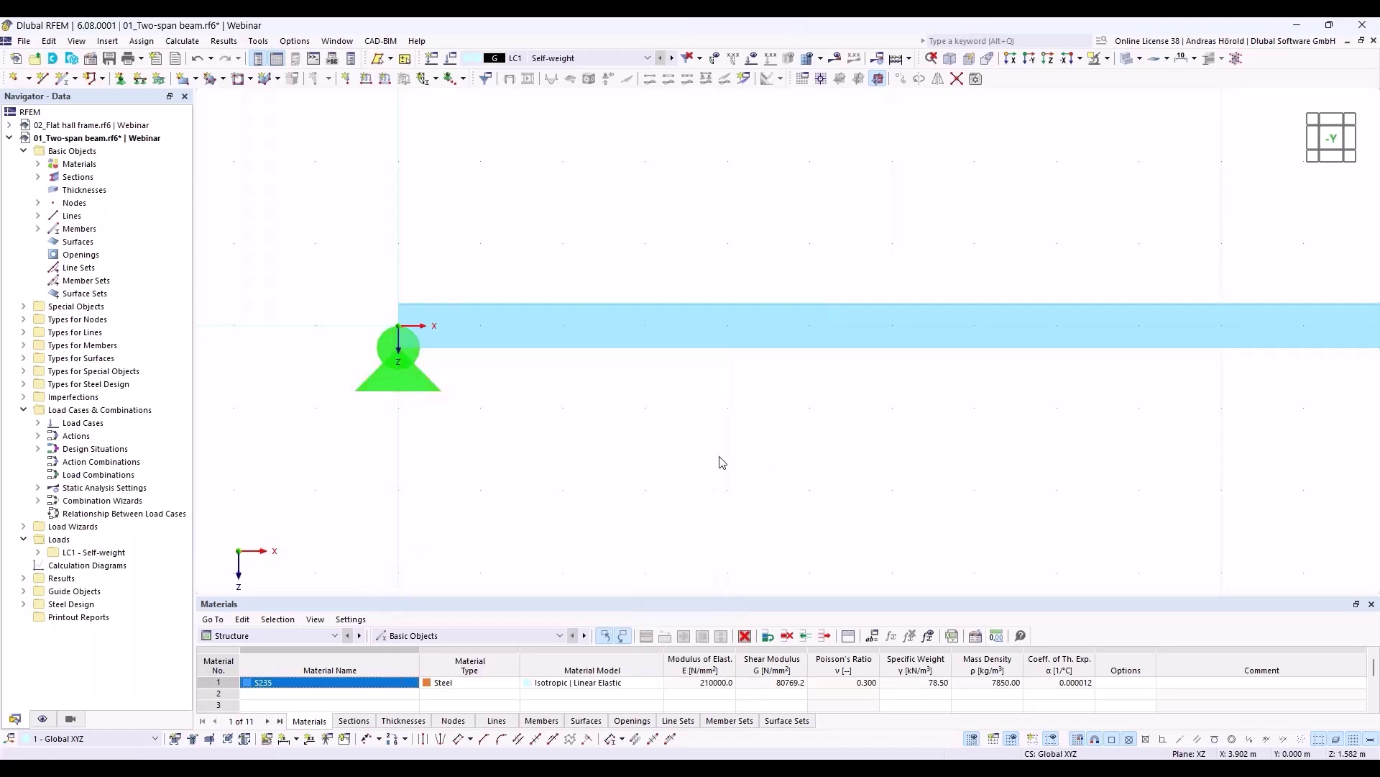
pyautogui.scroll(-4, 721, 462)
pyautogui.moveTo(721, 462); pyautogui.dragTo(576, 412, button='middle')
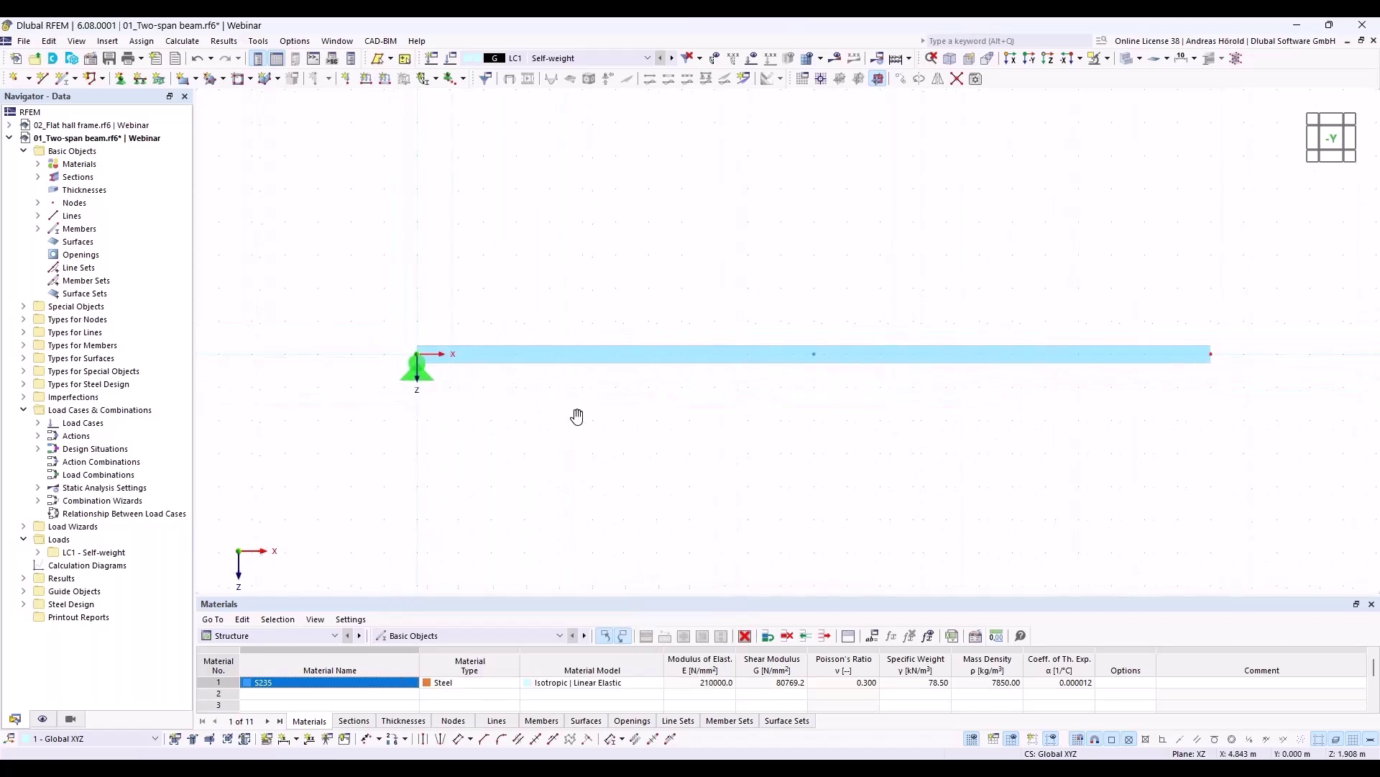
# - Choose the Fixed nodal support for a new assignment and release its φY rotation and uX translation, keeping uZ restrained
pyautogui.click(120, 79)
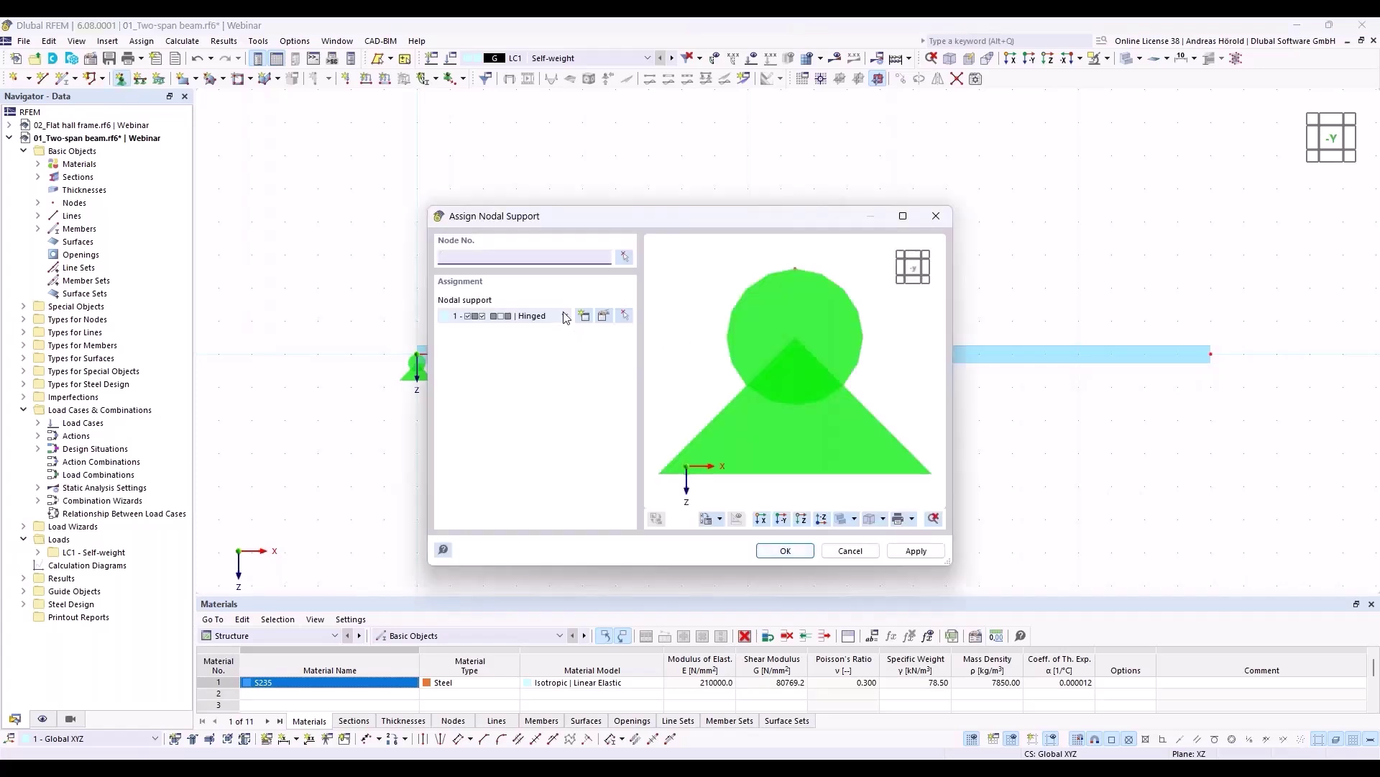
pyautogui.click(565, 317)
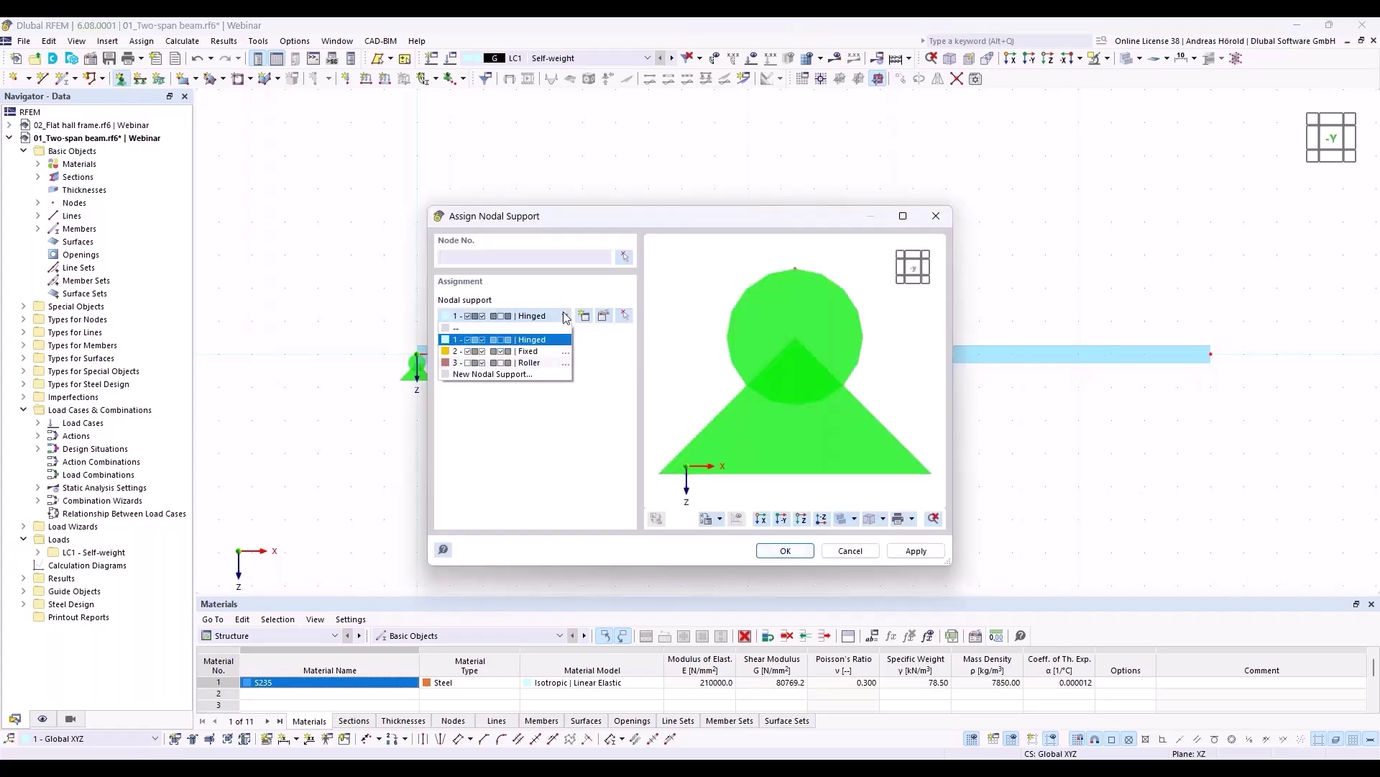
pyautogui.click(546, 351)
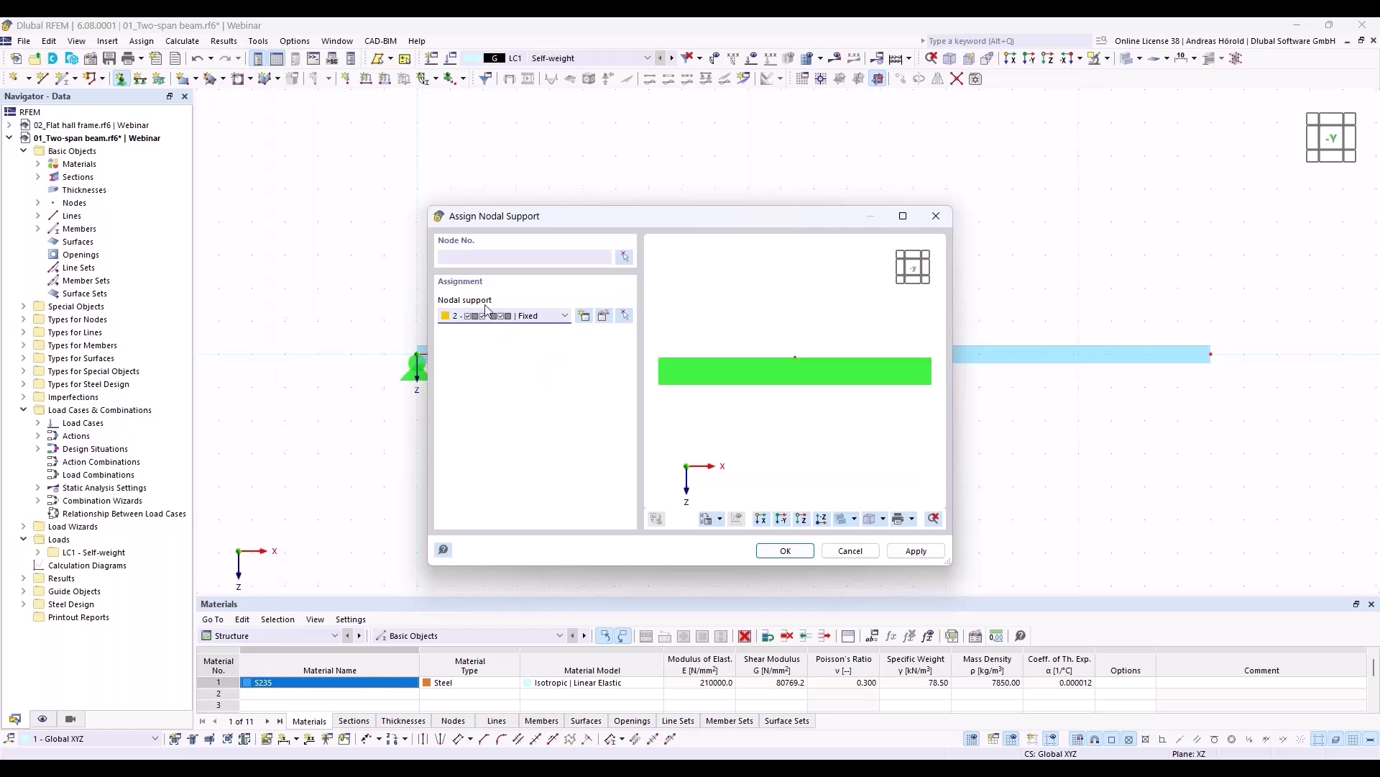
pyautogui.click(604, 317)
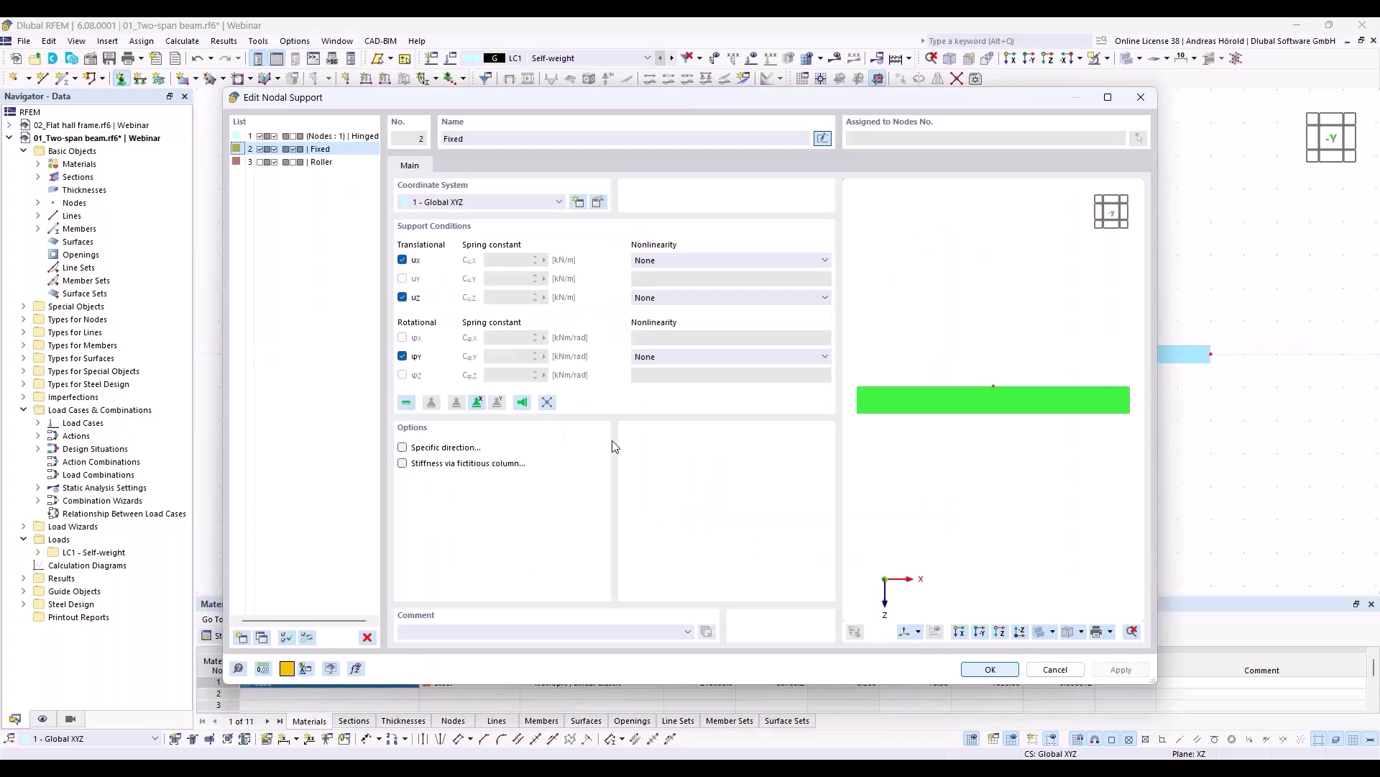
pyautogui.click(403, 356)
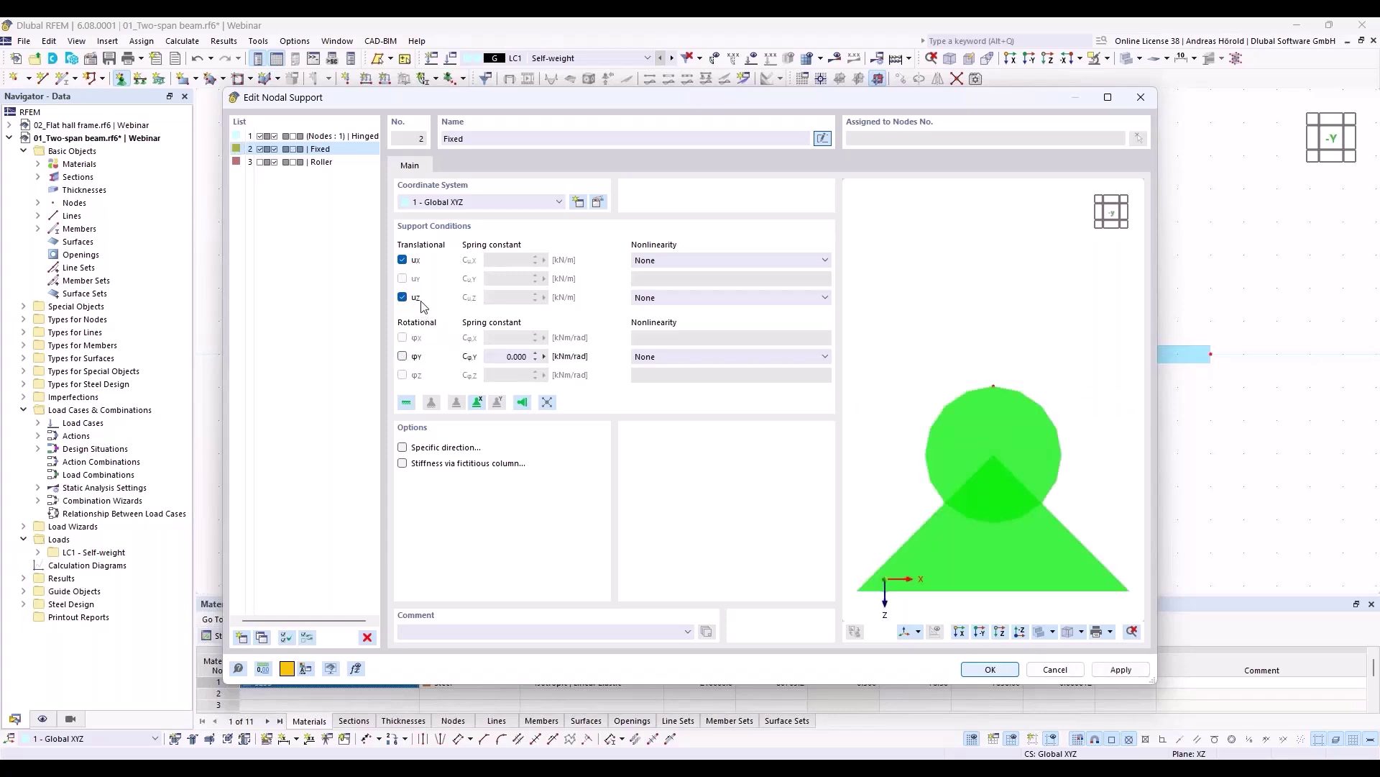
pyautogui.click(403, 260)
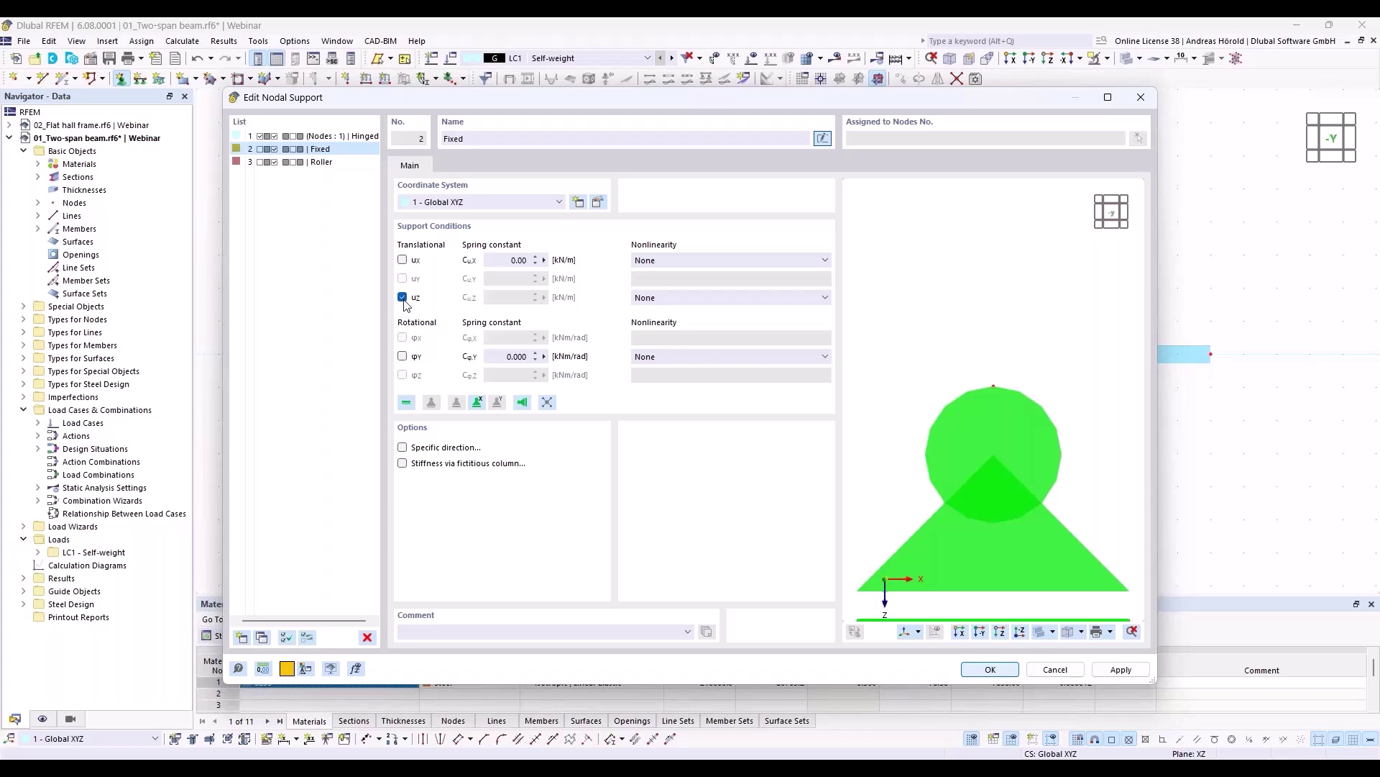
pyautogui.click(986, 670)
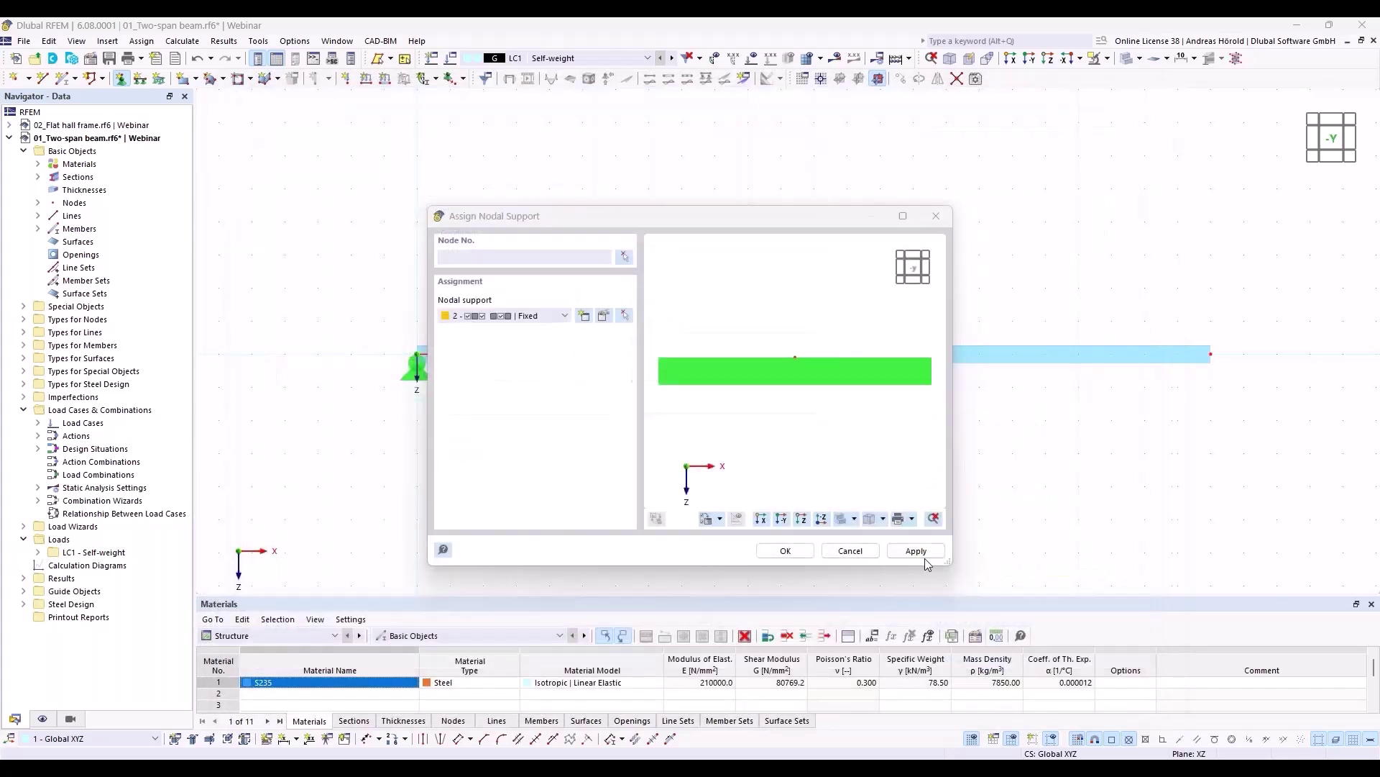
# - Assign the modified nodal support no. 2 to the beam's midspan node and far end node
pyautogui.click(782, 551)
pyautogui.moveTo(777, 406); pyautogui.dragTo(1300, 312)
pyautogui.press('Escape')
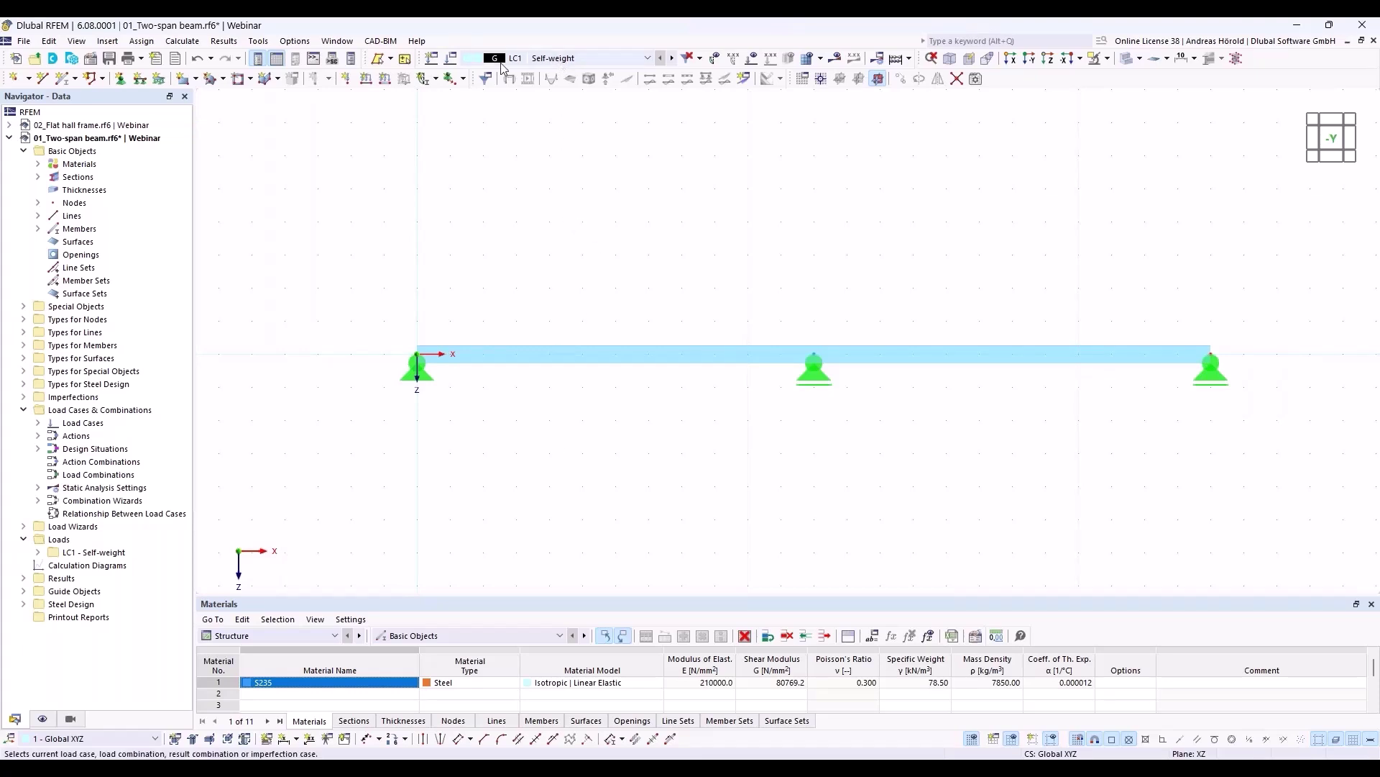
# - Review the analysis type, action category and active self-weight settings of load case LC1 Self-weight
pyautogui.click(449, 62)
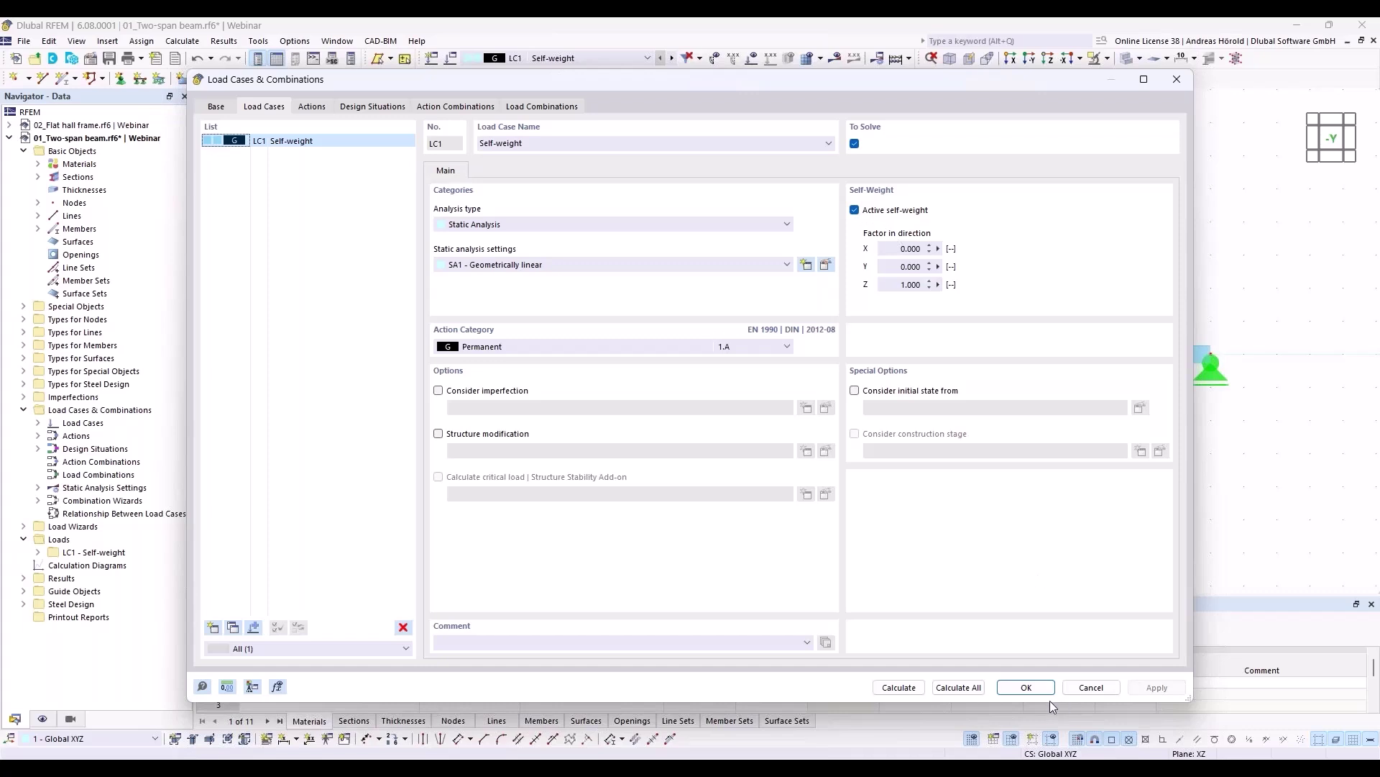
pyautogui.click(1092, 688)
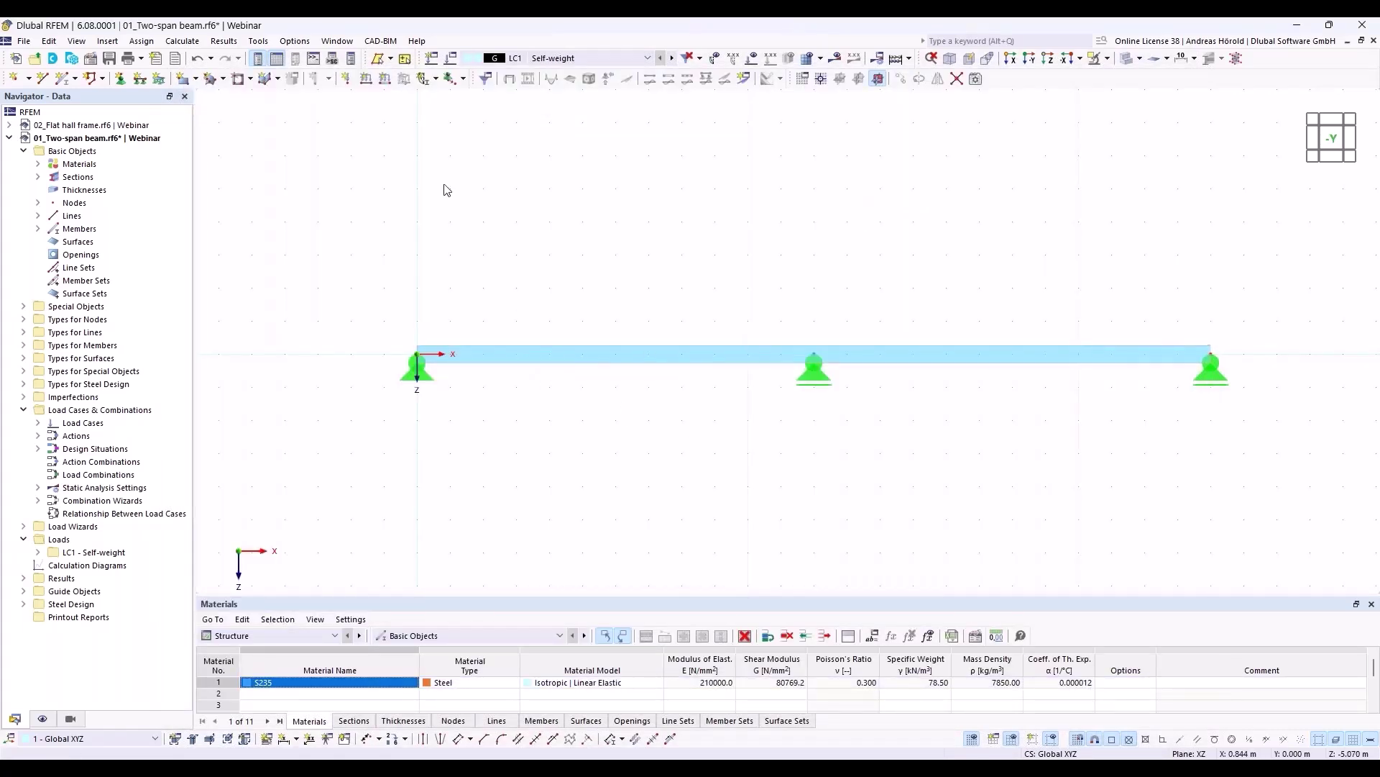
# - Start a new member load in LC1 as a uniform force in direction ZL, reviewing the available load types, distributions and directions
pyautogui.click(384, 79)
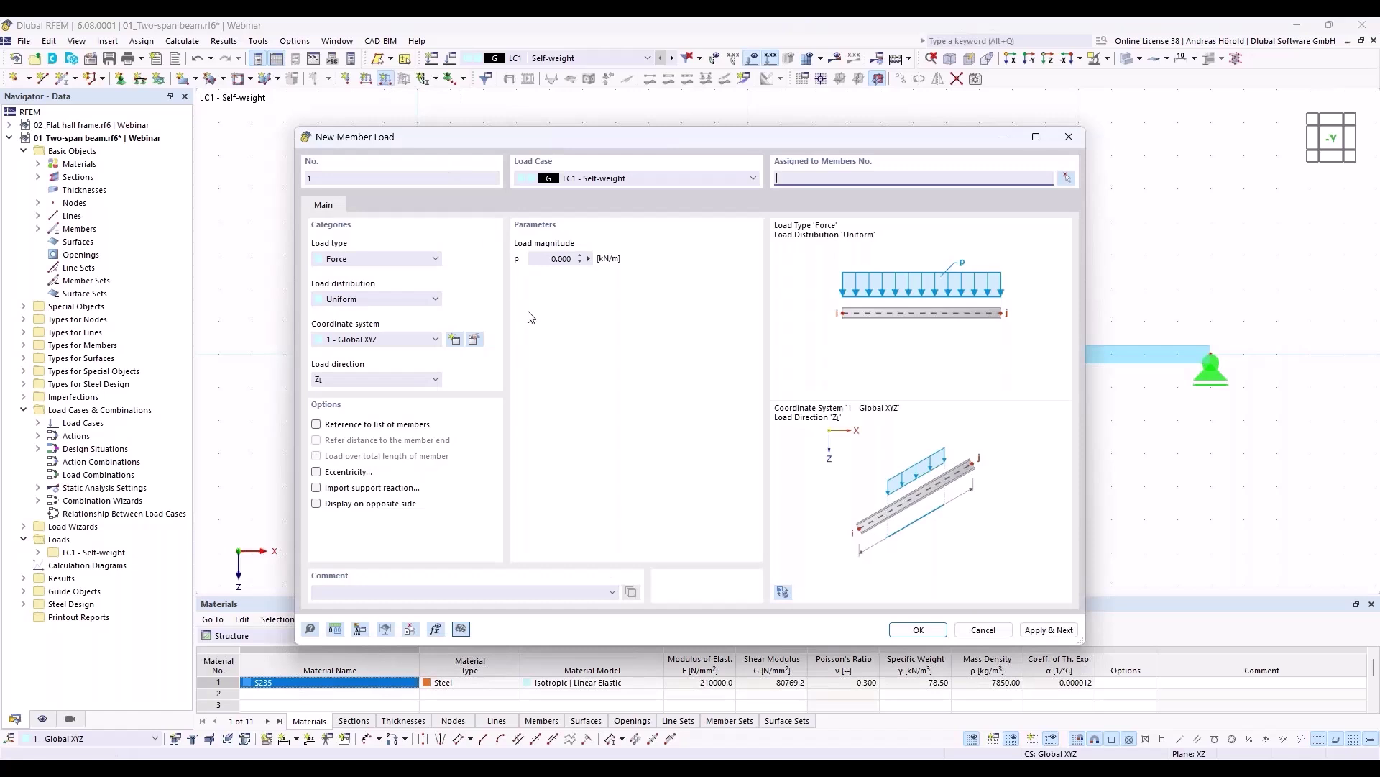
pyautogui.click(358, 259)
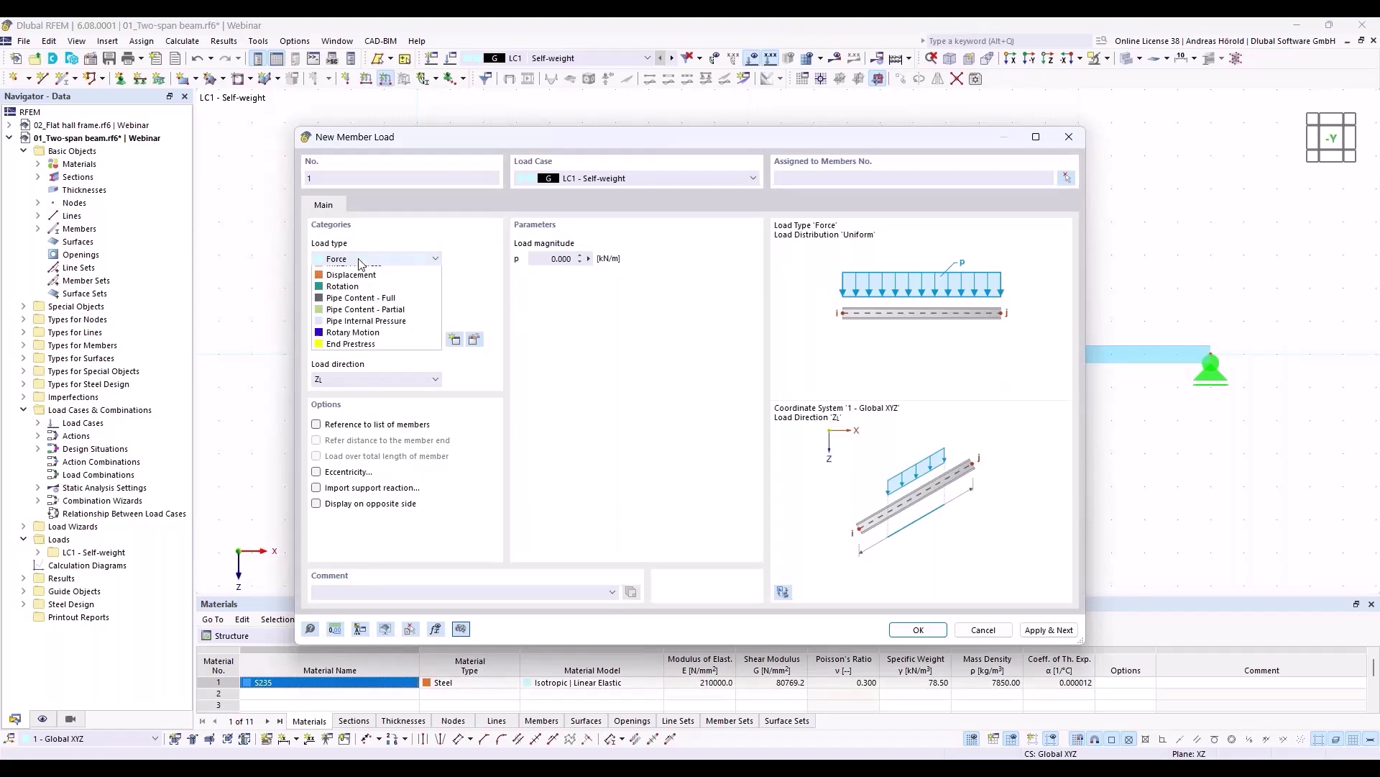
pyautogui.click(358, 259)
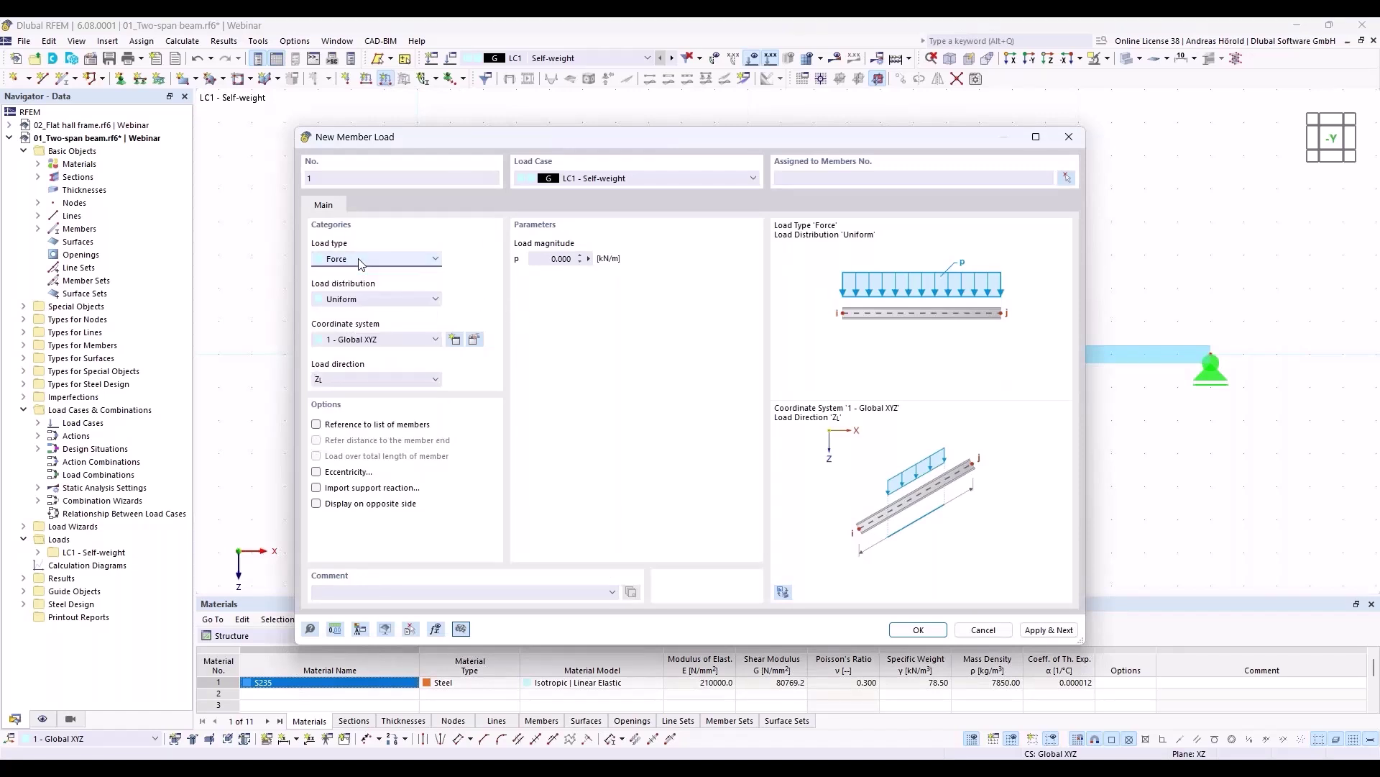
pyautogui.click(363, 300)
pyautogui.click(363, 299)
pyautogui.click(393, 301)
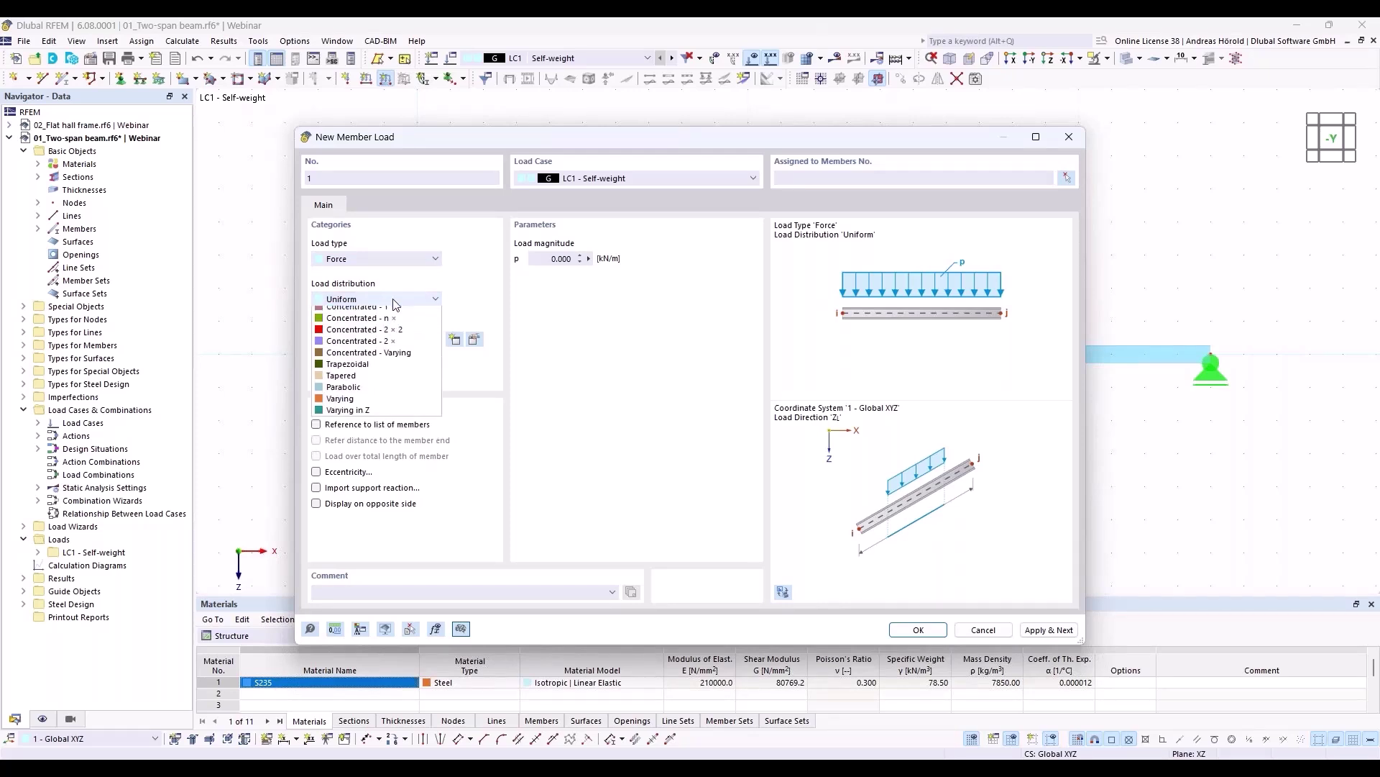
pyautogui.click(393, 300)
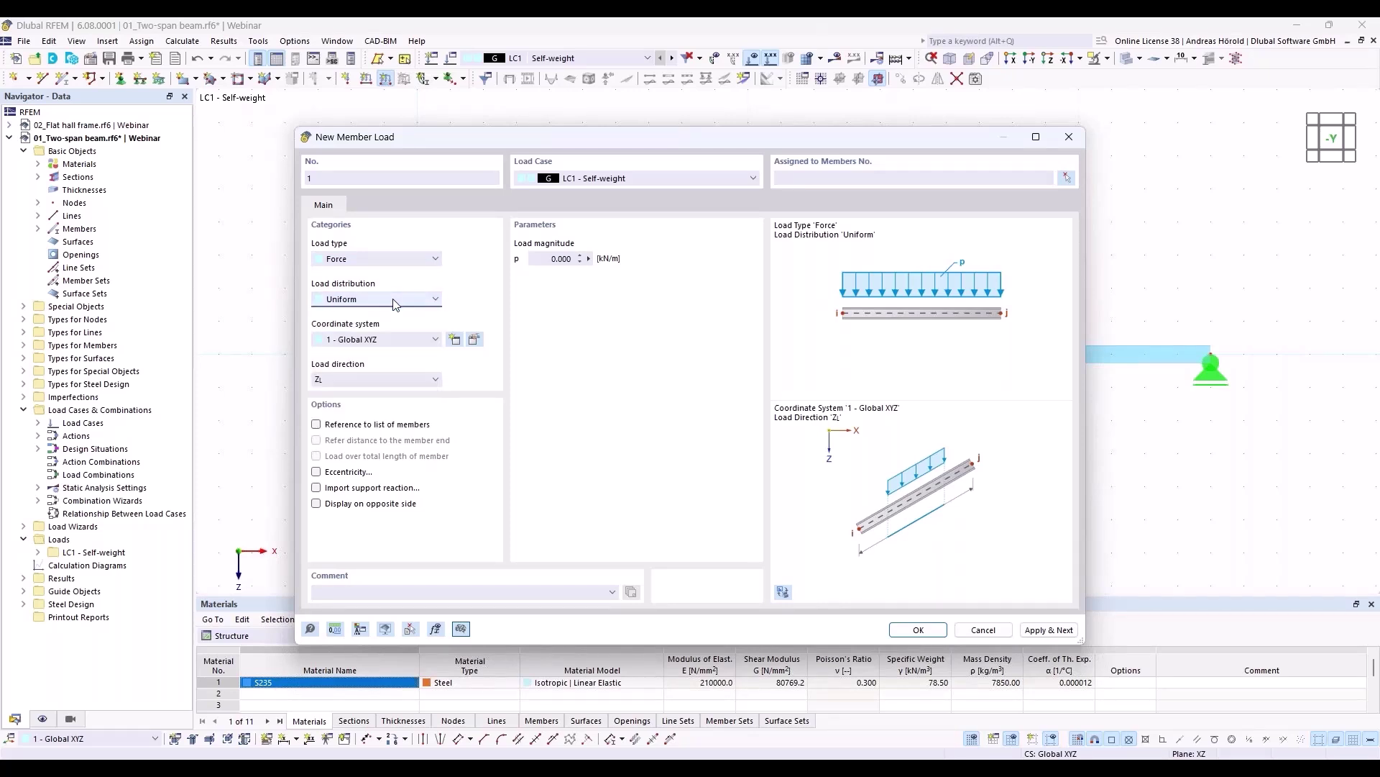
pyautogui.click(353, 381)
pyautogui.click(352, 381)
# - Set the member load magnitude to 8 kN/m and assign the load to the beam
pyautogui.click(543, 257)
pyautogui.write('8')
pyautogui.click(915, 630)
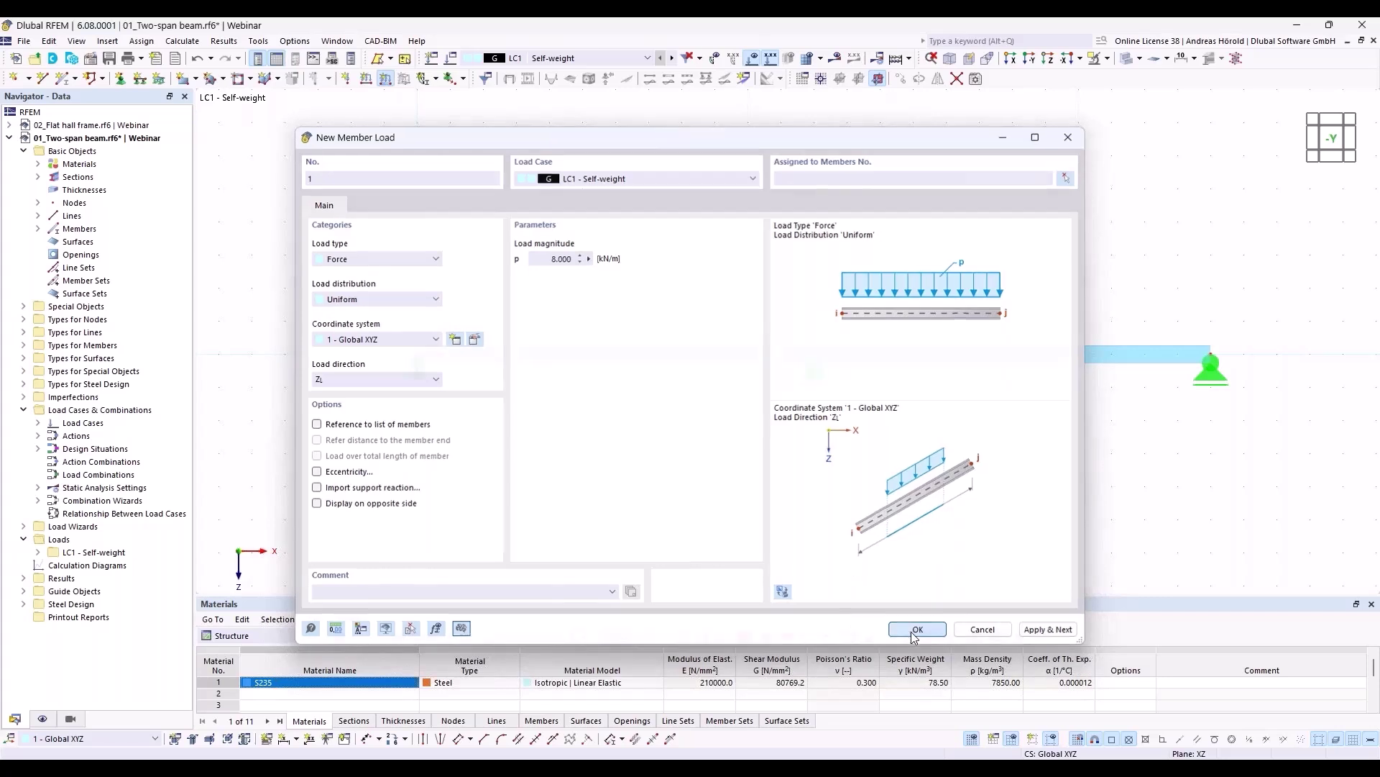
pyautogui.click(705, 349)
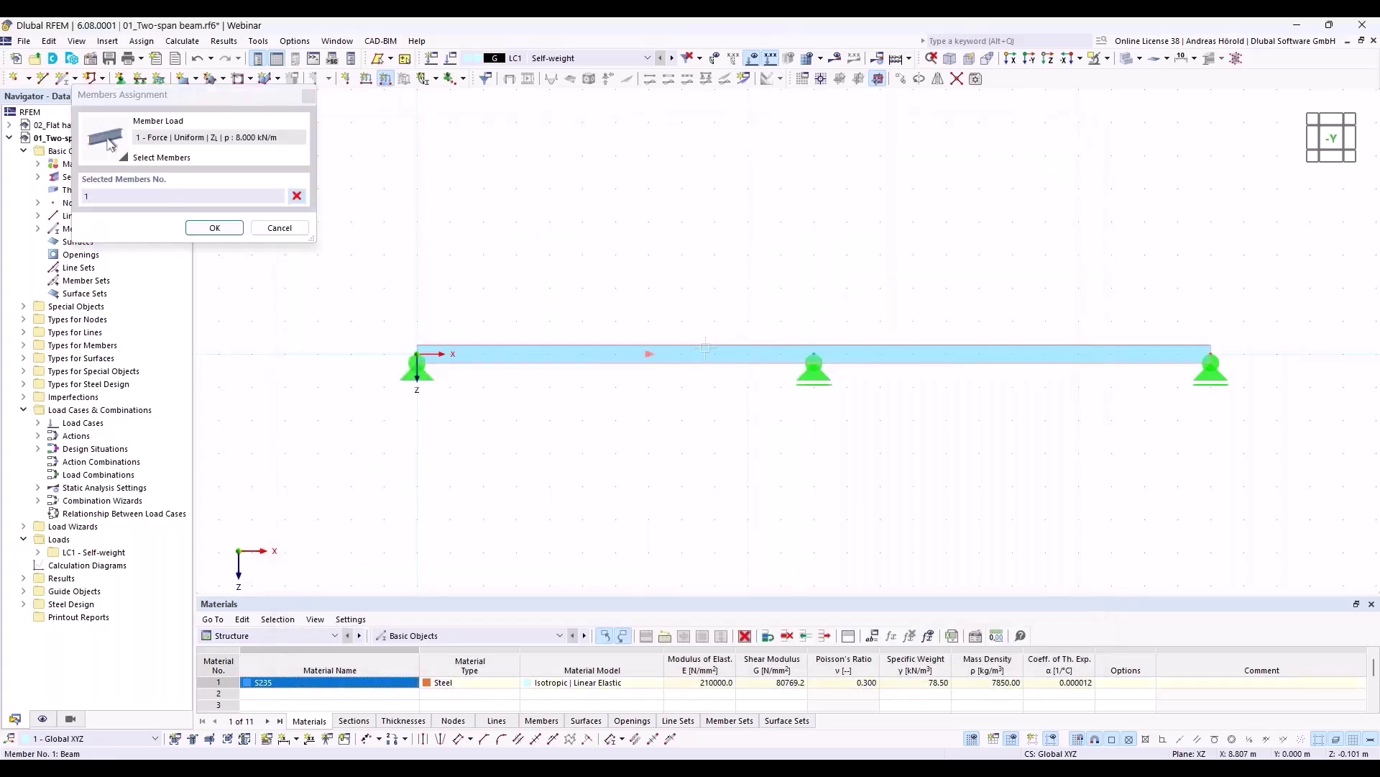
pyautogui.click(214, 227)
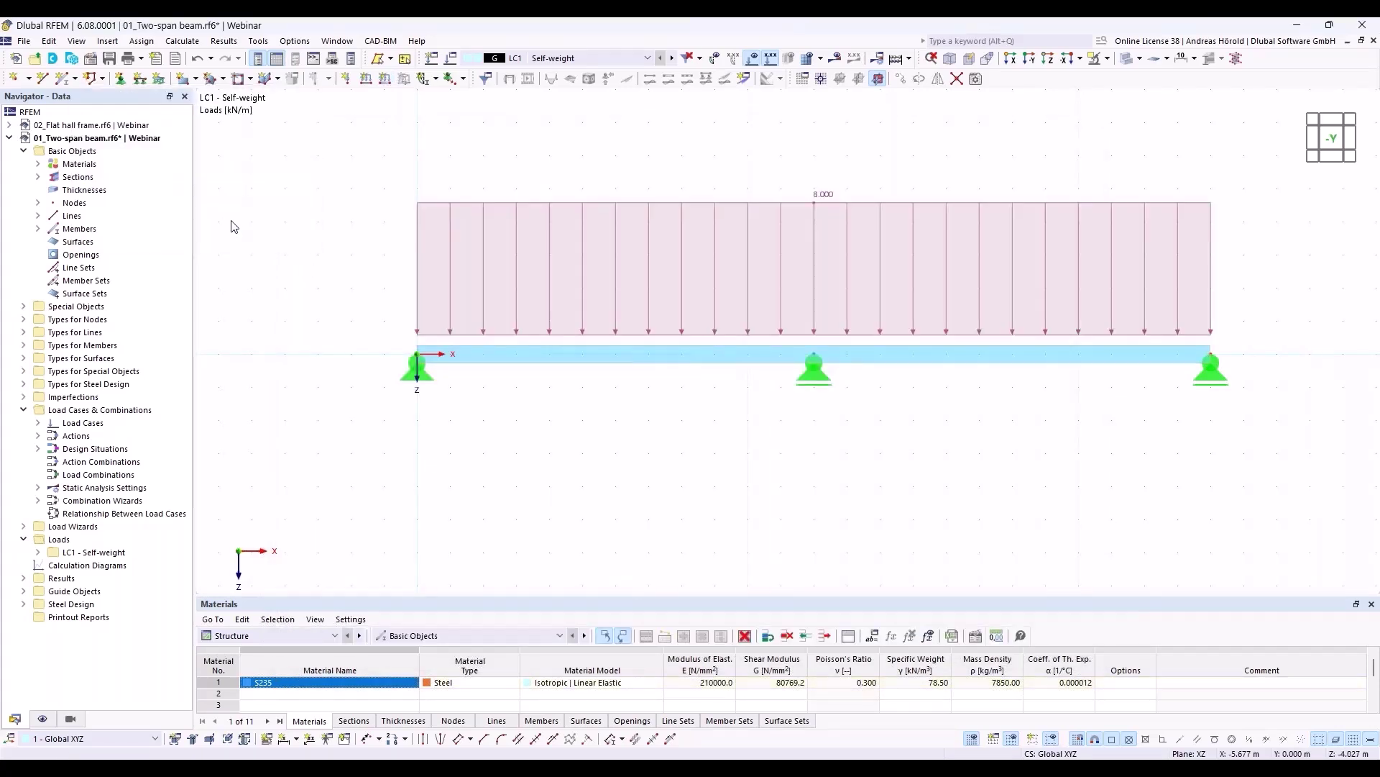
# - Create load case LC2 named Imposed load with action category Imposed loads - category A: domestic, residential areas
pyautogui.click(432, 59)
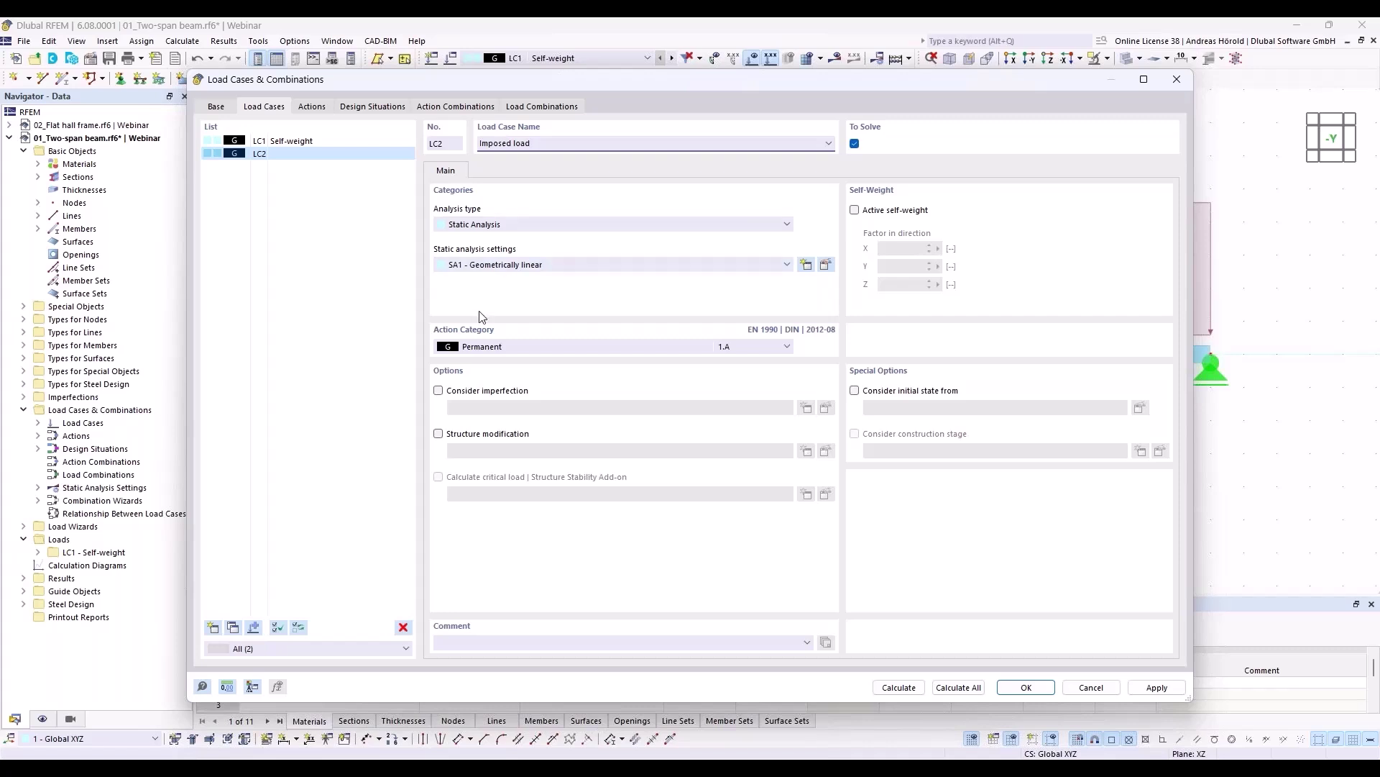
pyautogui.click(503, 348)
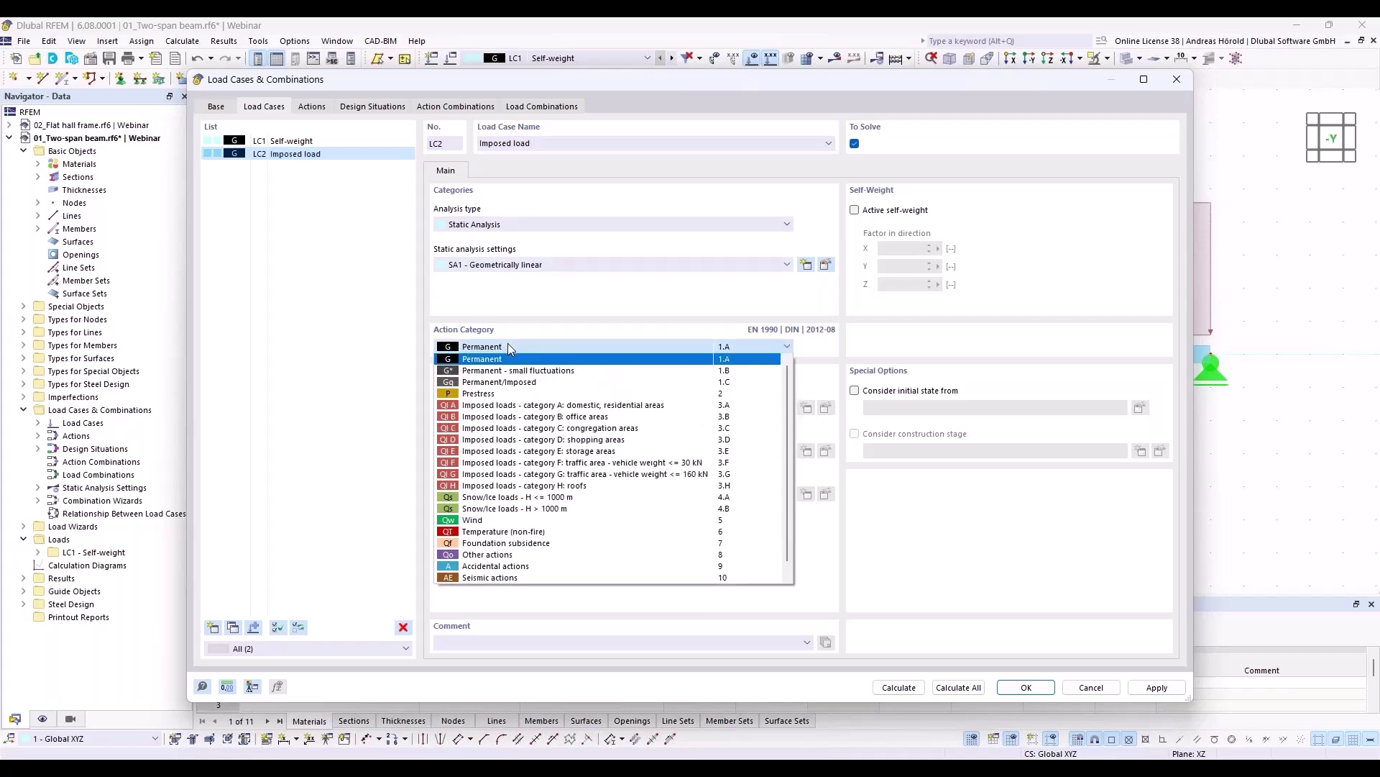
pyautogui.click(563, 405)
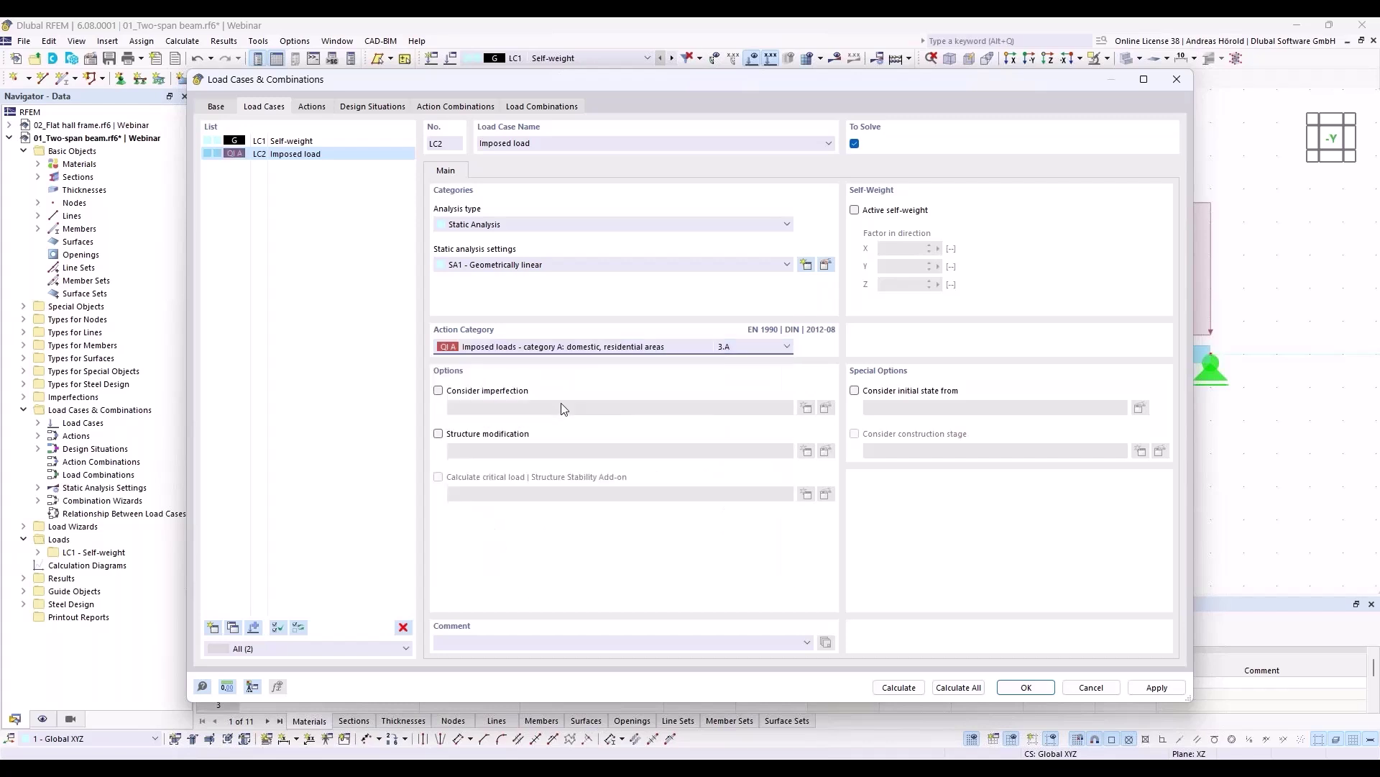
pyautogui.click(1028, 688)
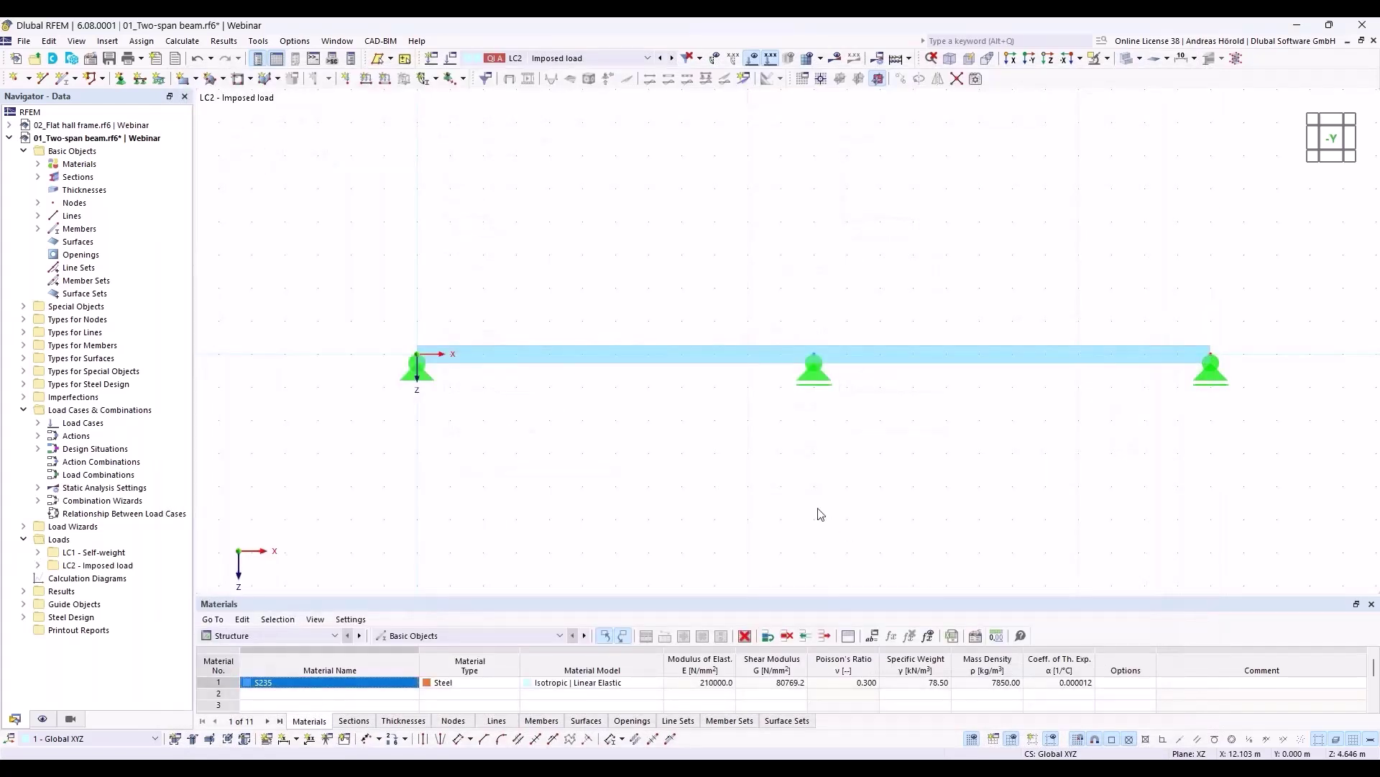
# - Add a uniform member load of 12 kN/m in direction ZL to LC2 and assign it to the beam
pyautogui.click(384, 78)
pyautogui.click(540, 258)
pyautogui.doubleClick(539, 258)
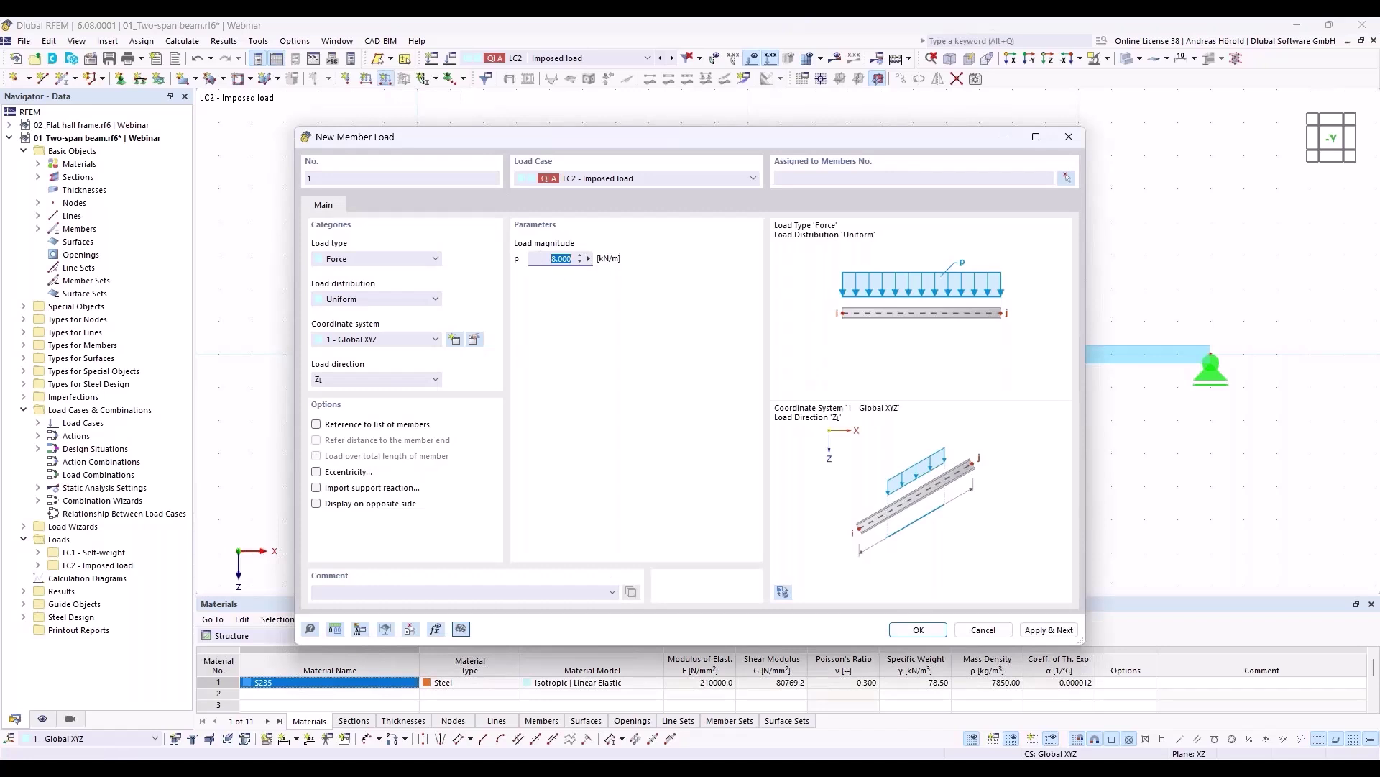
pyautogui.write('12')
pyautogui.click(919, 628)
pyautogui.click(649, 352)
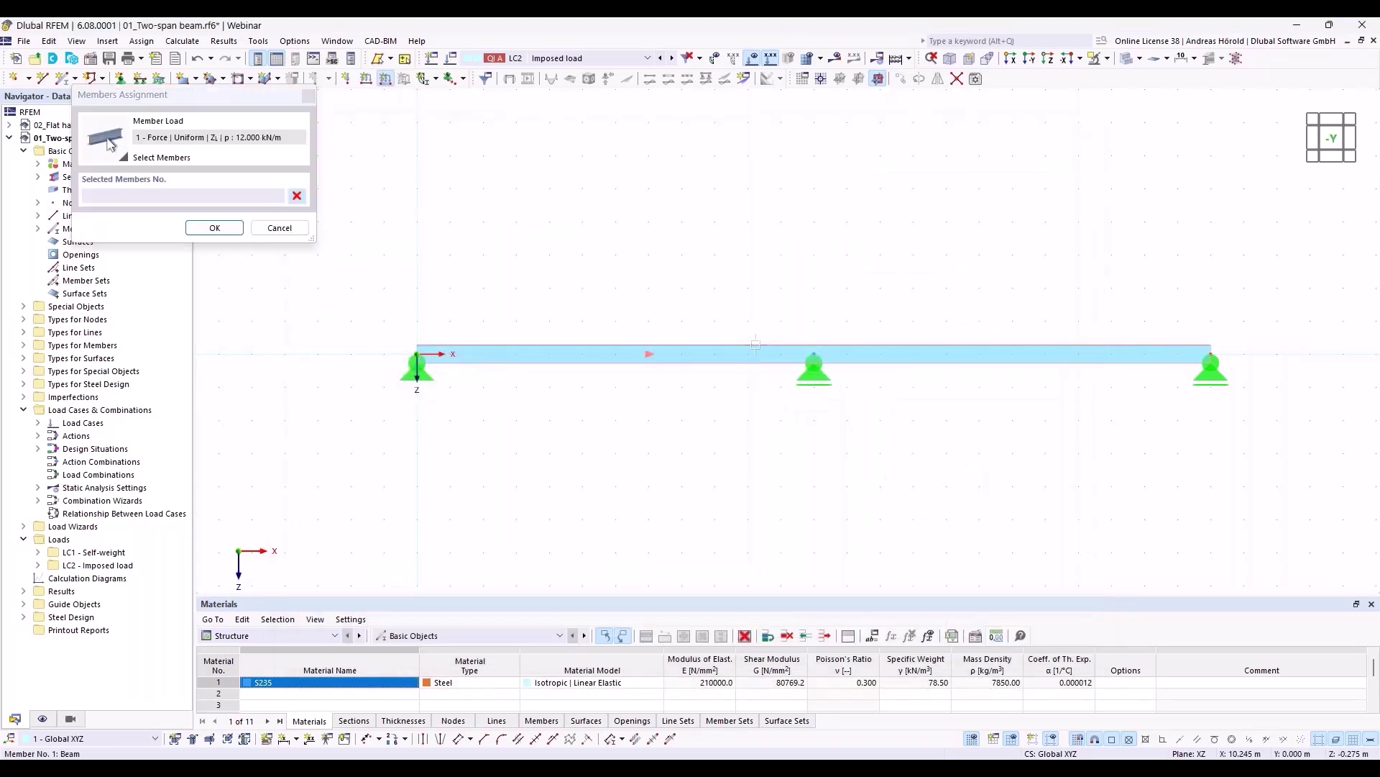
pyautogui.click(215, 228)
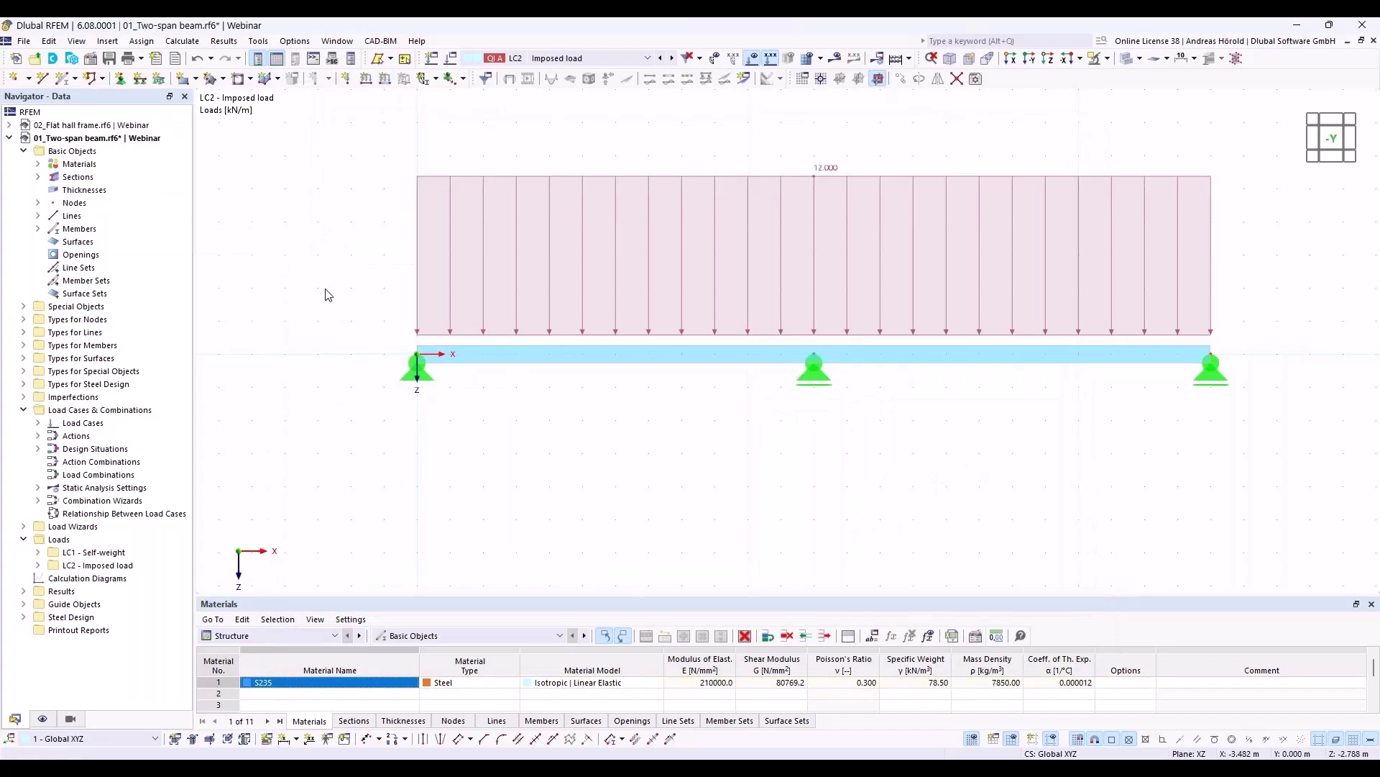
# - Review the combination standard and wizard options, the load cases and the actions of the model
pyautogui.moveTo(566, 509); pyautogui.dragTo(502, 513, button='middle')
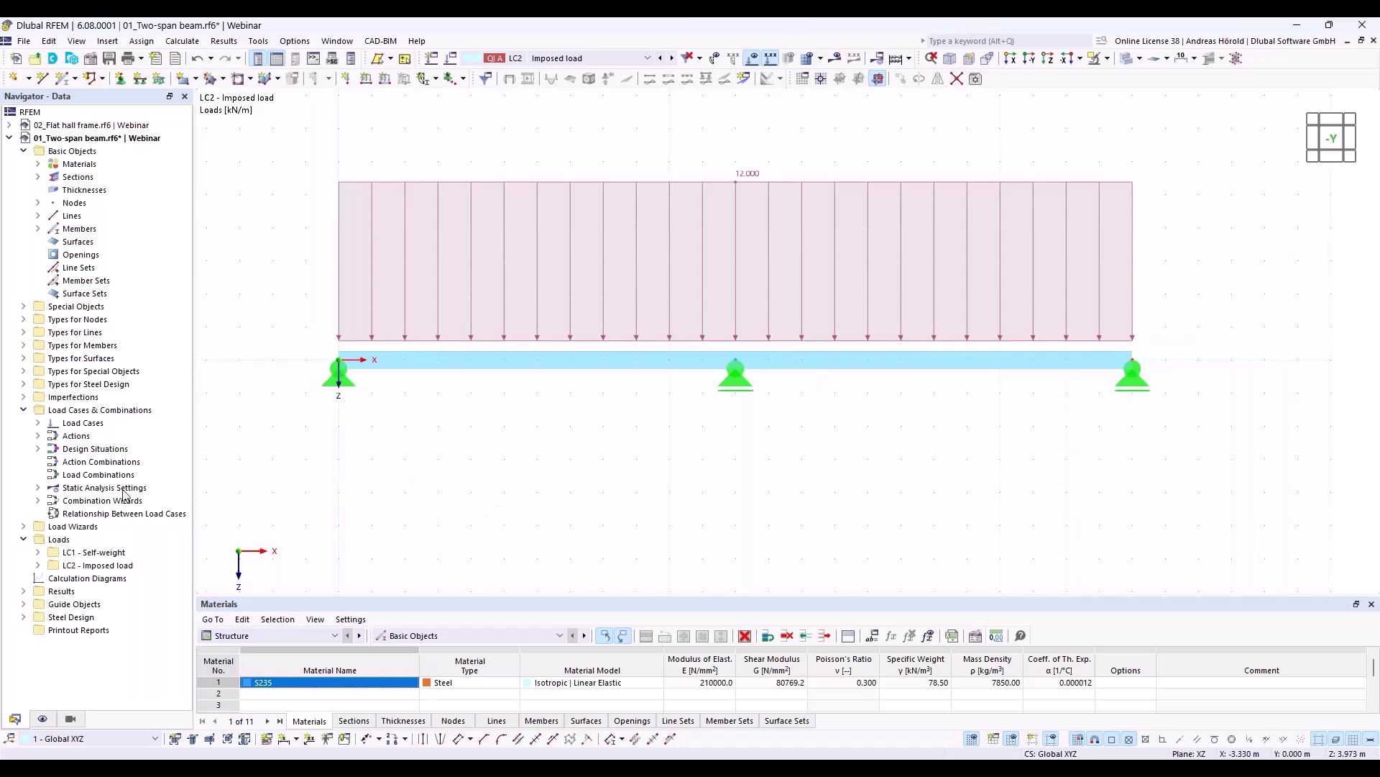
pyautogui.rightClick(110, 409)
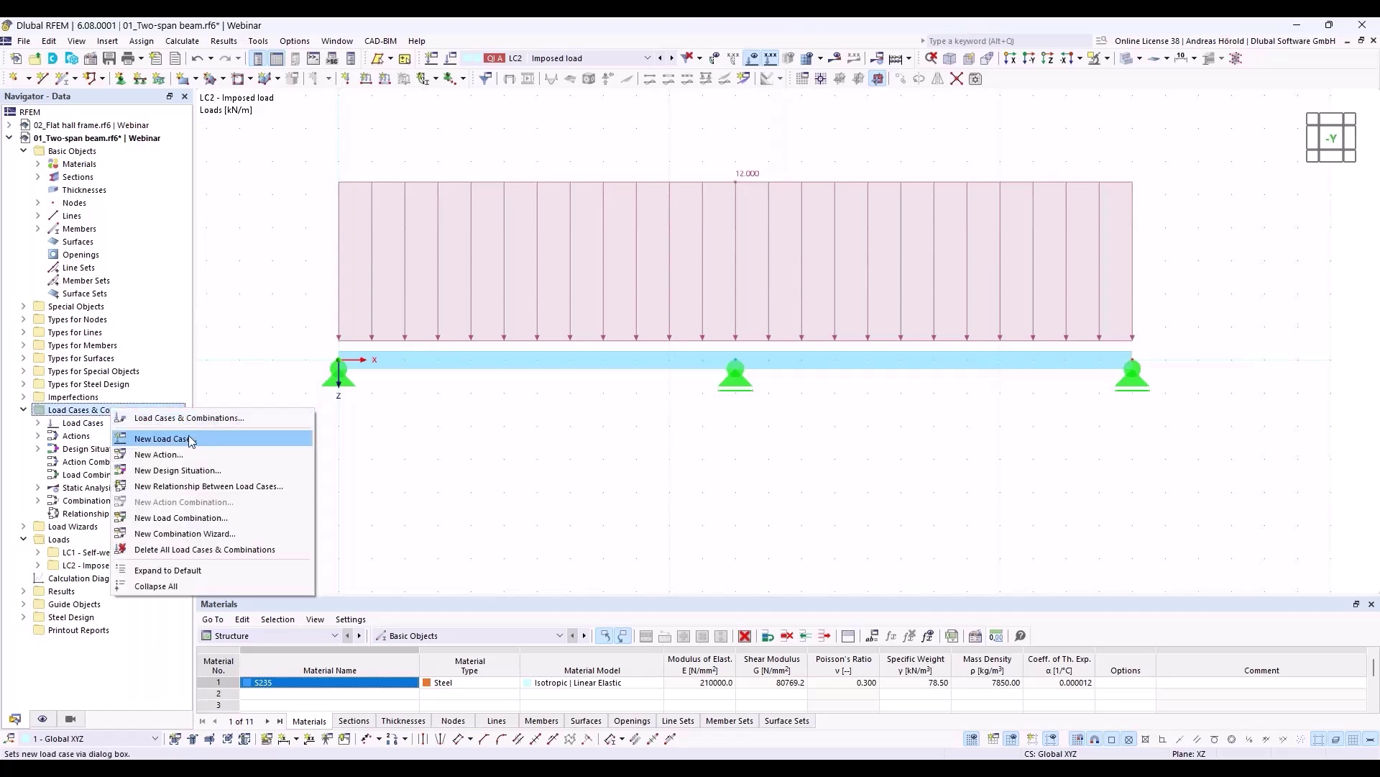
pyautogui.click(188, 419)
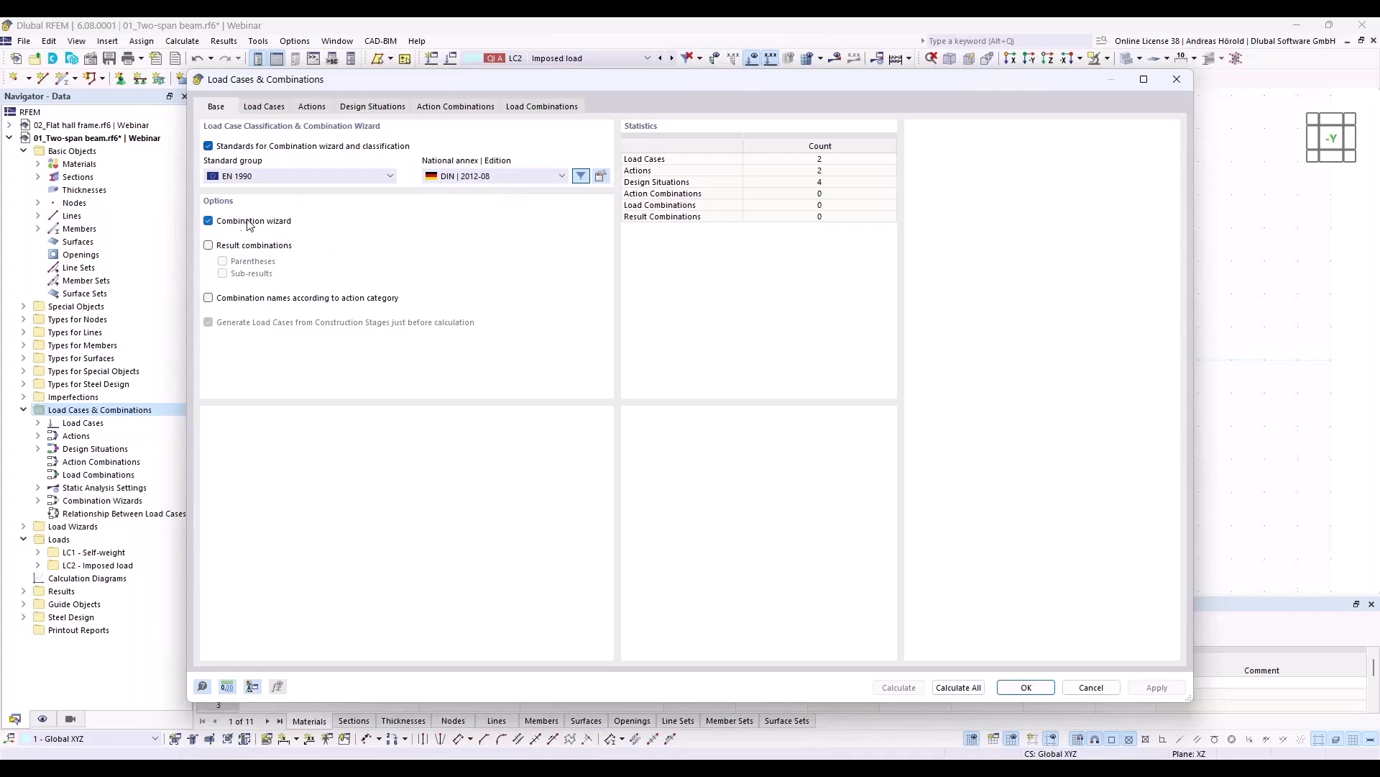
pyautogui.click(270, 107)
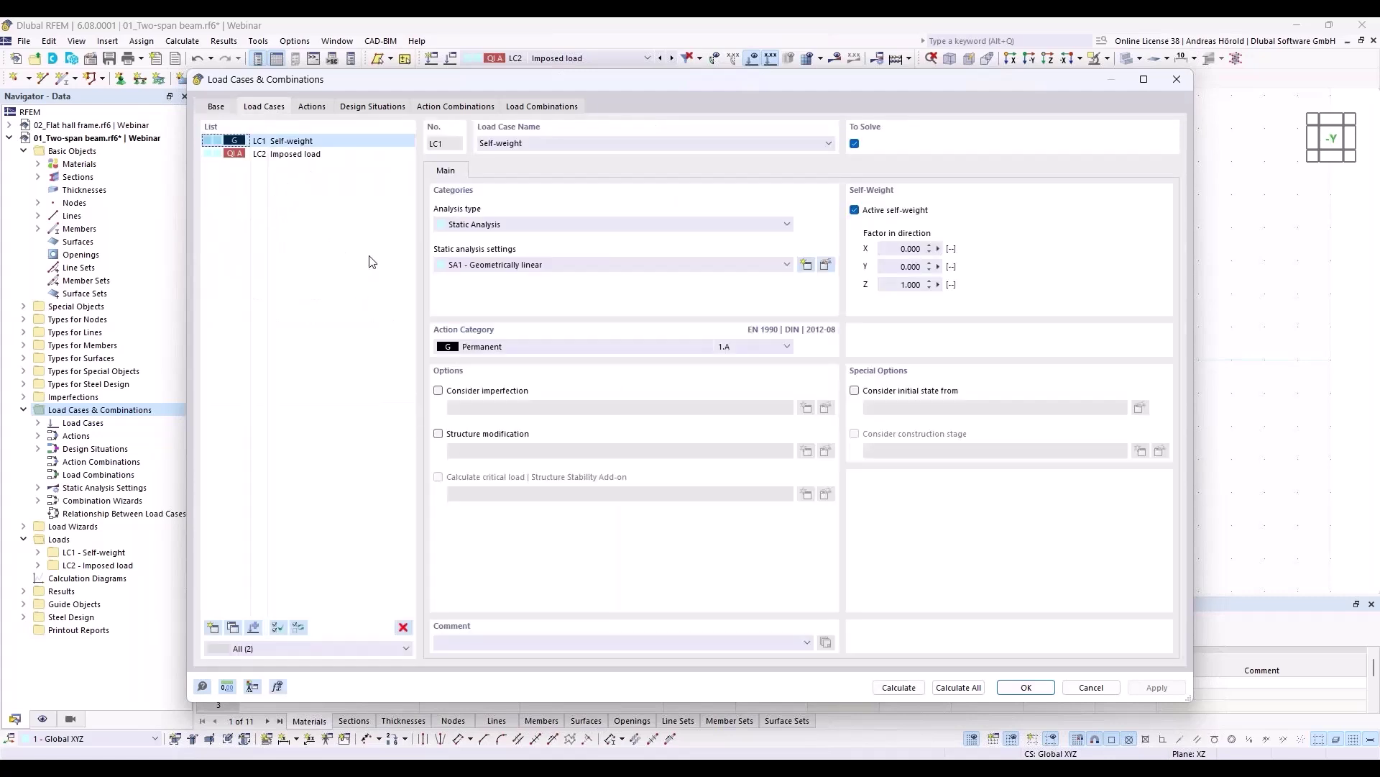
pyautogui.click(313, 108)
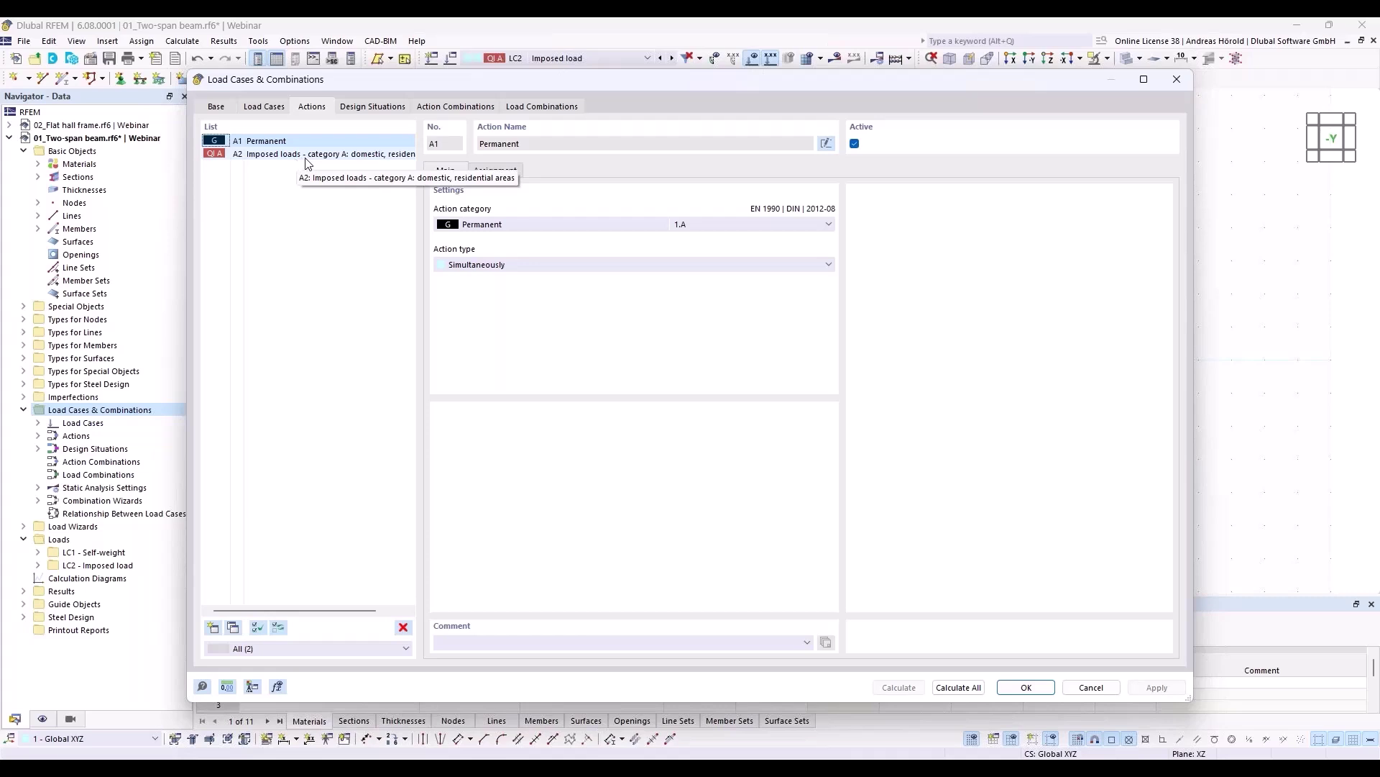
# - Delete the serviceability design situations DS2 to DS4, keeping only the ULS design situation DS1
pyautogui.click(372, 108)
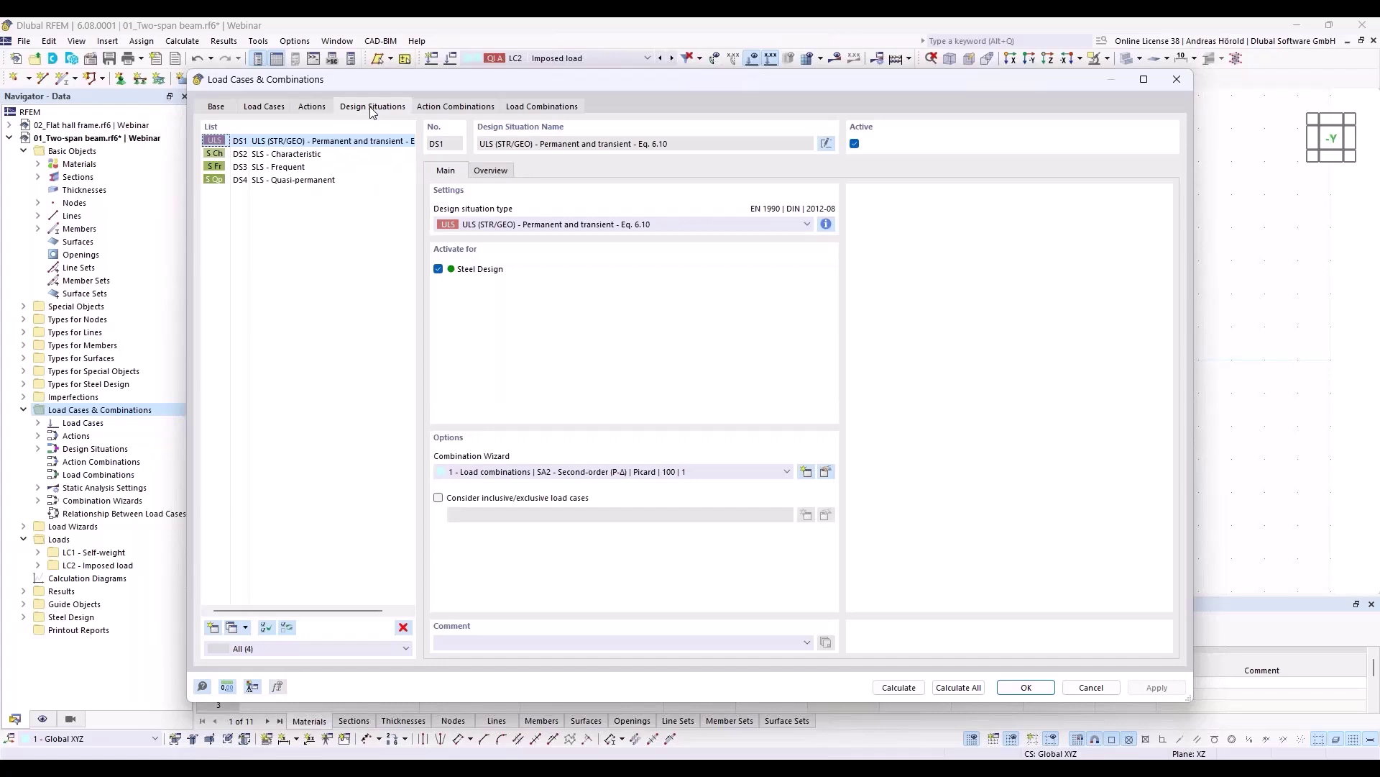
pyautogui.click(279, 157)
pyautogui.keyDown('shift'); pyautogui.click(298, 180); pyautogui.keyUp('shift')
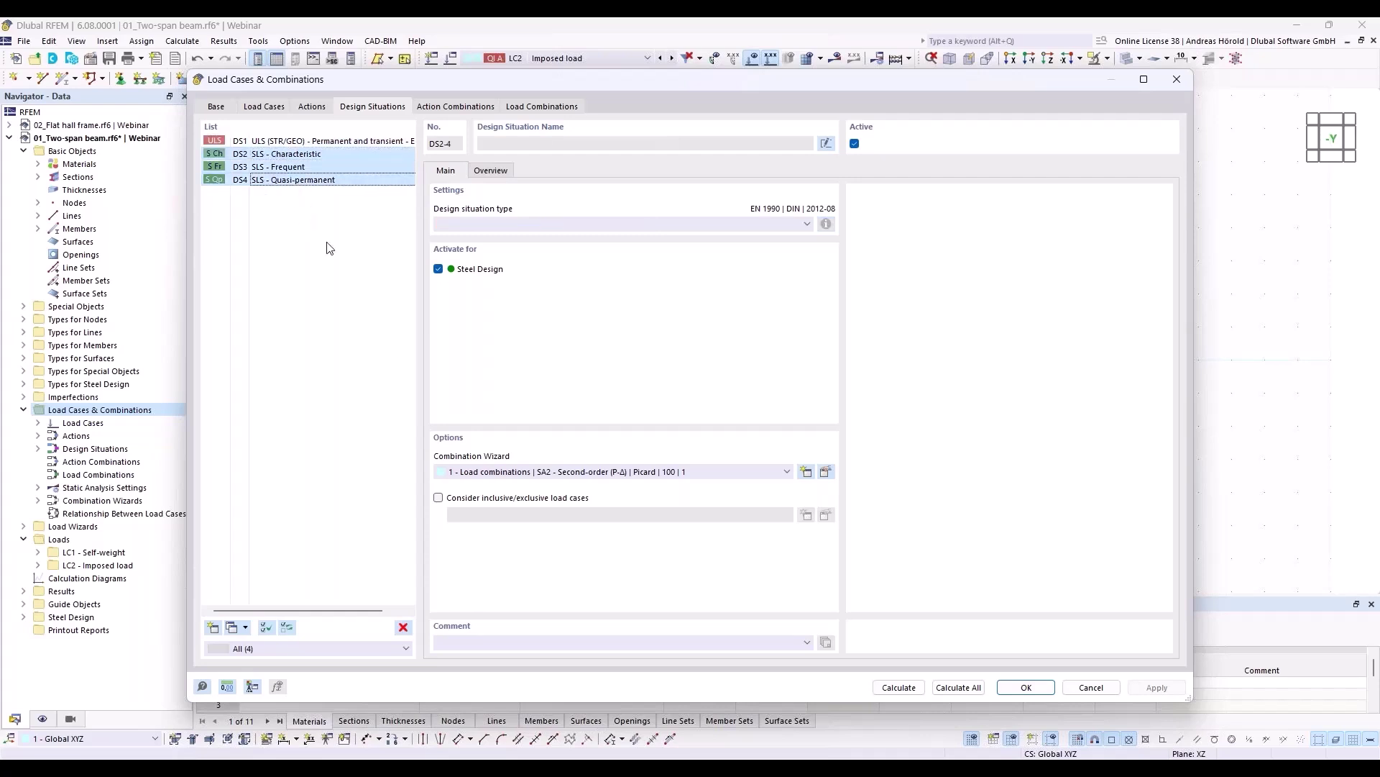
pyautogui.click(403, 628)
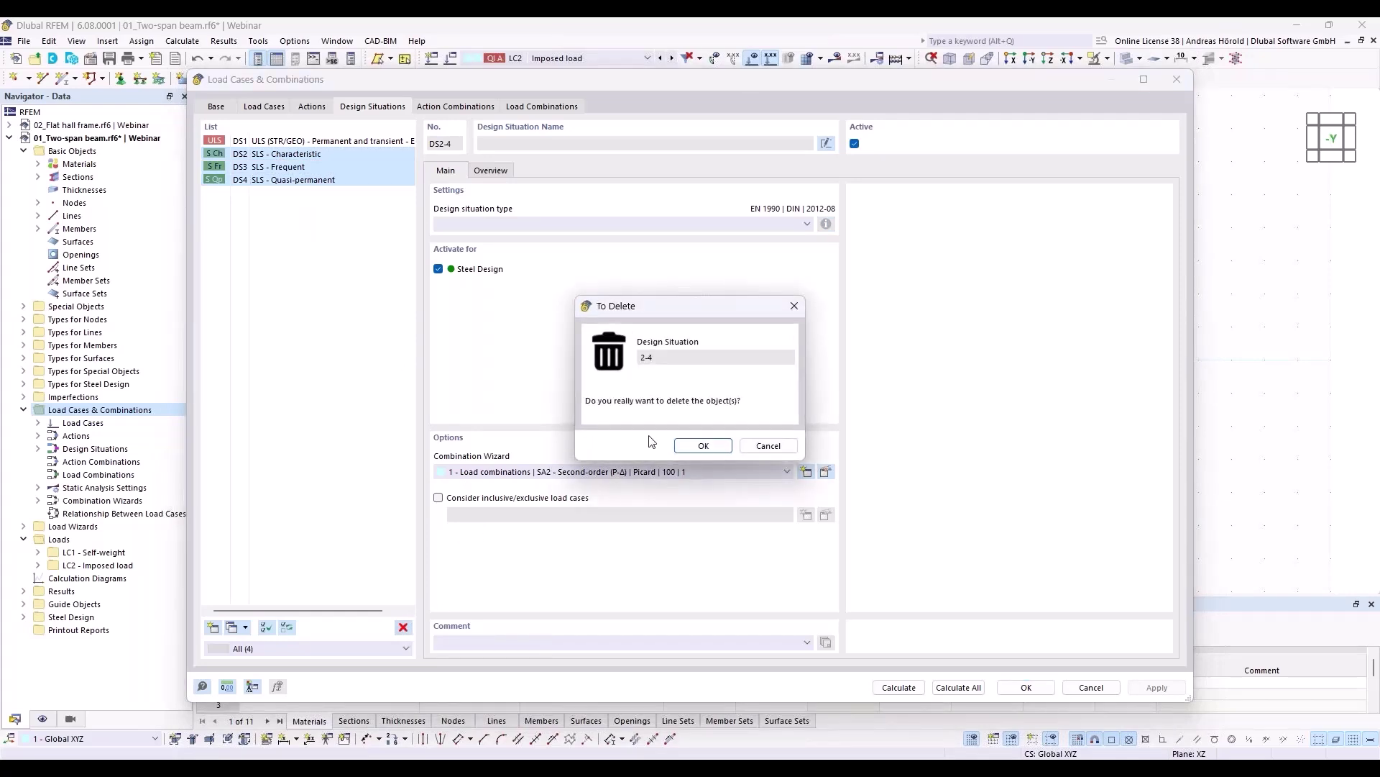
pyautogui.click(704, 446)
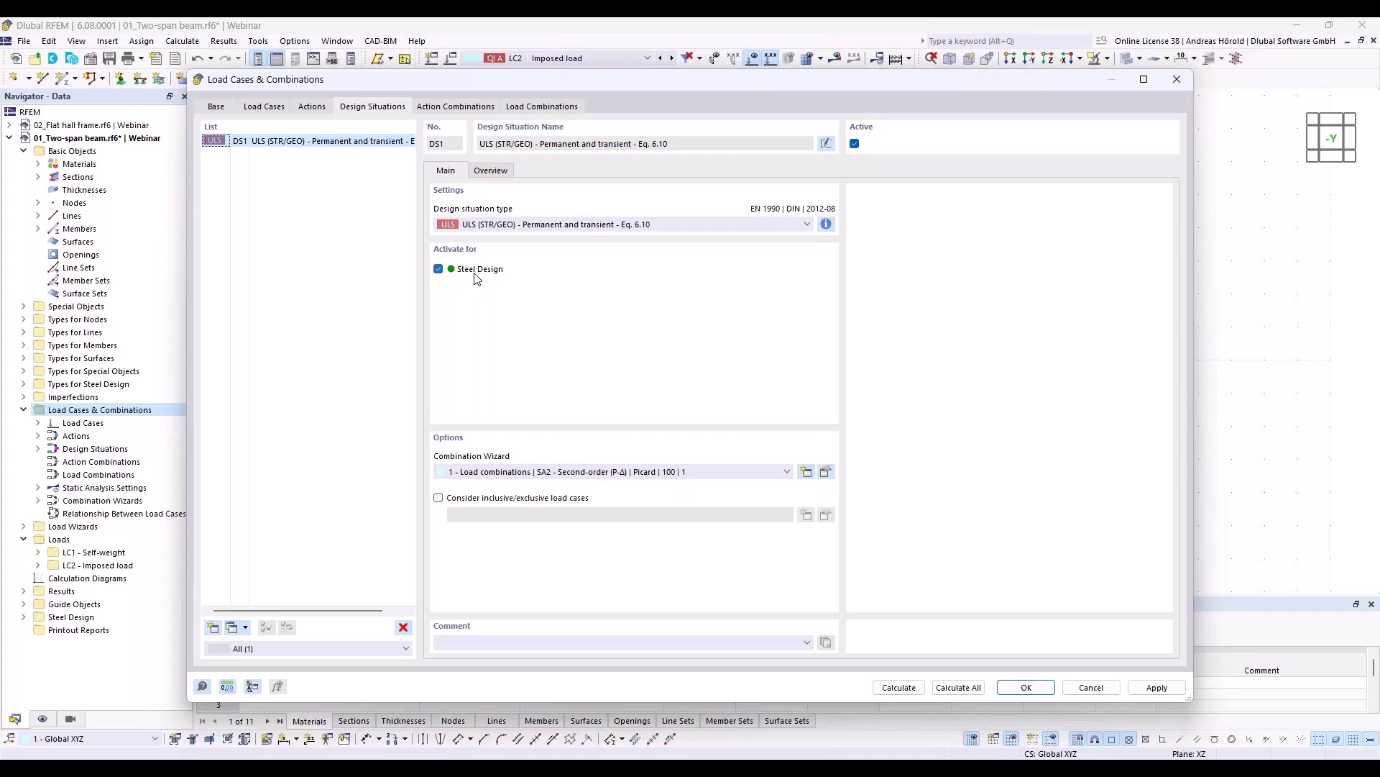
# - Review the generated load combinations and the overview of those assigned to design situation DS1
pyautogui.click(534, 108)
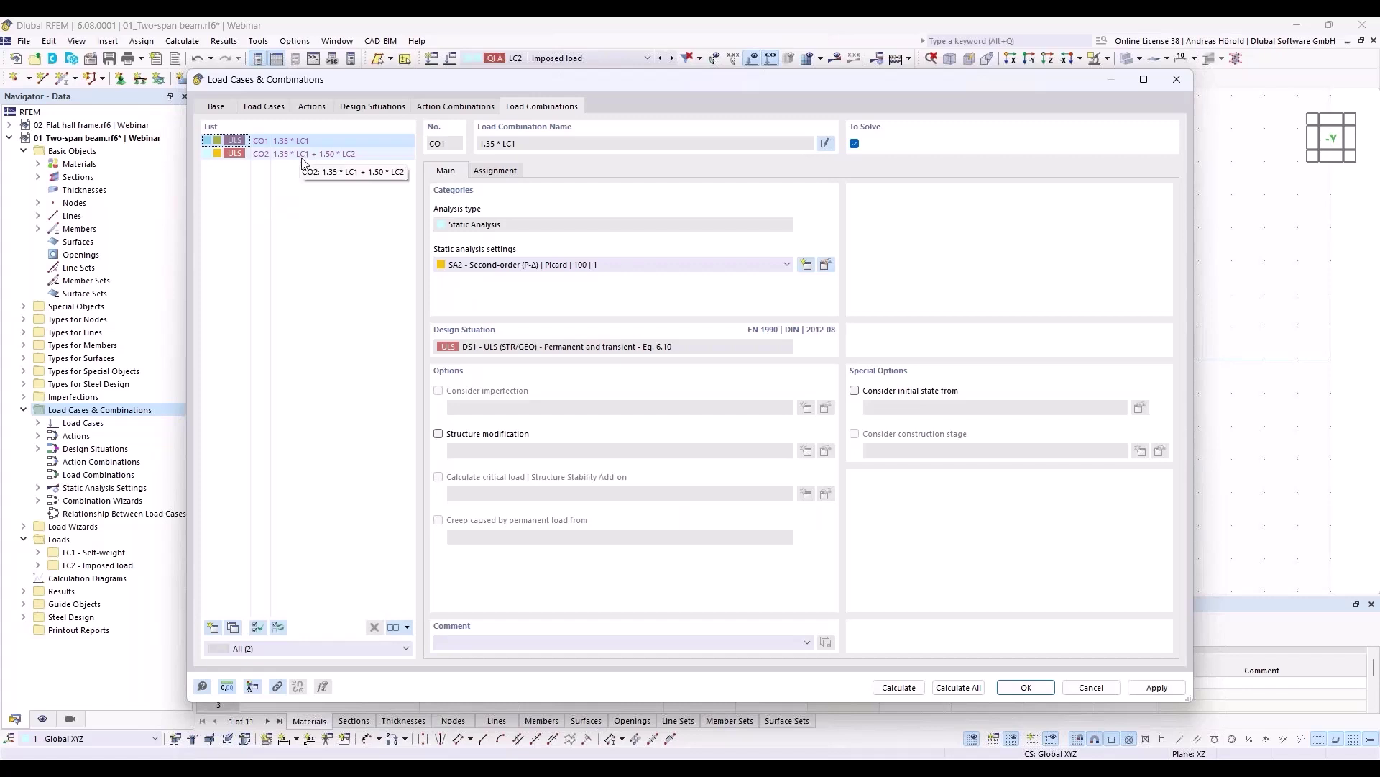
pyautogui.click(356, 109)
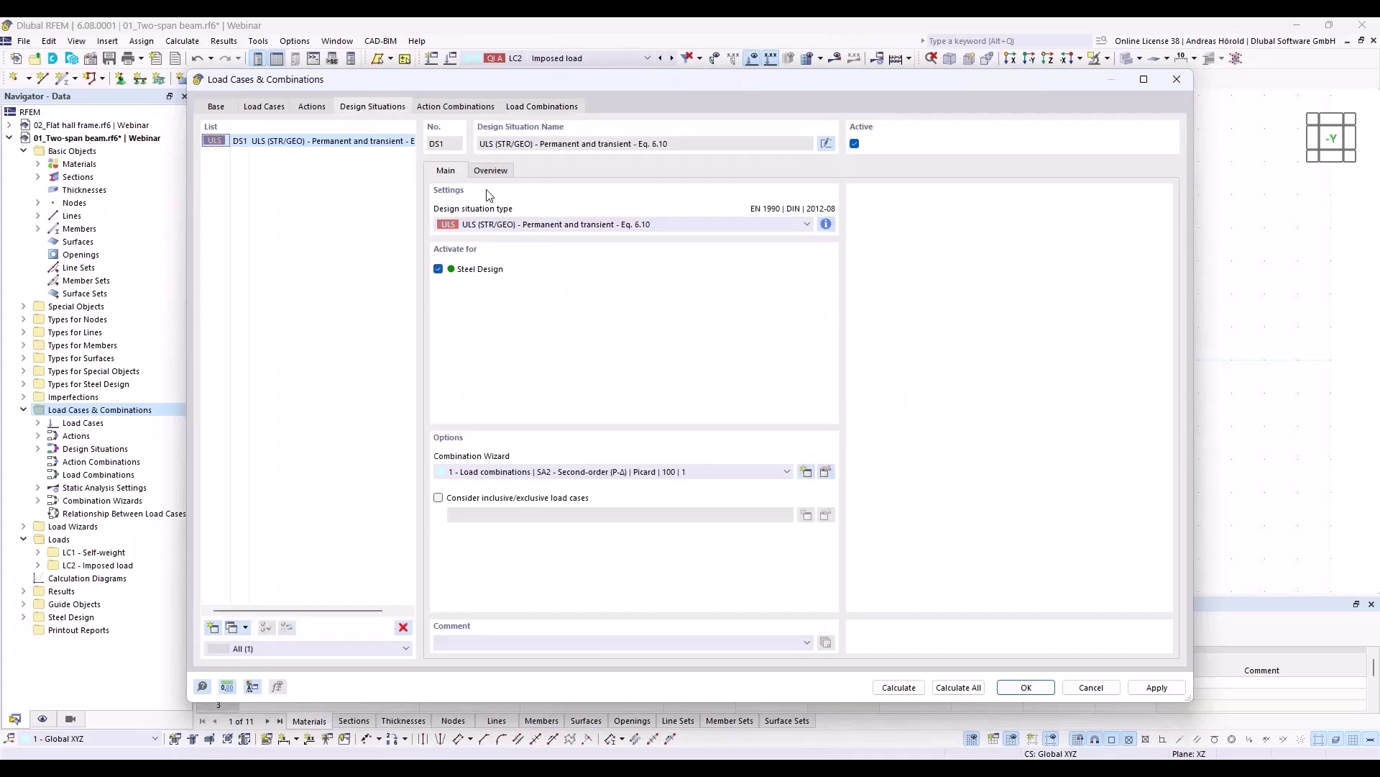
pyautogui.click(490, 171)
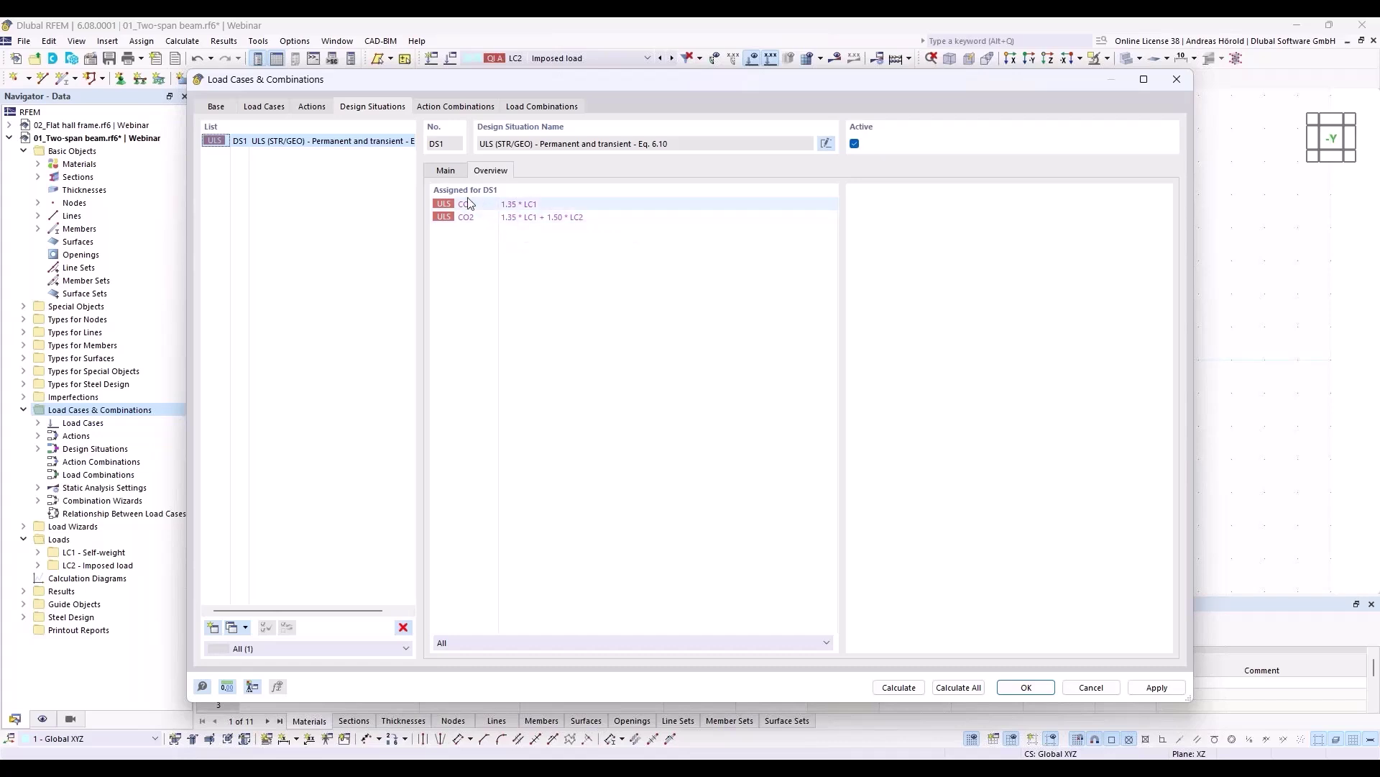
pyautogui.click(444, 171)
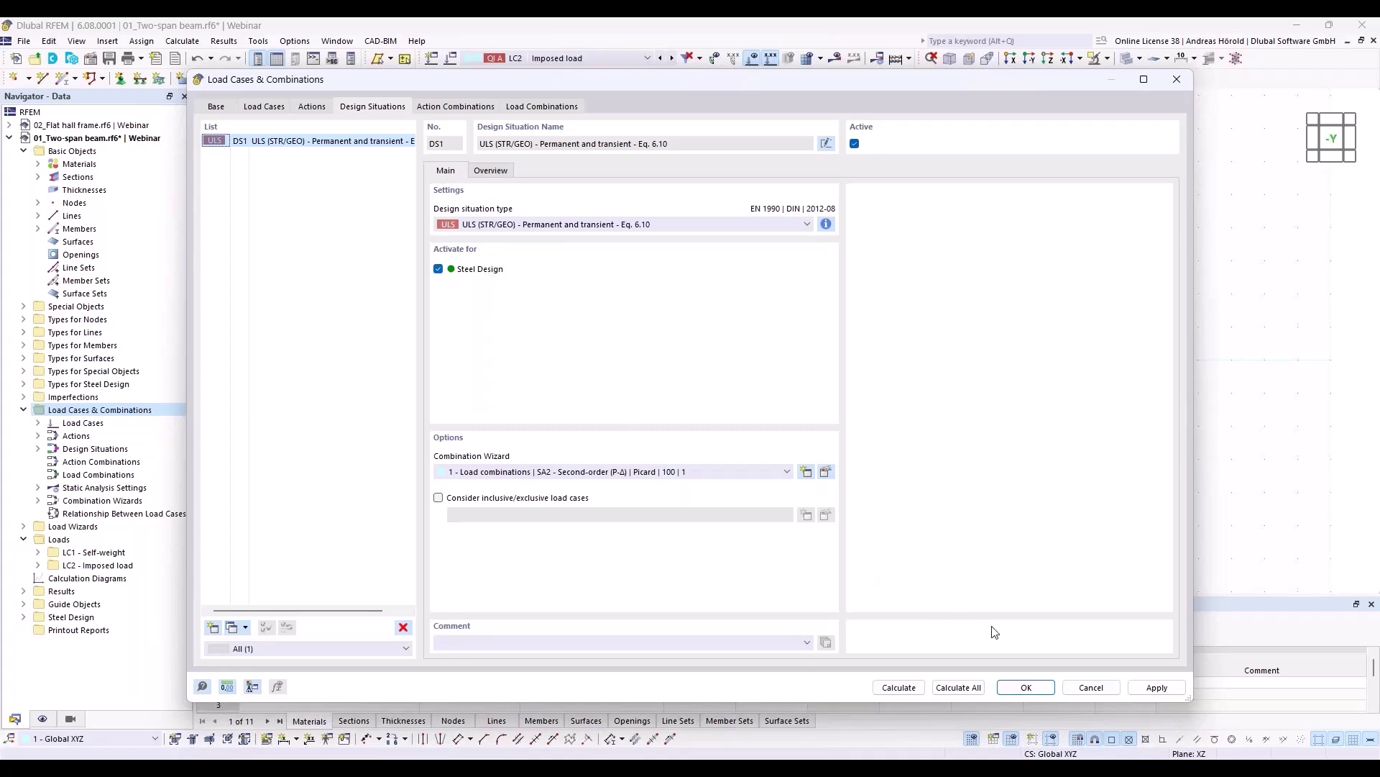
# - Calculate all load cases, combinations and design checks, and display the member shear forces Vz for DS1
pyautogui.click(954, 688)
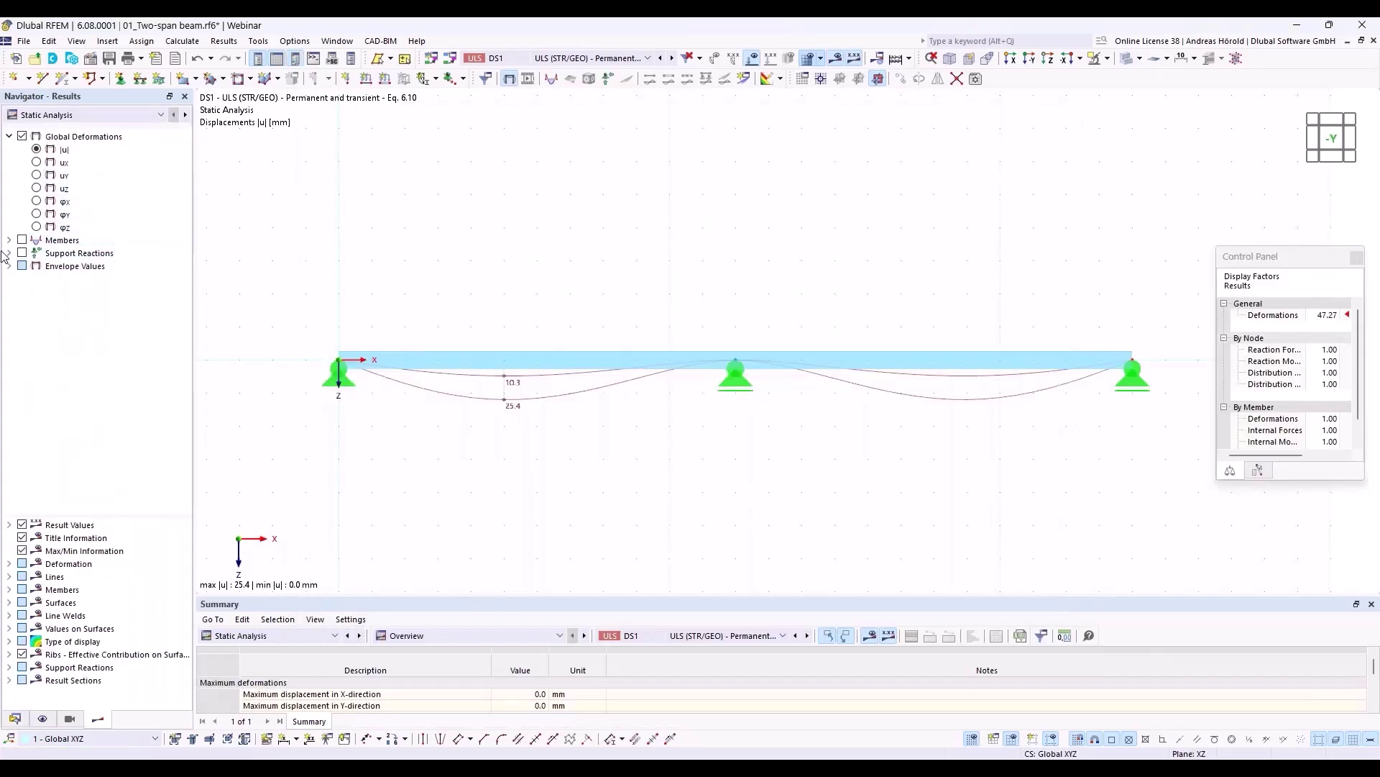
pyautogui.click(8, 240)
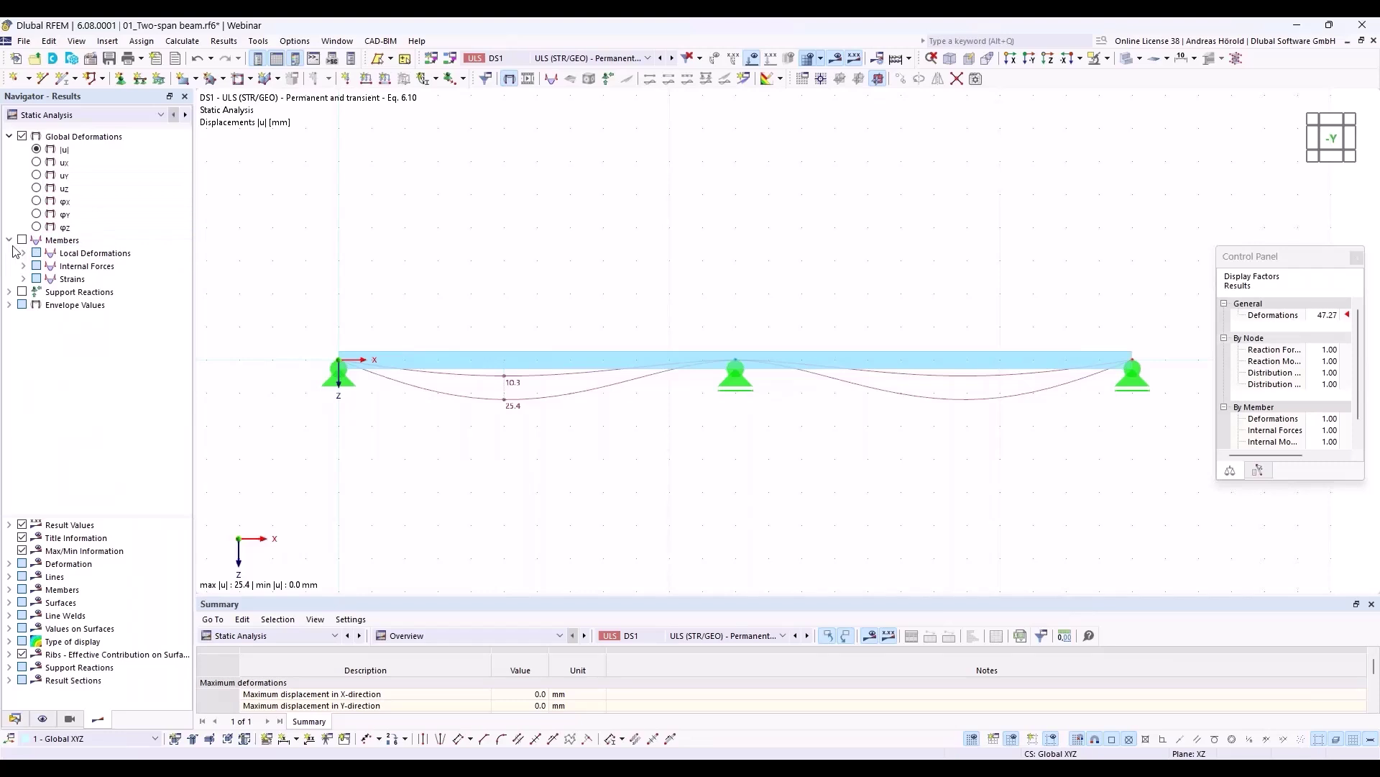
pyautogui.click(24, 266)
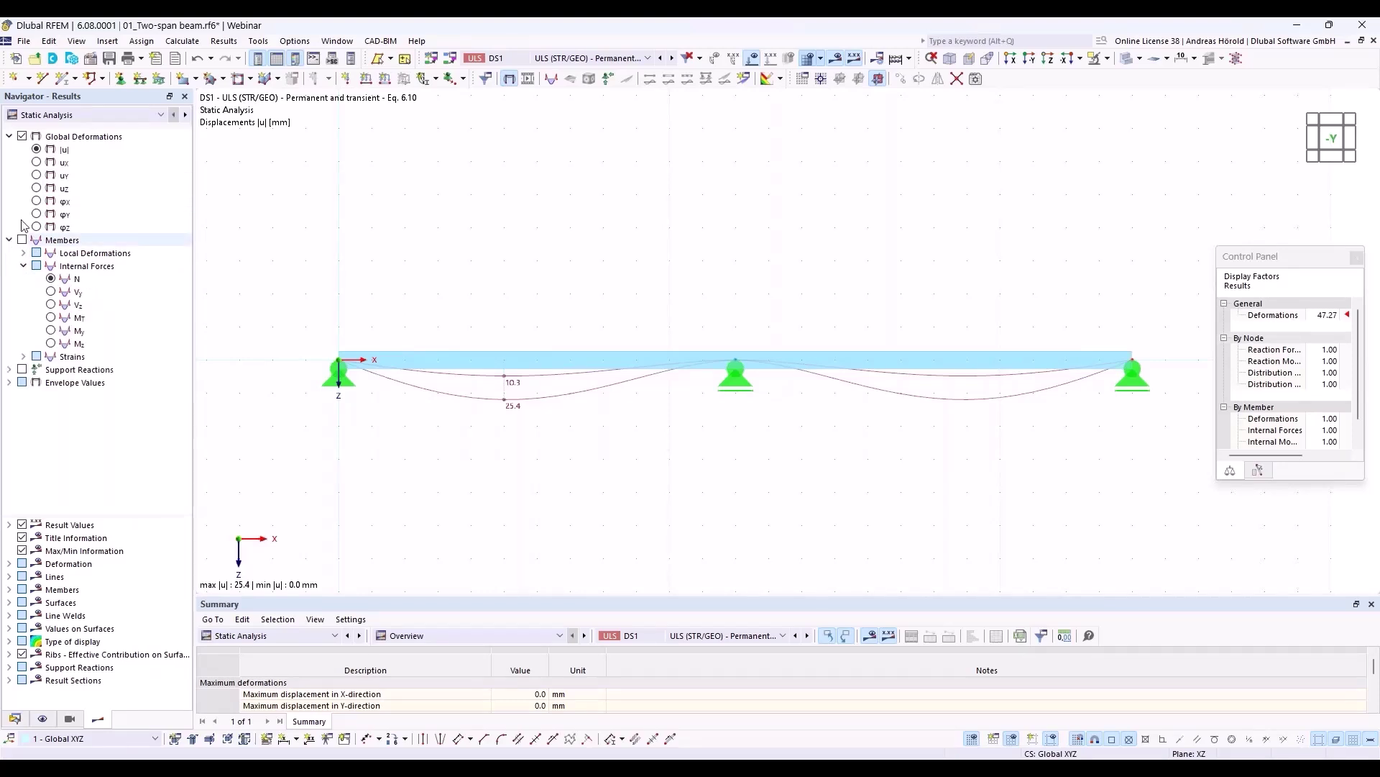
pyautogui.click(51, 305)
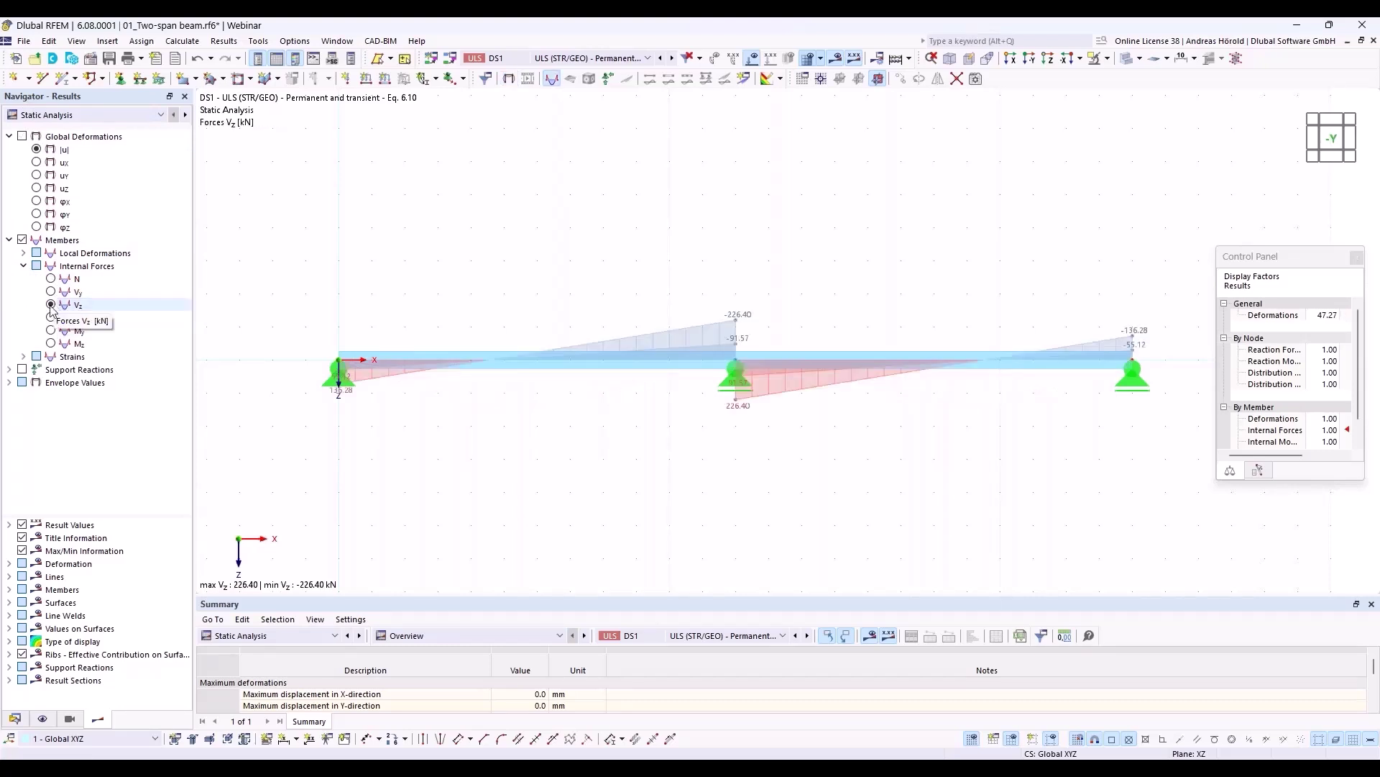
# - Limit the result envelope to maximum values and display the member bending moments My
pyautogui.click(10, 383)
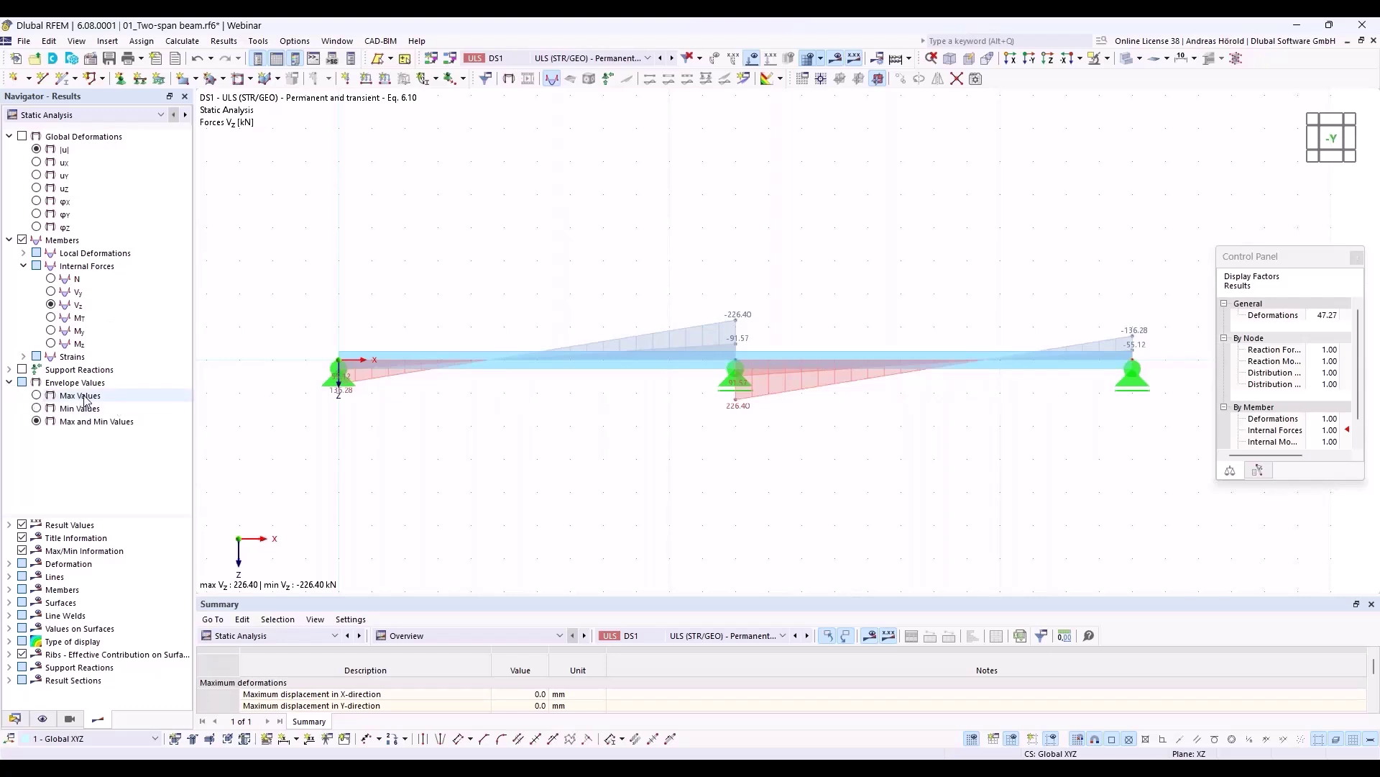
pyautogui.click(36, 395)
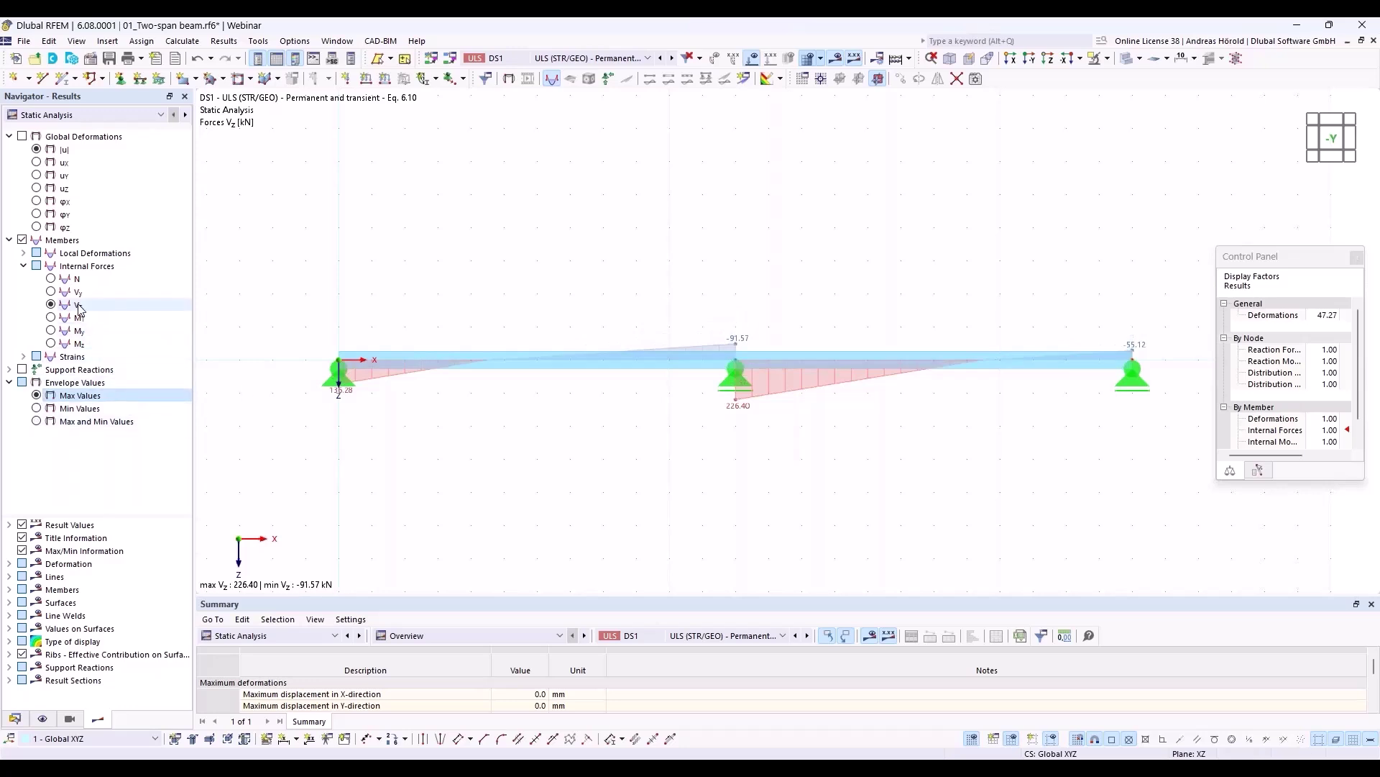
pyautogui.click(53, 331)
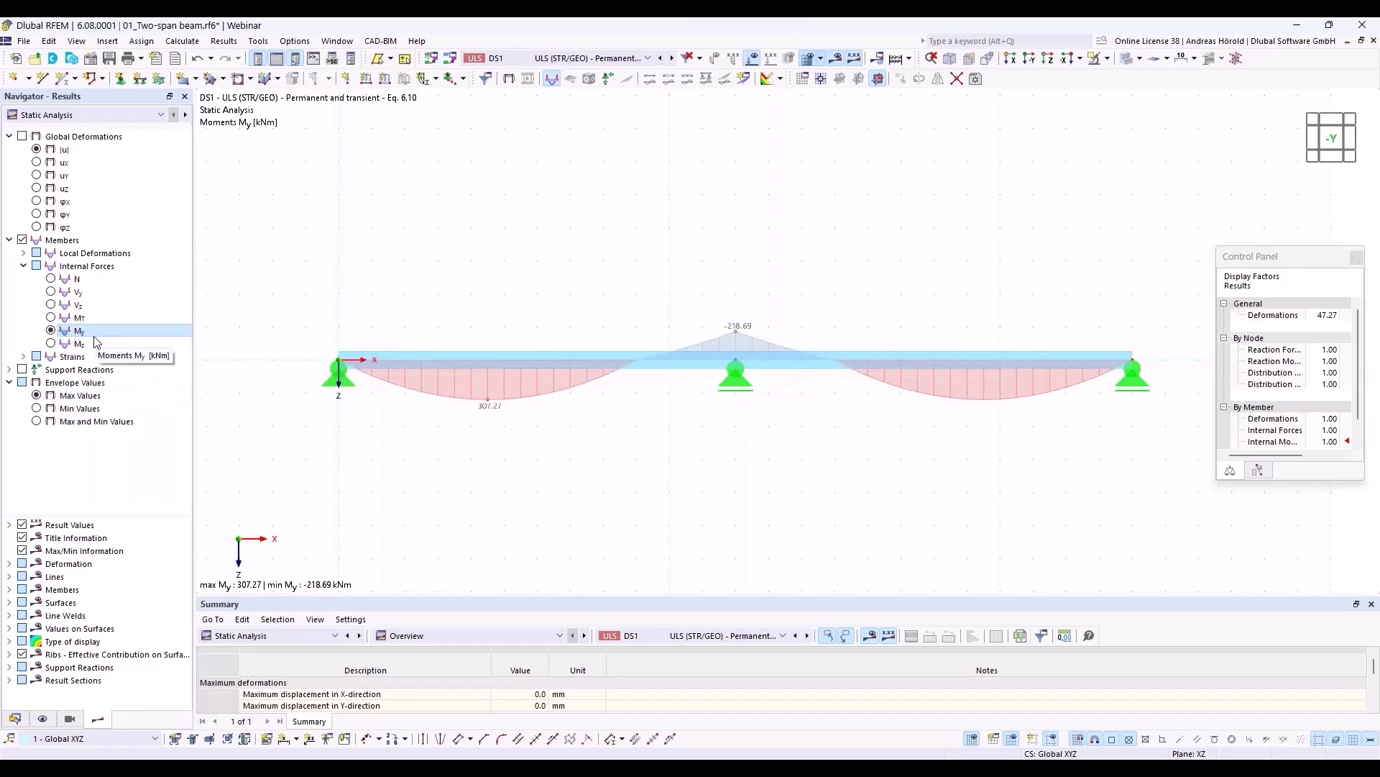
# - Show the Steel Design results in an enlarged results table and list the design ratios on members by design situation
pyautogui.click(296, 632)
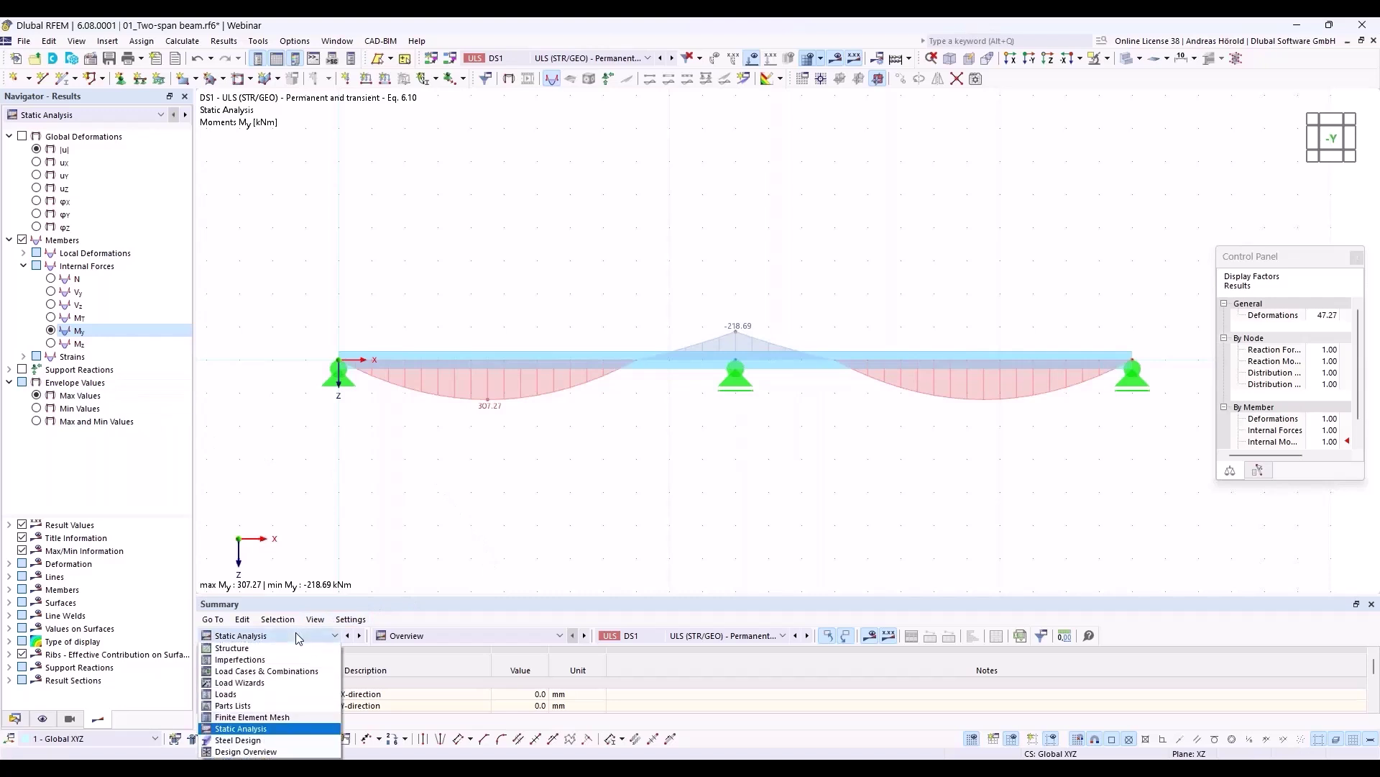
pyautogui.click(248, 741)
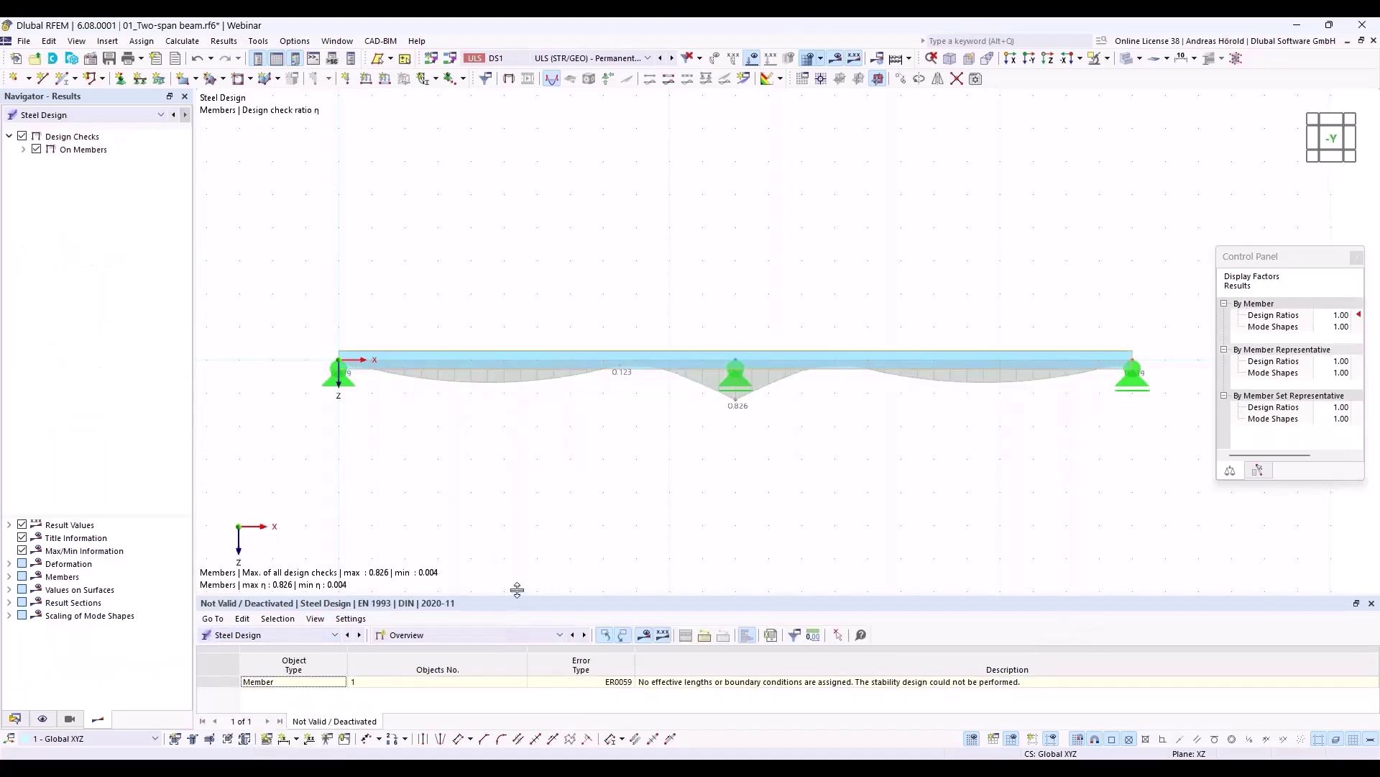
pyautogui.moveTo(517, 590); pyautogui.dragTo(529, 466)
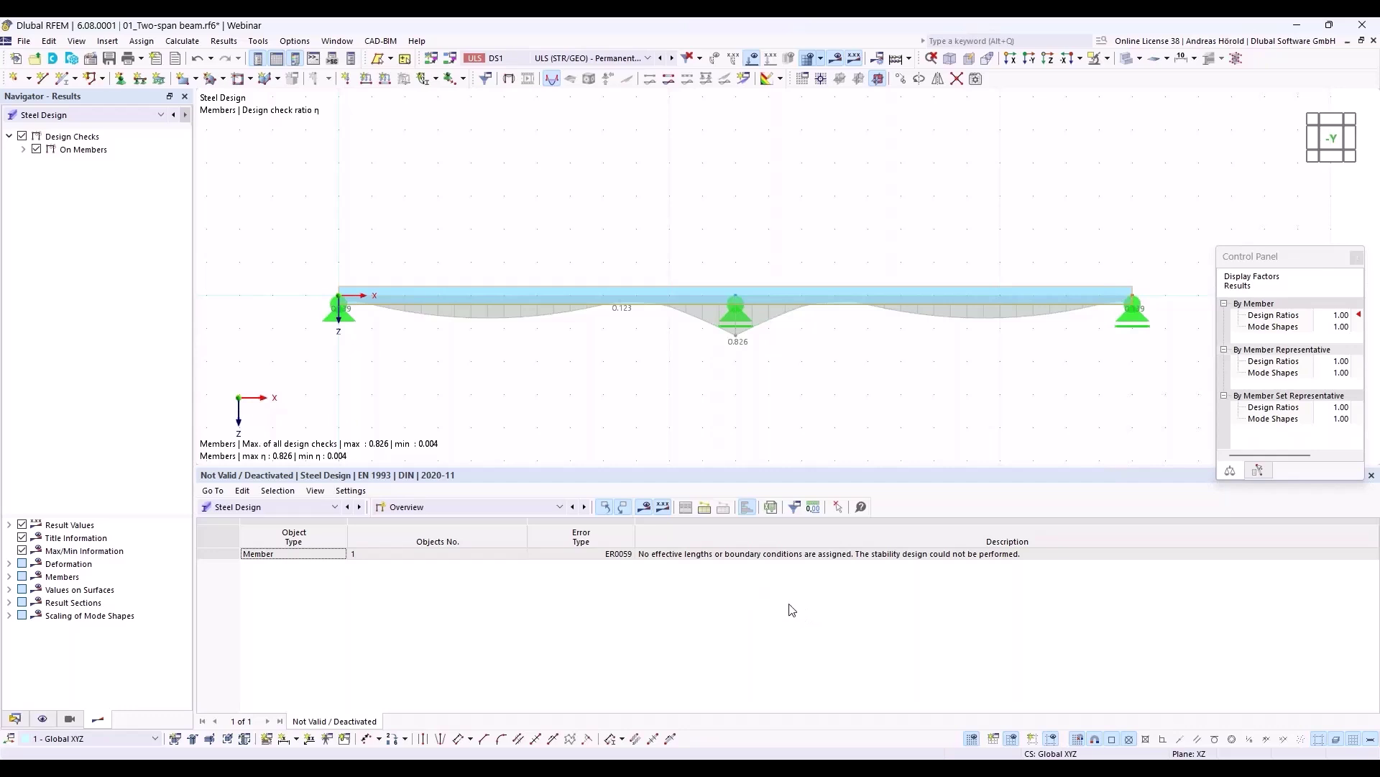
pyautogui.click(491, 506)
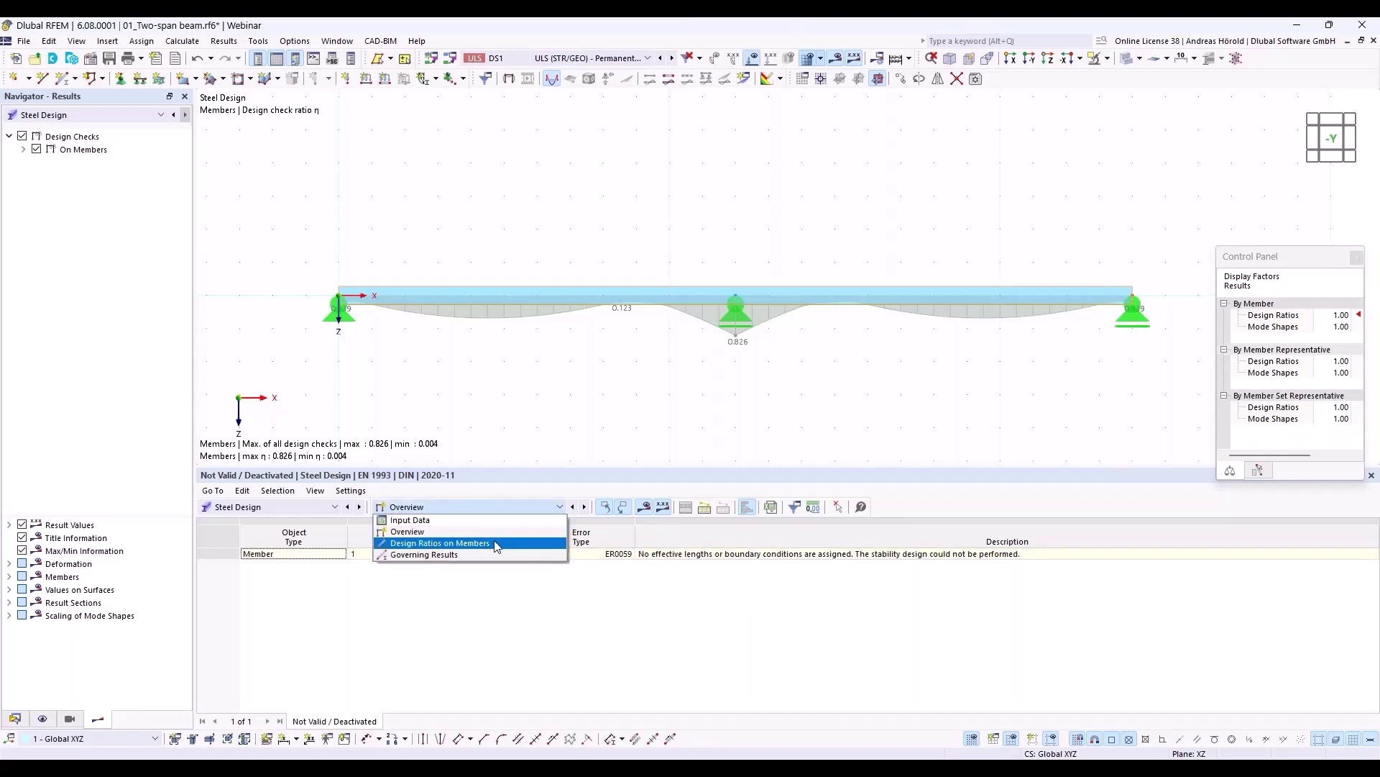
pyautogui.click(460, 543)
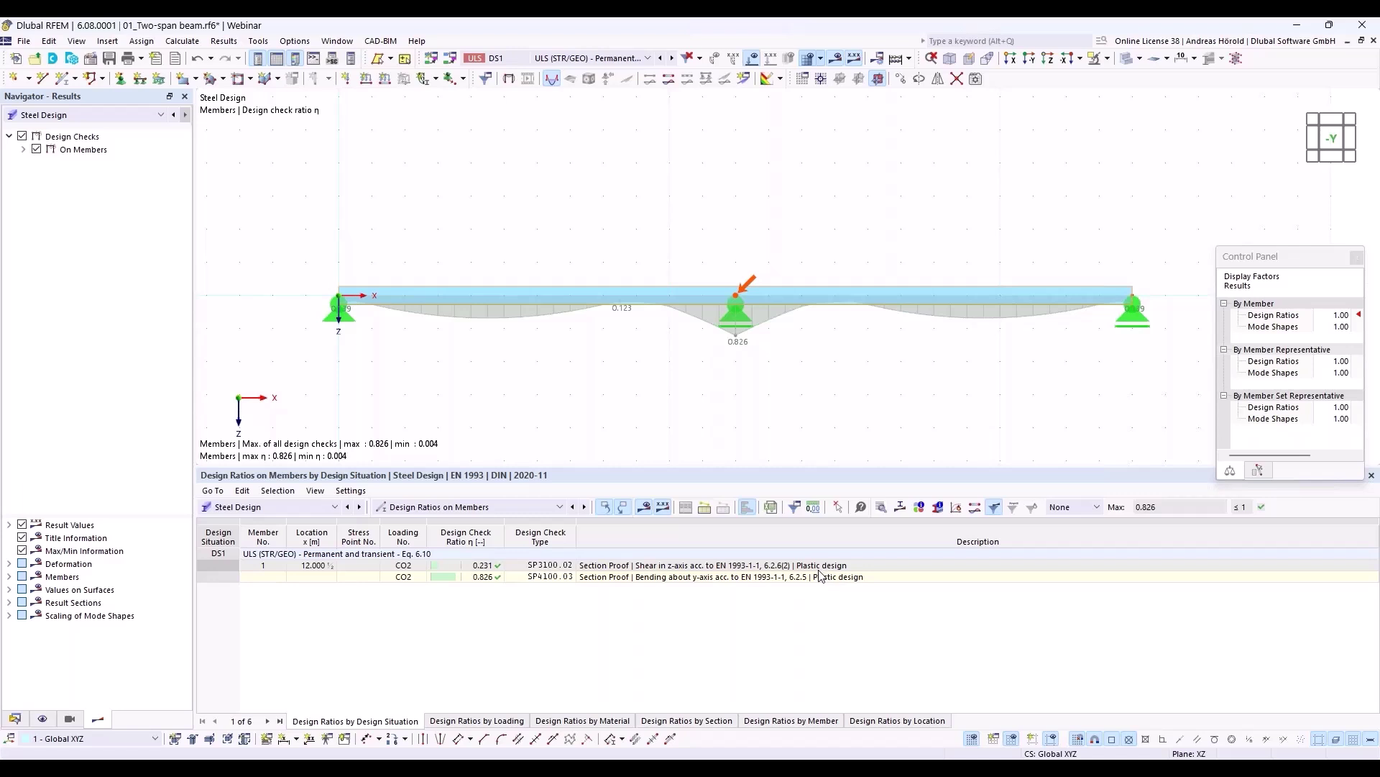
# - Examine the design check details for bending about the y-axis (SP4100.03), including the section classification
pyautogui.click(721, 580)
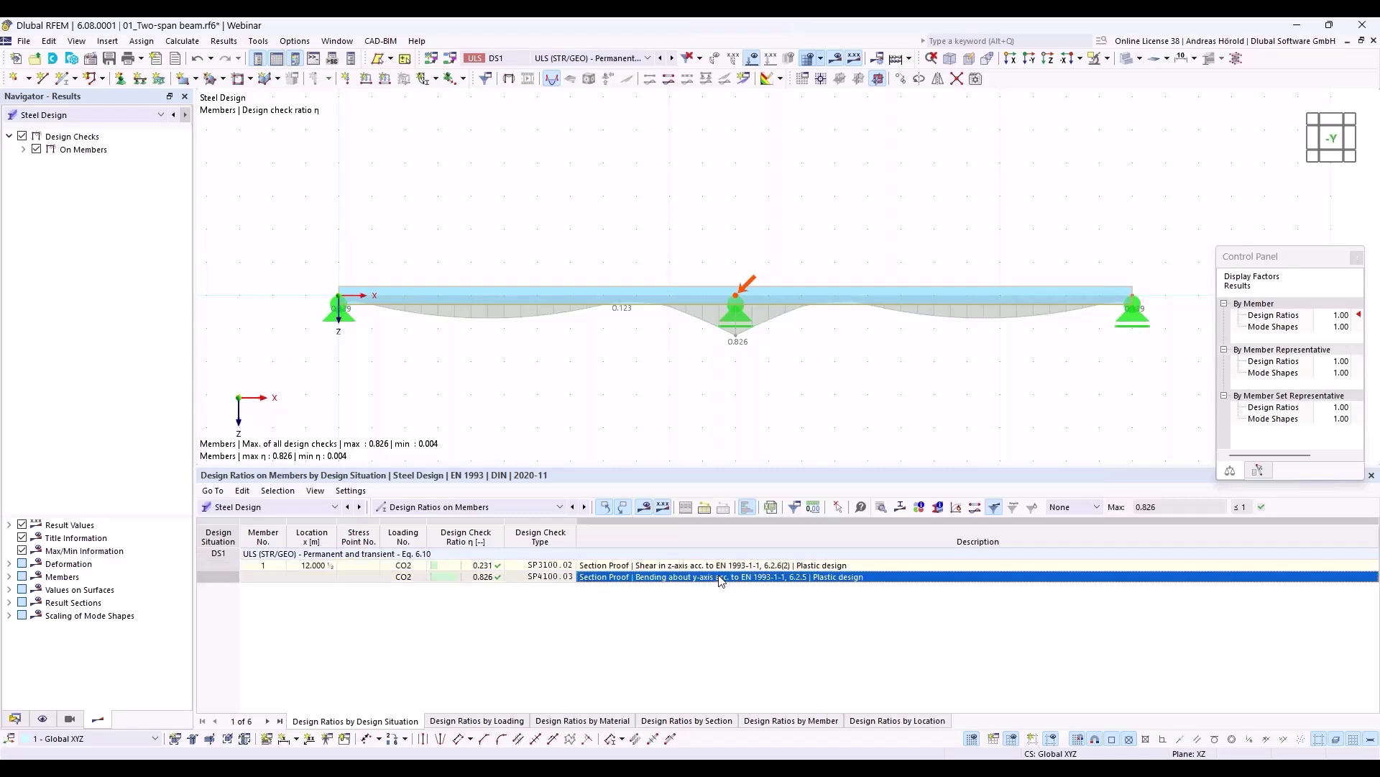
pyautogui.click(883, 509)
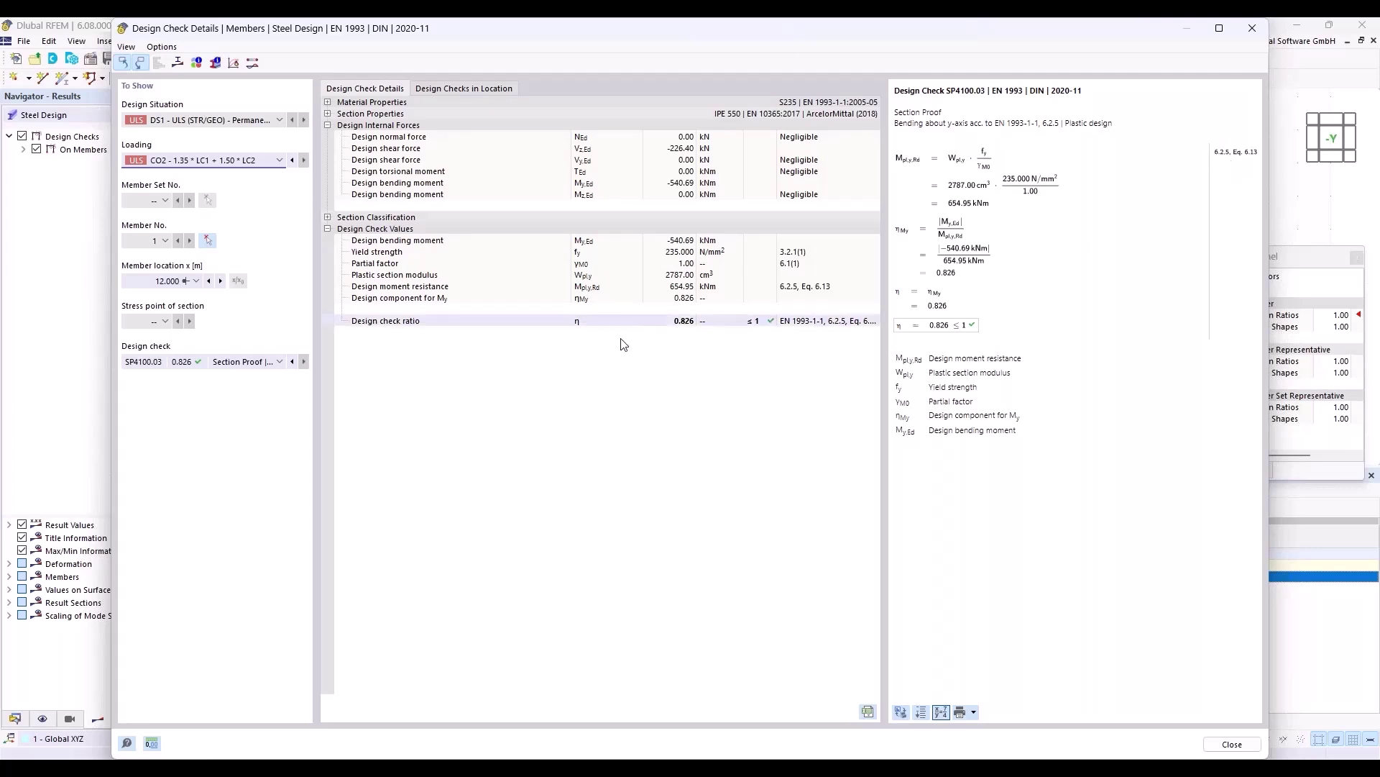
pyautogui.click(327, 217)
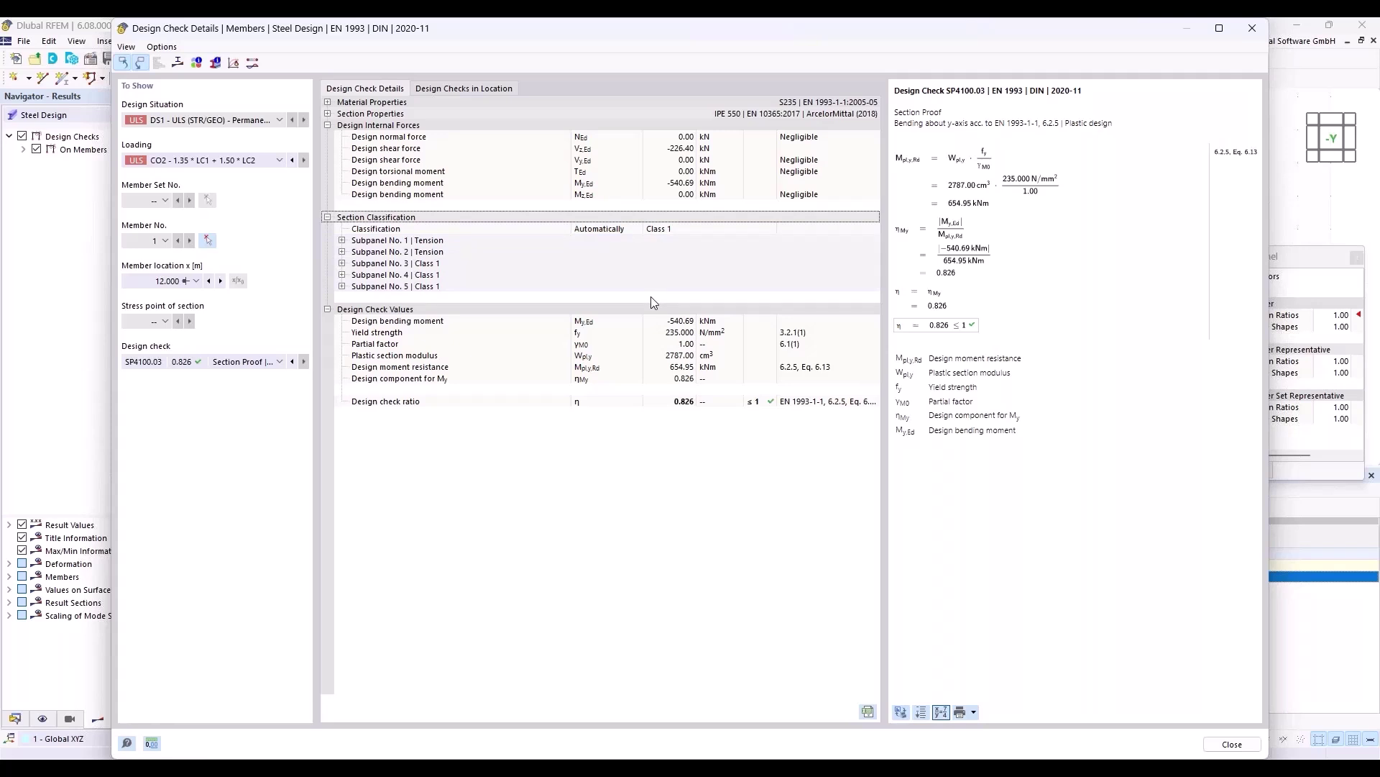
# - Examine the result diagrams in the section for the y-axis bending check, as design ratios and as stresses
pyautogui.click(178, 64)
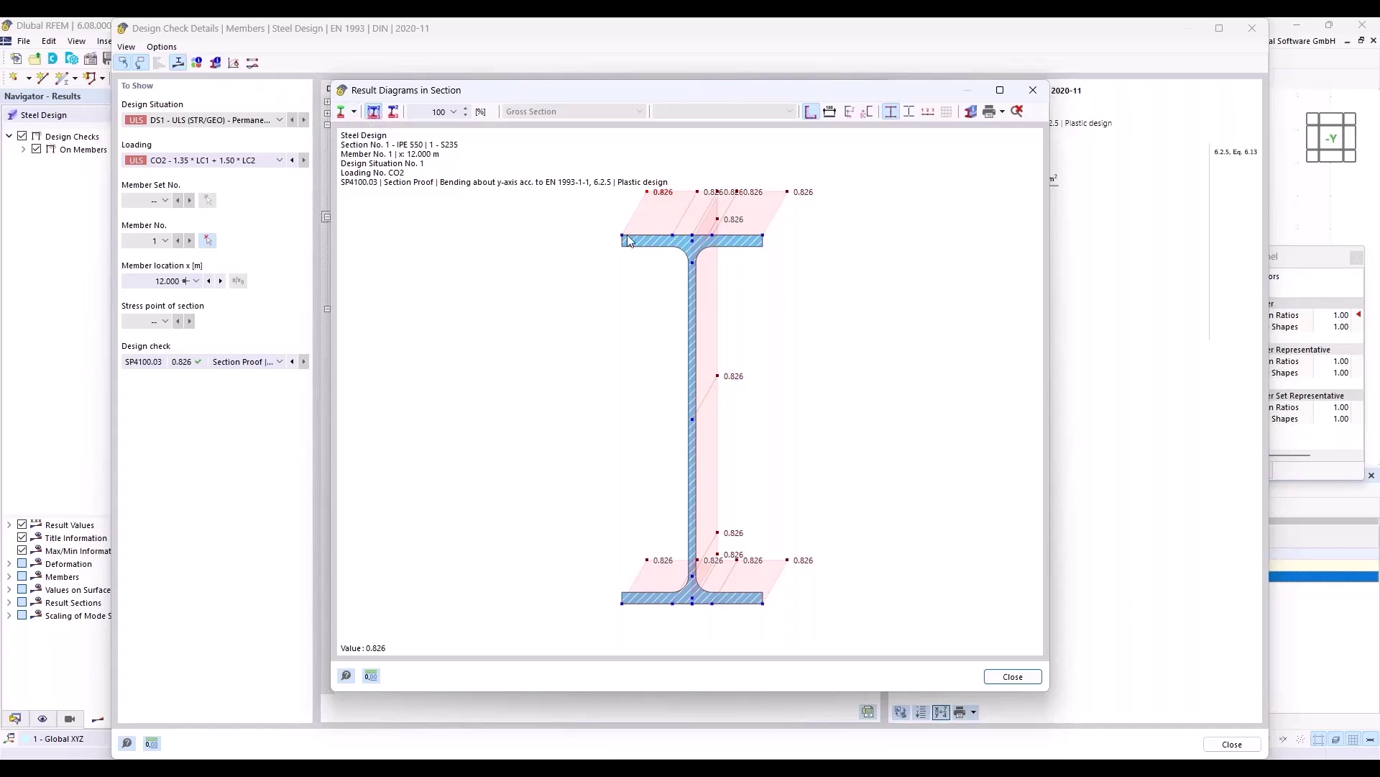
pyautogui.click(358, 113)
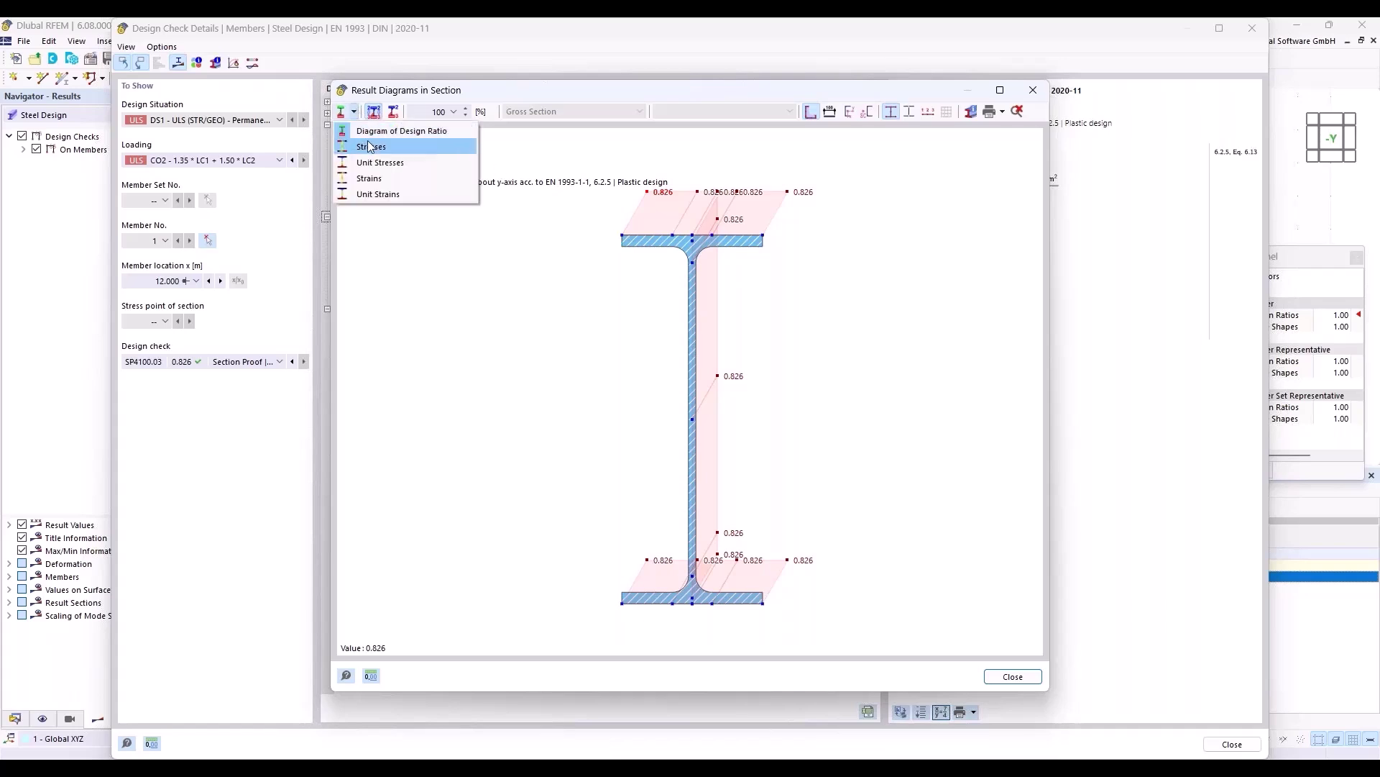
pyautogui.click(371, 148)
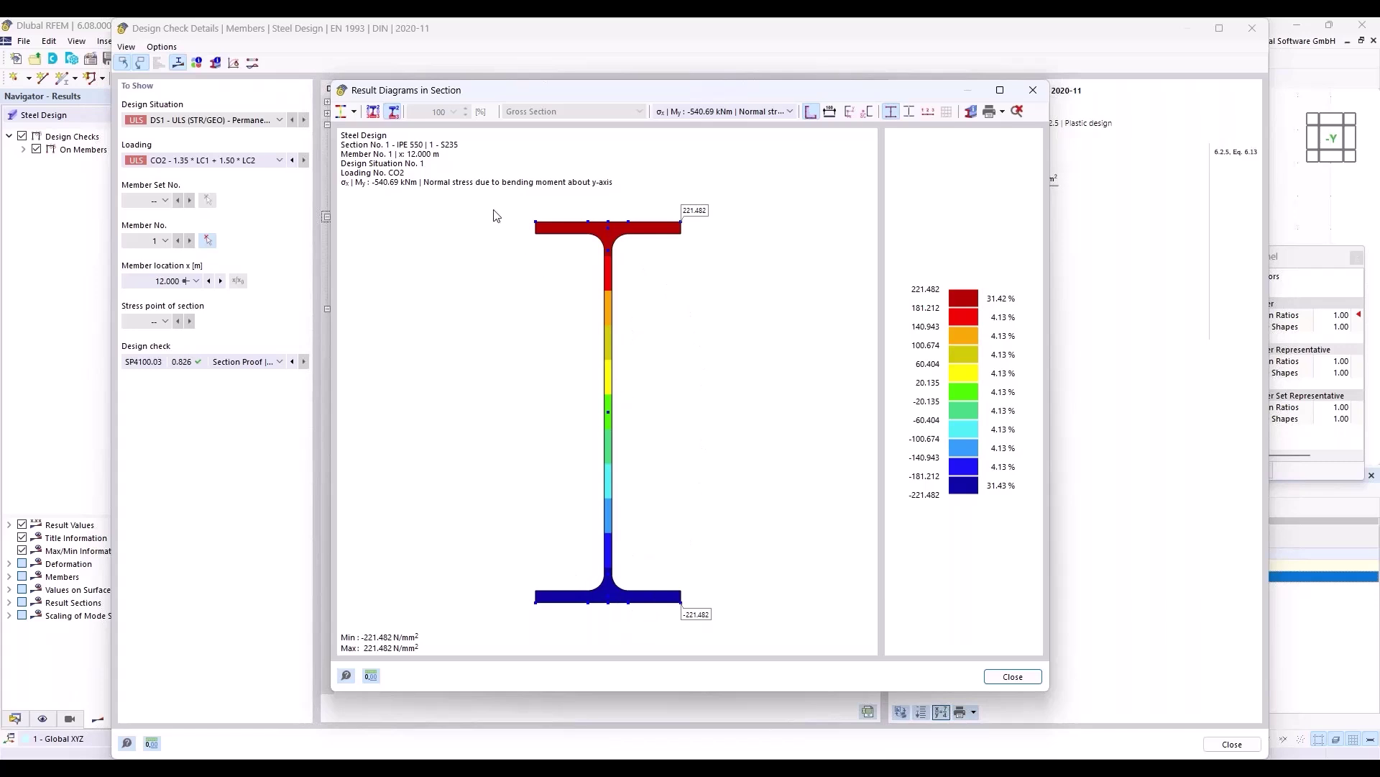
pyautogui.click(355, 112)
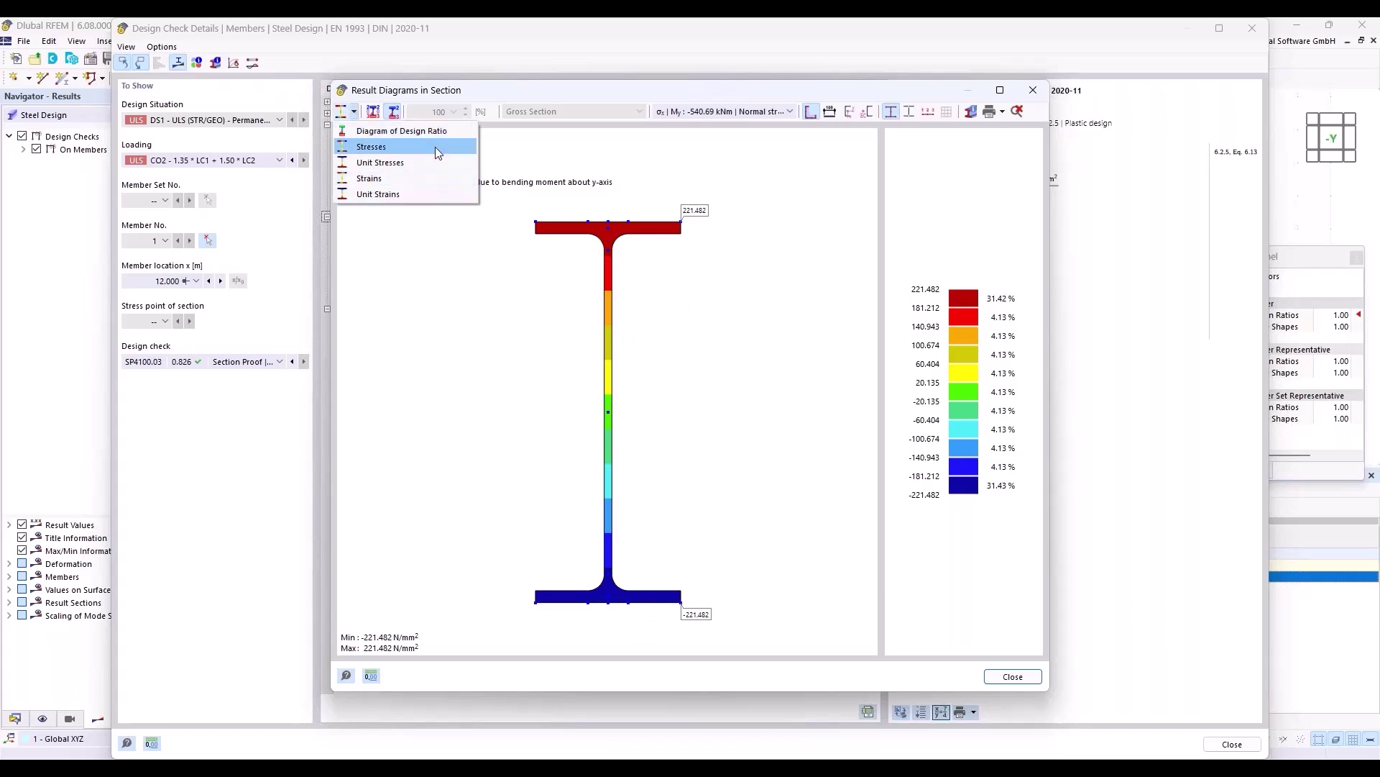
pyautogui.click(507, 151)
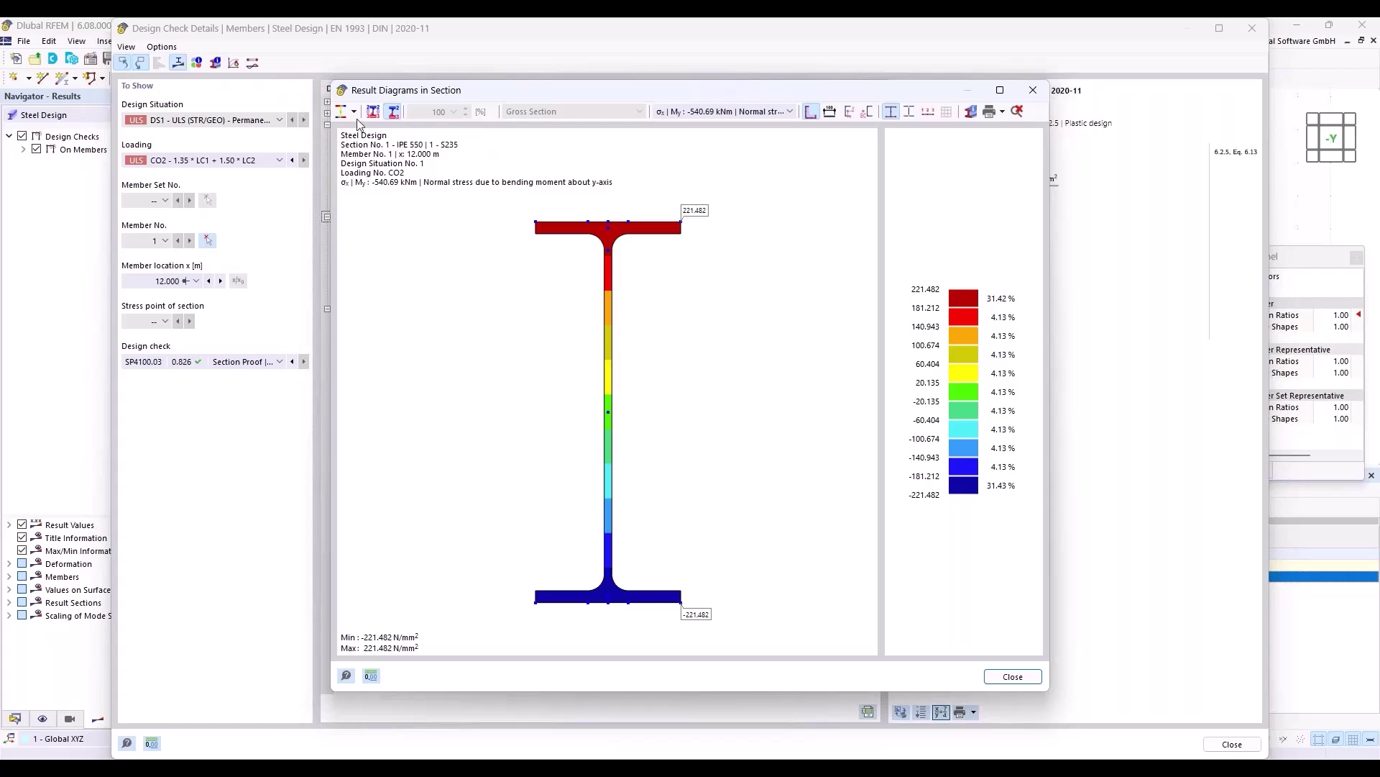
pyautogui.click(1033, 90)
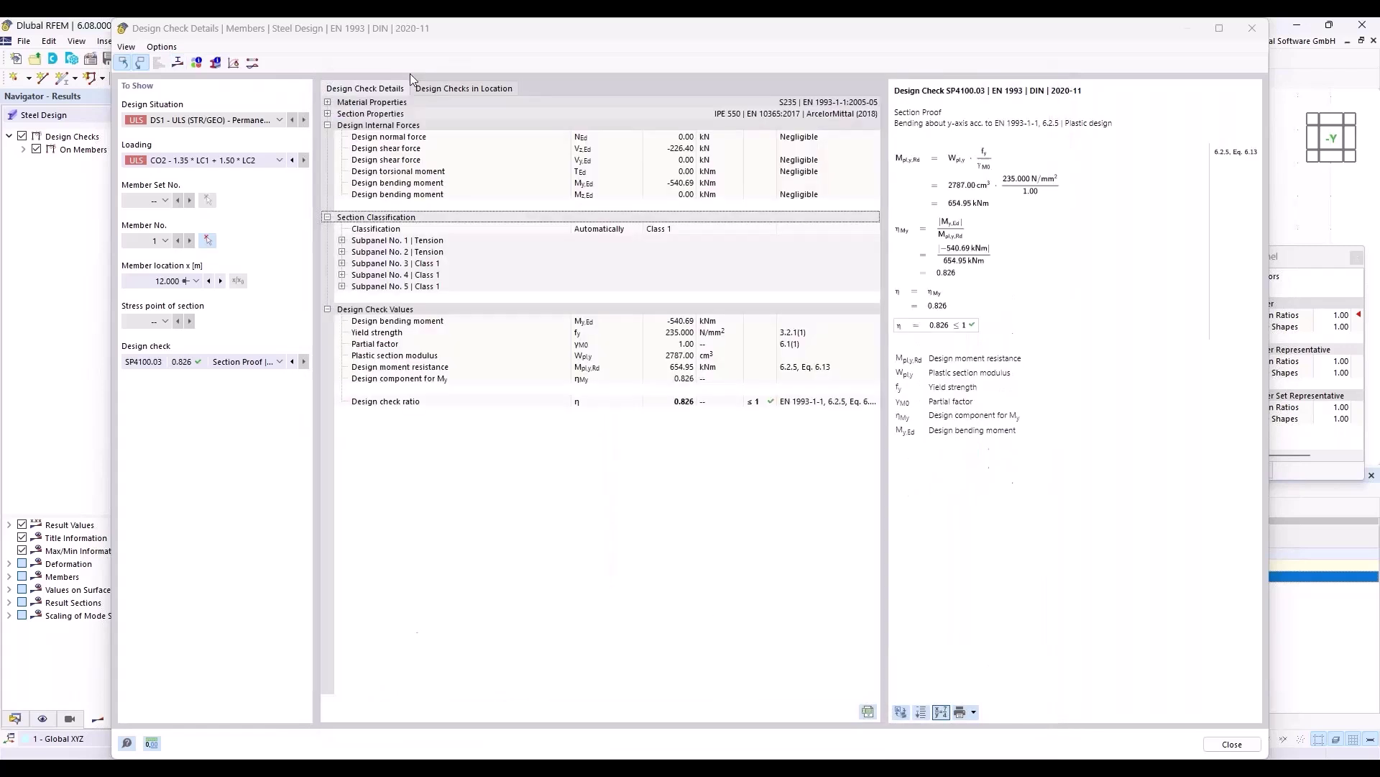
# - Review the IPE 550 section information, including section values, stress points, subpanels and general properties, and close the design check details
pyautogui.click(215, 63)
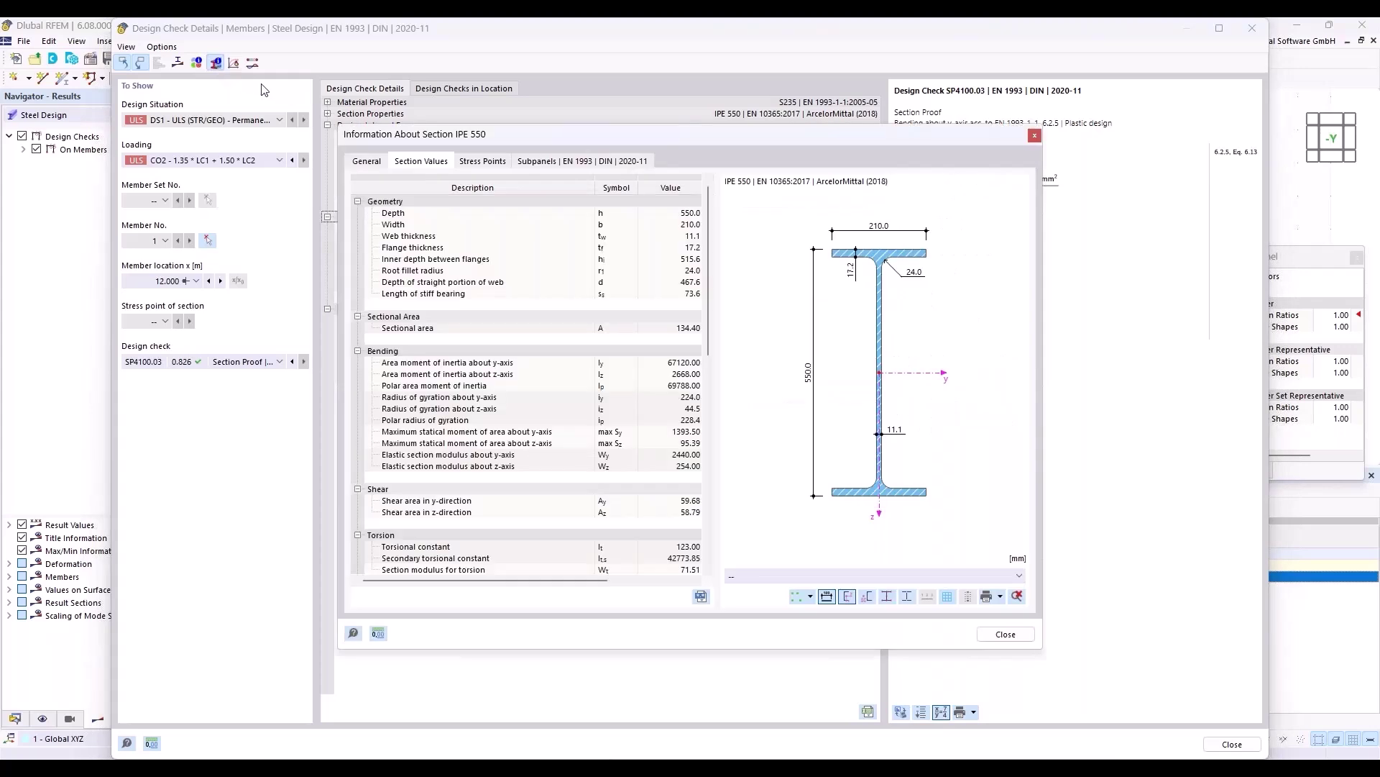
pyautogui.click(476, 162)
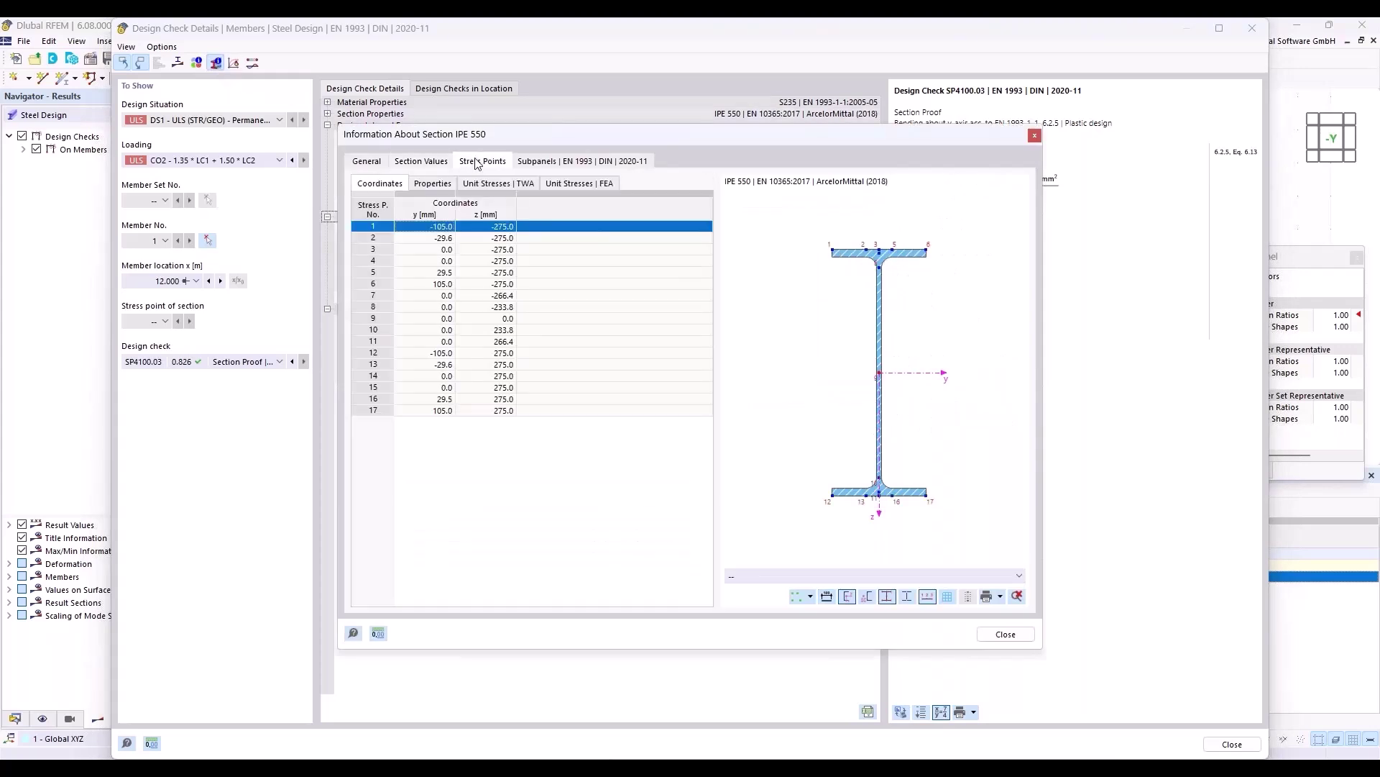
pyautogui.click(565, 162)
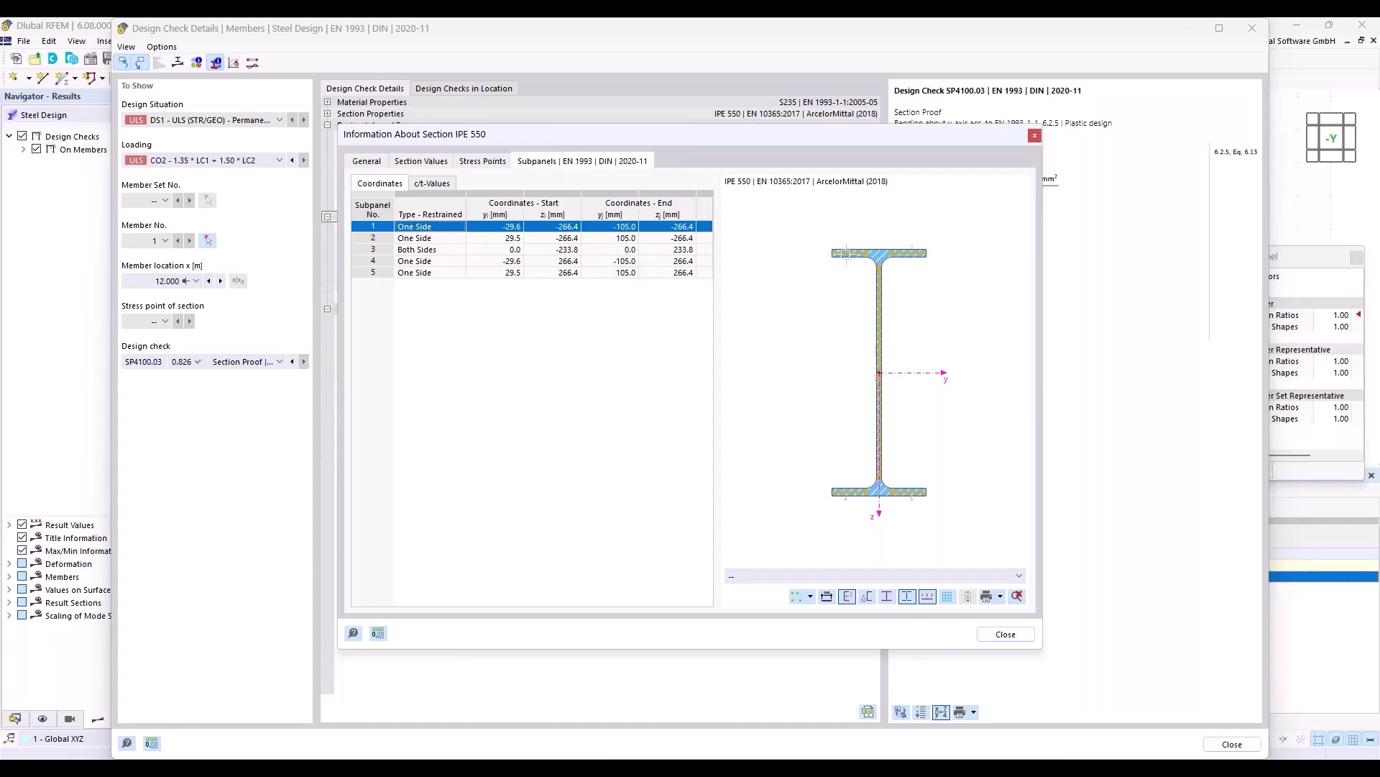
pyautogui.click(374, 163)
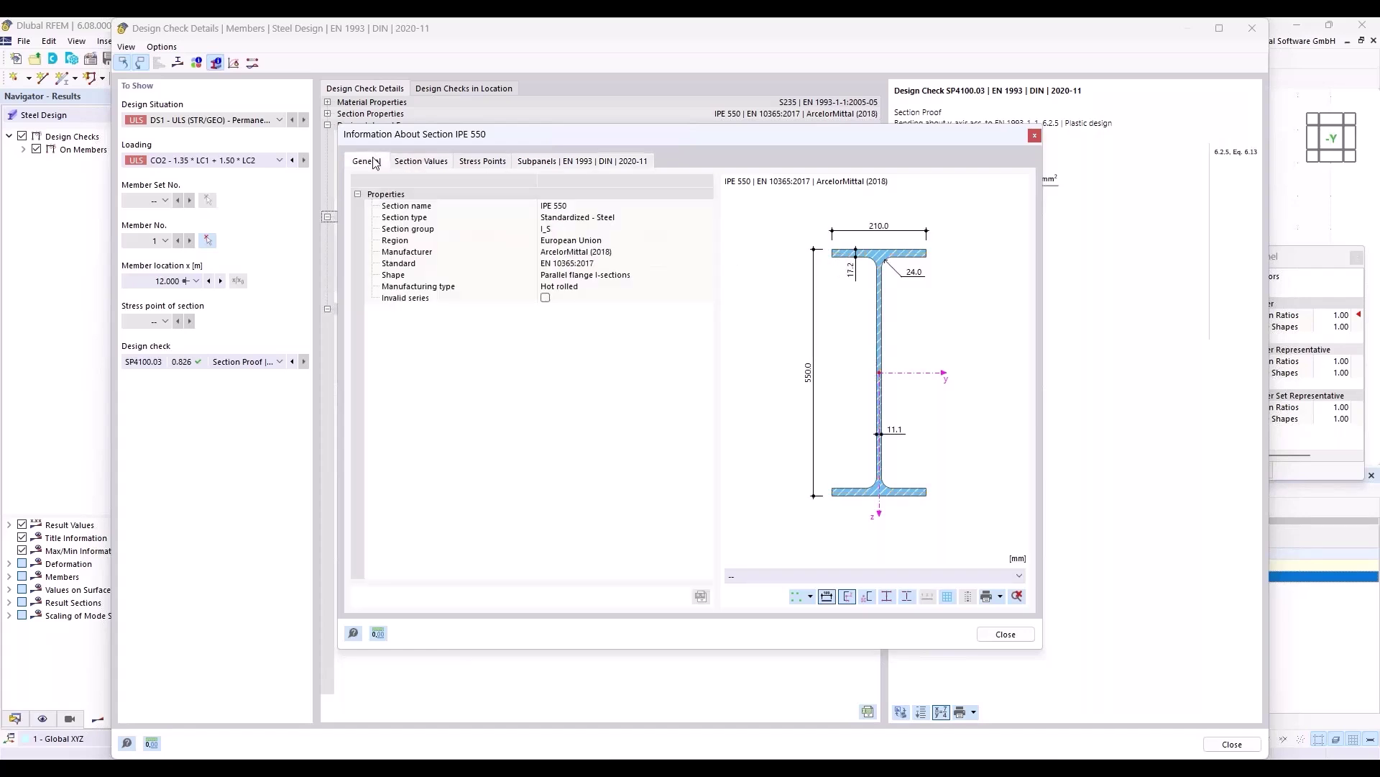
pyautogui.click(1006, 633)
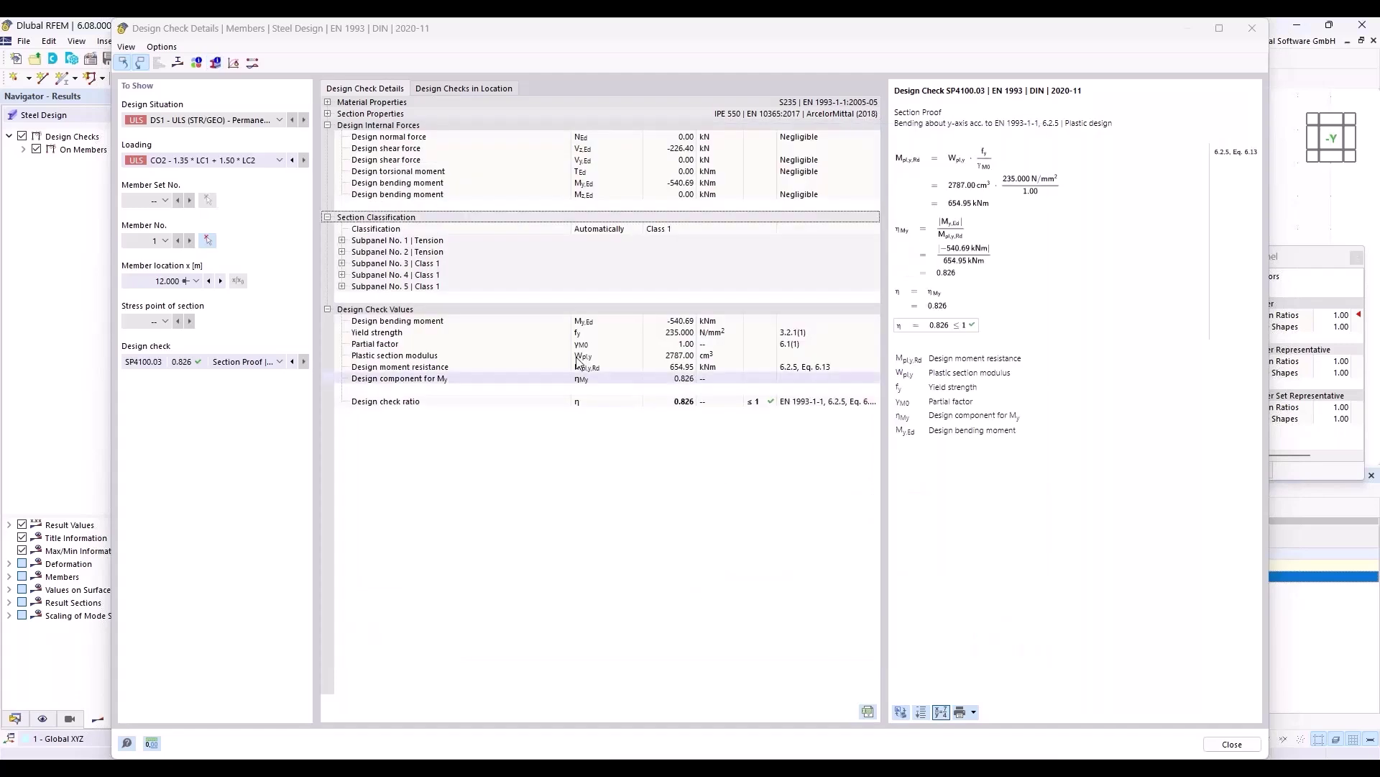
pyautogui.click(1253, 28)
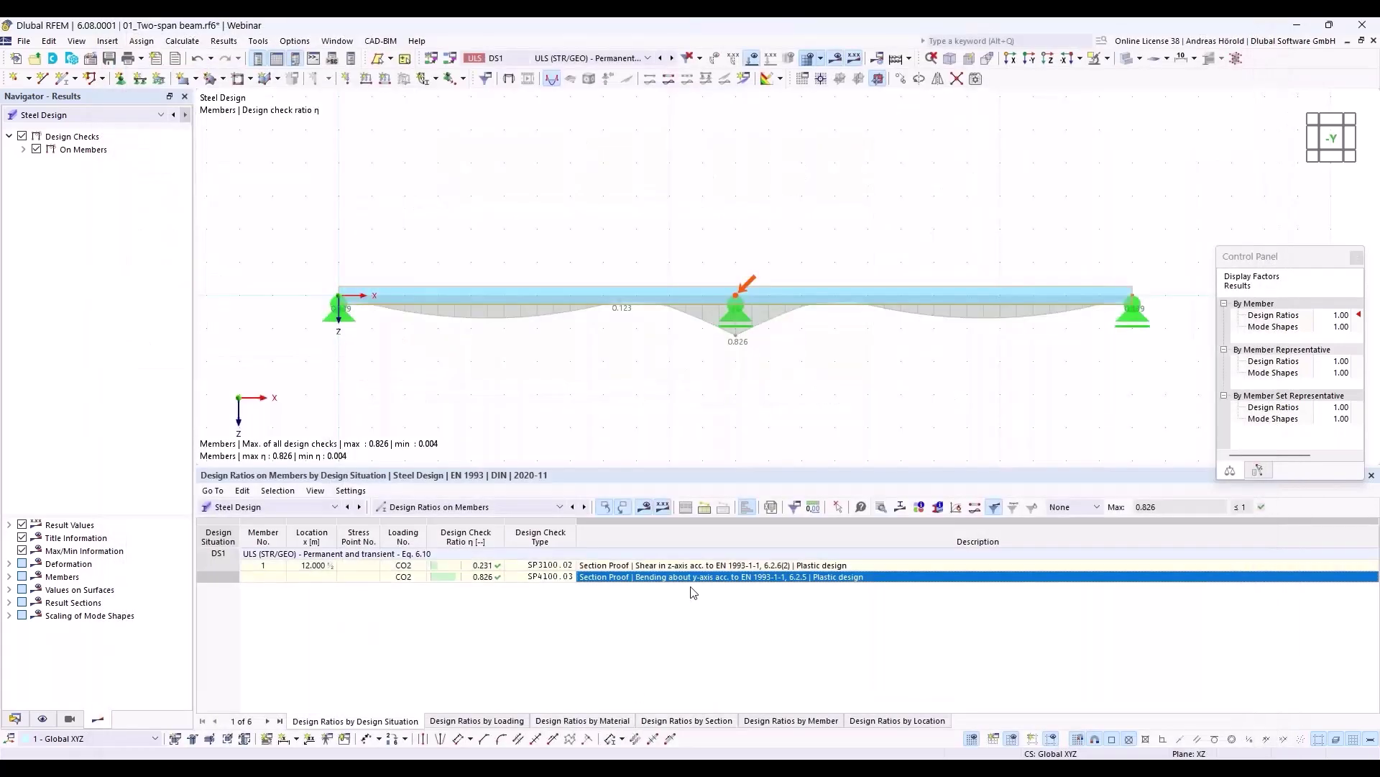
# - Examine the design check details for plastic shear in the z-axis (SP3100.02) on member 1
pyautogui.click(640, 566)
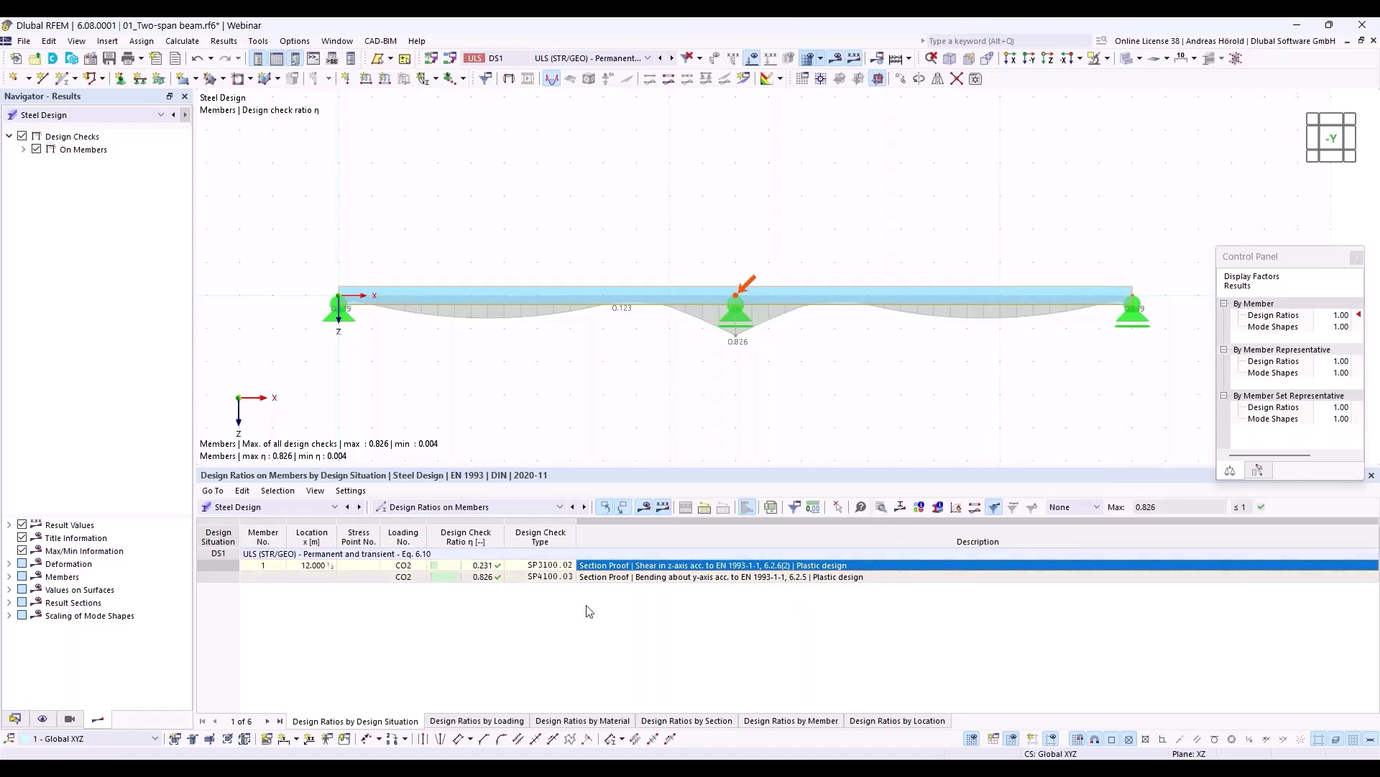
pyautogui.doubleClick(616, 567)
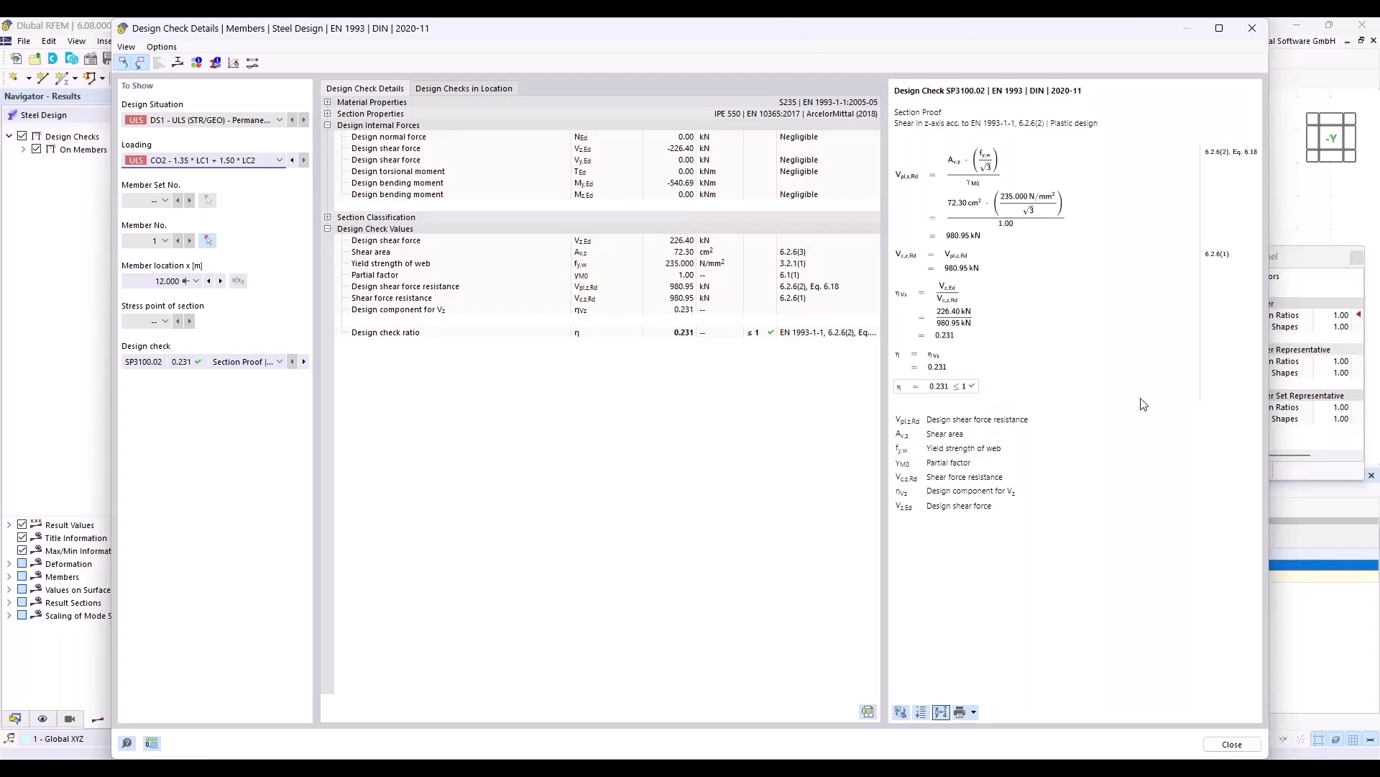
pyautogui.click(1253, 27)
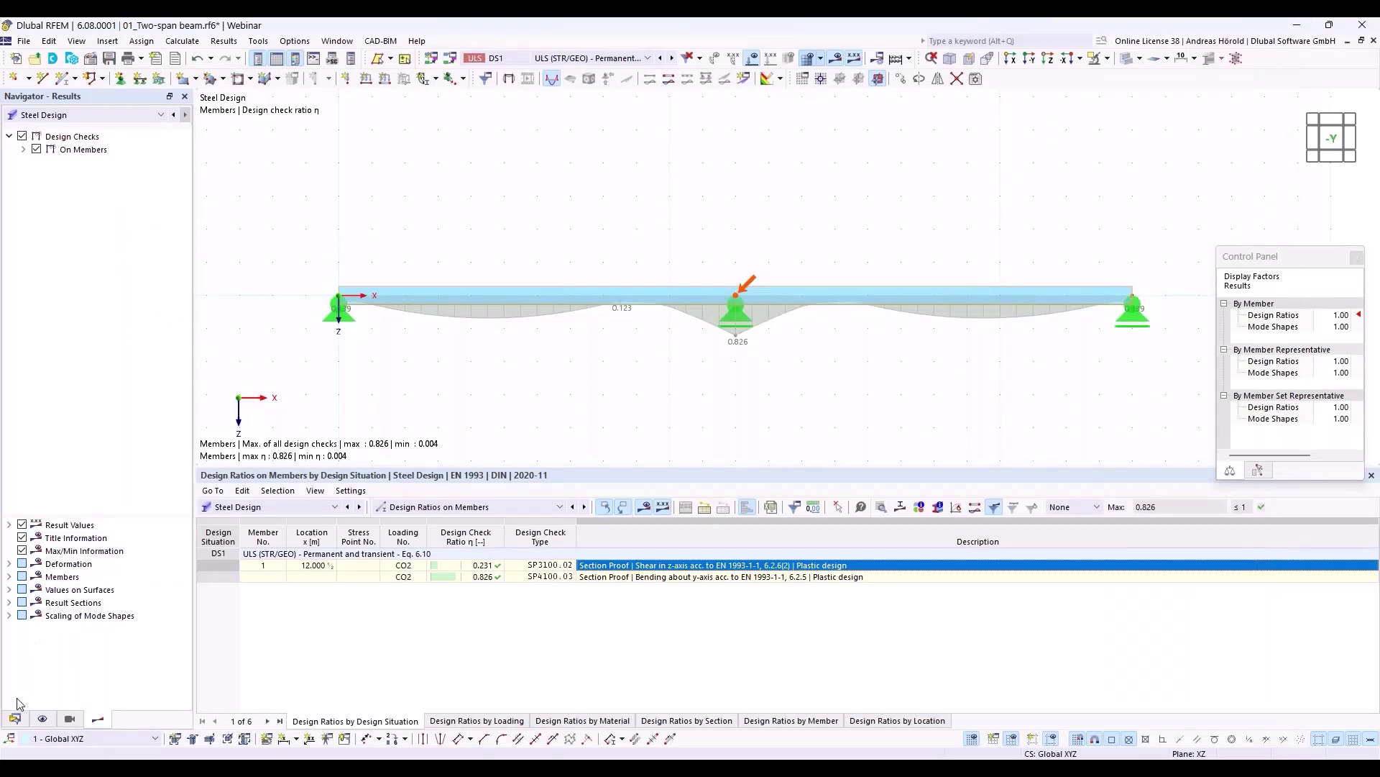
# - Activate elastic design also for class 1 and class 2 sections in the Default ultimate configuration of the steel design
pyautogui.click(15, 719)
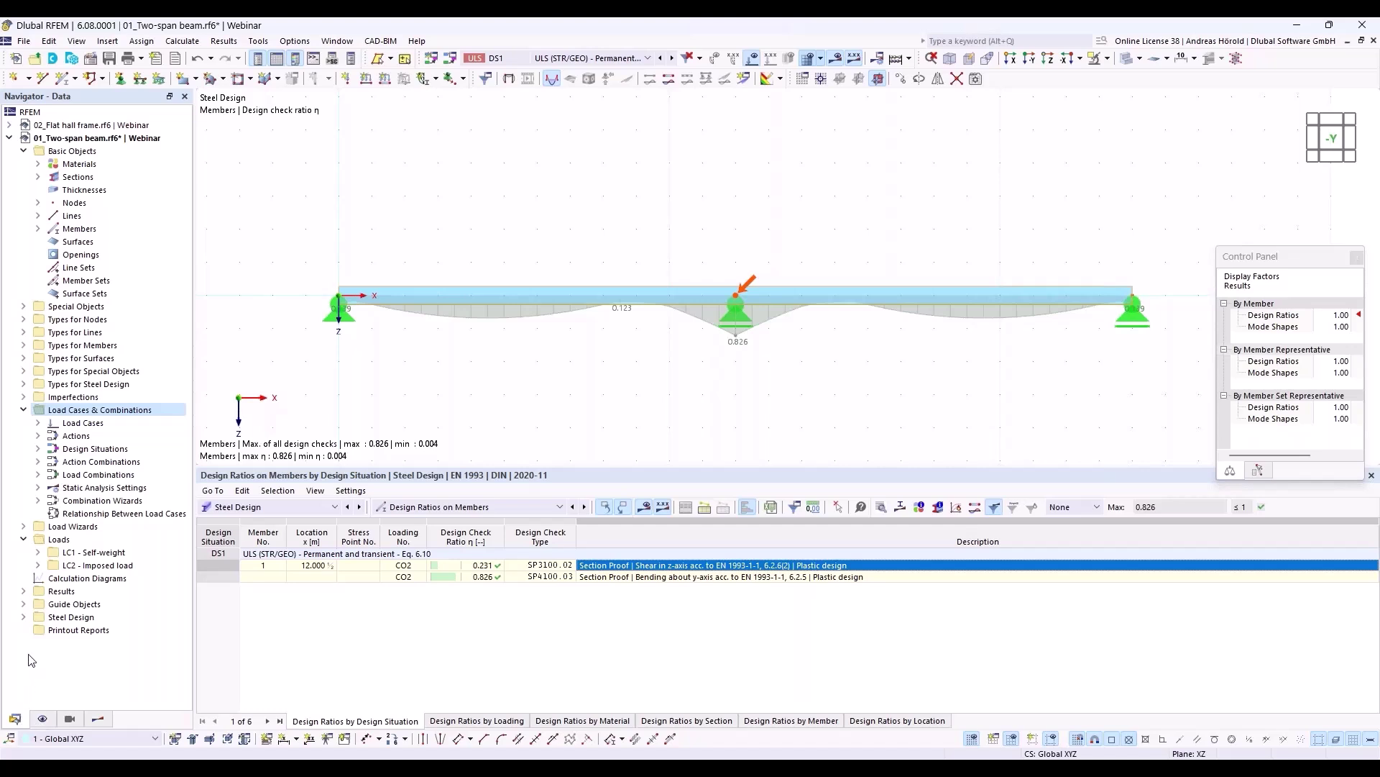
pyautogui.click(23, 617)
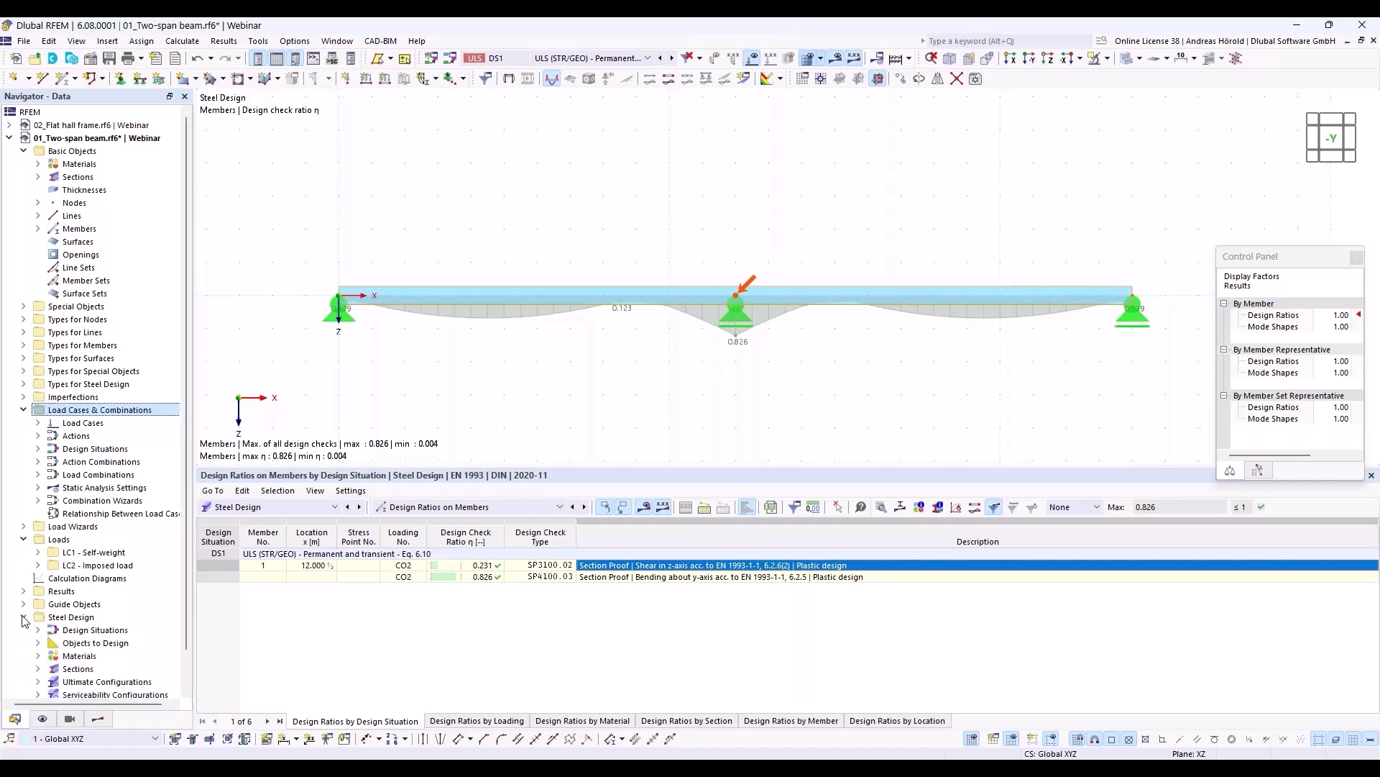
pyautogui.scroll(-1, 92, 620)
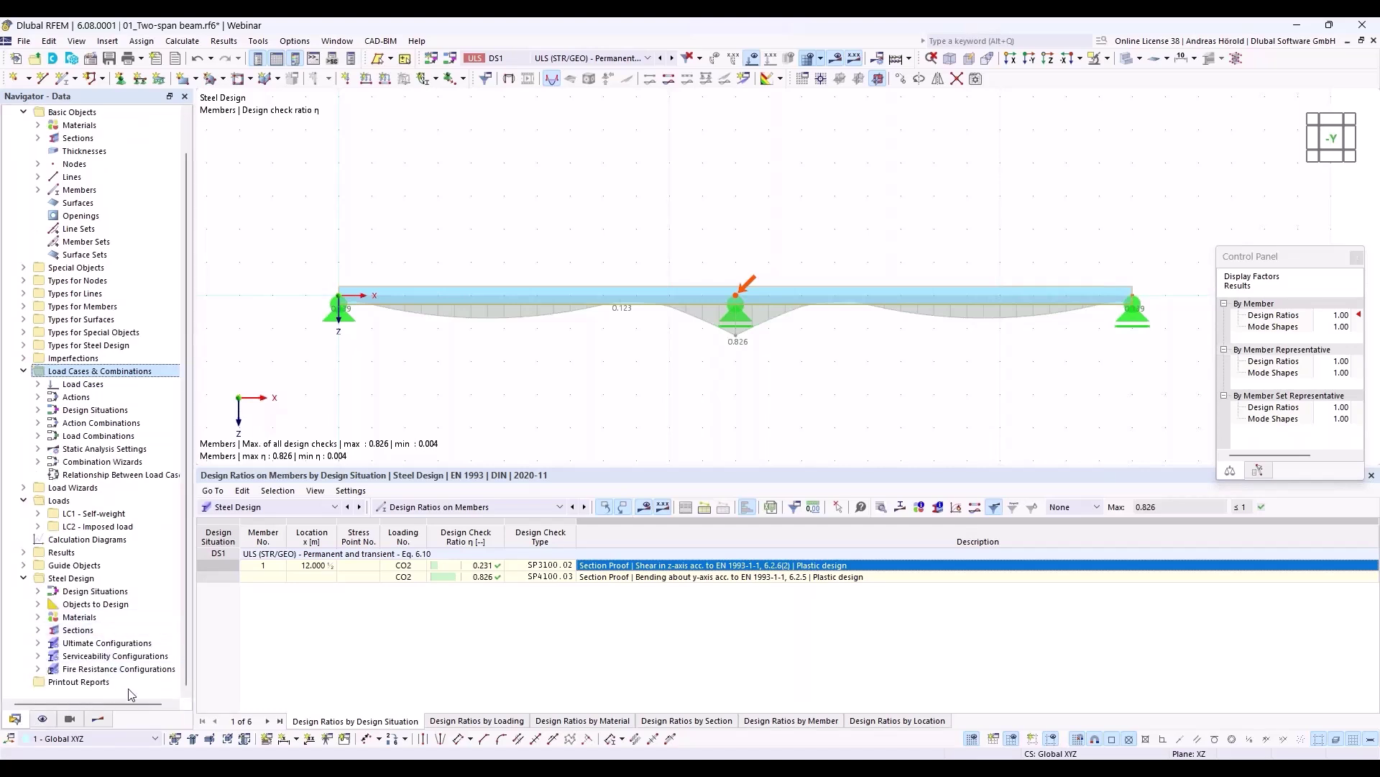
pyautogui.click(38, 643)
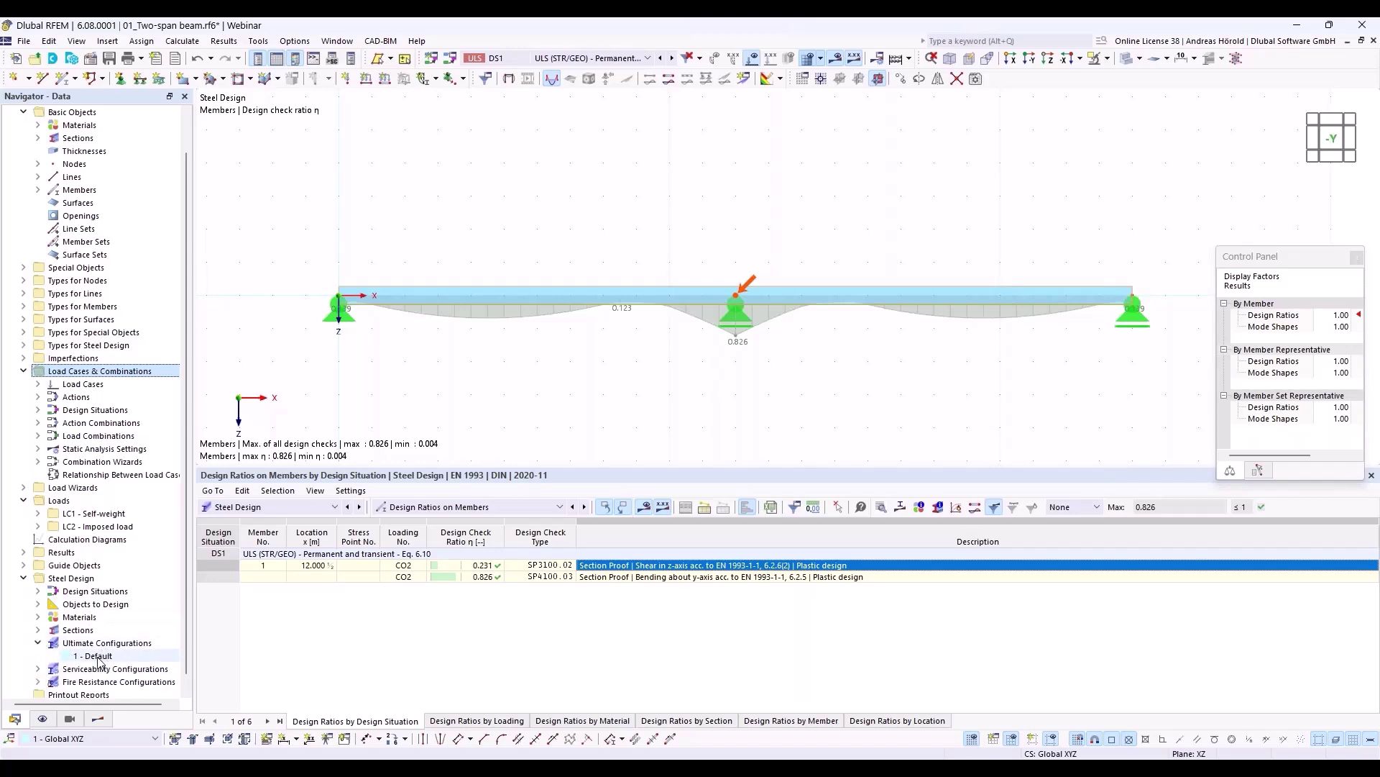
pyautogui.doubleClick(98, 656)
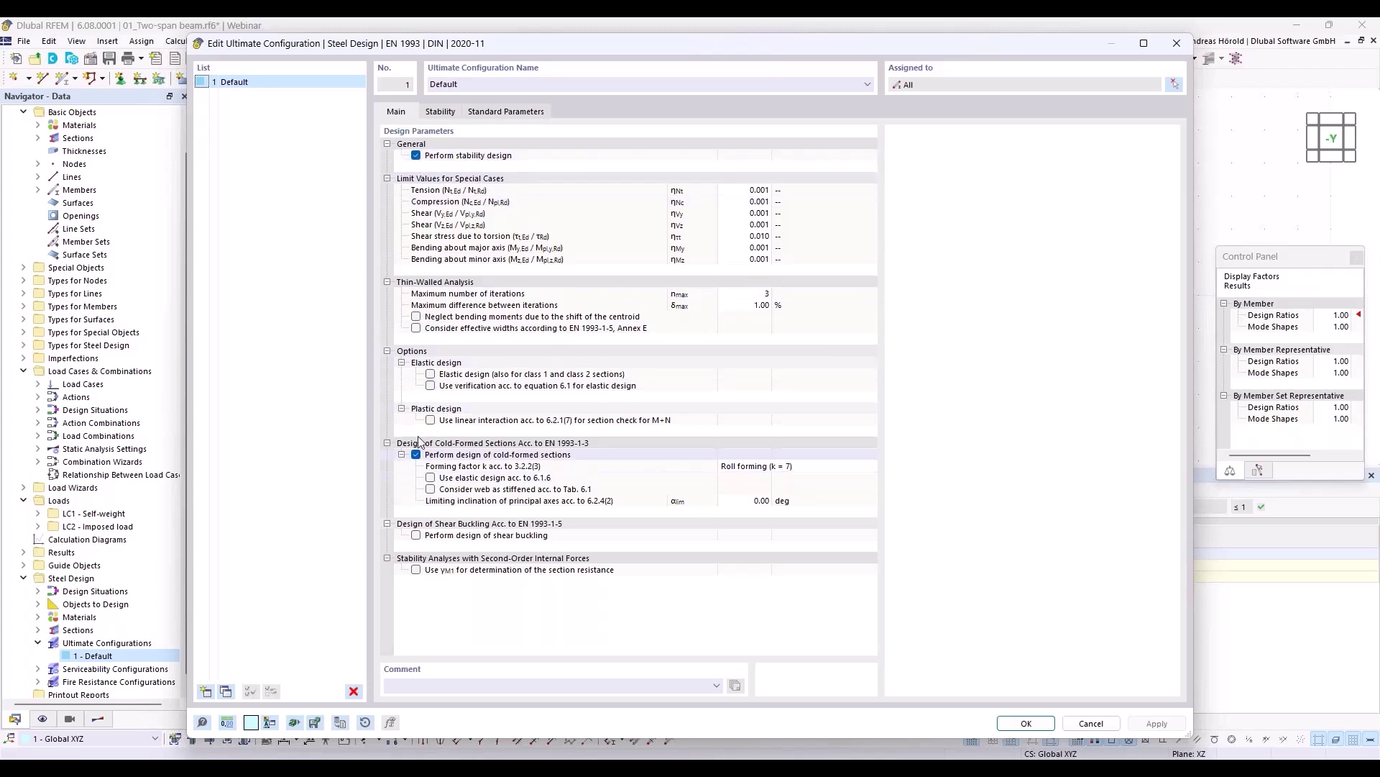
pyautogui.click(431, 374)
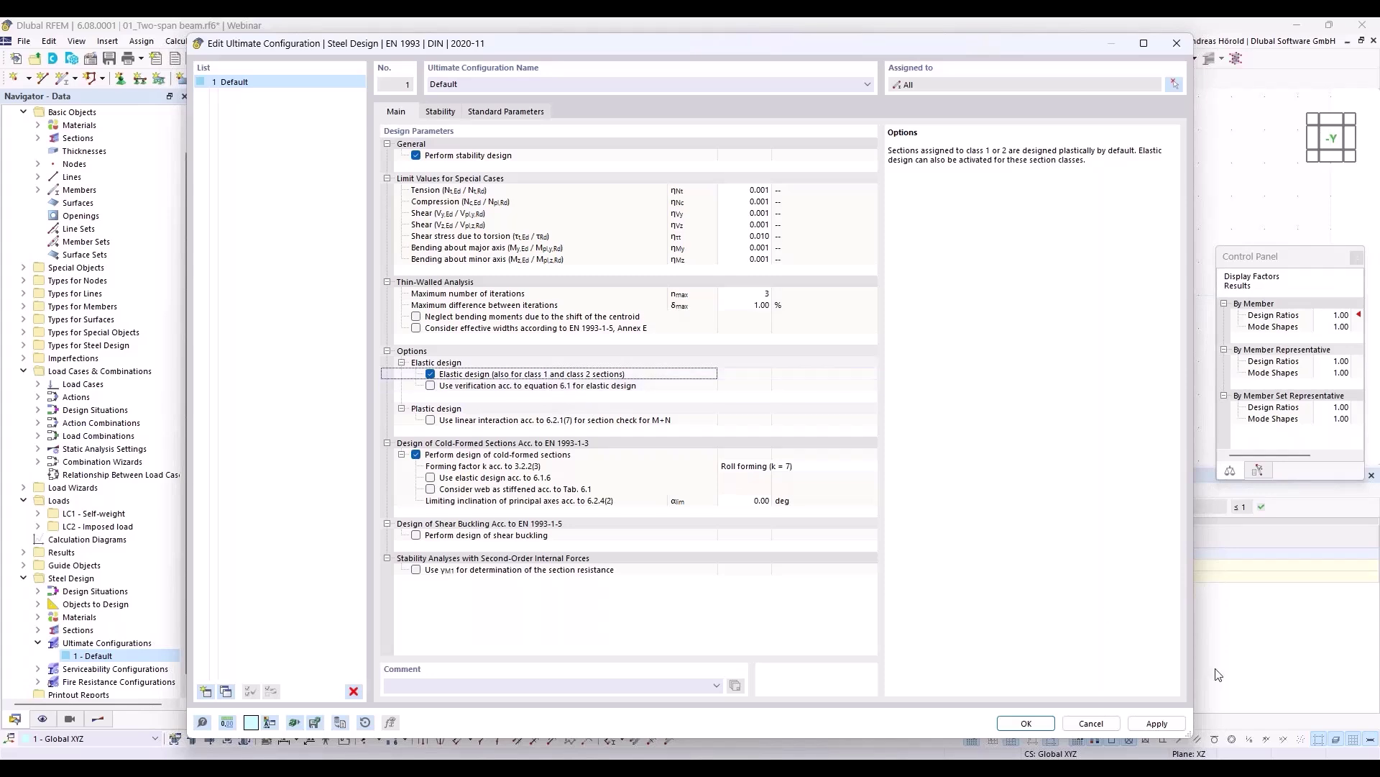
pyautogui.click(1027, 724)
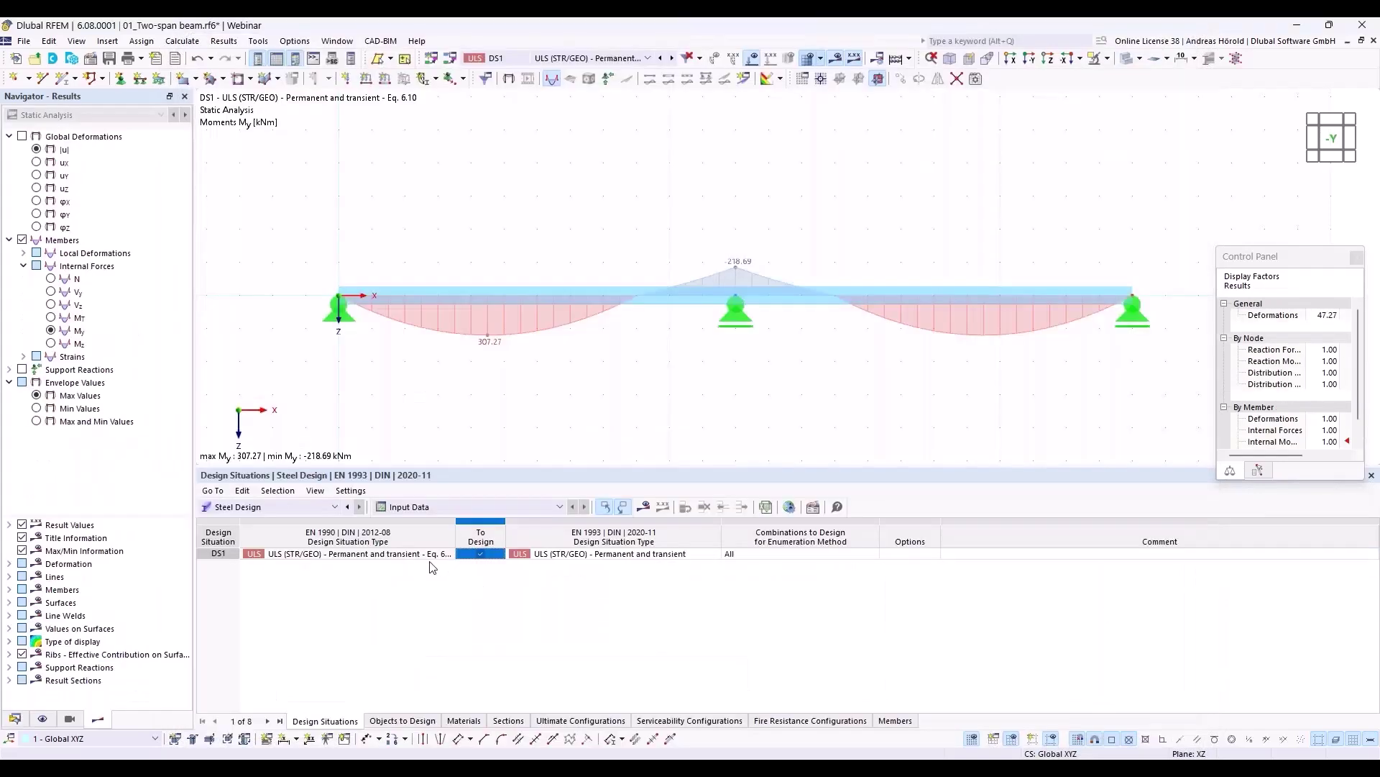
# - Recalculate the steel design ratios on members and open the details of the elastic y-axis bending check (SP4200.03)
pyautogui.click(645, 508)
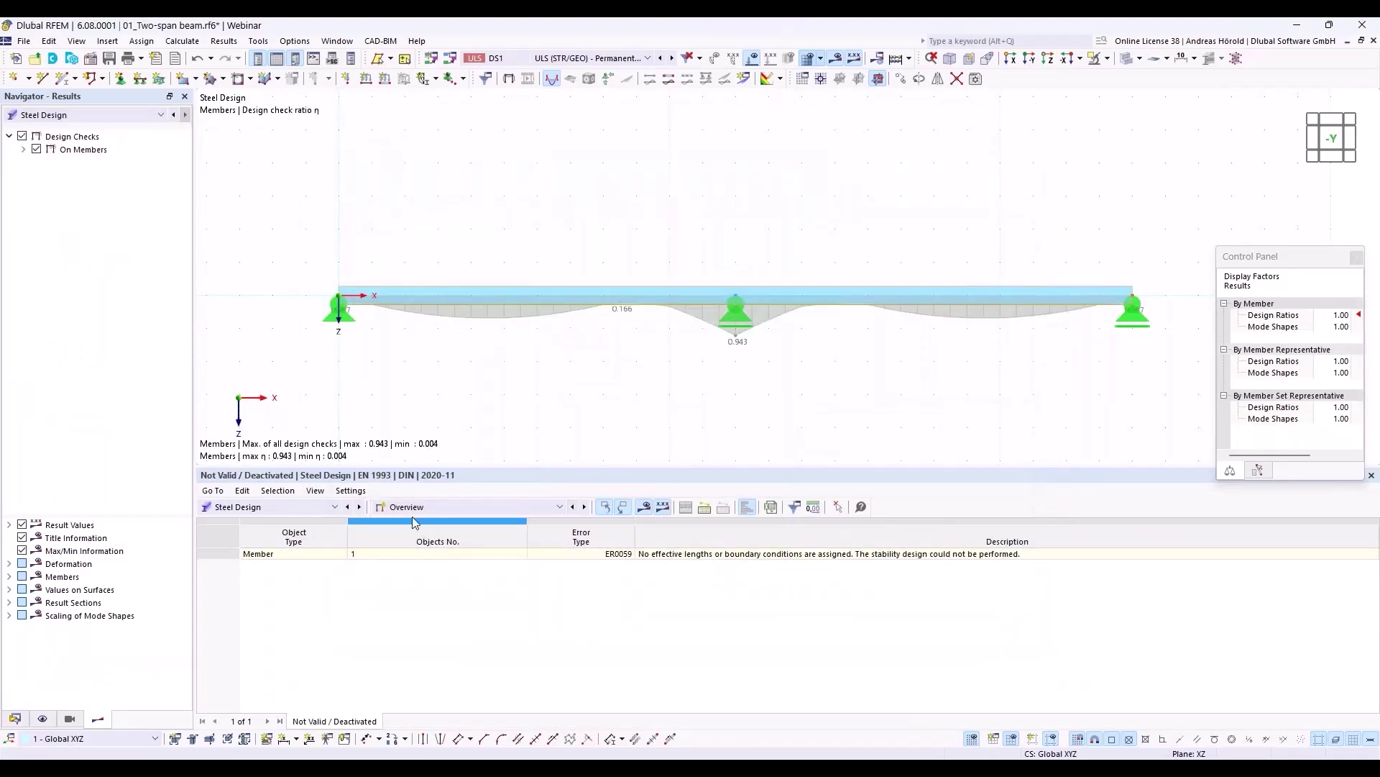
pyautogui.click(431, 507)
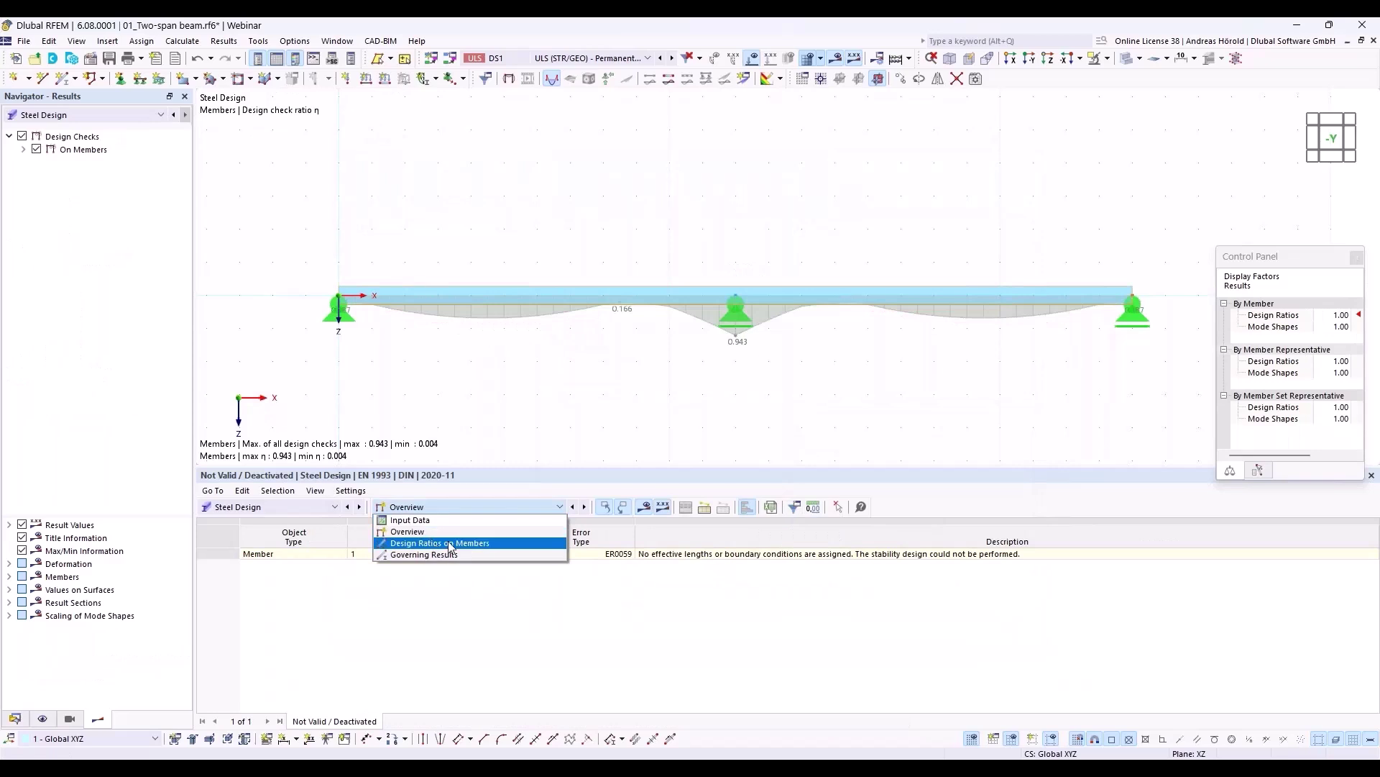
pyautogui.click(446, 543)
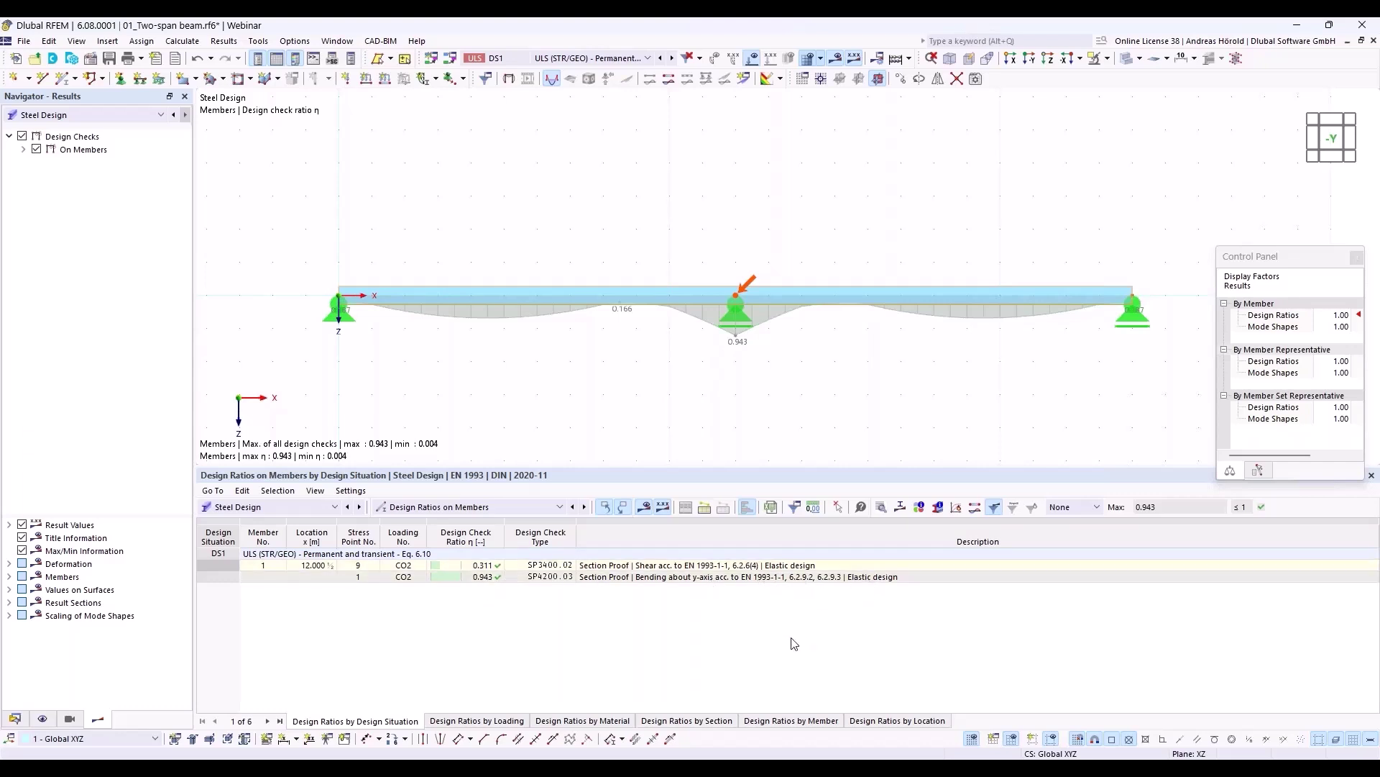
pyautogui.click(737, 579)
pyautogui.doubleClick(737, 578)
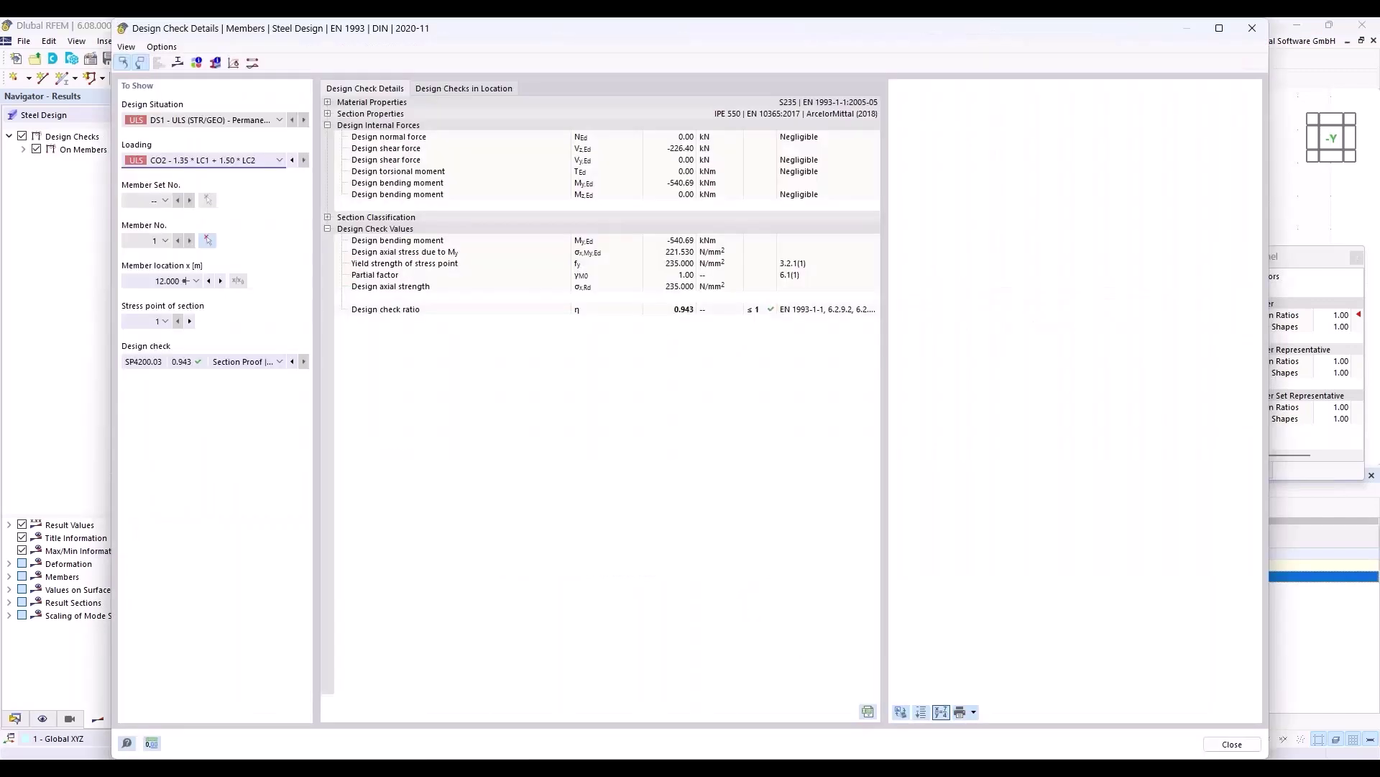
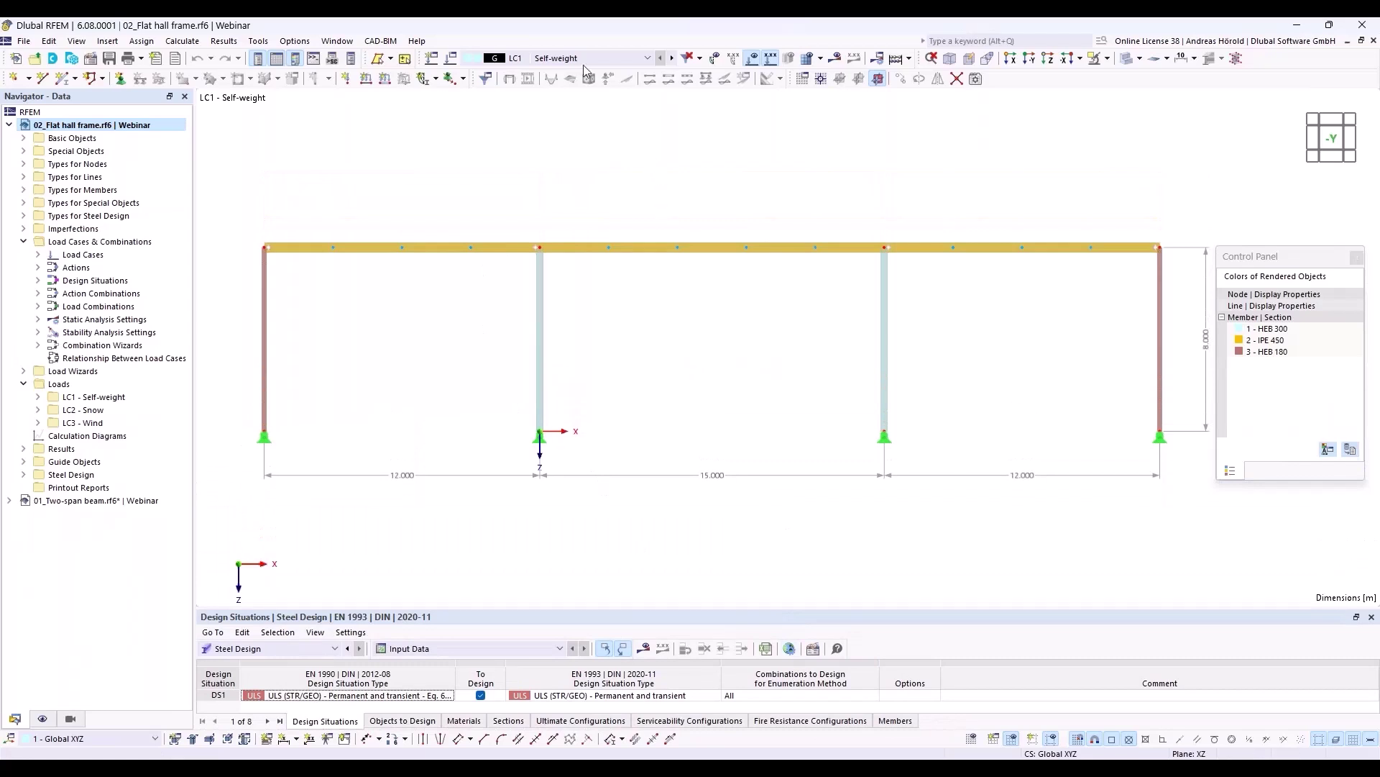
# - Display the LC2 Snow loads and the LC3 Wind loads on the flat hall frame model
pyautogui.click(647, 58)
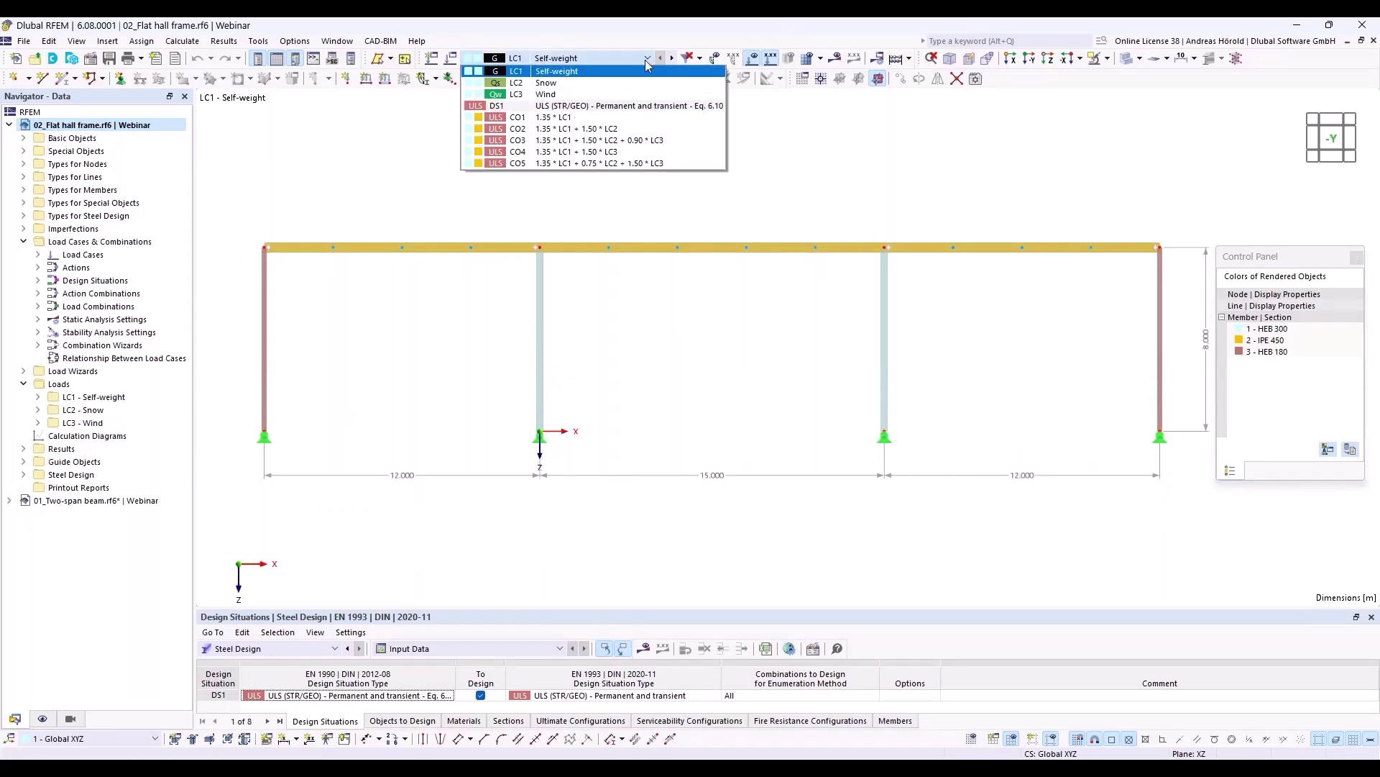
pyautogui.click(635, 83)
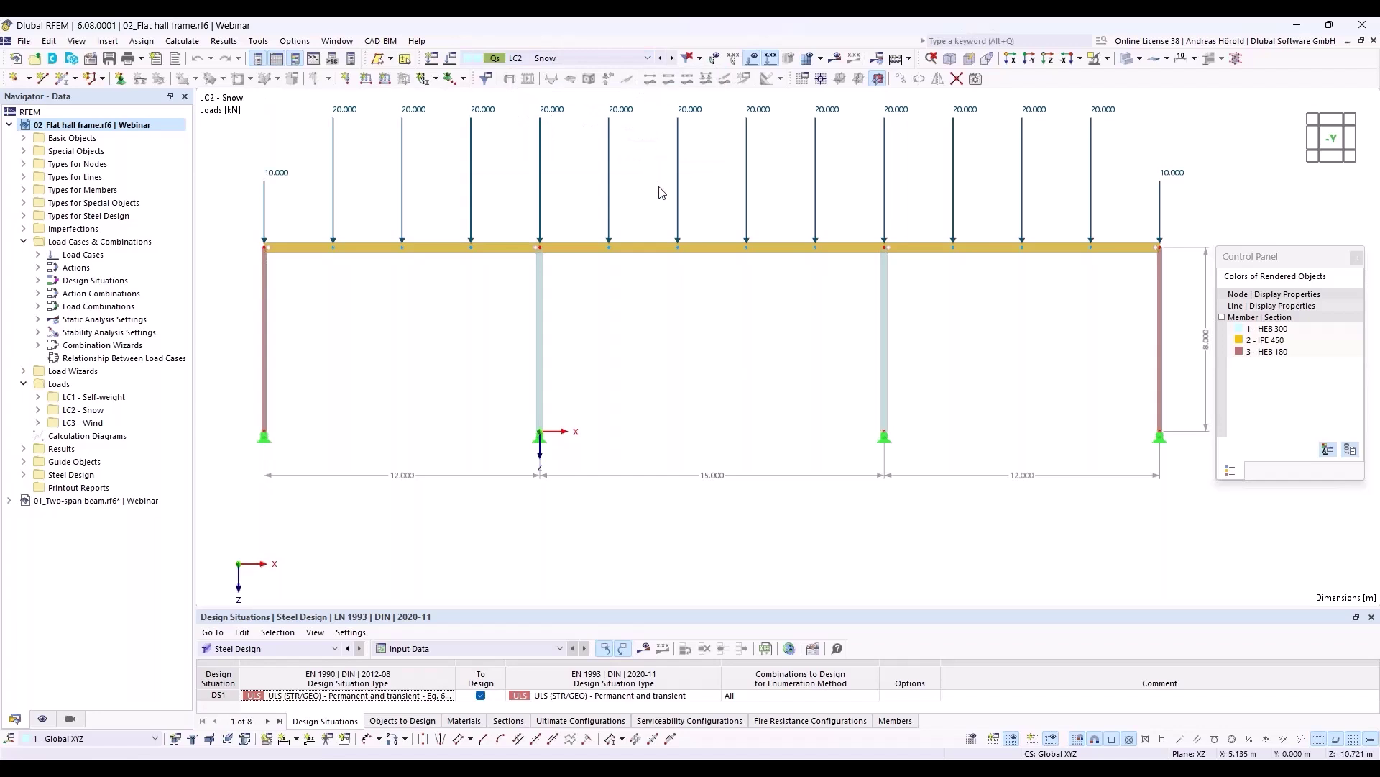
pyautogui.scroll(-1, 662, 194)
pyautogui.moveTo(660, 189); pyautogui.dragTo(650, 229, button='middle')
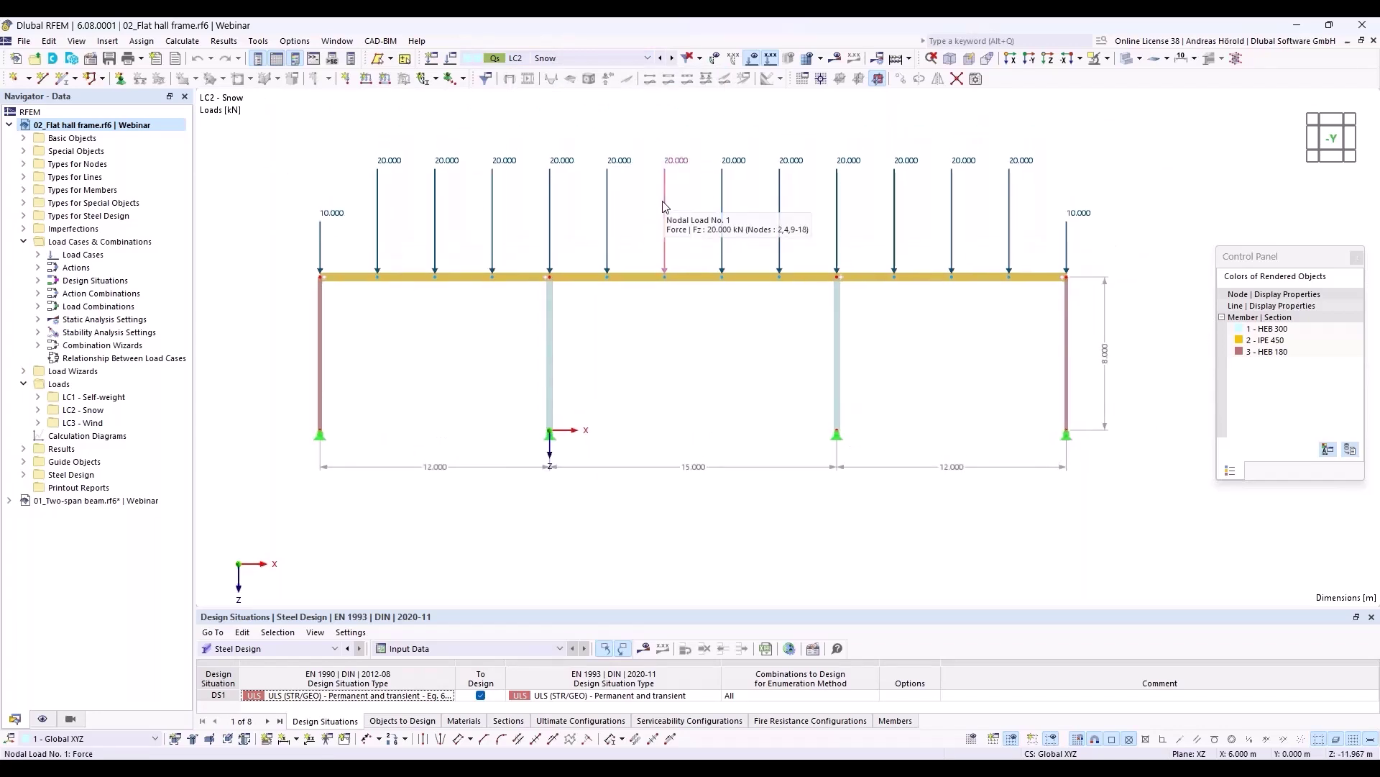
pyautogui.click(673, 60)
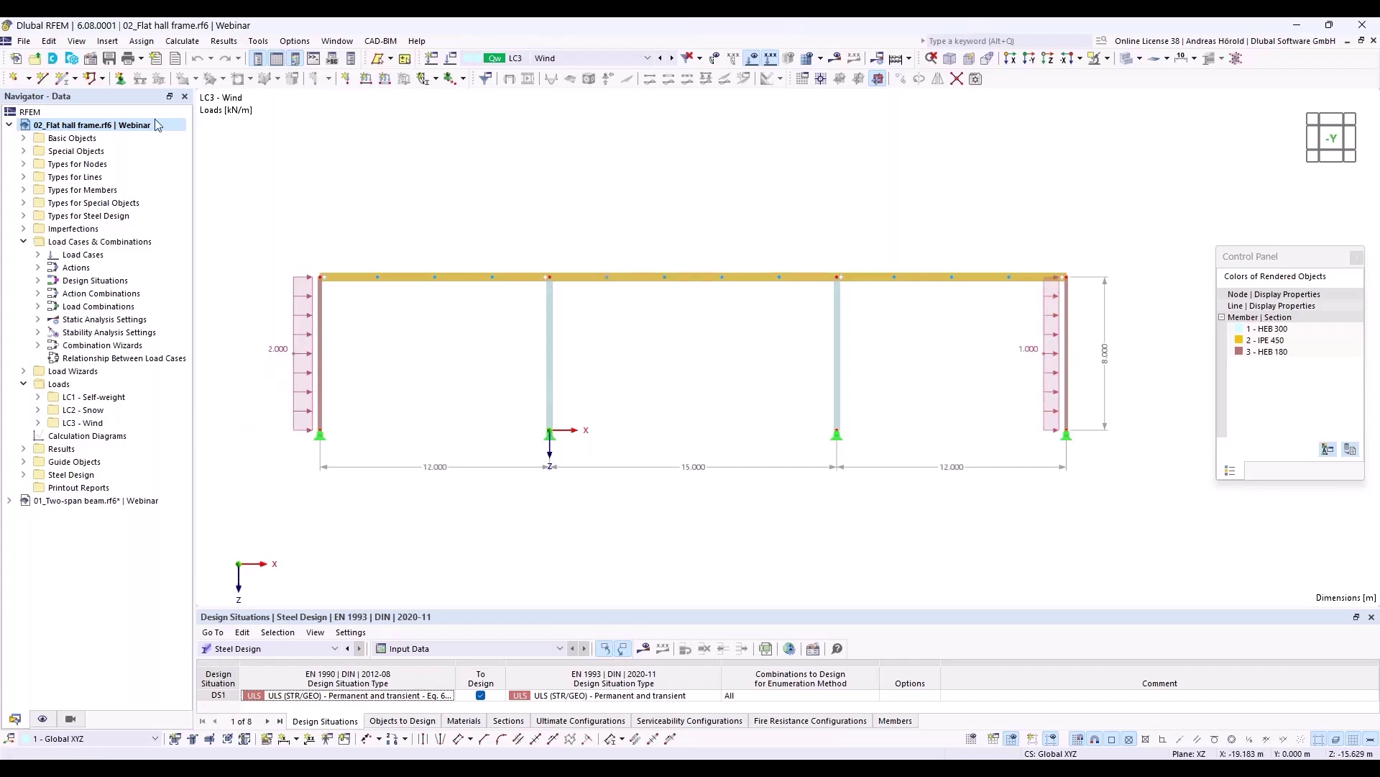
# - Review the flat hall frame's base data for model type, activated add-ons and design standards, leaving the settings as they are
pyautogui.click(91, 59)
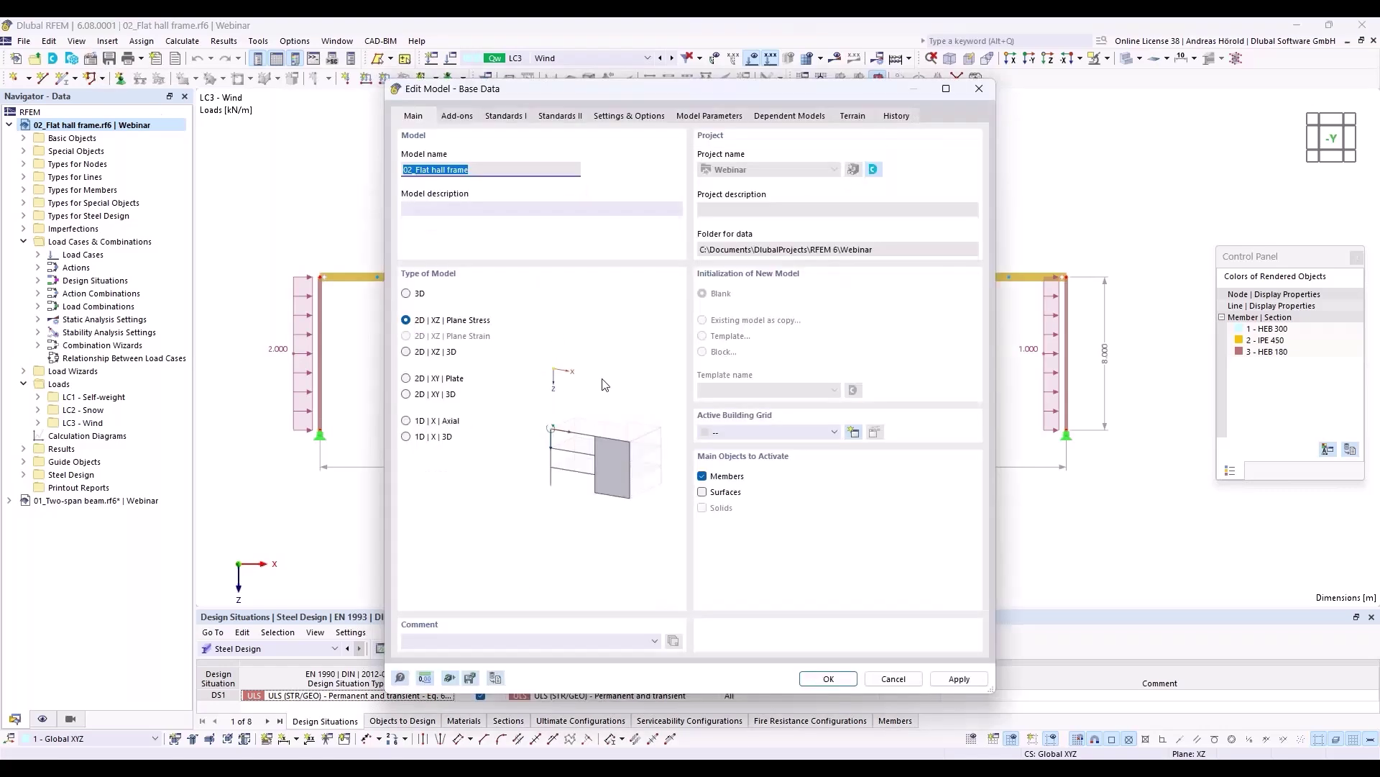
pyautogui.click(456, 118)
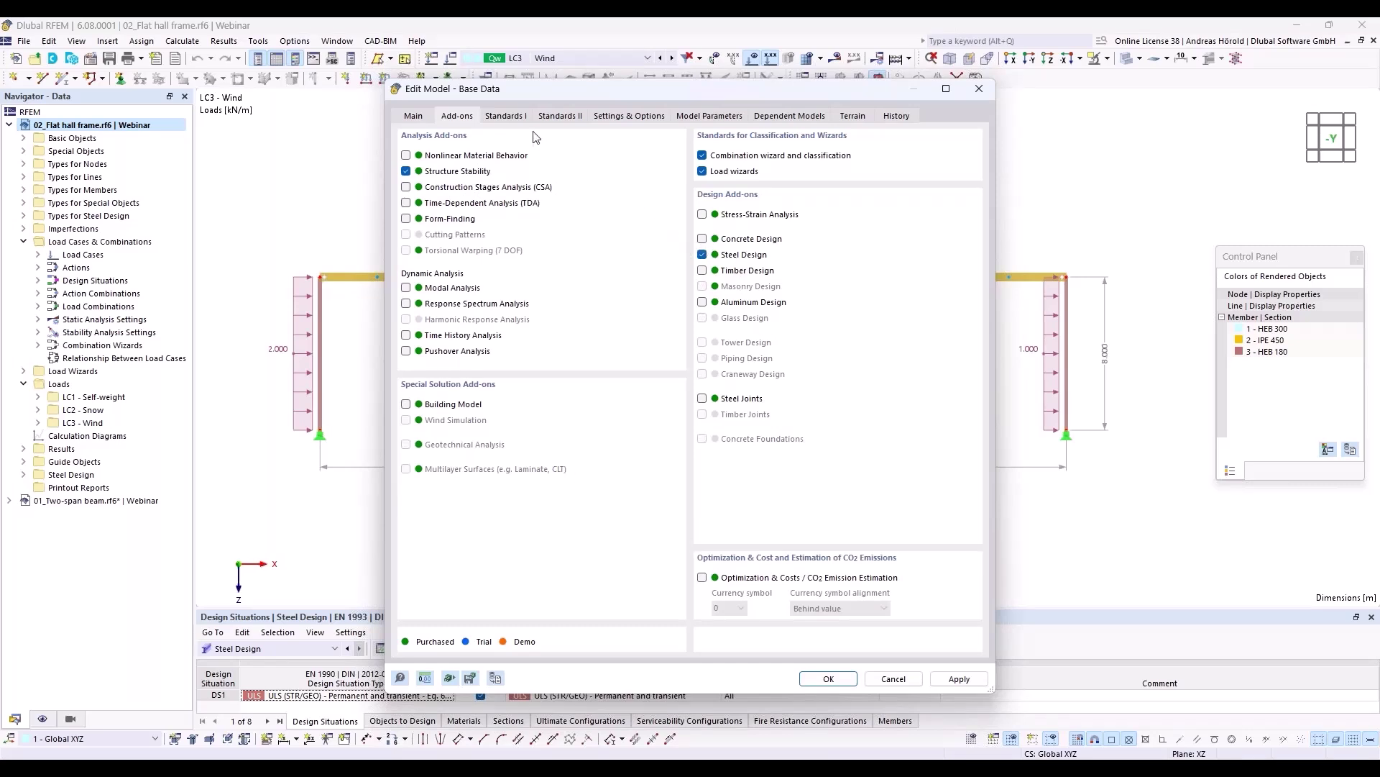
pyautogui.click(505, 116)
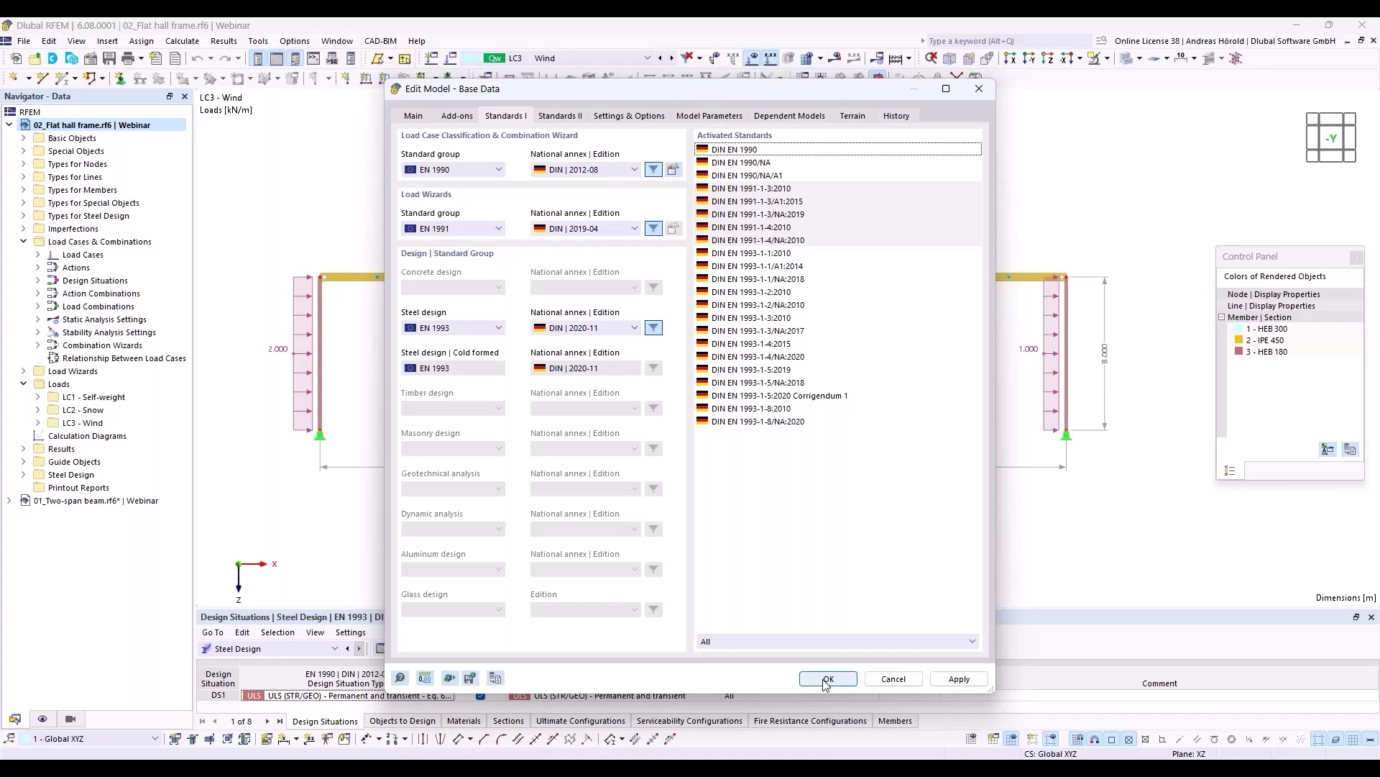
pyautogui.click(889, 679)
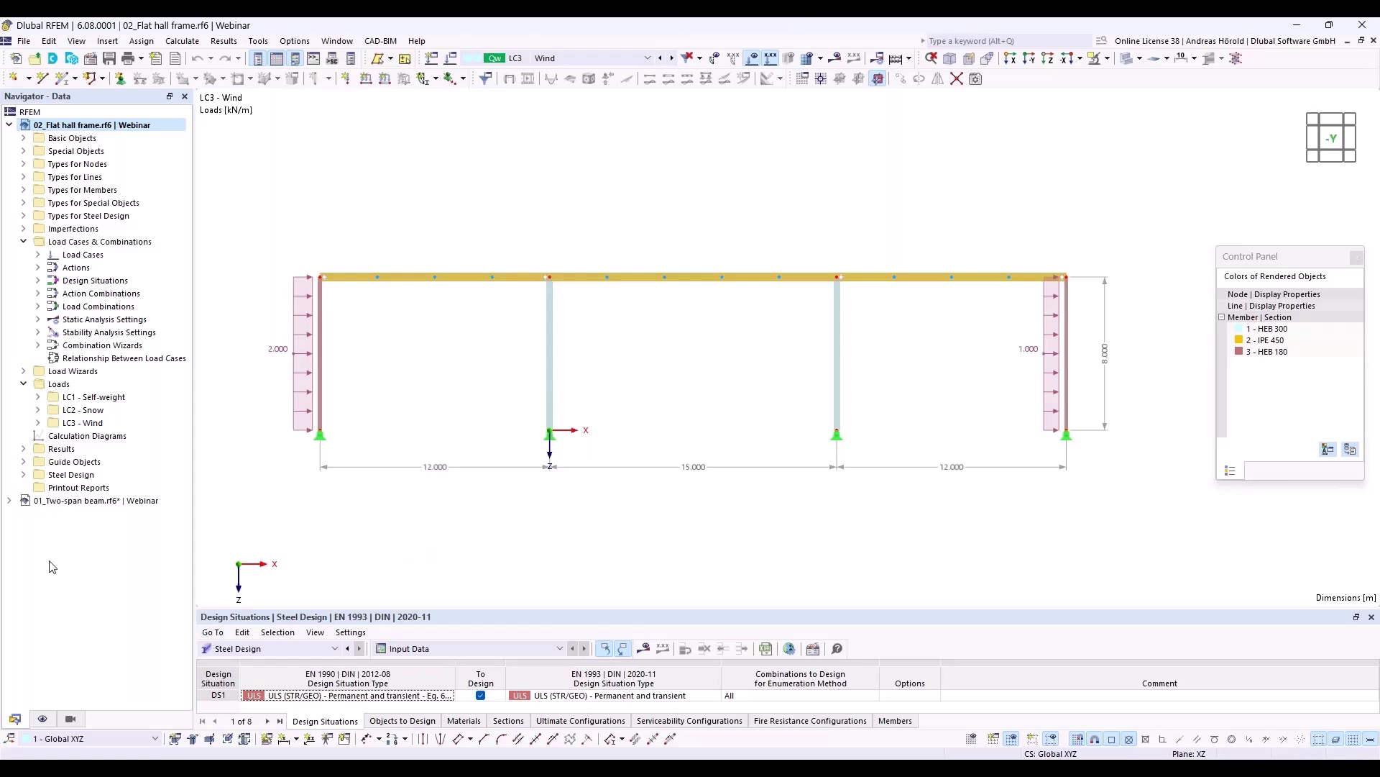
# - Assign the combination wizard "2 - Load combinations | SA1 - Geometrically linear" to design situation DS1
pyautogui.rightClick(98, 243)
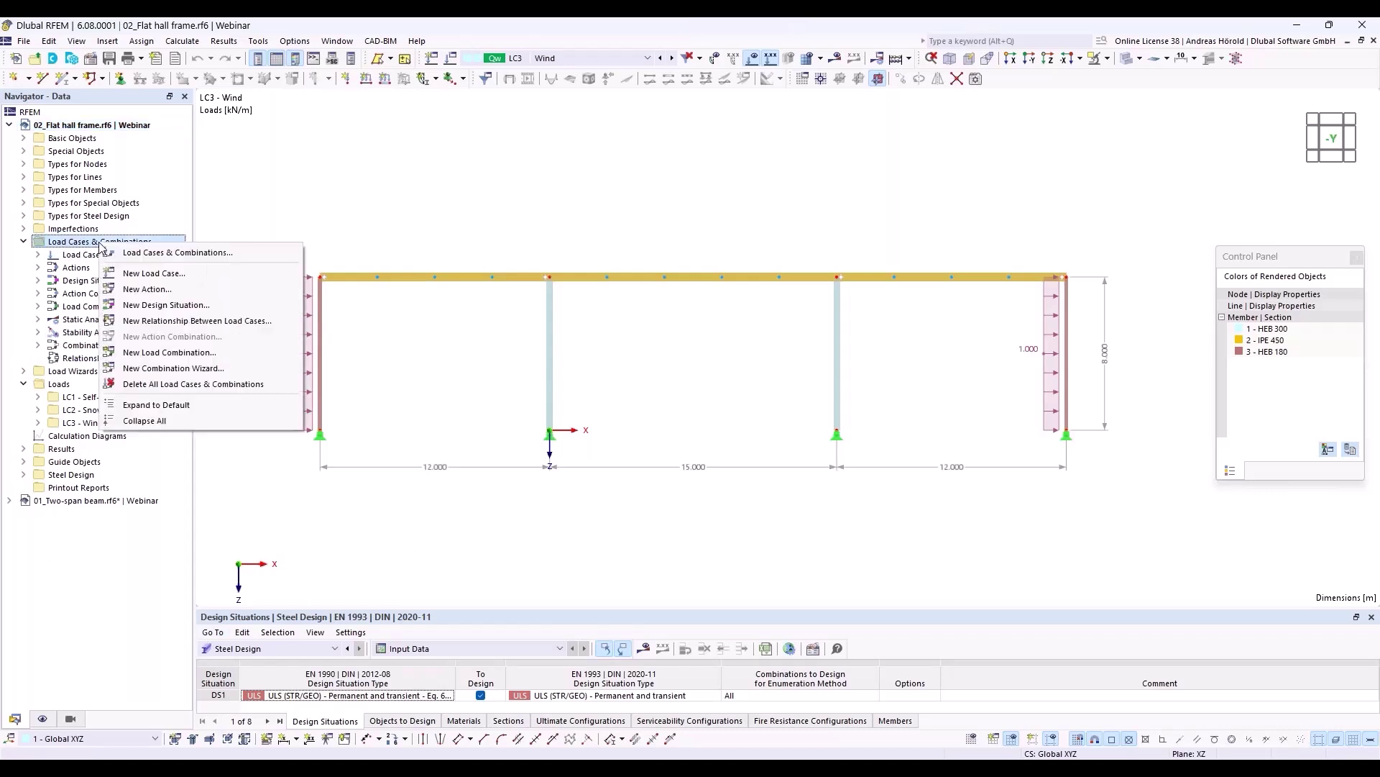
pyautogui.click(165, 251)
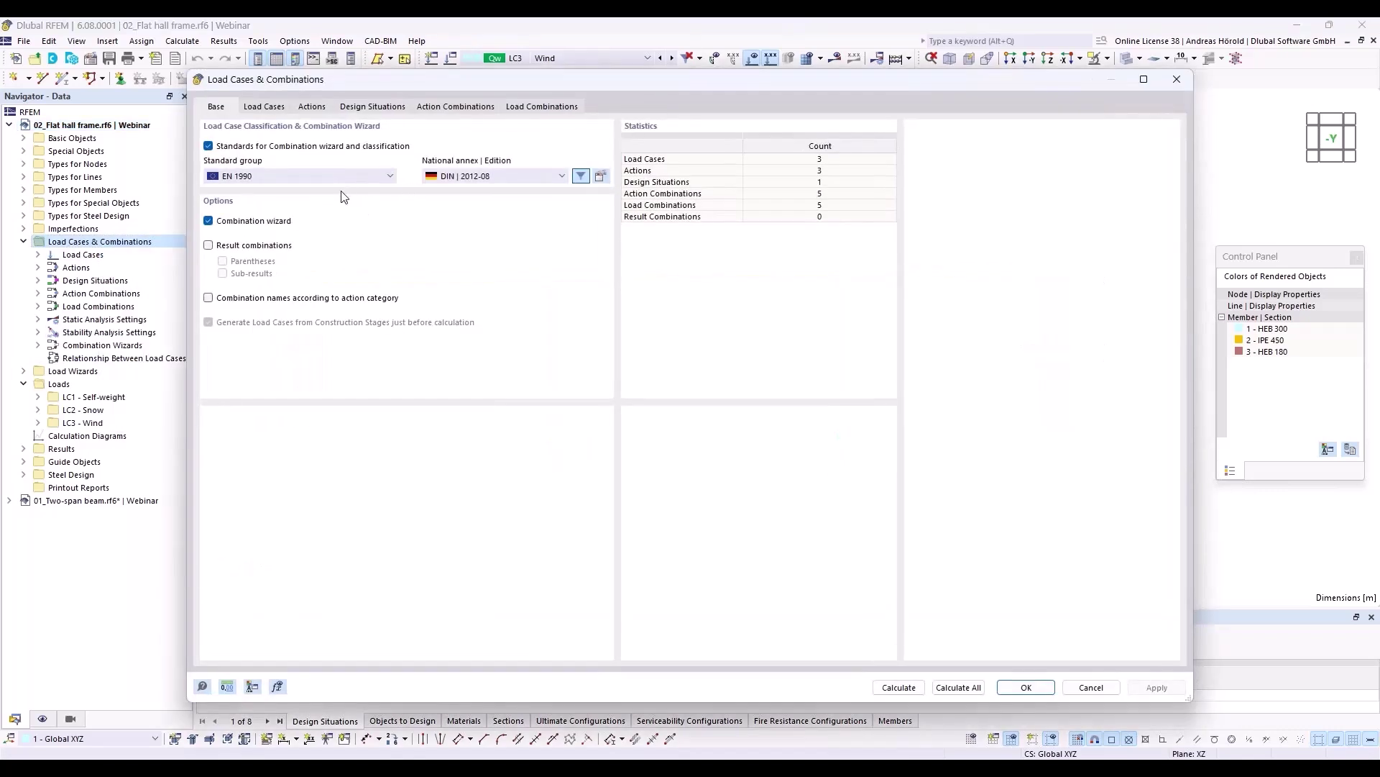
pyautogui.click(373, 108)
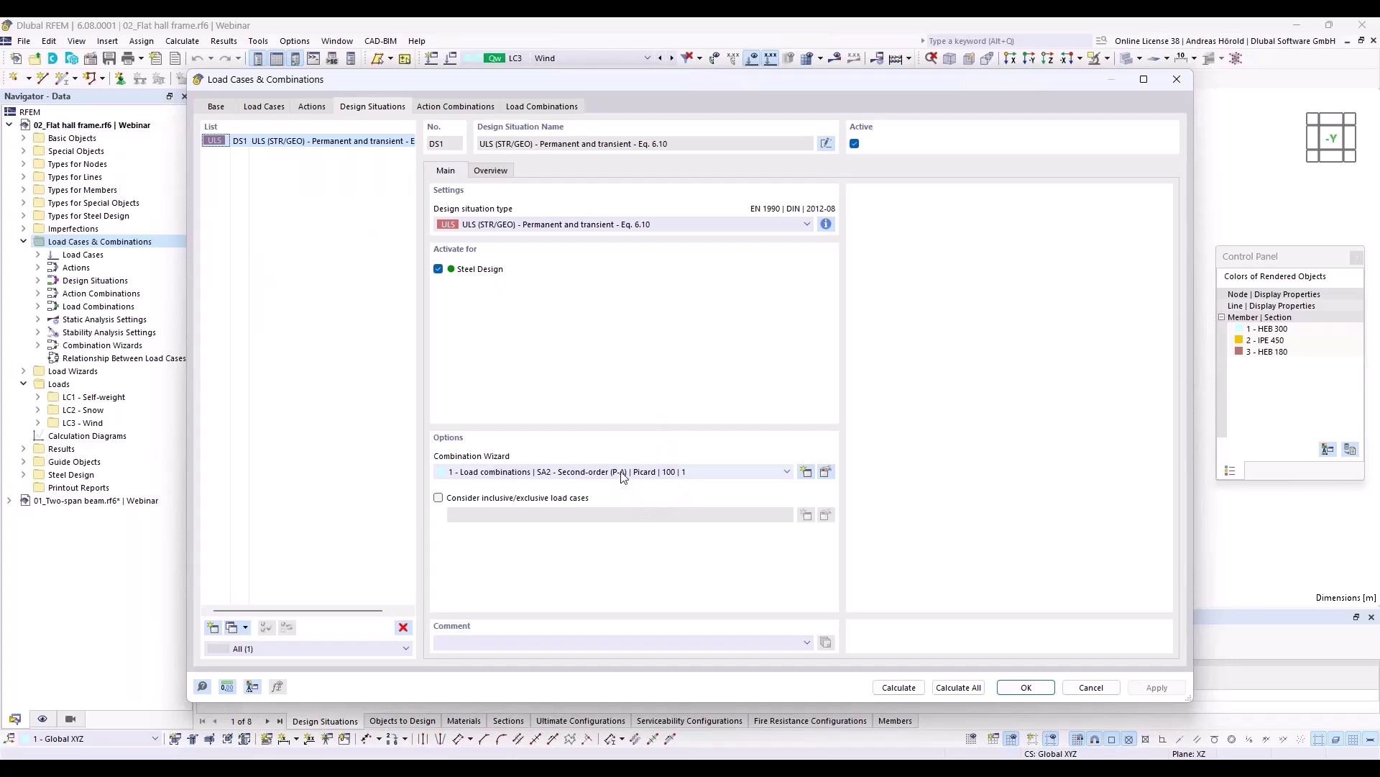
pyautogui.click(657, 472)
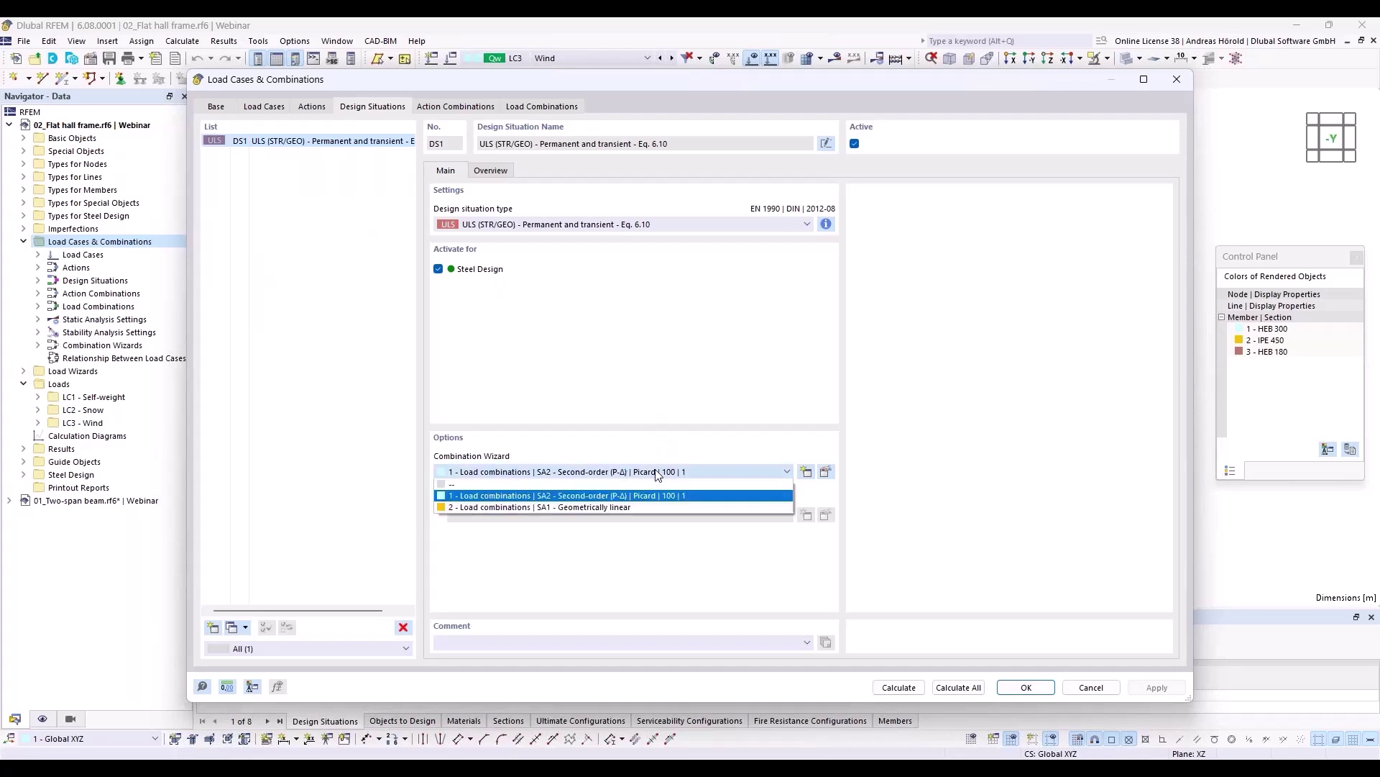
pyautogui.click(637, 507)
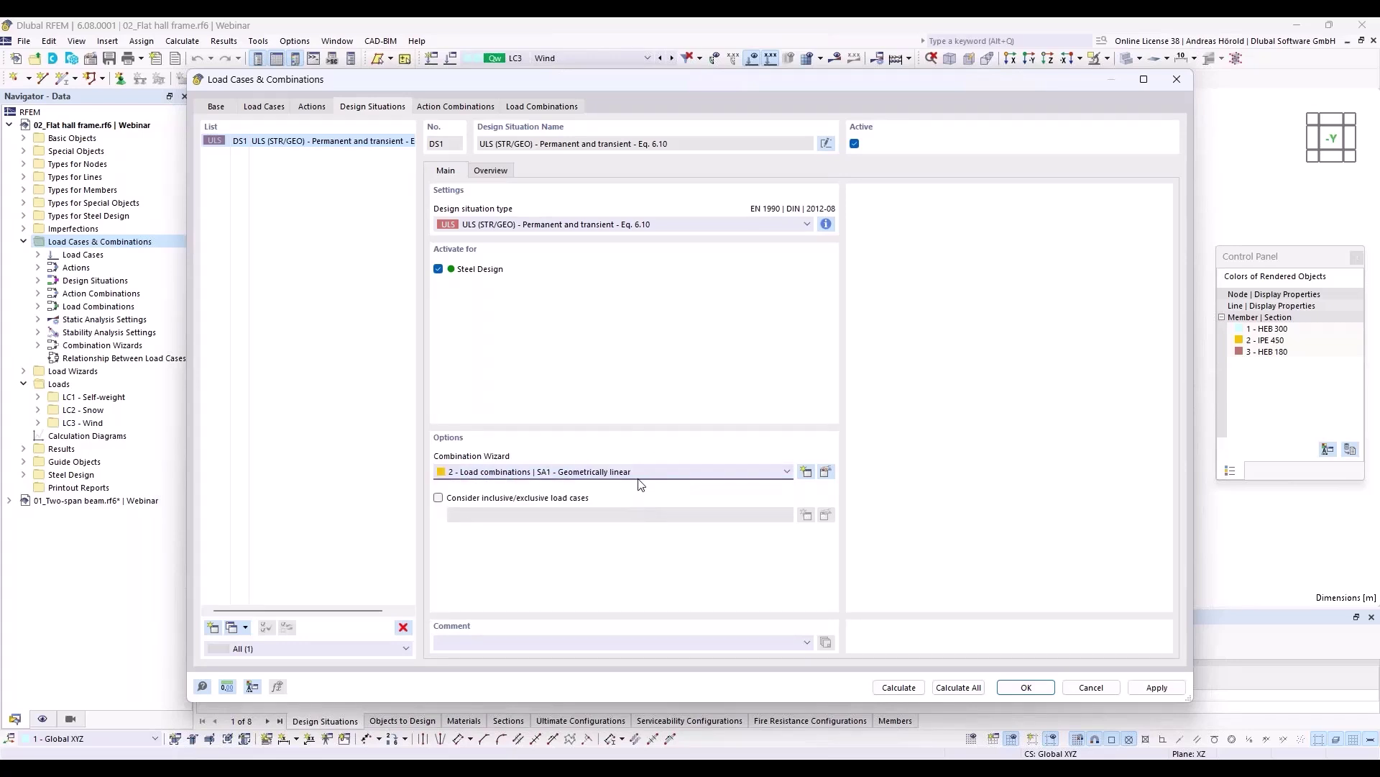
# - Activate stability analysis ST1 (linear eigenvalue method, Lanczos) in the geometrically linear combination wizard and calculate everything
pyautogui.click(826, 473)
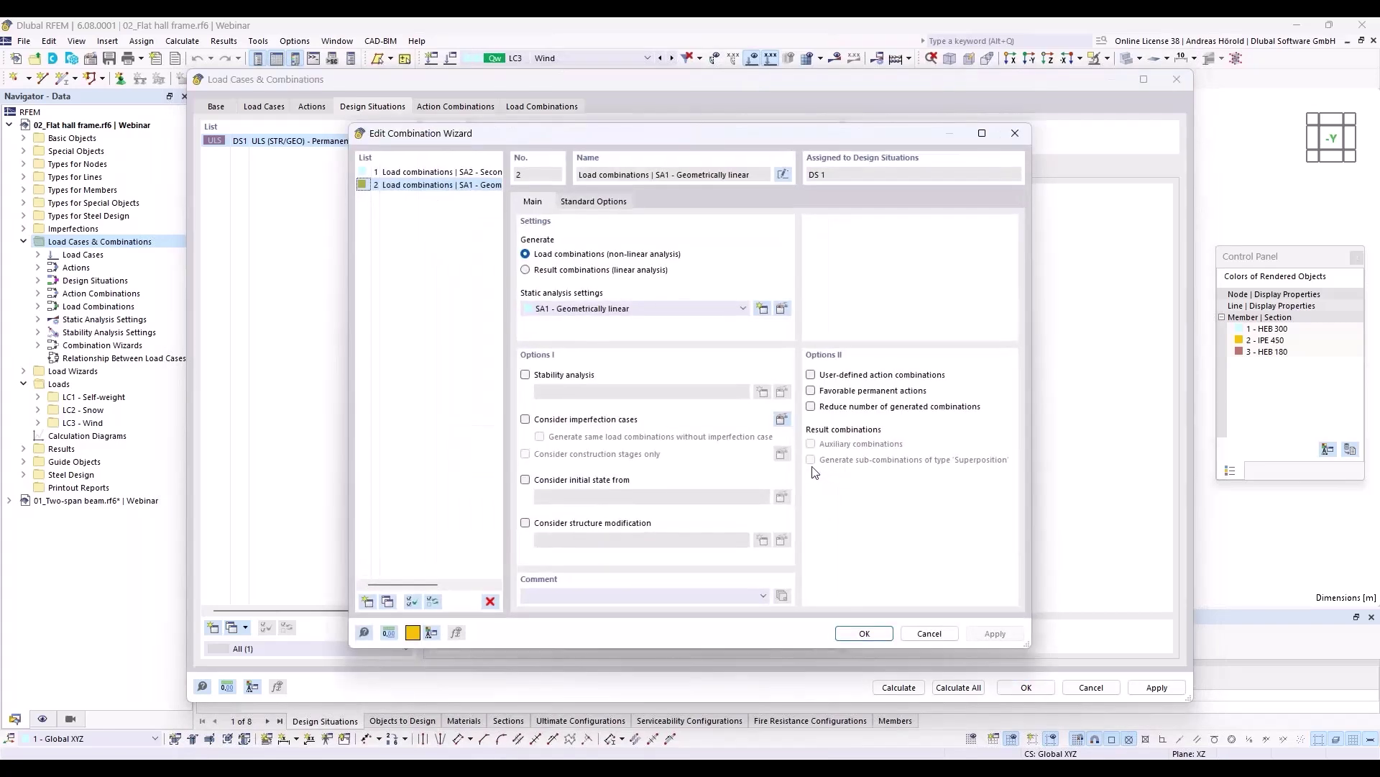
pyautogui.click(524, 374)
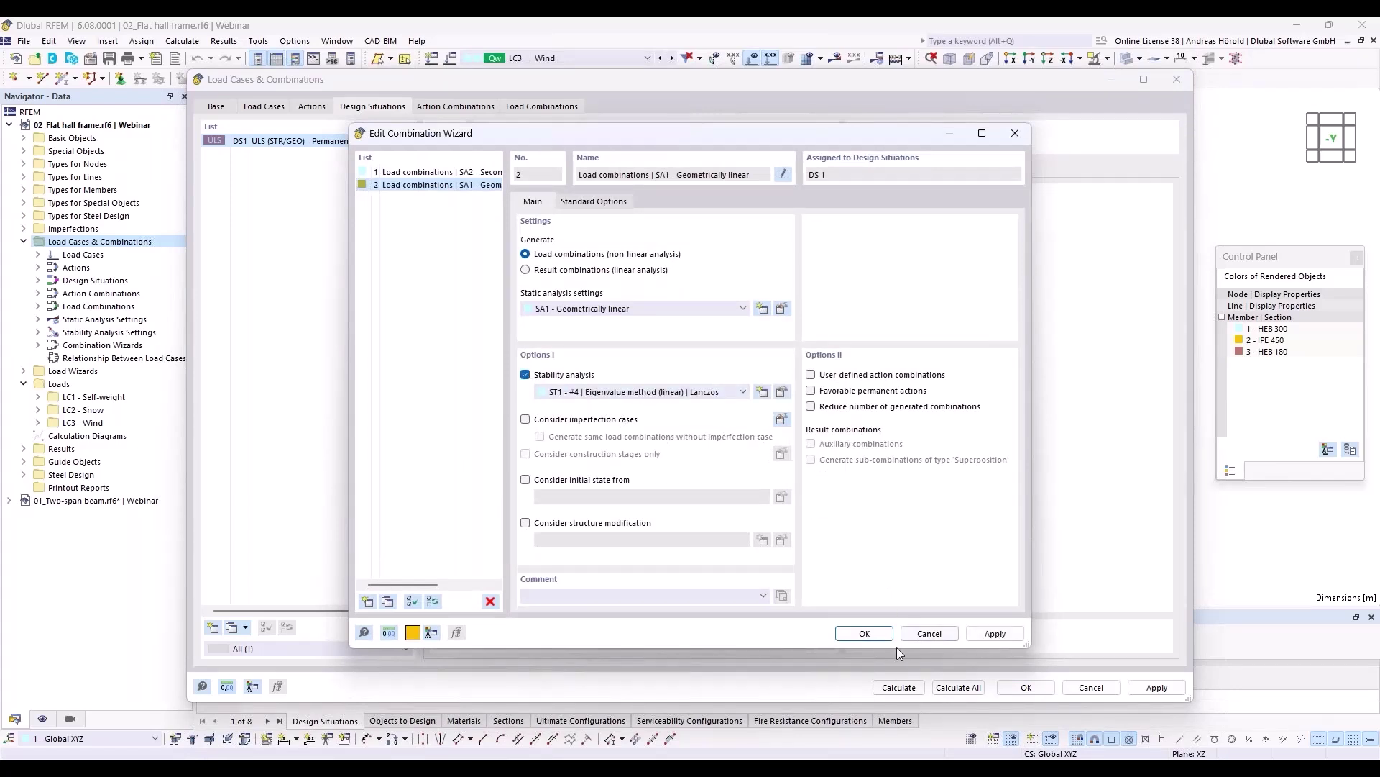
pyautogui.click(862, 636)
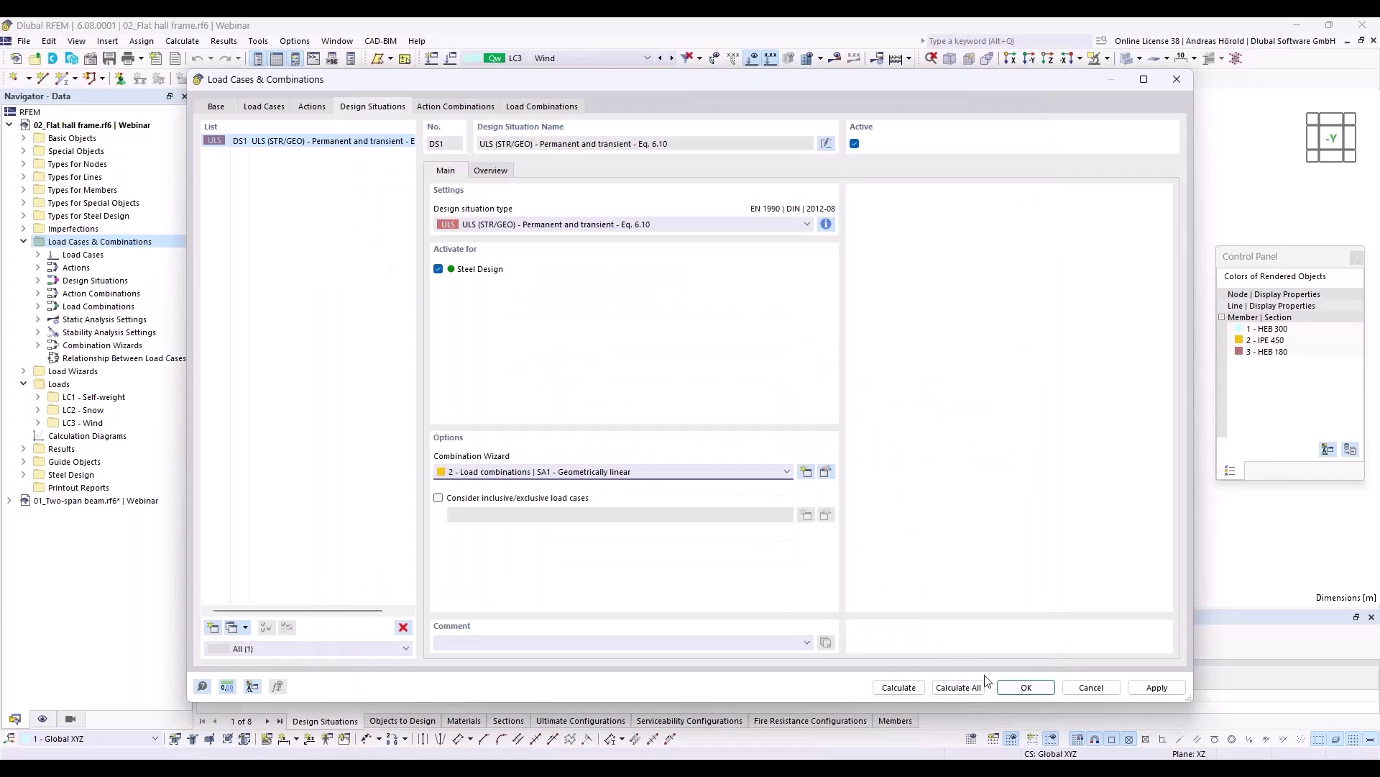
pyautogui.click(957, 688)
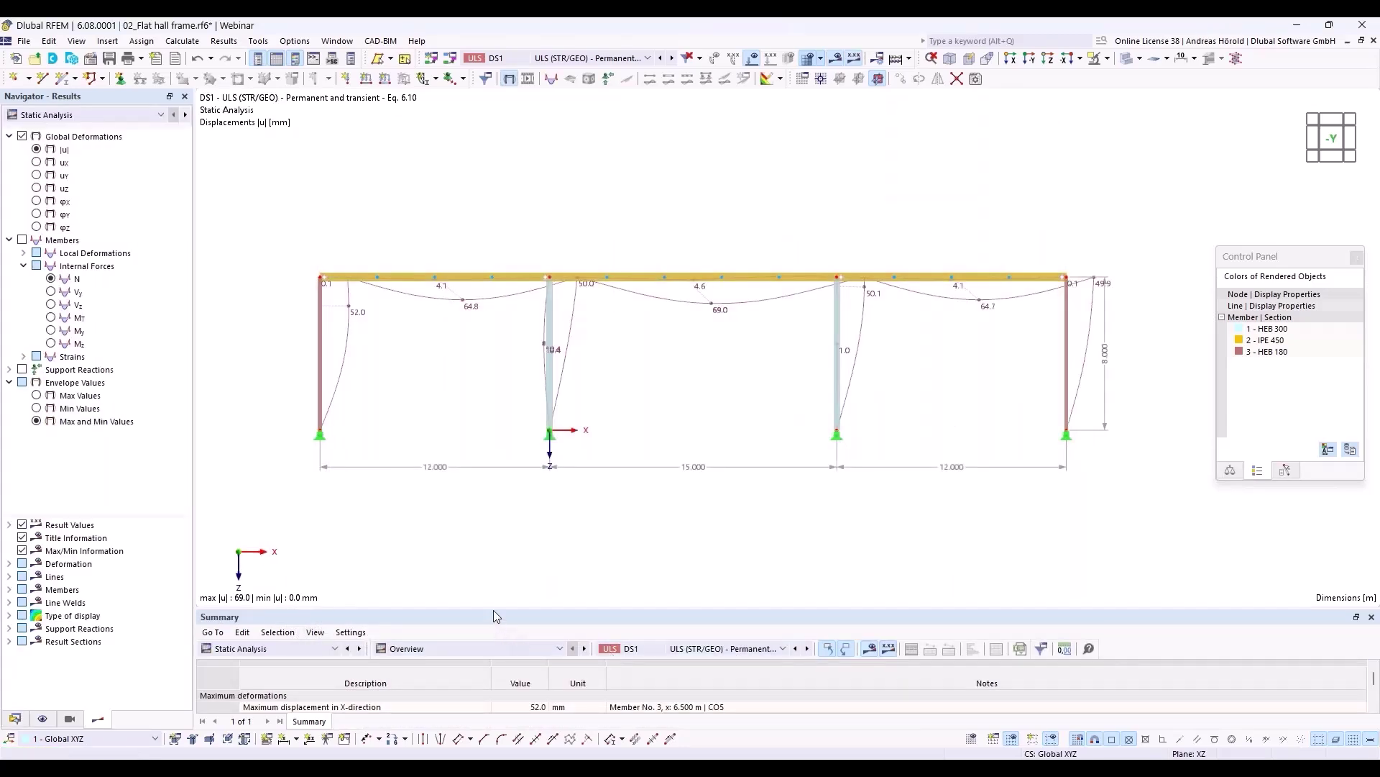
# - Enlarge the results table and display the stability analysis results by member for load combination CO3
pyautogui.moveTo(493, 610); pyautogui.dragTo(495, 513)
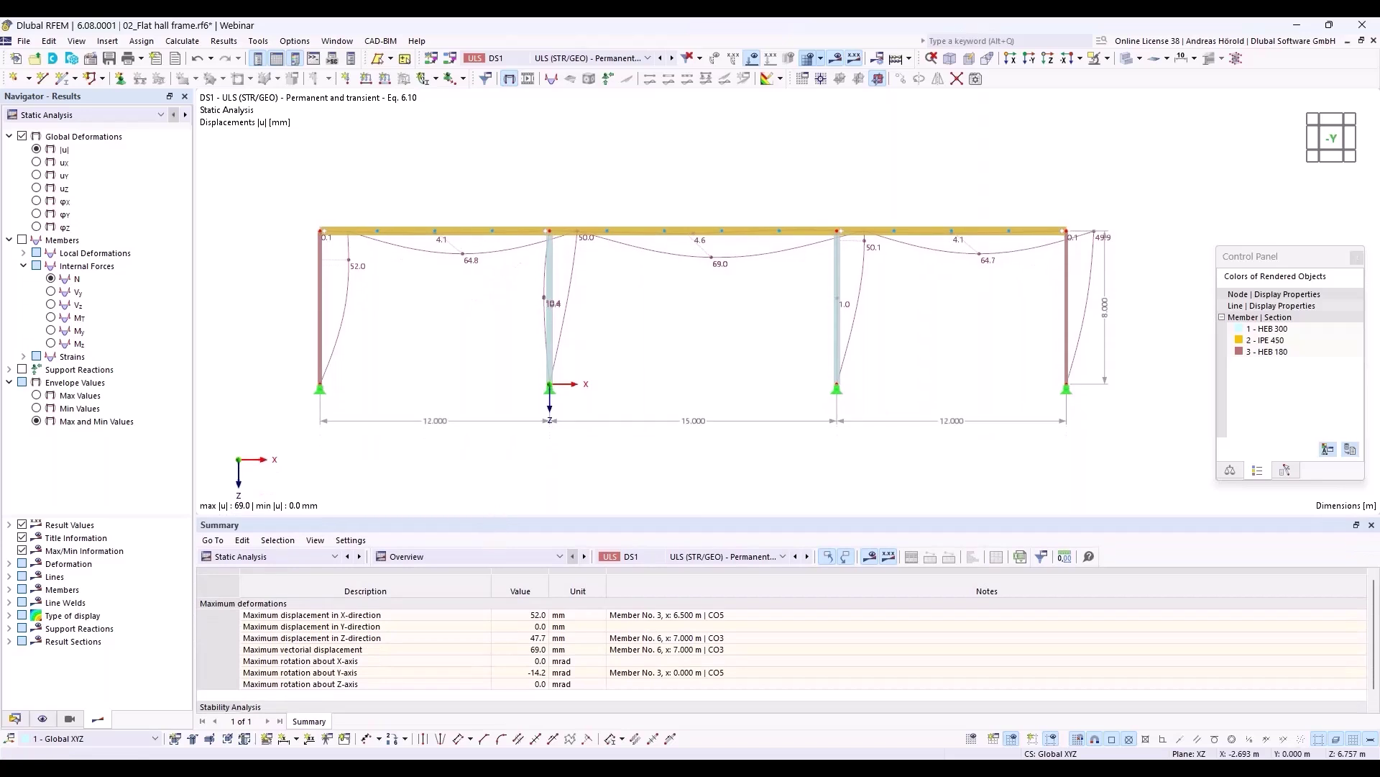
pyautogui.moveTo(499, 516); pyautogui.dragTo(499, 466)
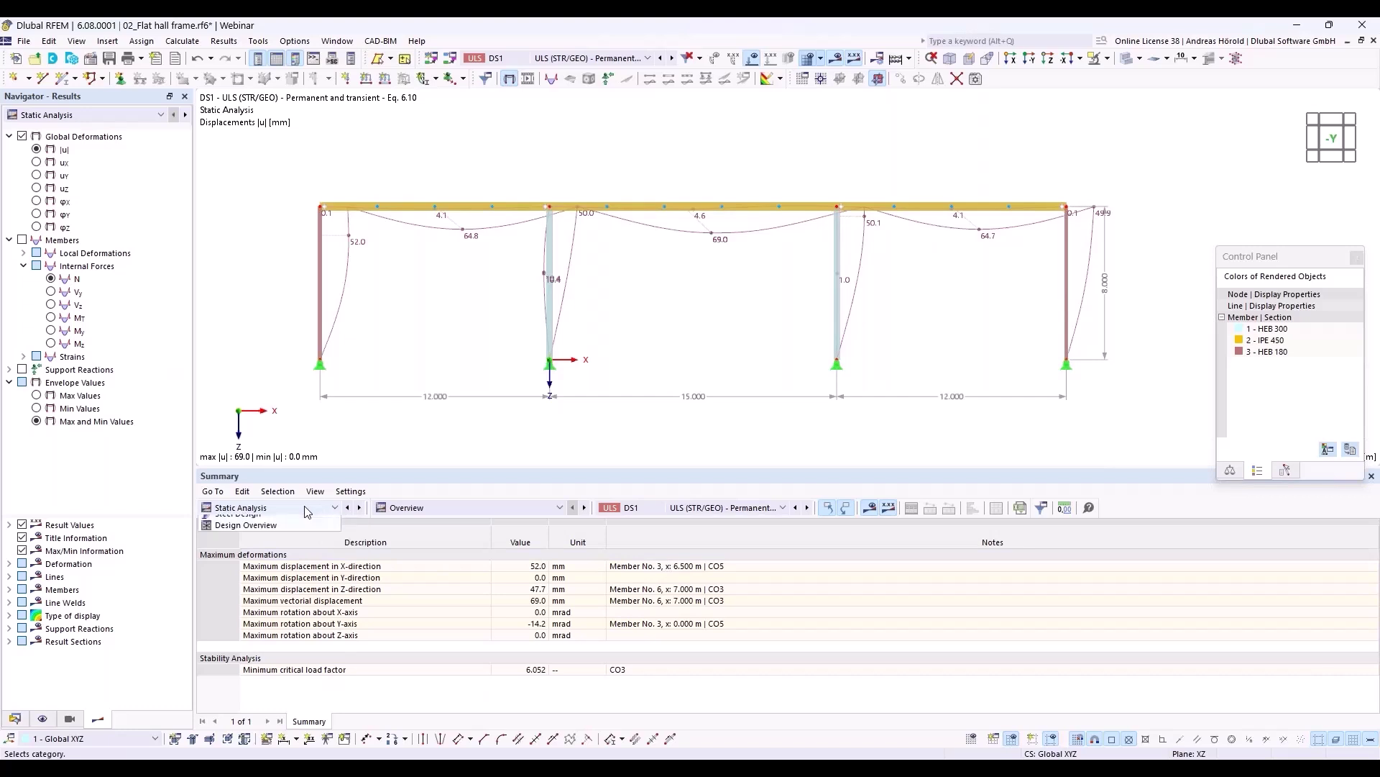
pyautogui.click(304, 509)
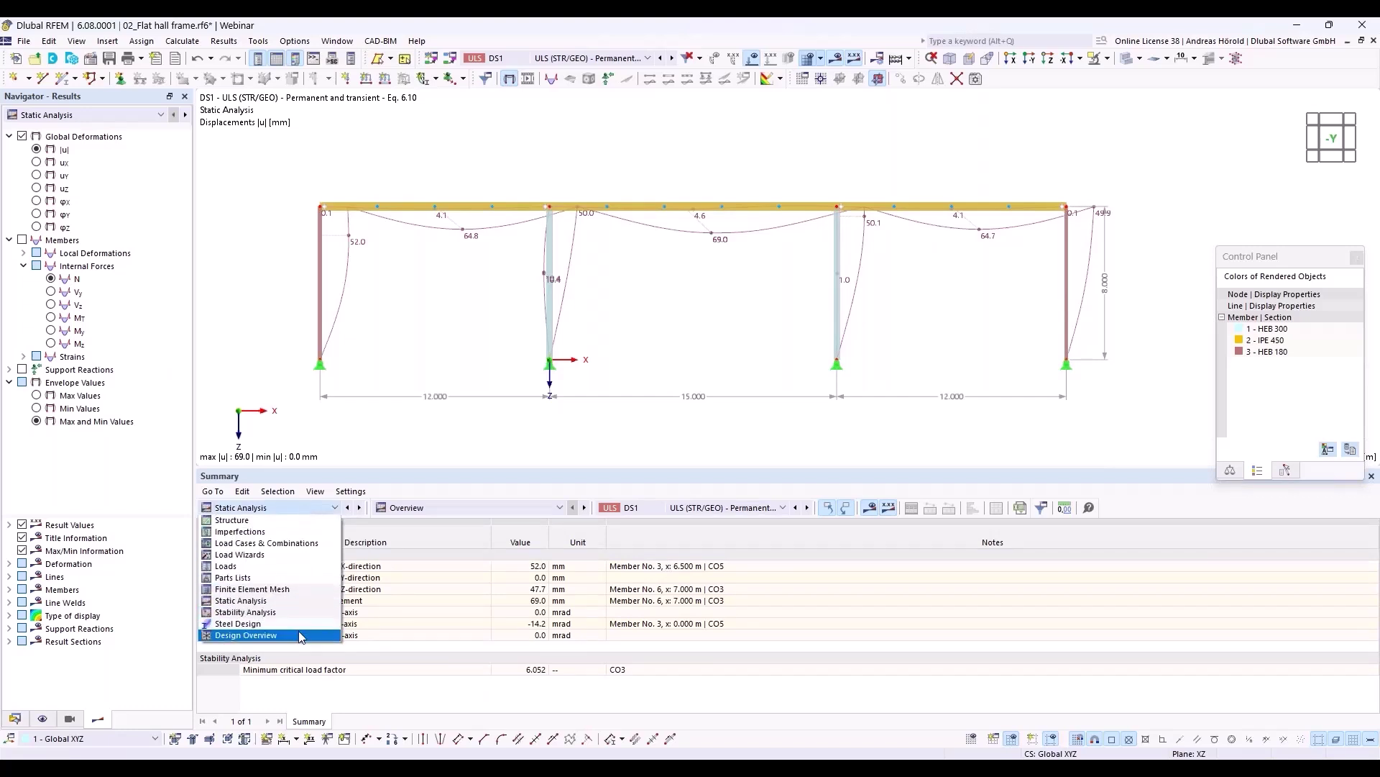
pyautogui.click(305, 612)
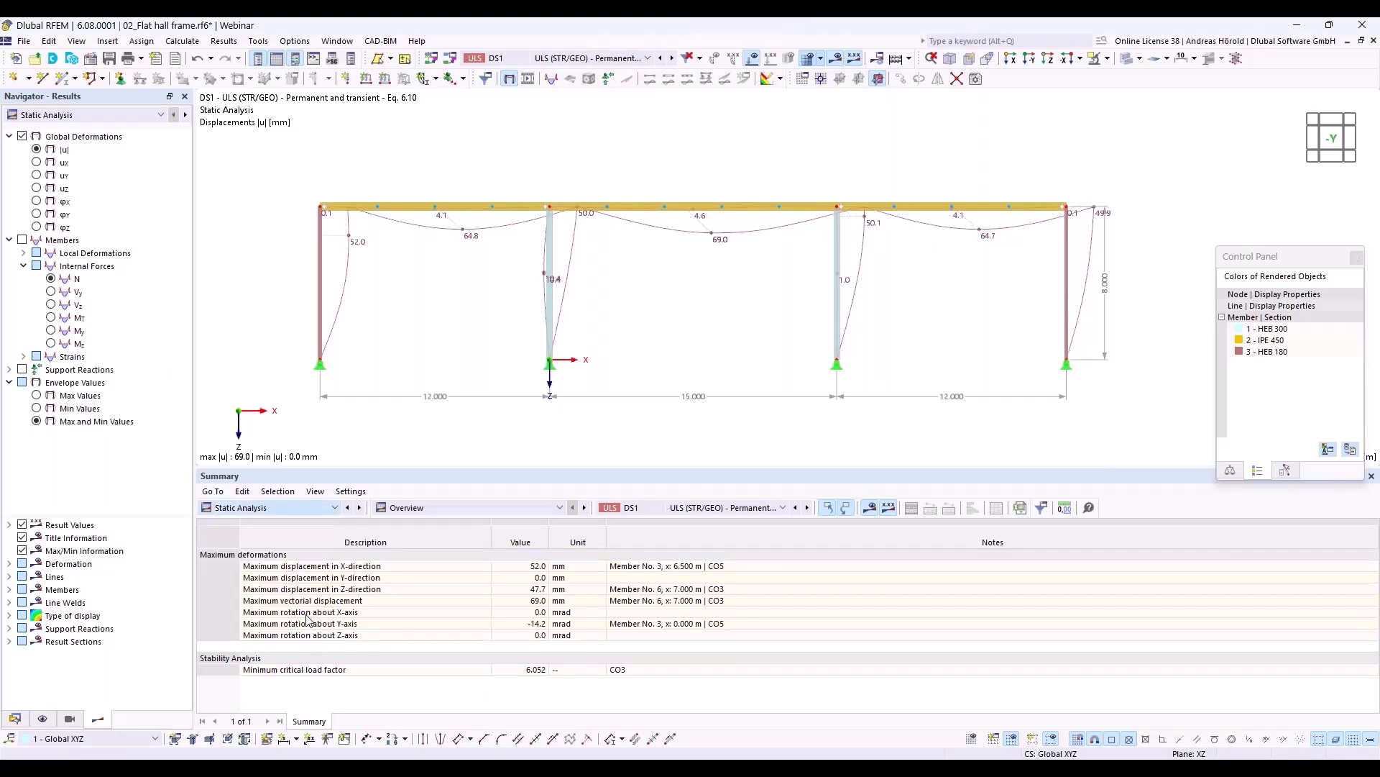
pyautogui.click(494, 508)
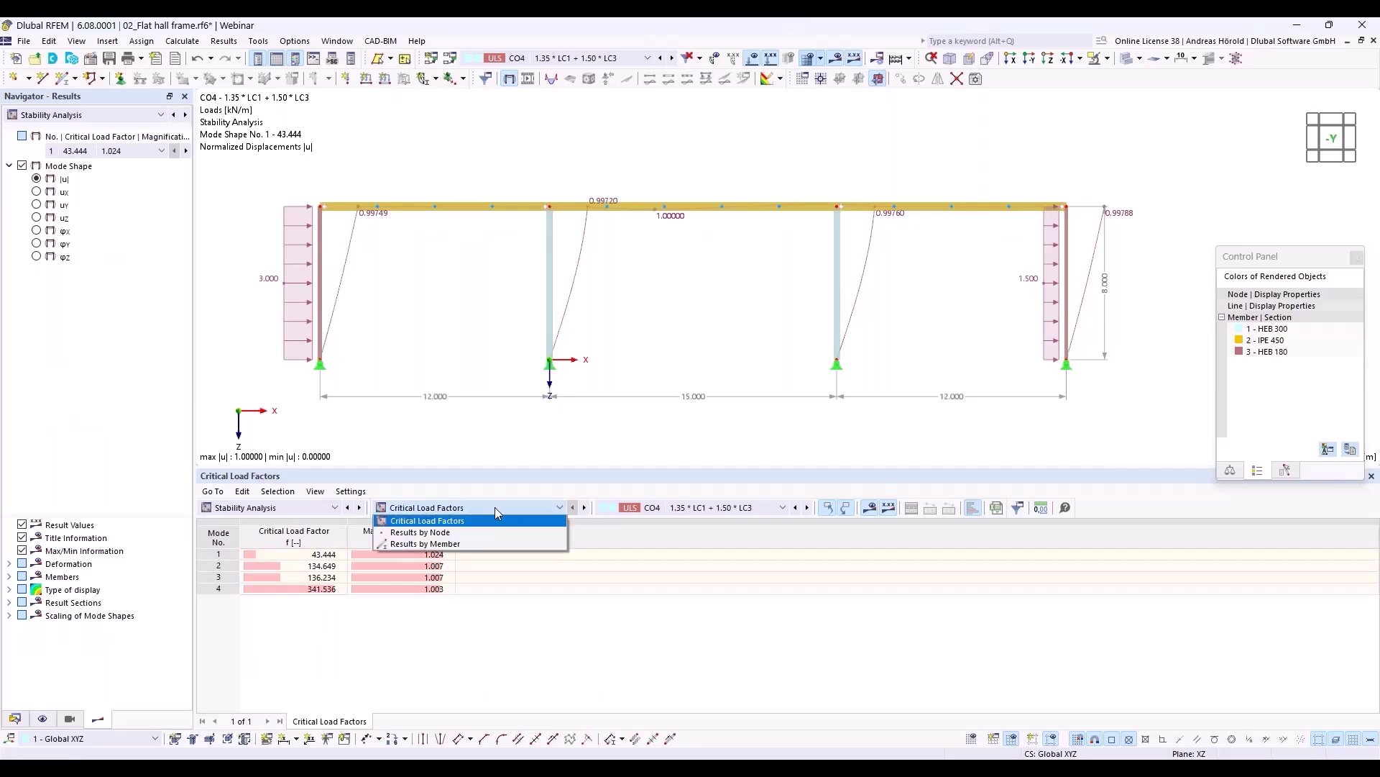
pyautogui.click(494, 551)
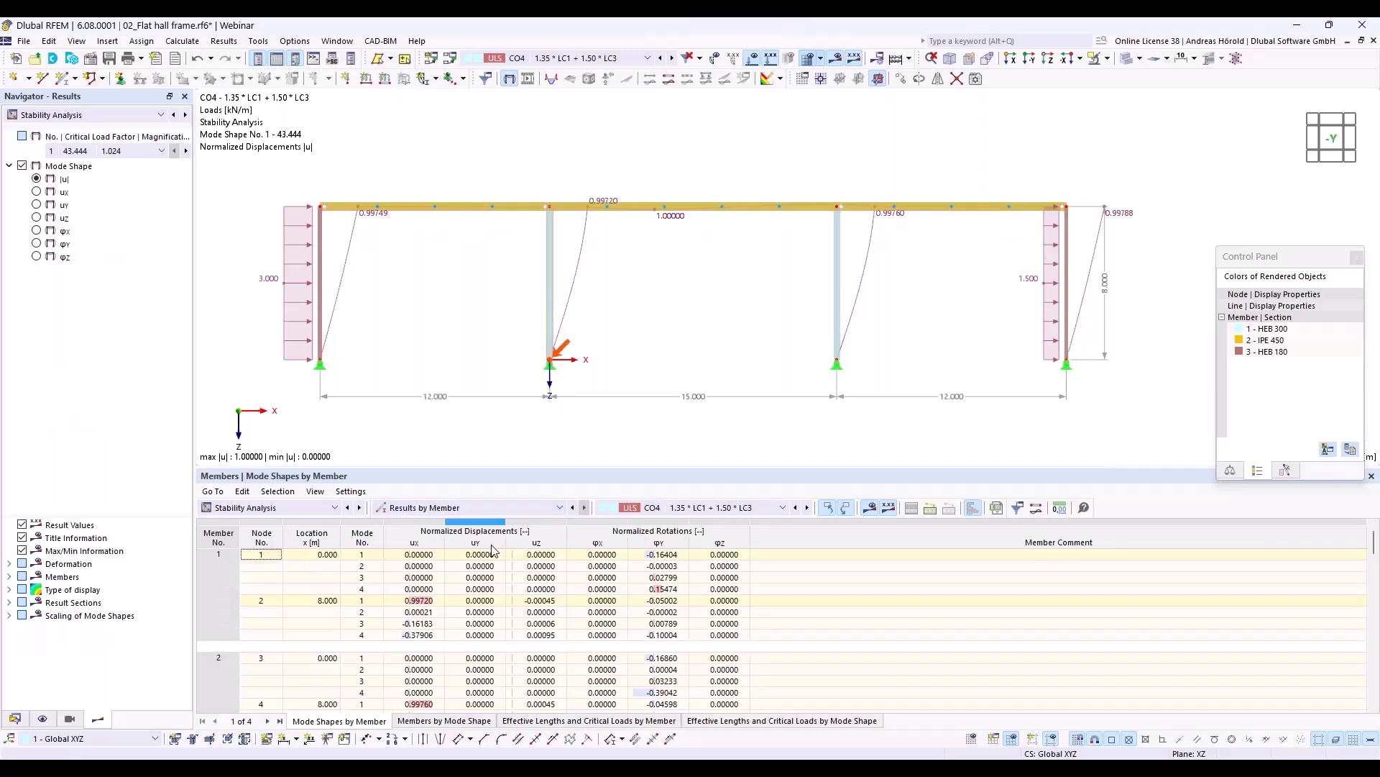
pyautogui.click(684, 512)
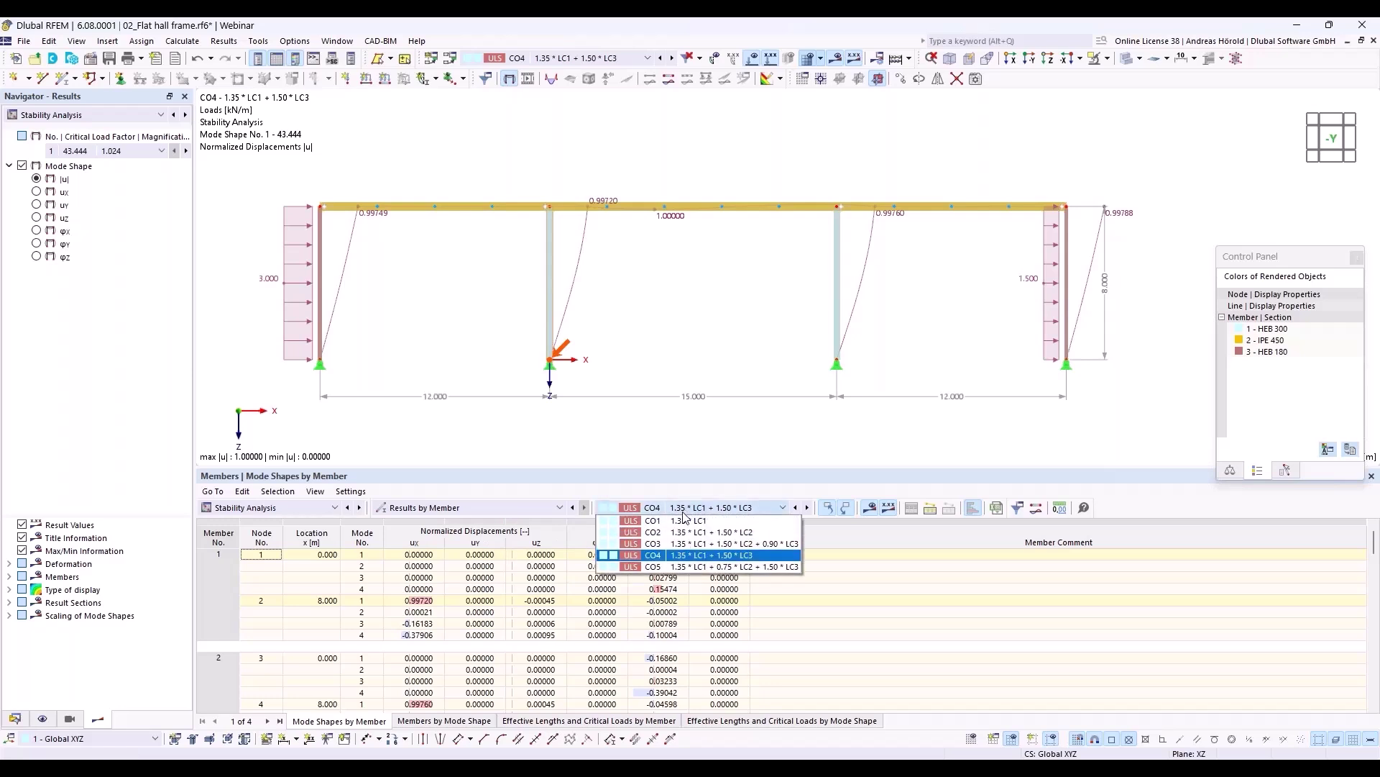
pyautogui.click(680, 553)
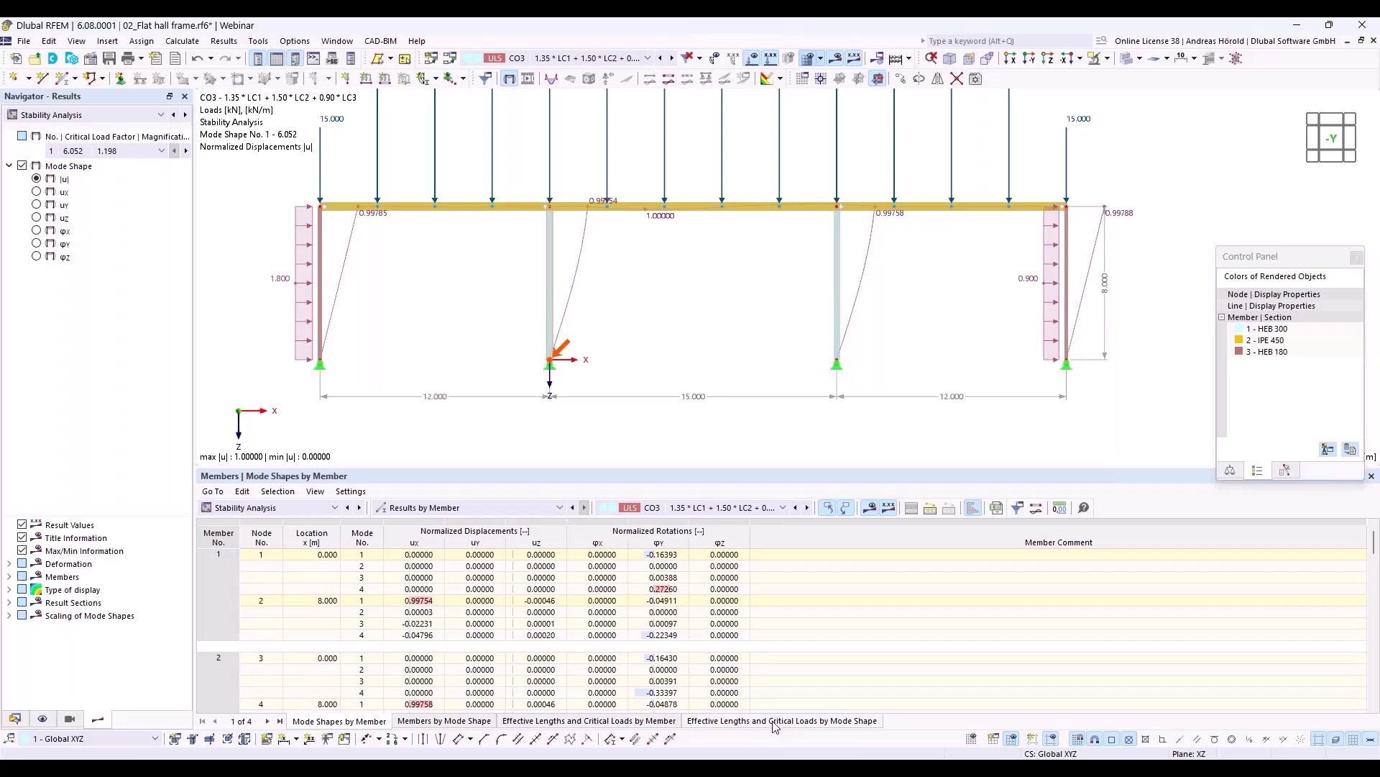
# - Examine the effective lengths and critical loads by member, checking the first-mode effective length factor kcr,u of members 1 to 4
pyautogui.click(629, 721)
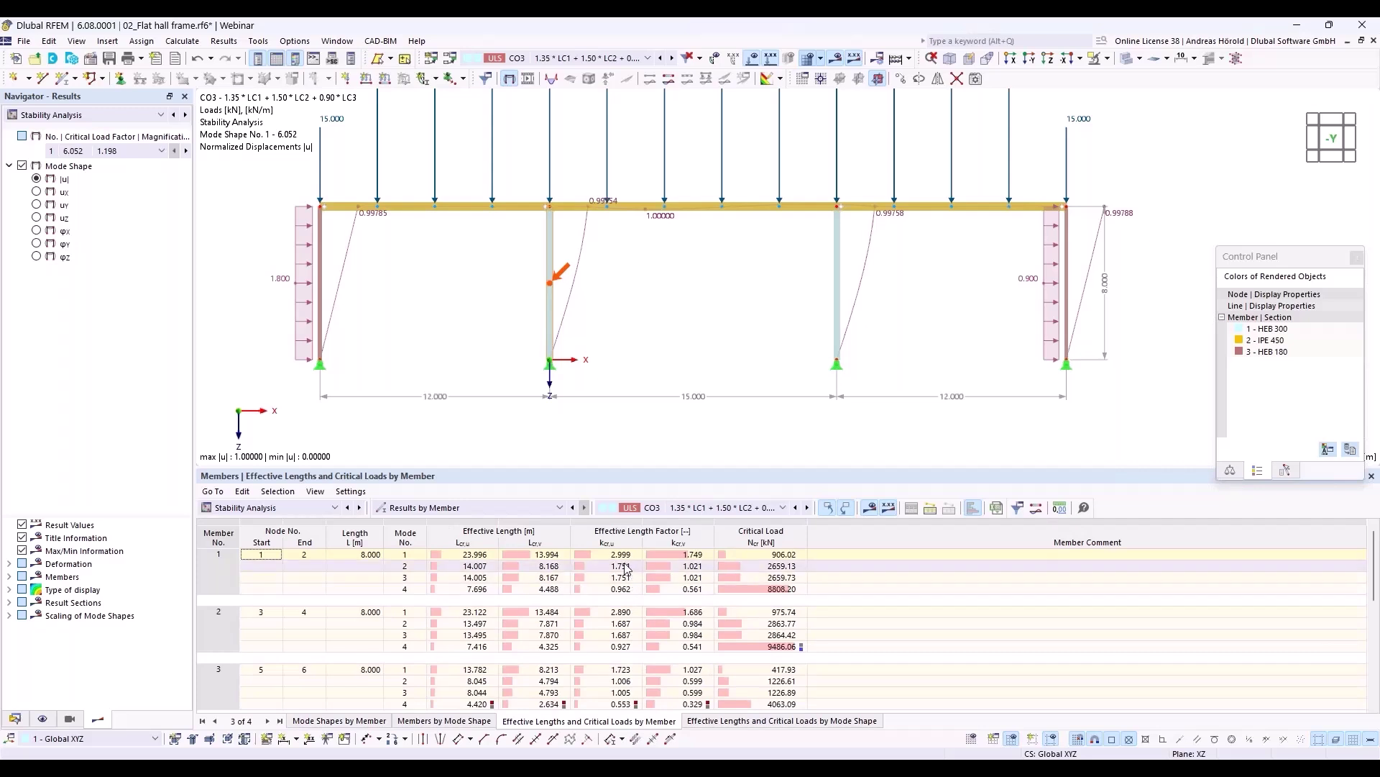
pyautogui.click(621, 555)
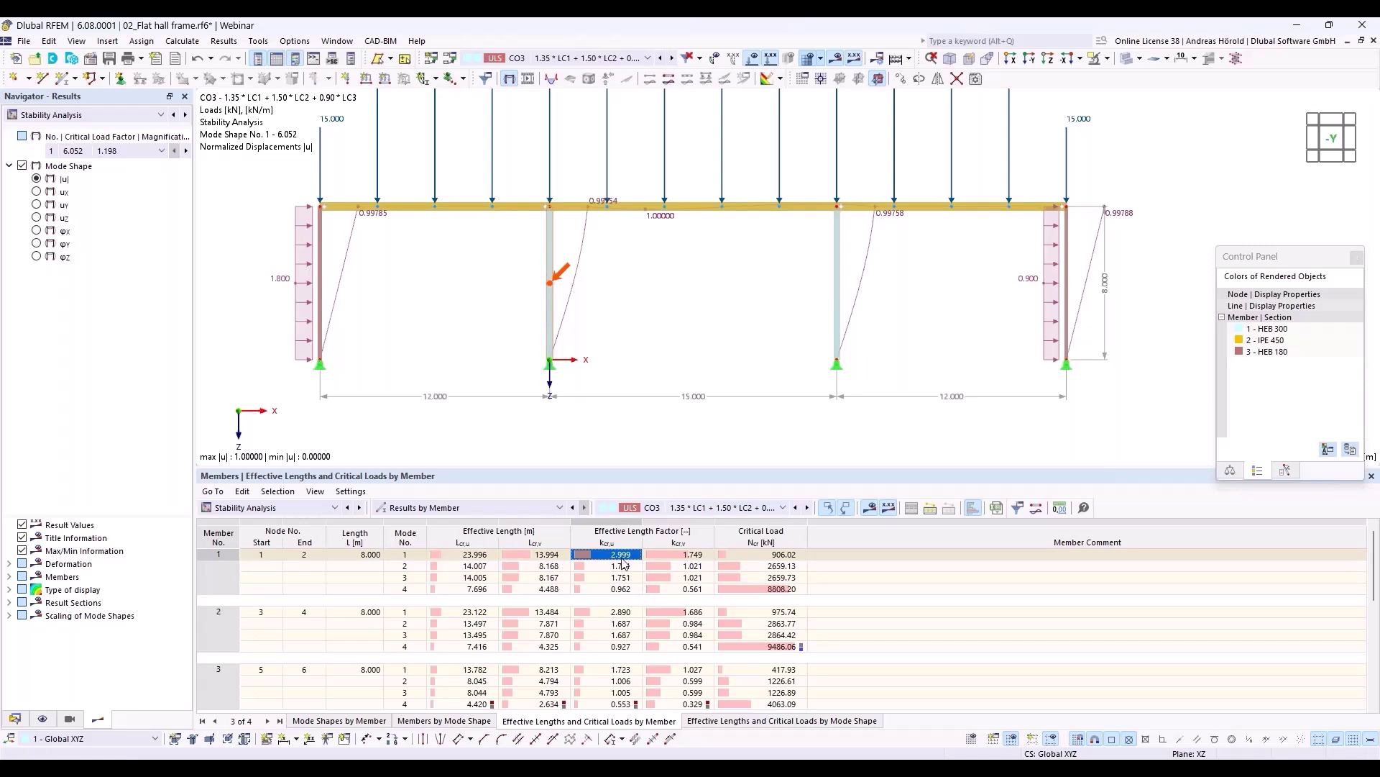
pyautogui.click(617, 612)
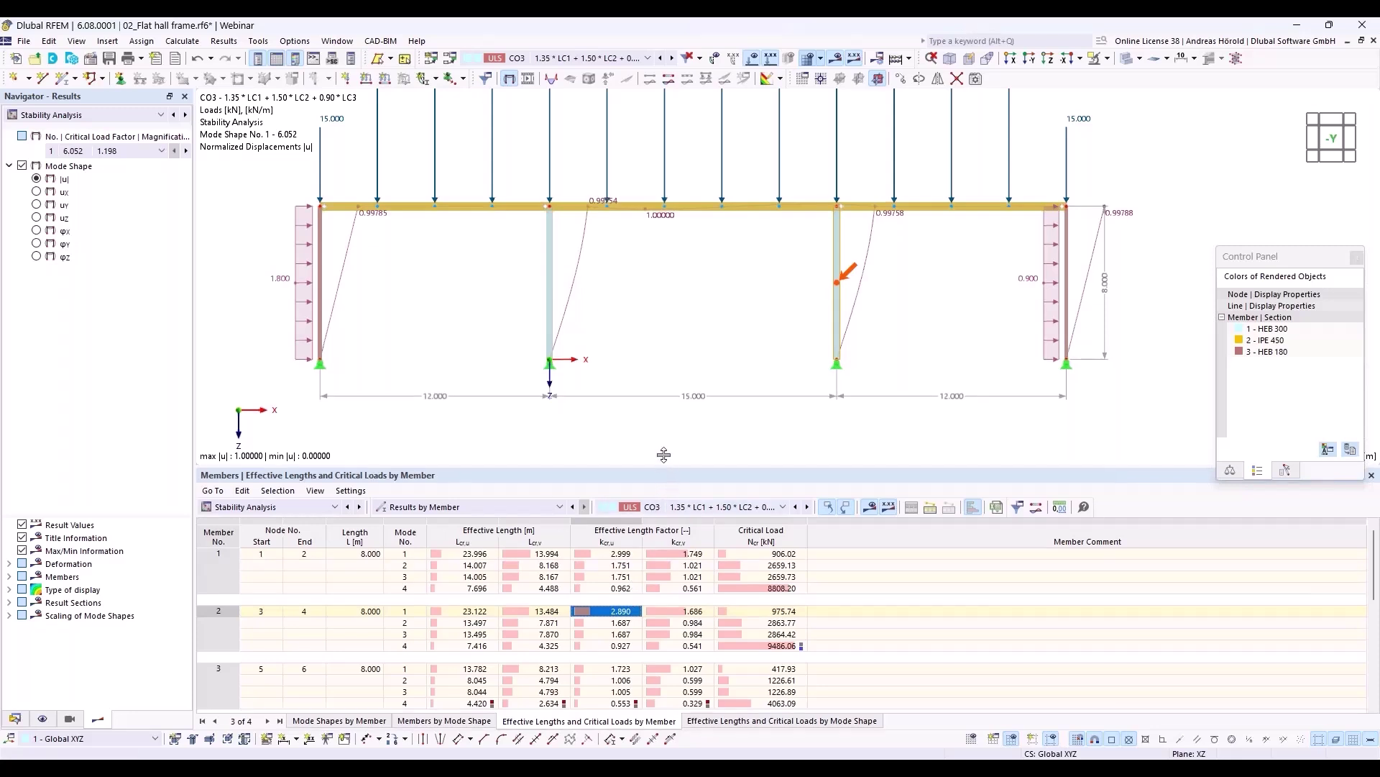
pyautogui.moveTo(663, 468); pyautogui.dragTo(661, 414)
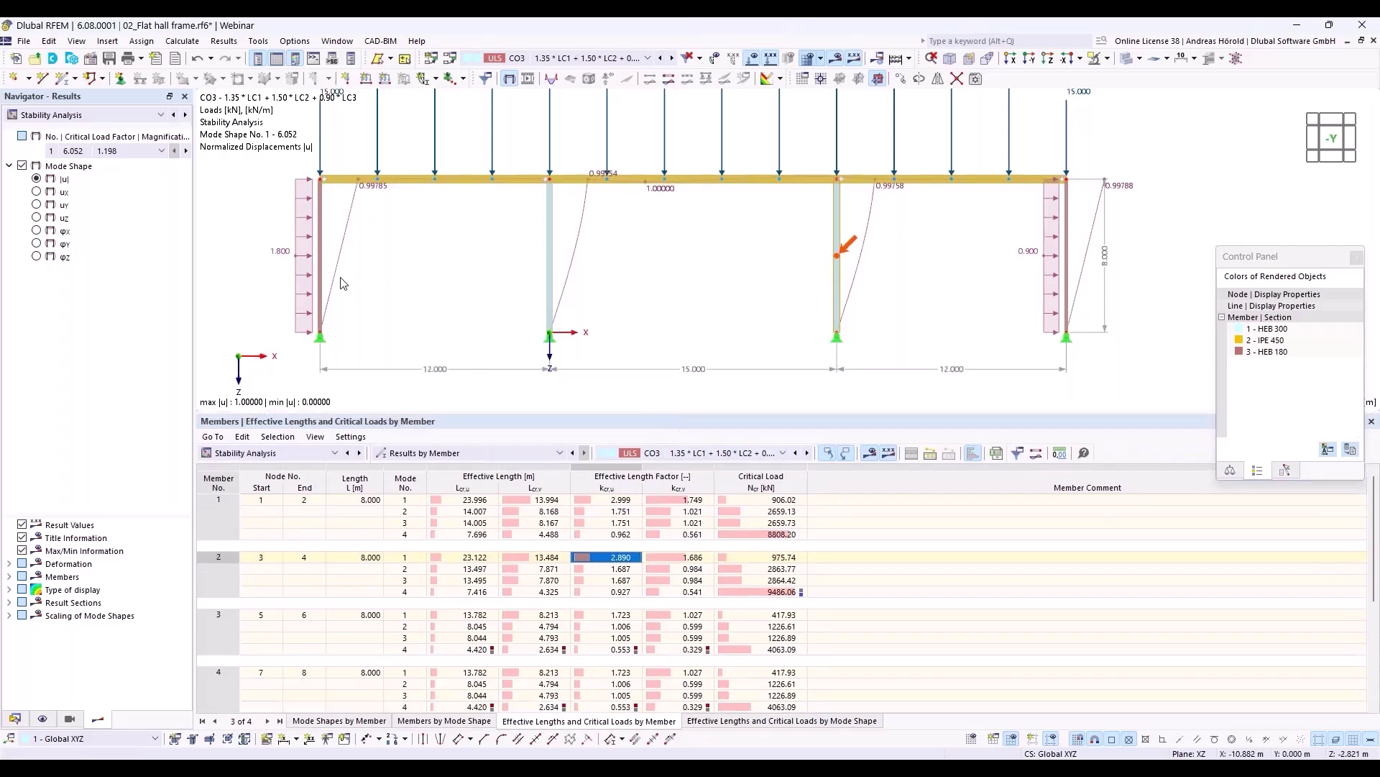
pyautogui.click(620, 615)
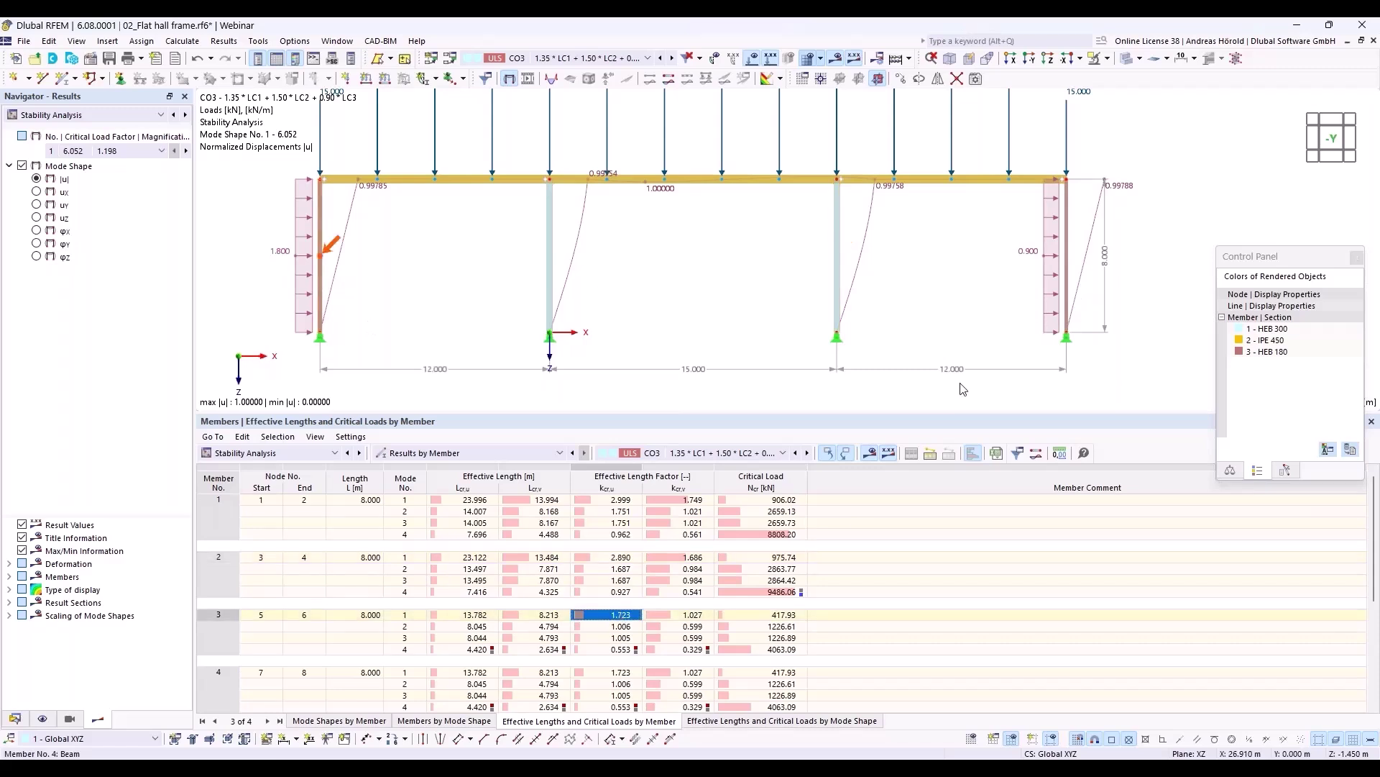
pyautogui.click(617, 674)
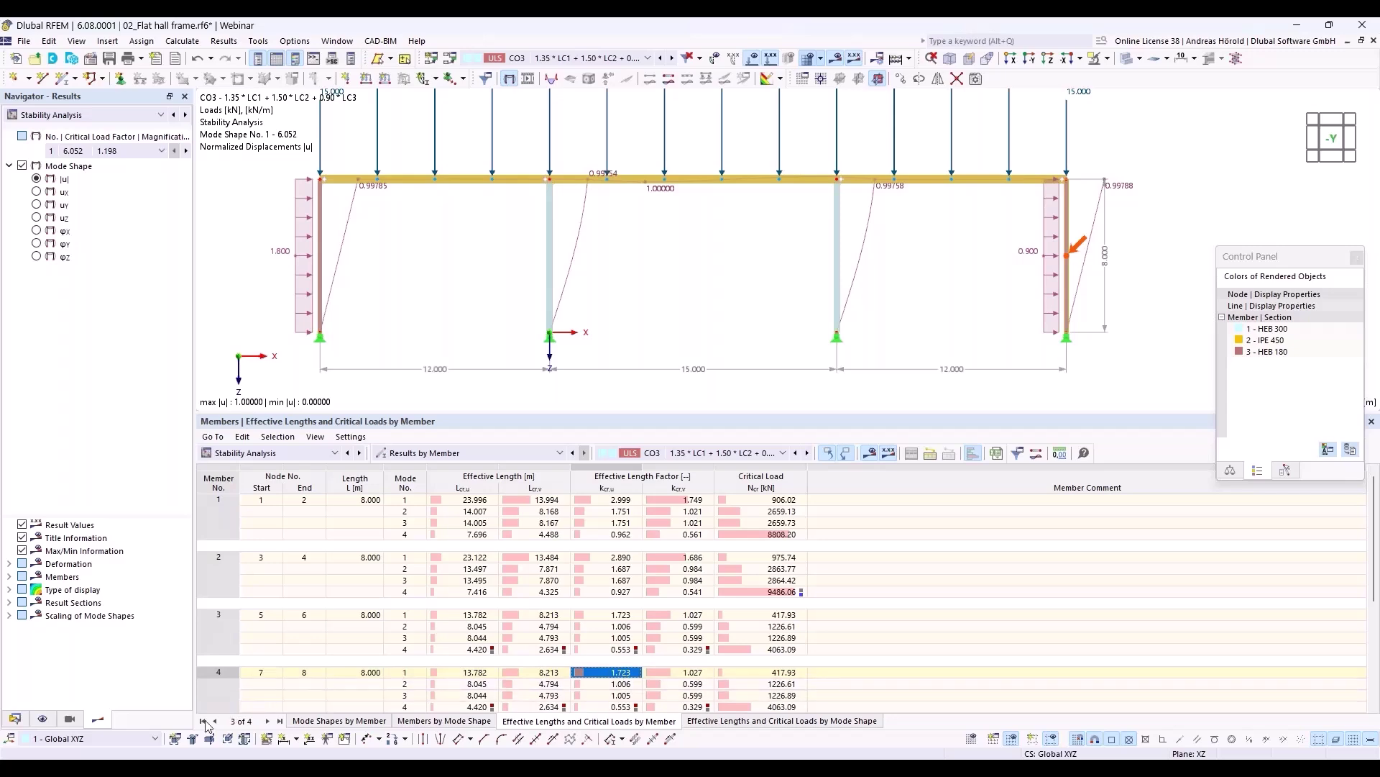
# - Switch design situation DS1 to the SA2 second-order (P-Δ) combination wizard, check that wizard's imperfection settings, and accept deleting the existing results
pyautogui.click(14, 718)
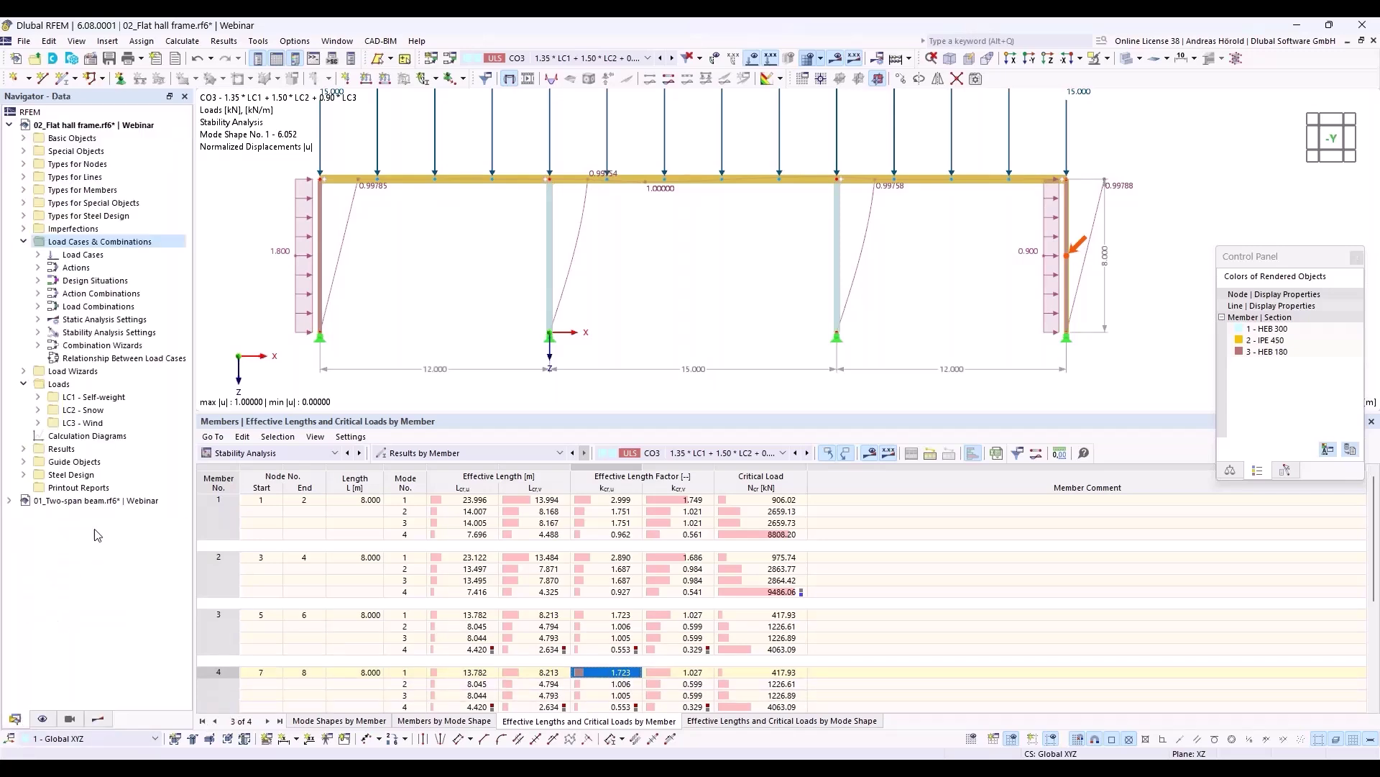
pyautogui.click(38, 280)
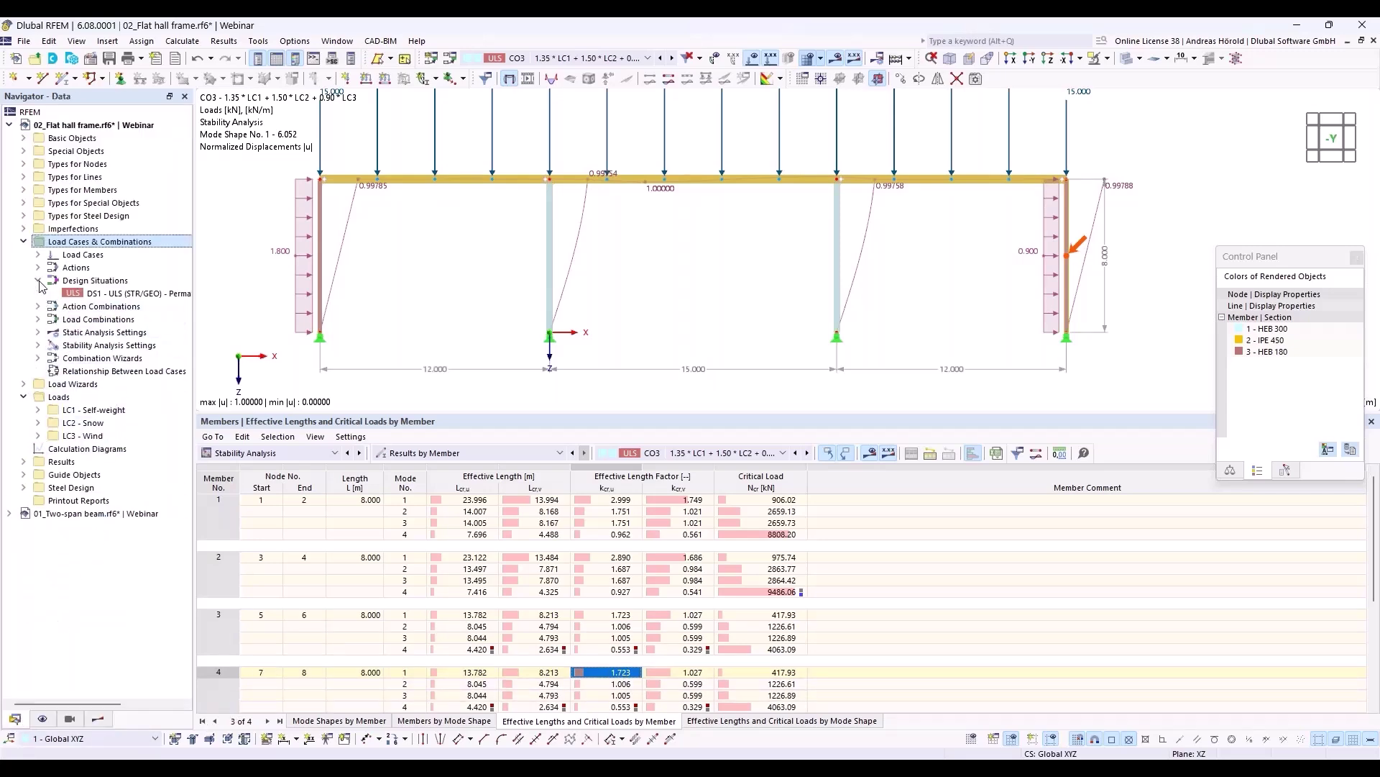
pyautogui.doubleClick(124, 293)
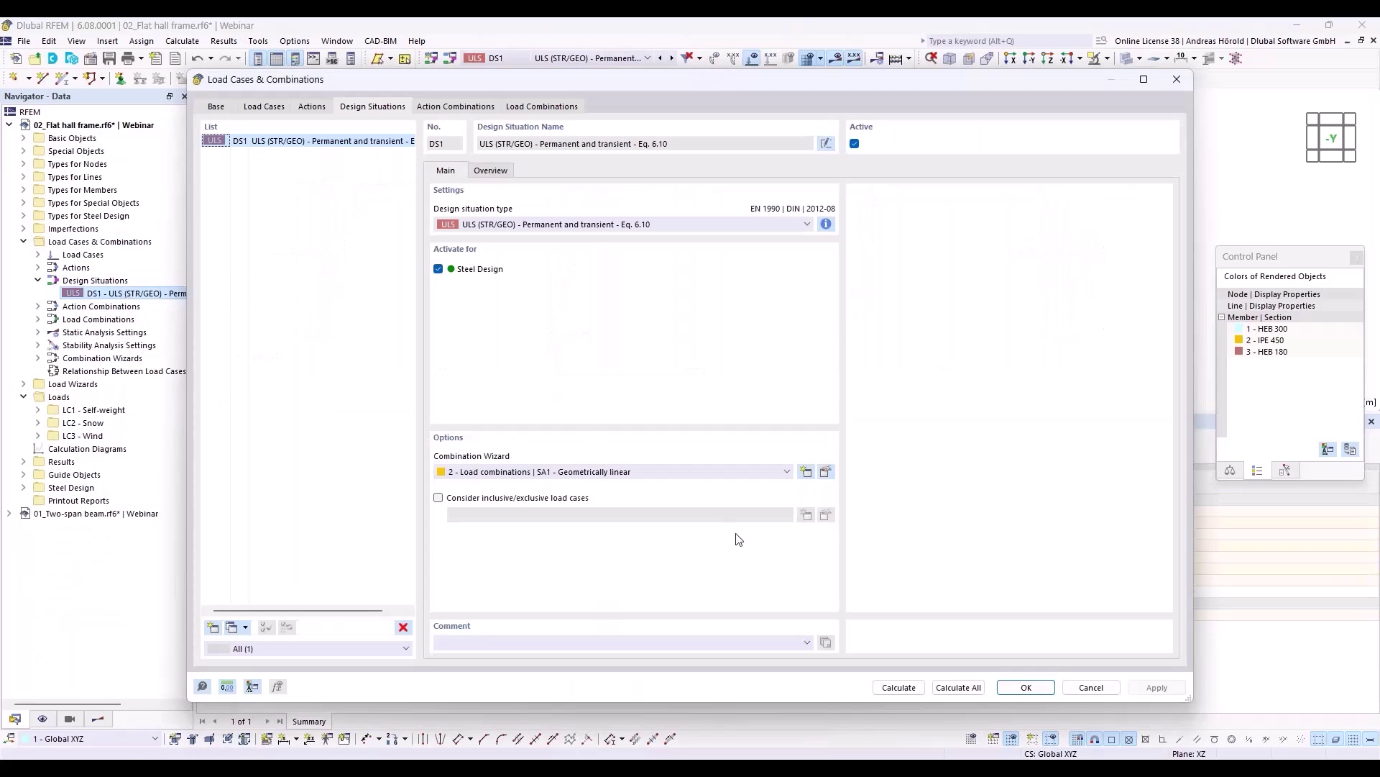
pyautogui.click(656, 473)
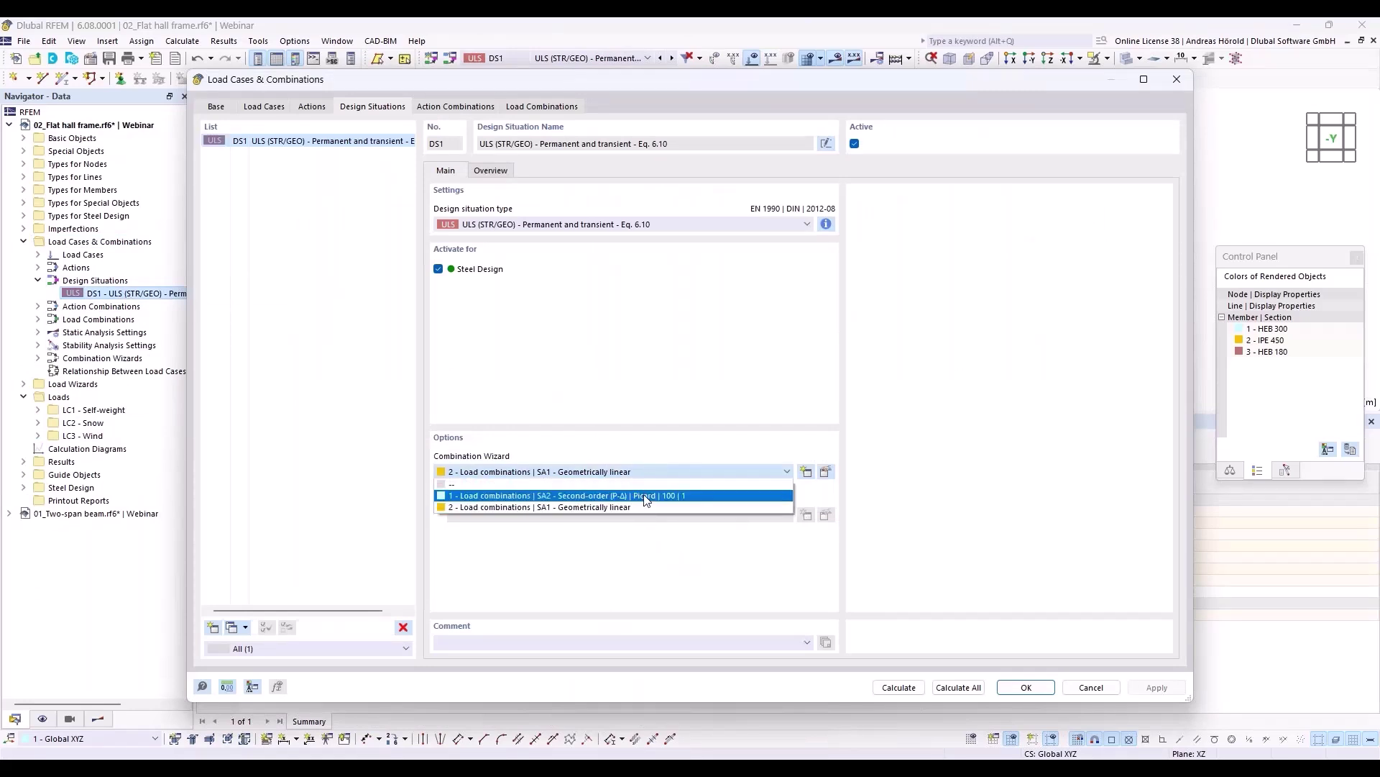
pyautogui.click(645, 496)
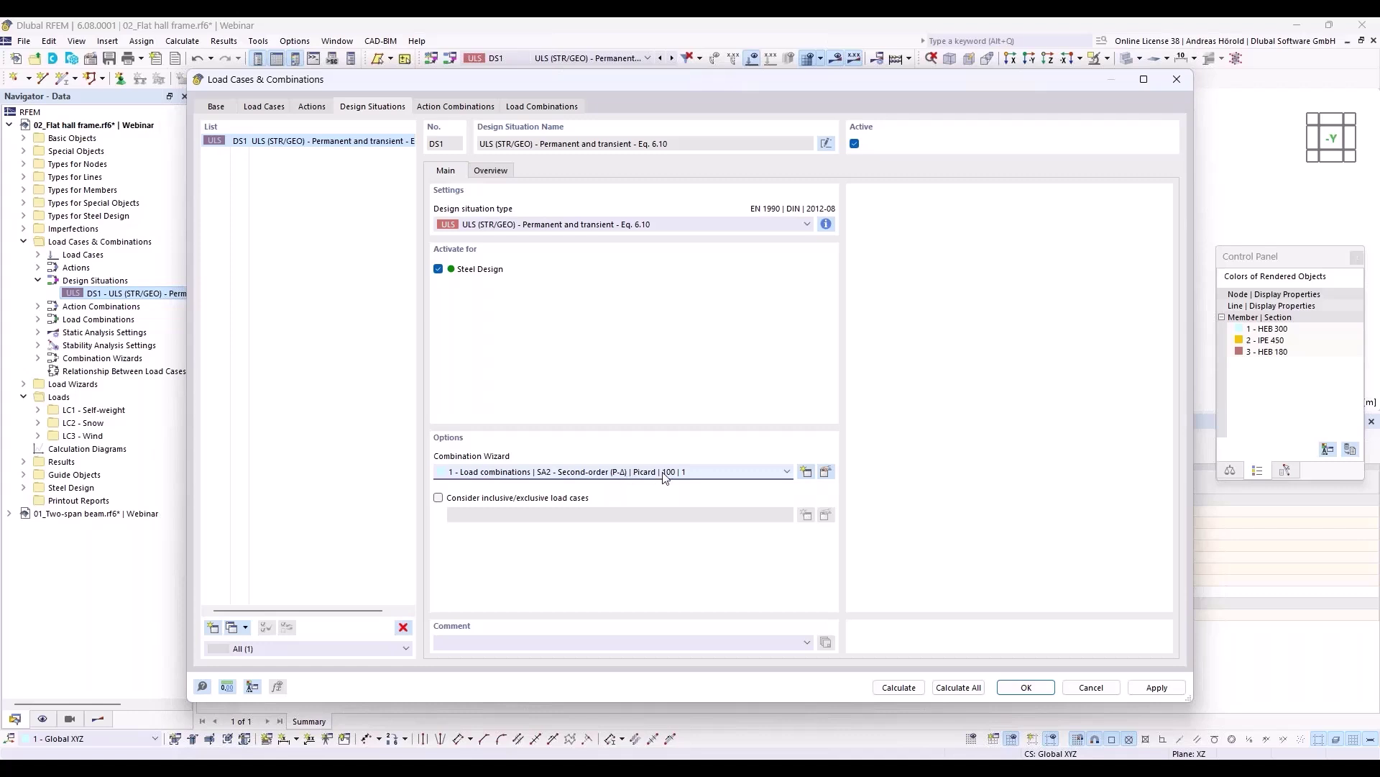
pyautogui.click(825, 472)
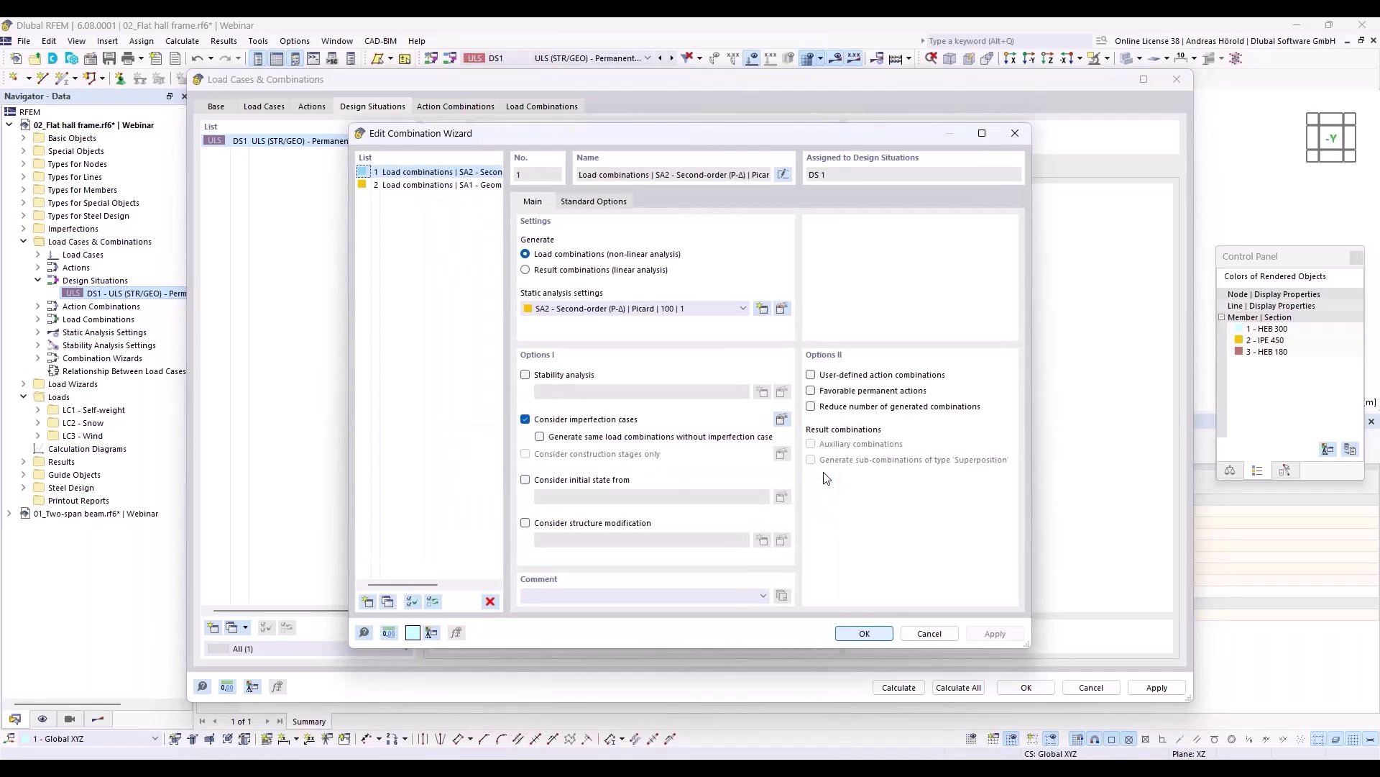
pyautogui.click(870, 634)
pyautogui.click(1026, 687)
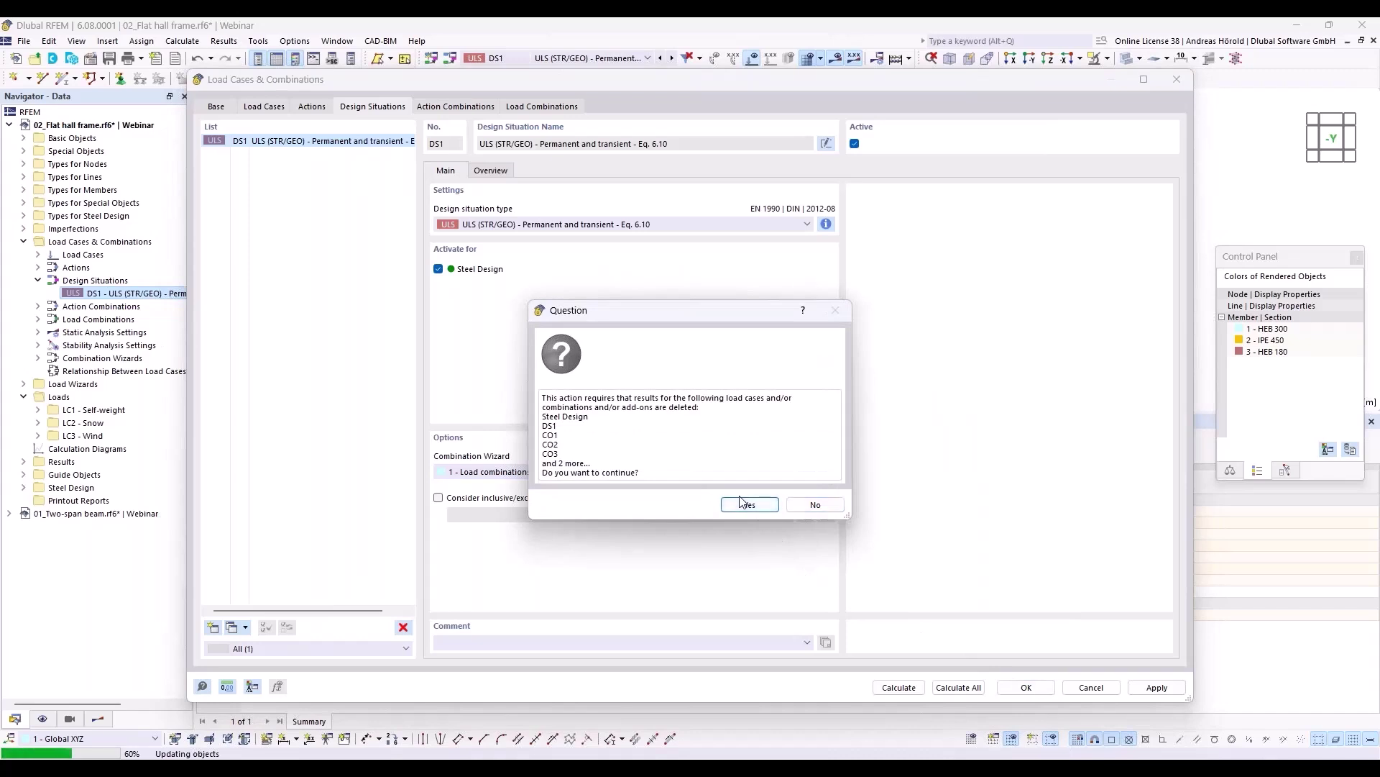
pyautogui.click(746, 504)
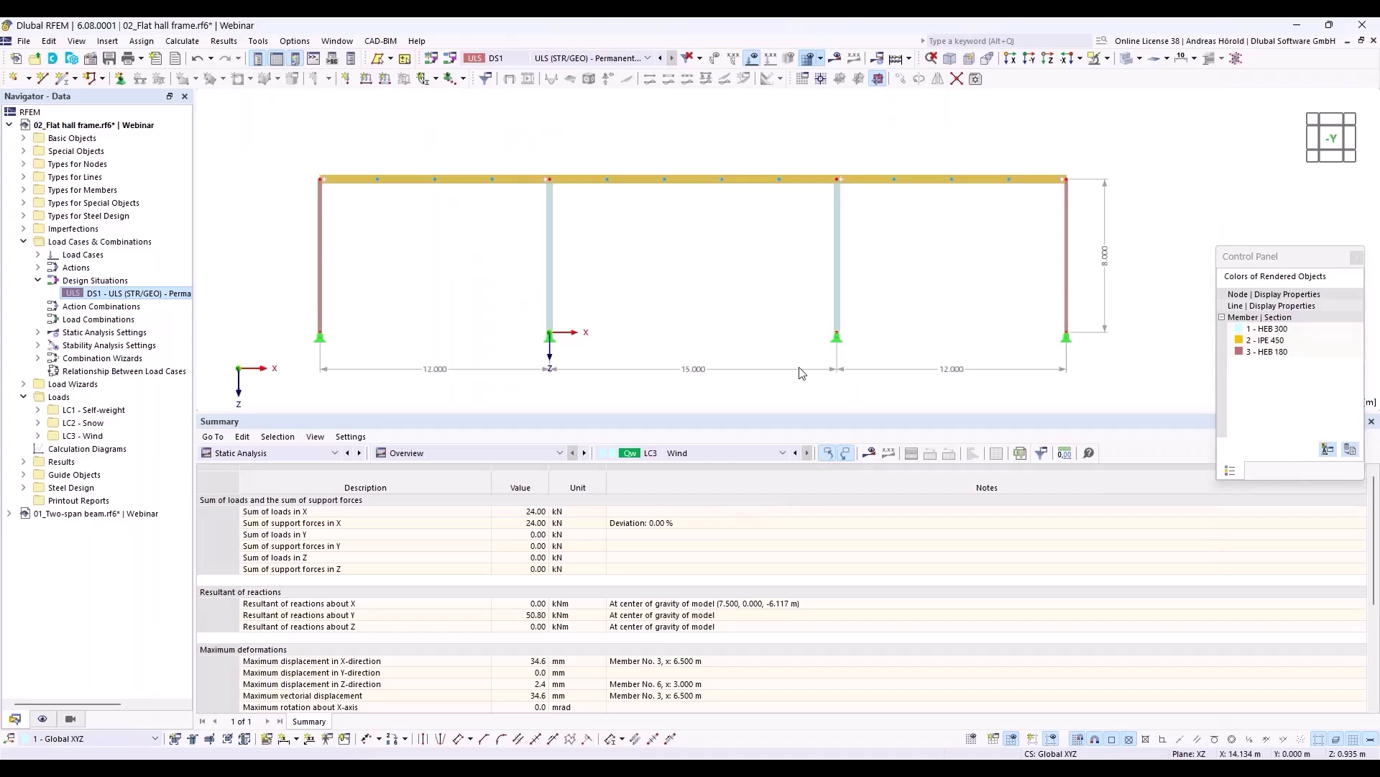
# - Create and assign new effective lengths for the two HEB 300 inner columns (members 1 and 2) with ky/u set to 3.00
pyautogui.moveTo(792, 417); pyautogui.dragTo(787, 609)
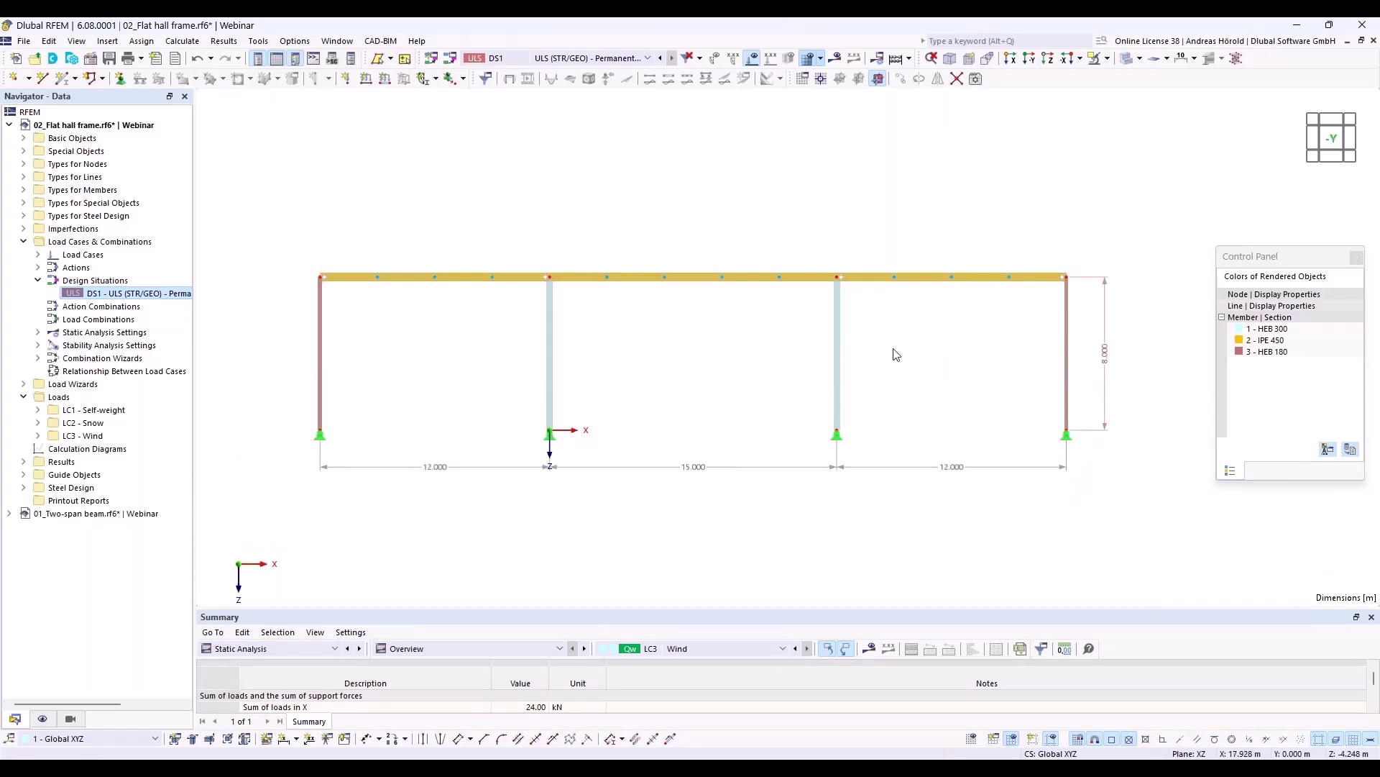
pyautogui.rightClick(549, 362)
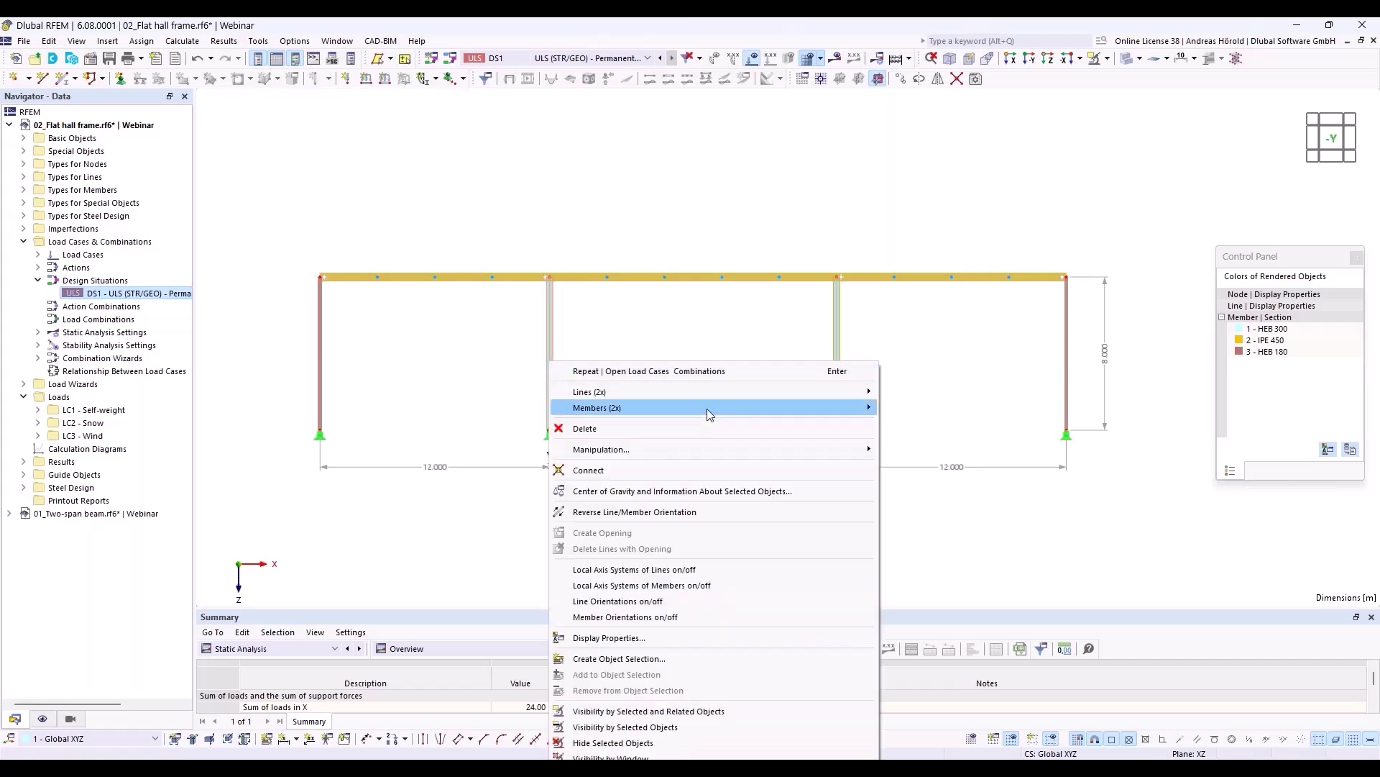
pyautogui.moveTo(709, 407)
pyautogui.click(908, 408)
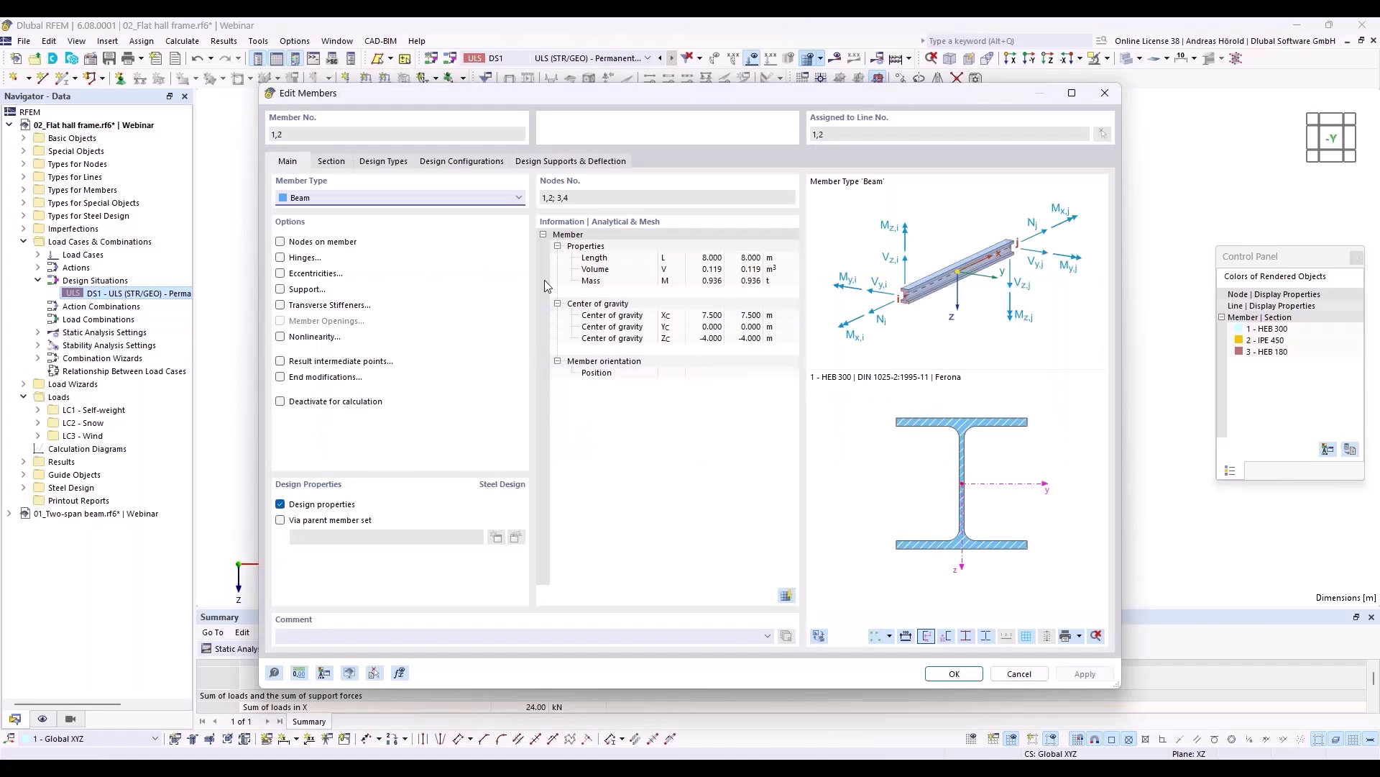
pyautogui.click(453, 164)
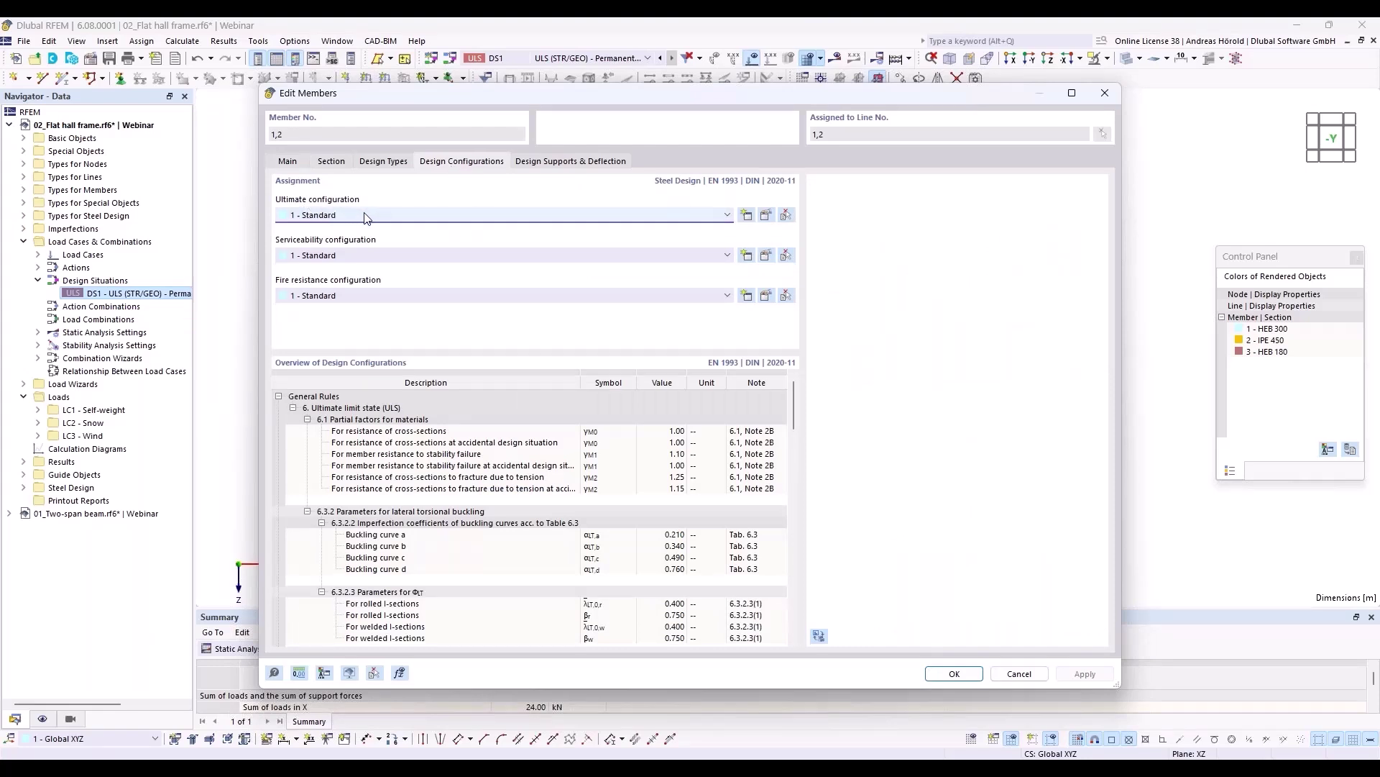
pyautogui.click(386, 164)
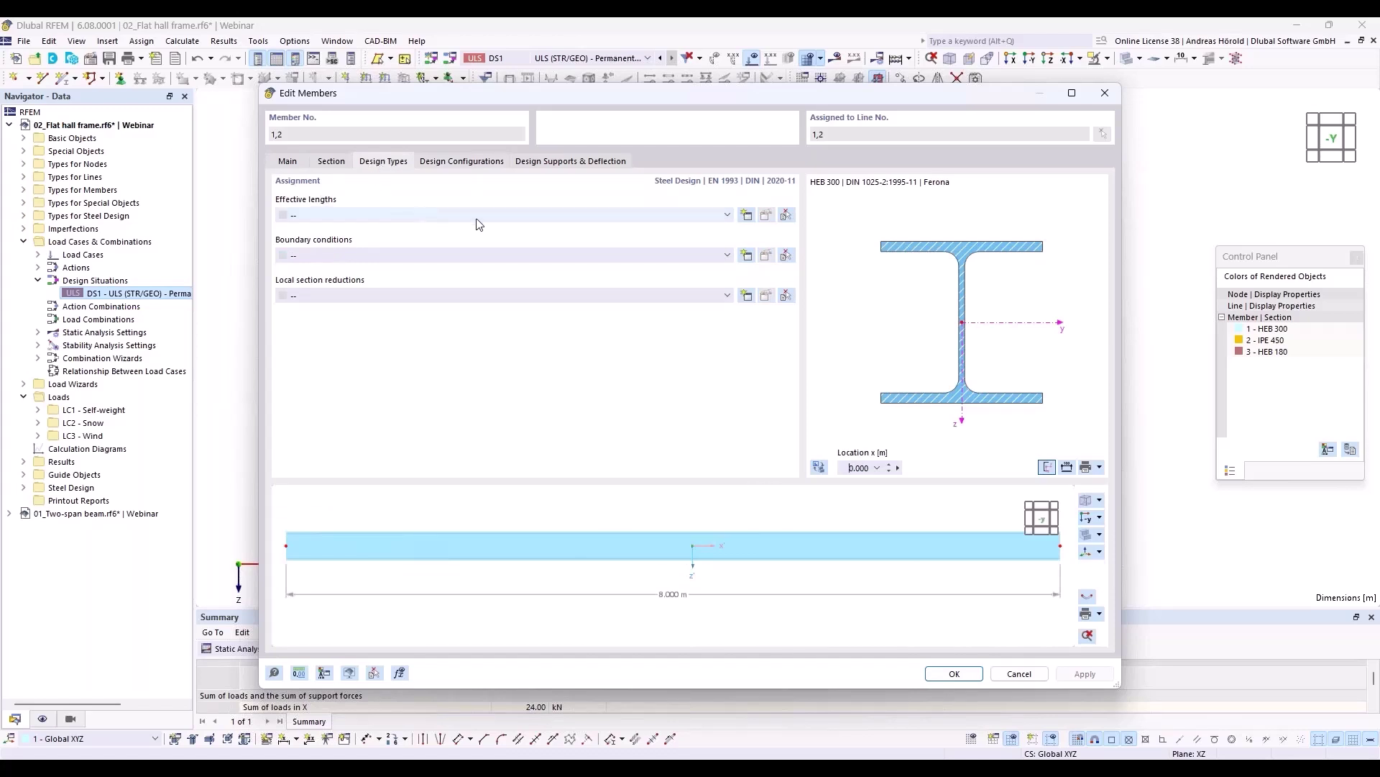
pyautogui.click(747, 216)
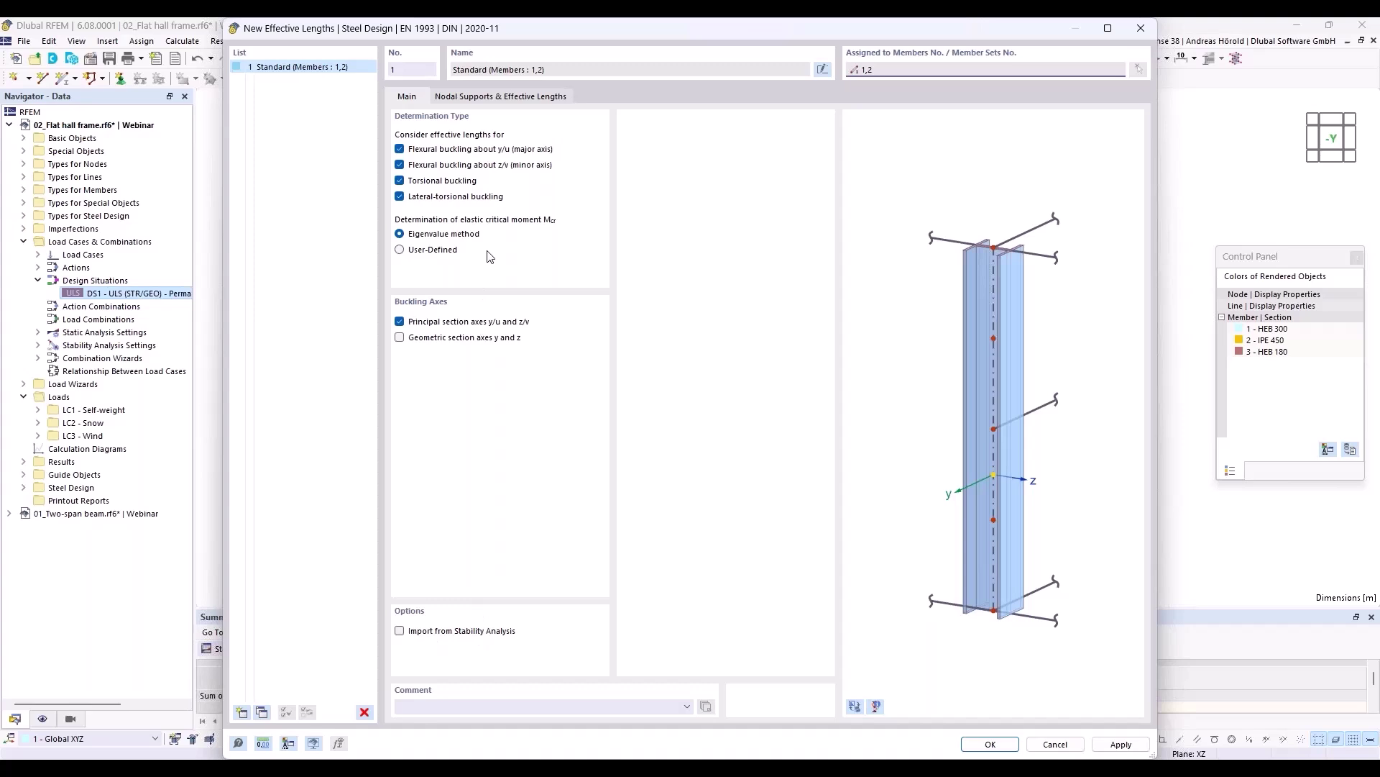
pyautogui.click(495, 98)
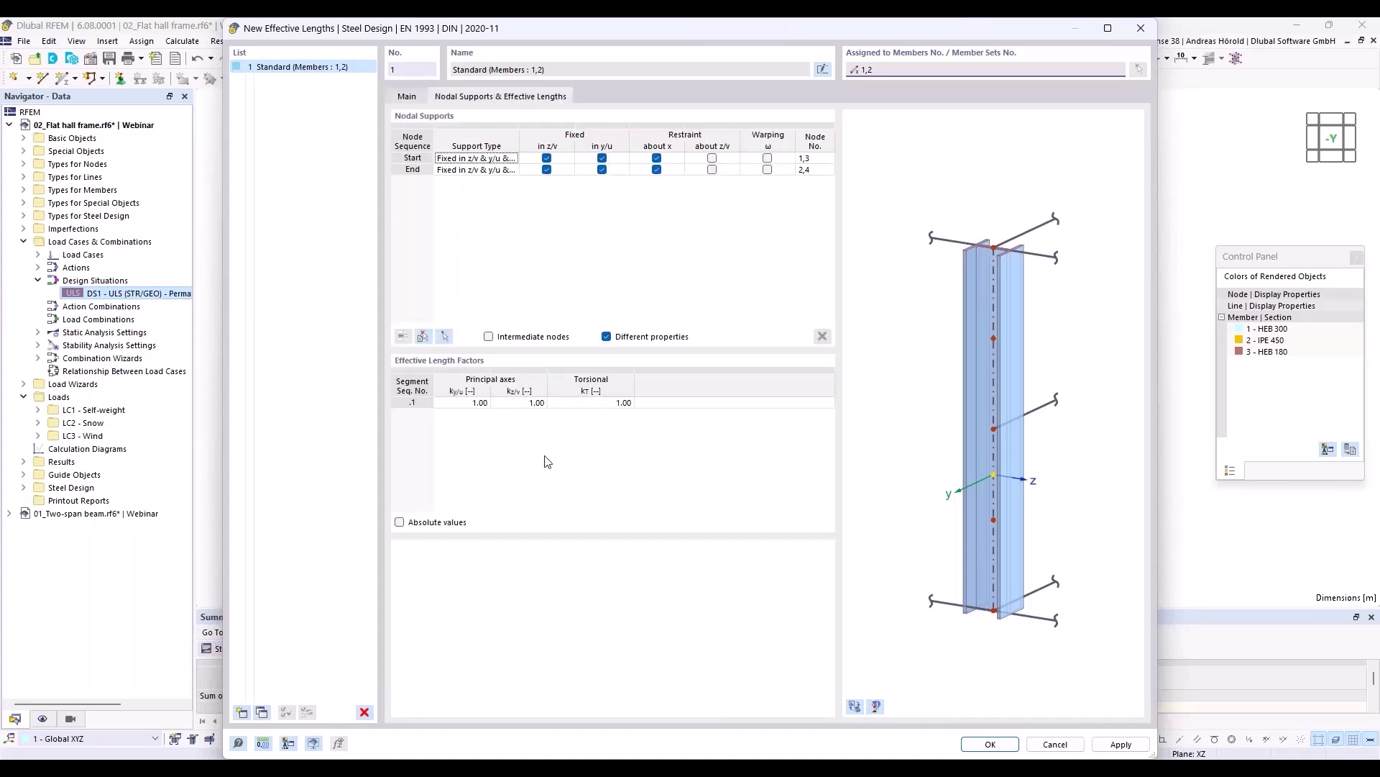
pyautogui.click(475, 403)
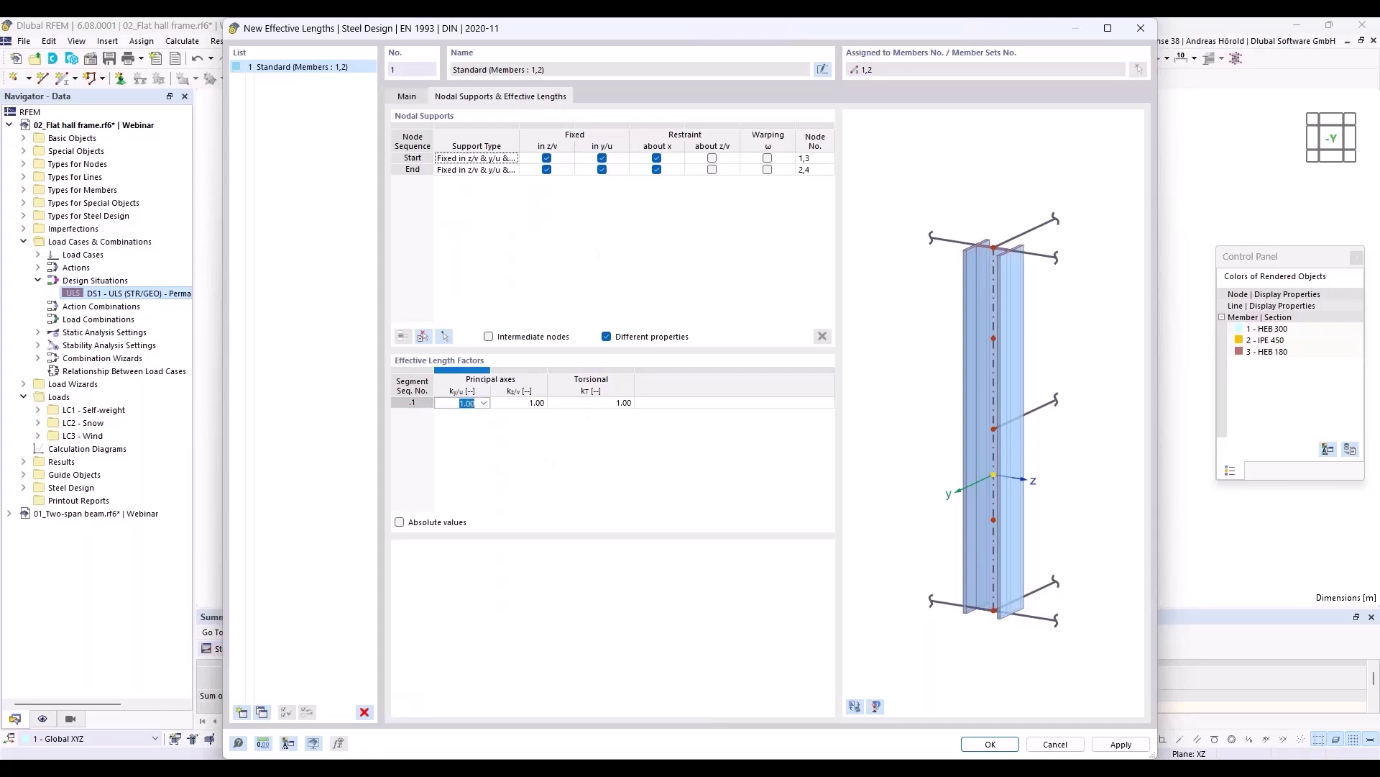
pyautogui.write('3')
pyautogui.click(990, 745)
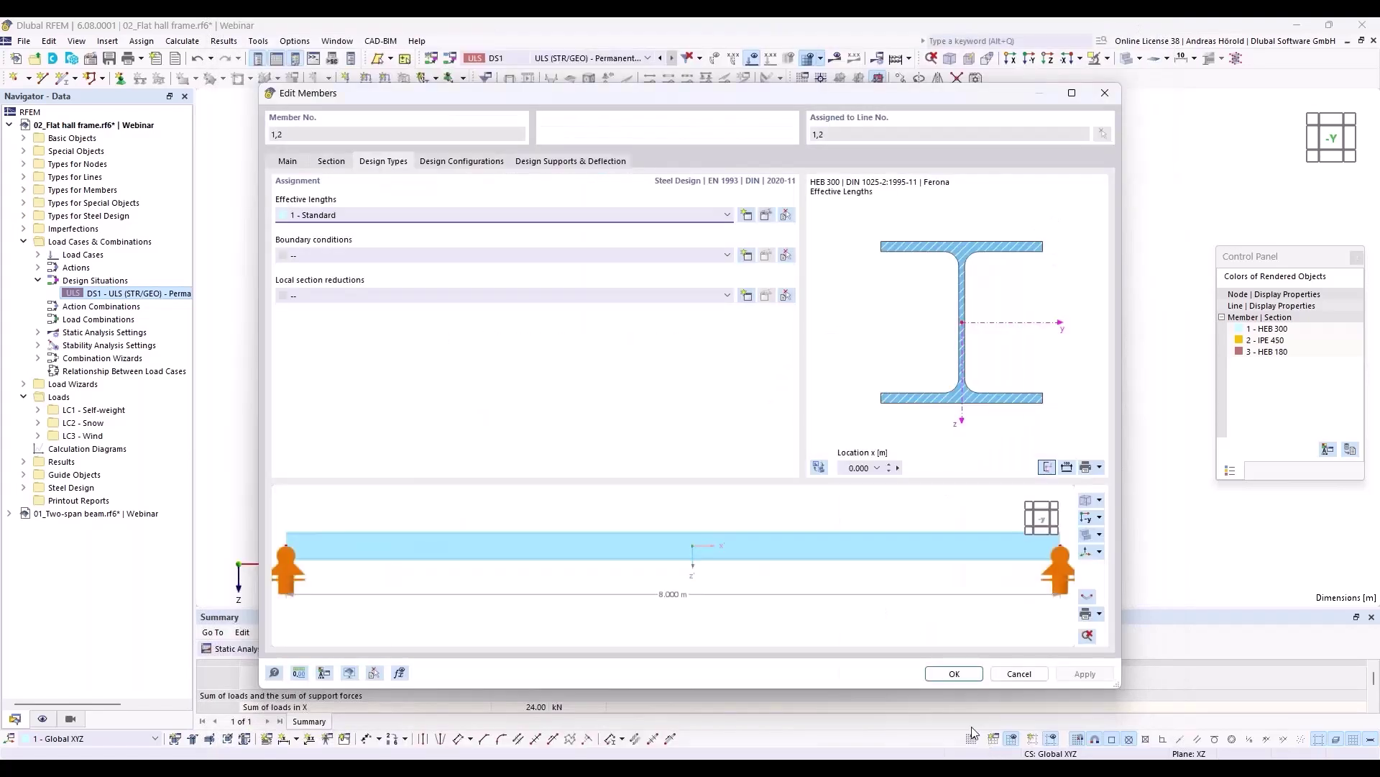
pyautogui.click(953, 675)
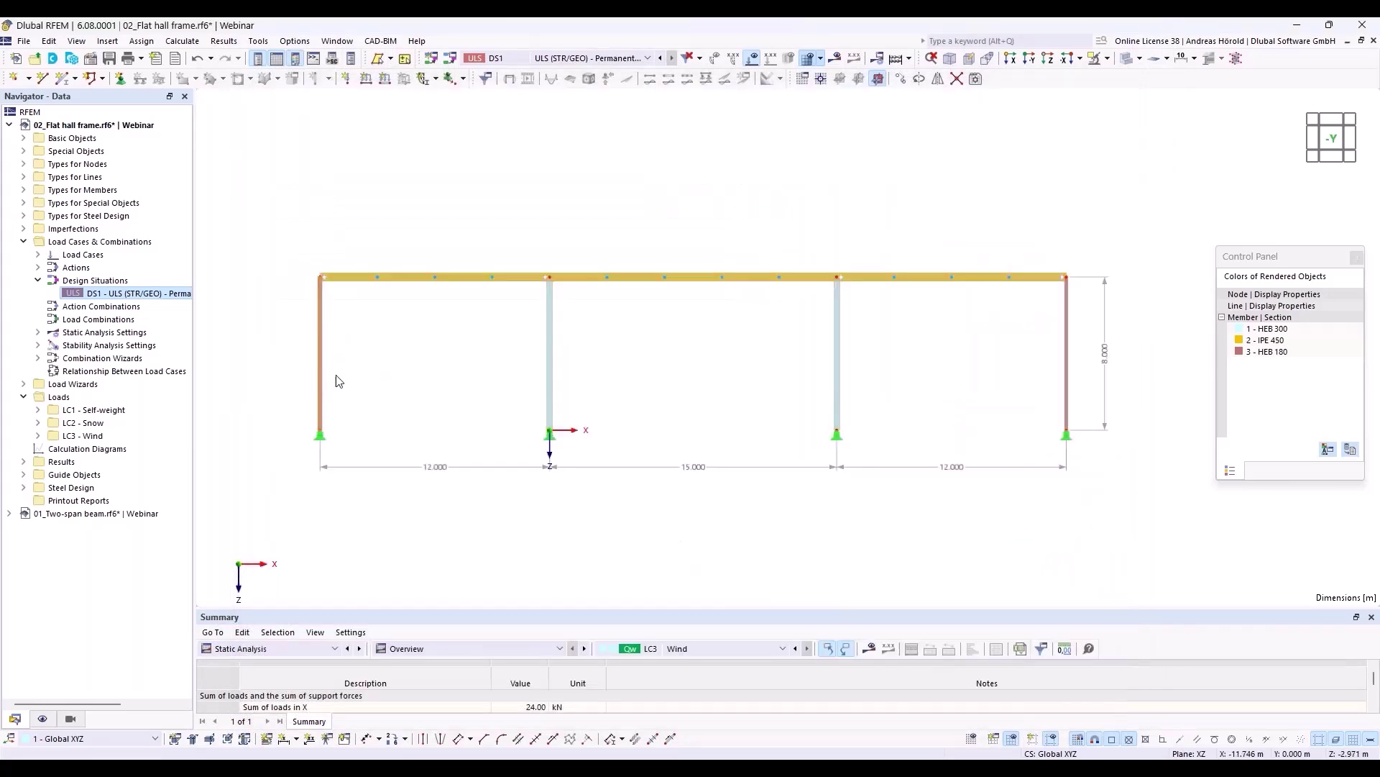
# - Create and assign new effective lengths for the two HEB 180 outer columns (members 3 and 4) with ky/u set to 1.72
pyautogui.rightClick(1067, 361)
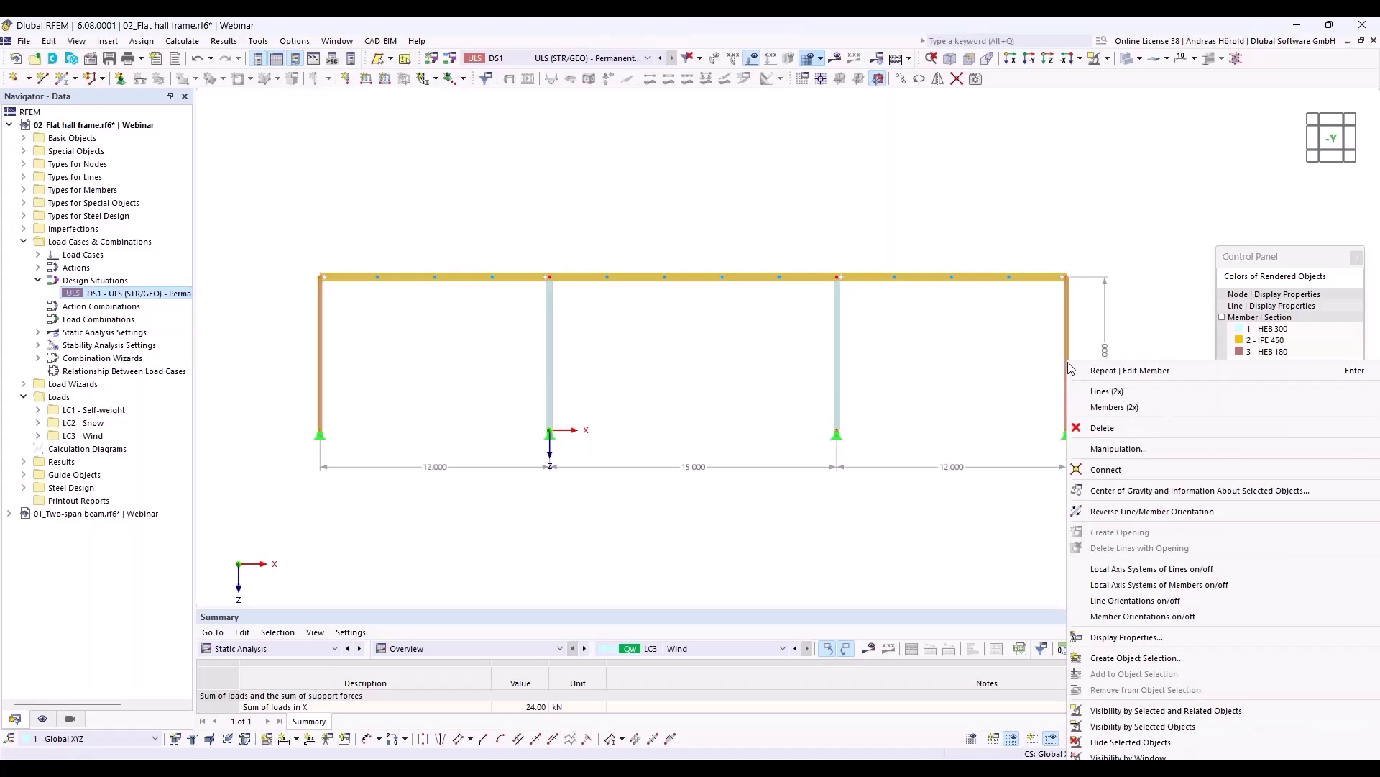
pyautogui.moveTo(1100, 408)
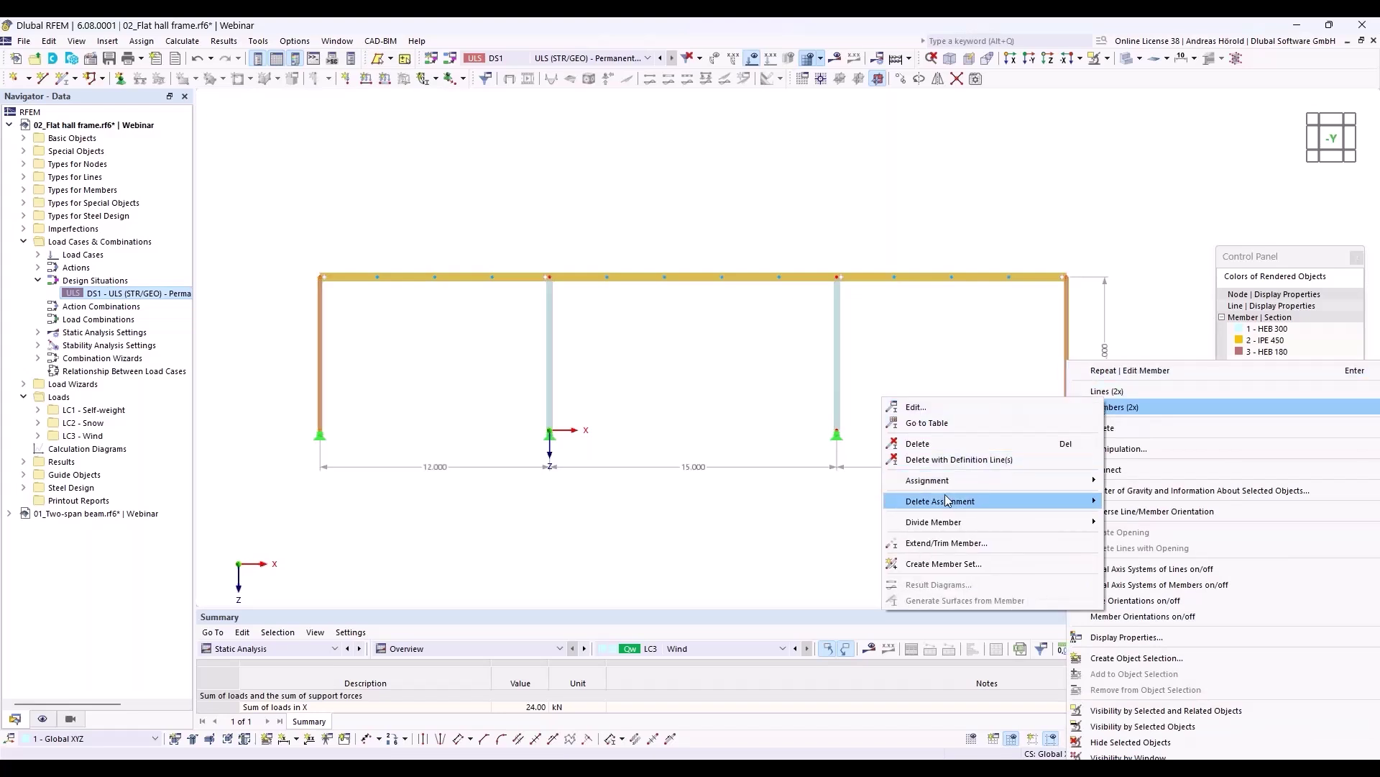
pyautogui.moveTo(946, 508)
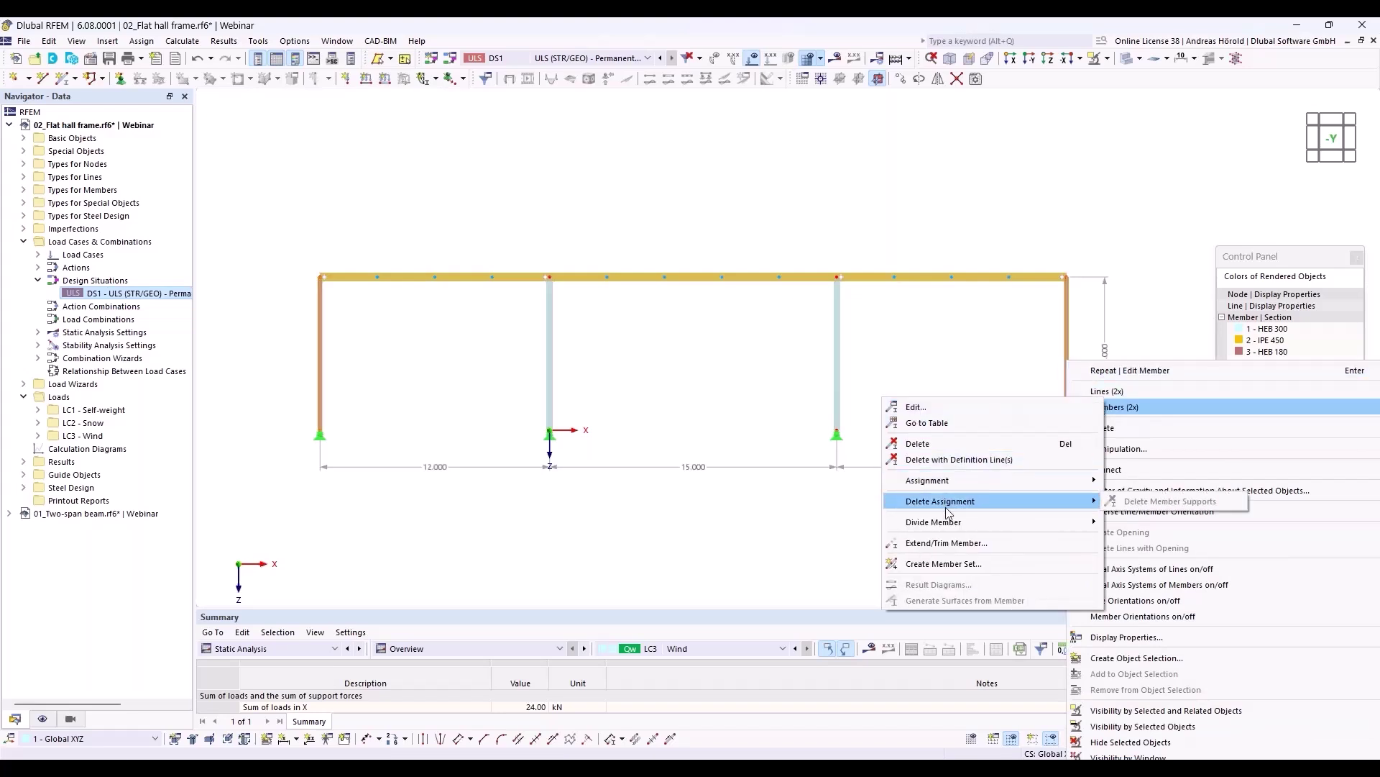
pyautogui.click(988, 407)
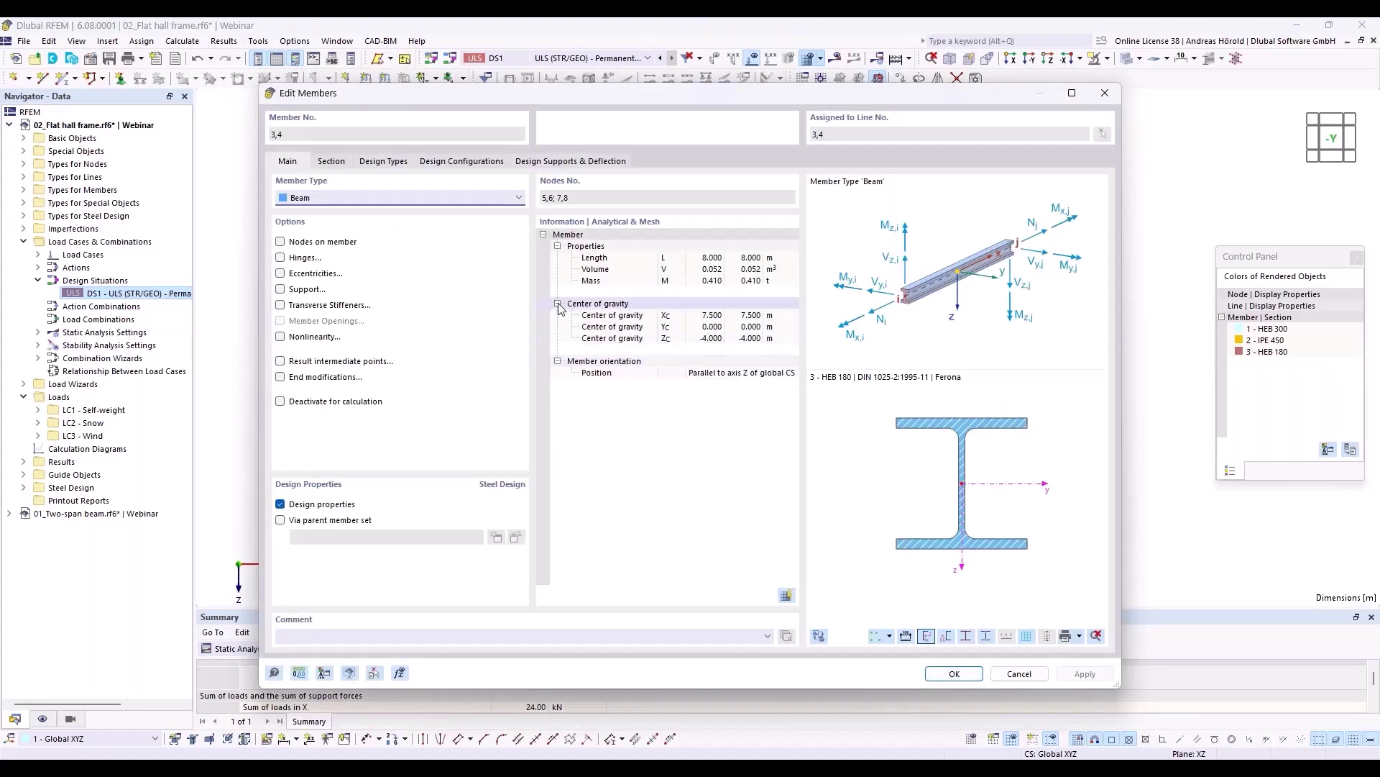
pyautogui.click(382, 162)
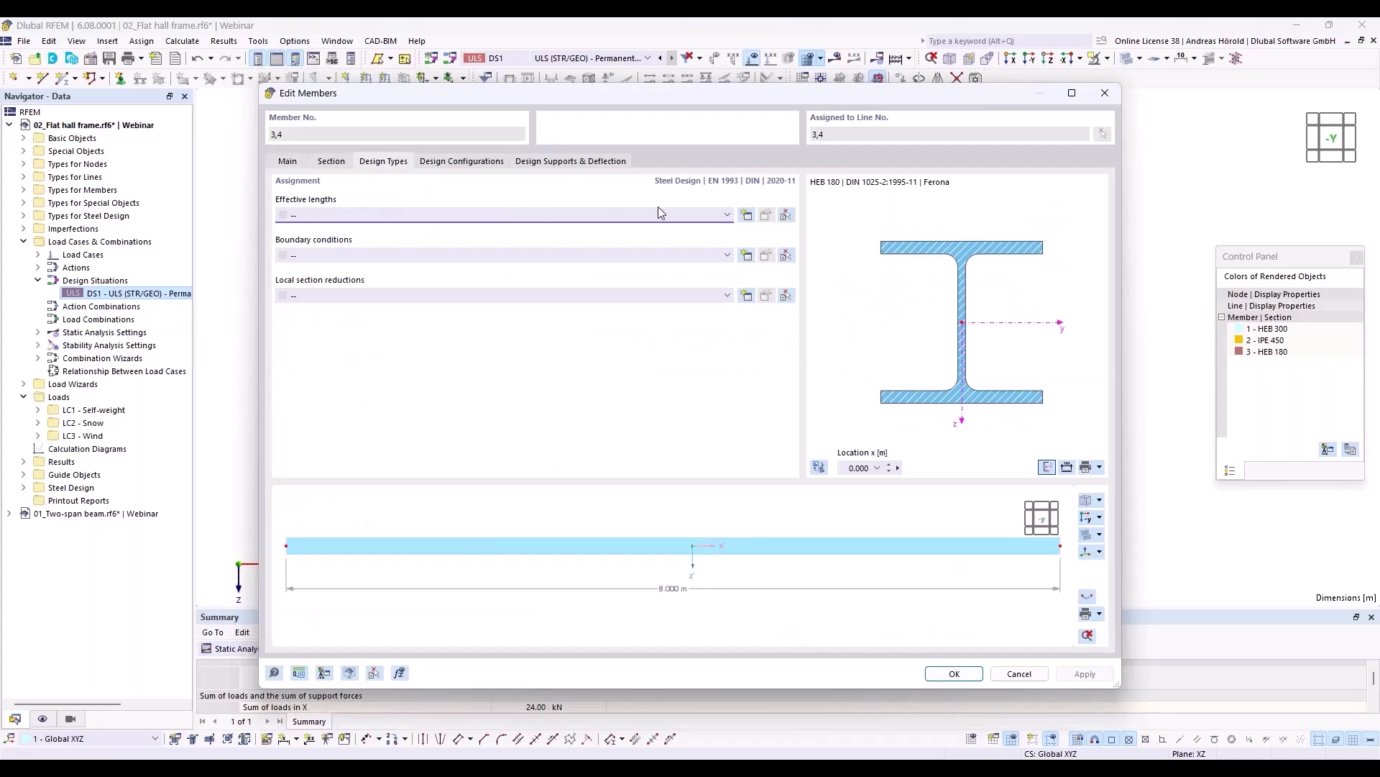
pyautogui.click(746, 214)
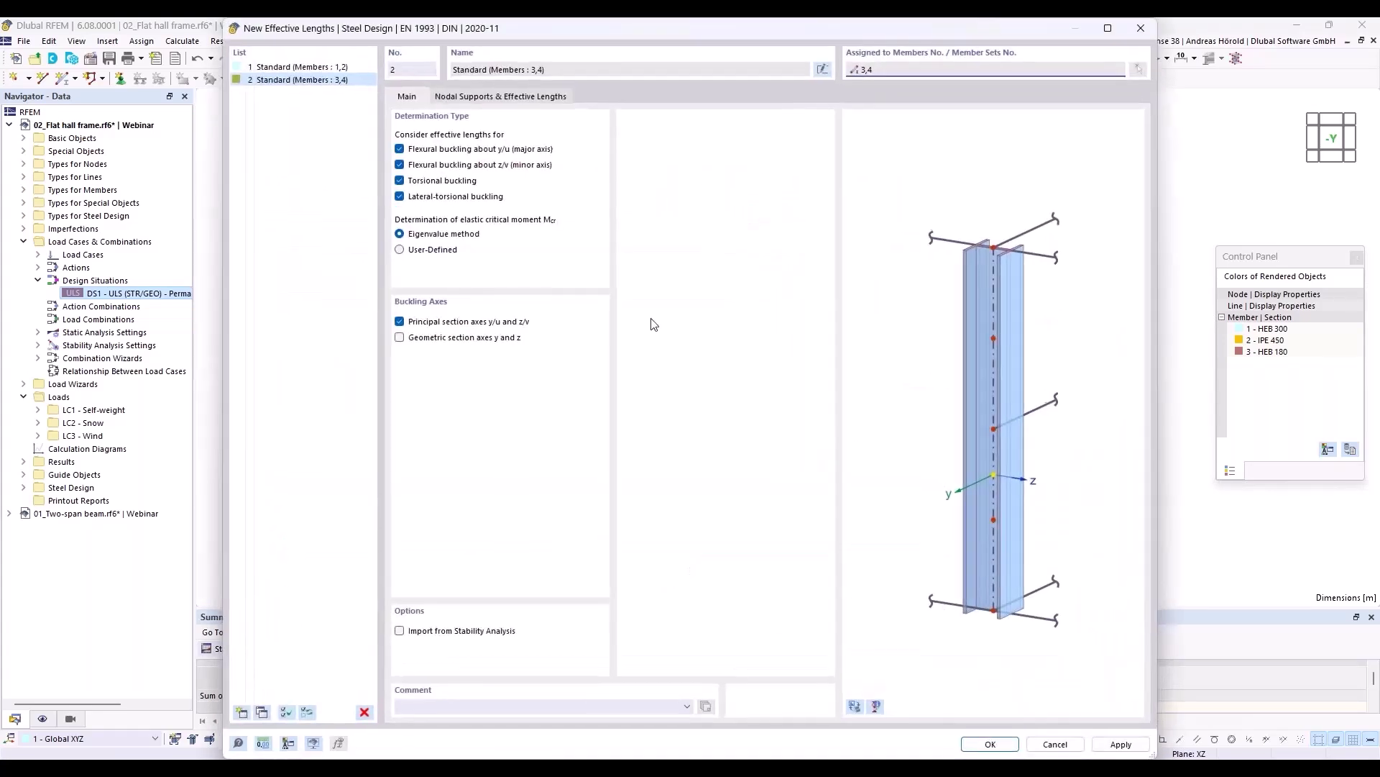
pyautogui.click(483, 100)
pyautogui.click(469, 402)
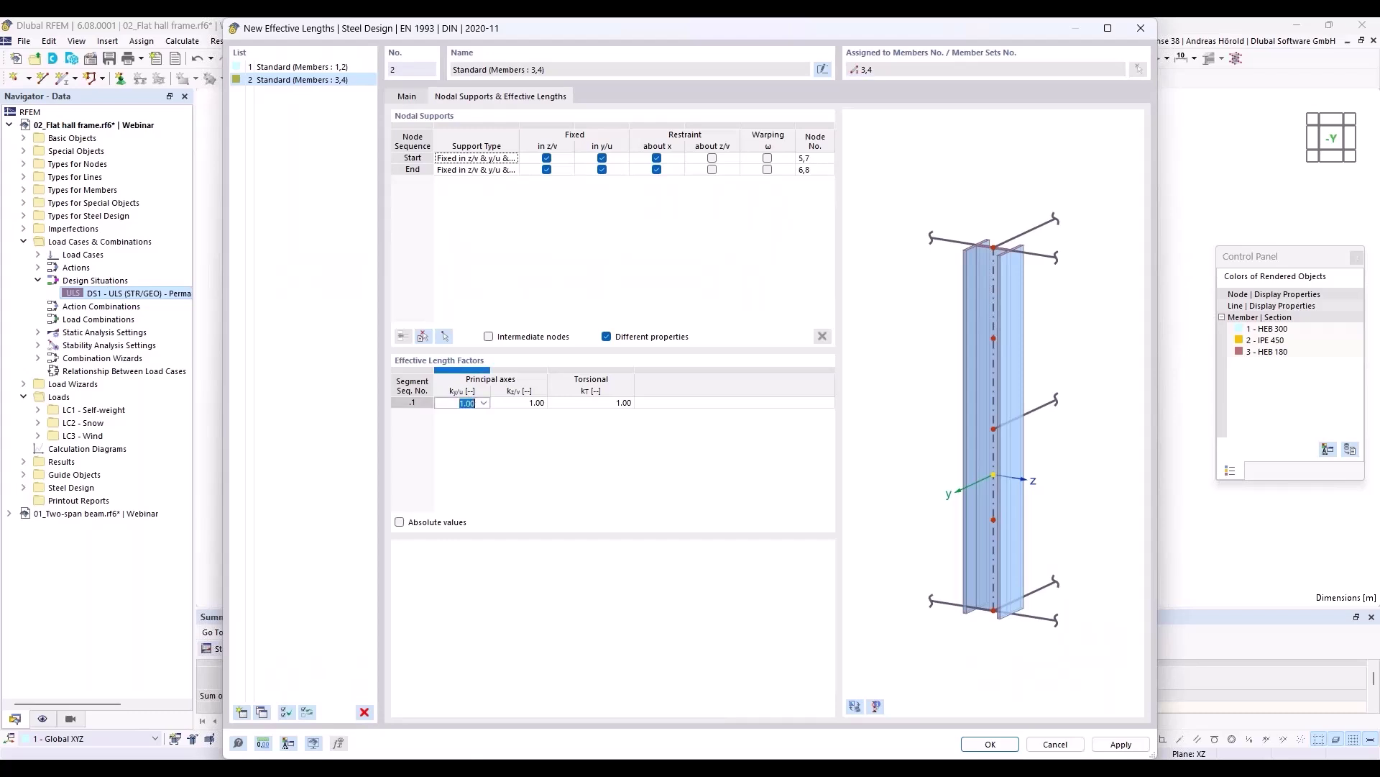
pyautogui.write('1')
pyautogui.click(983, 744)
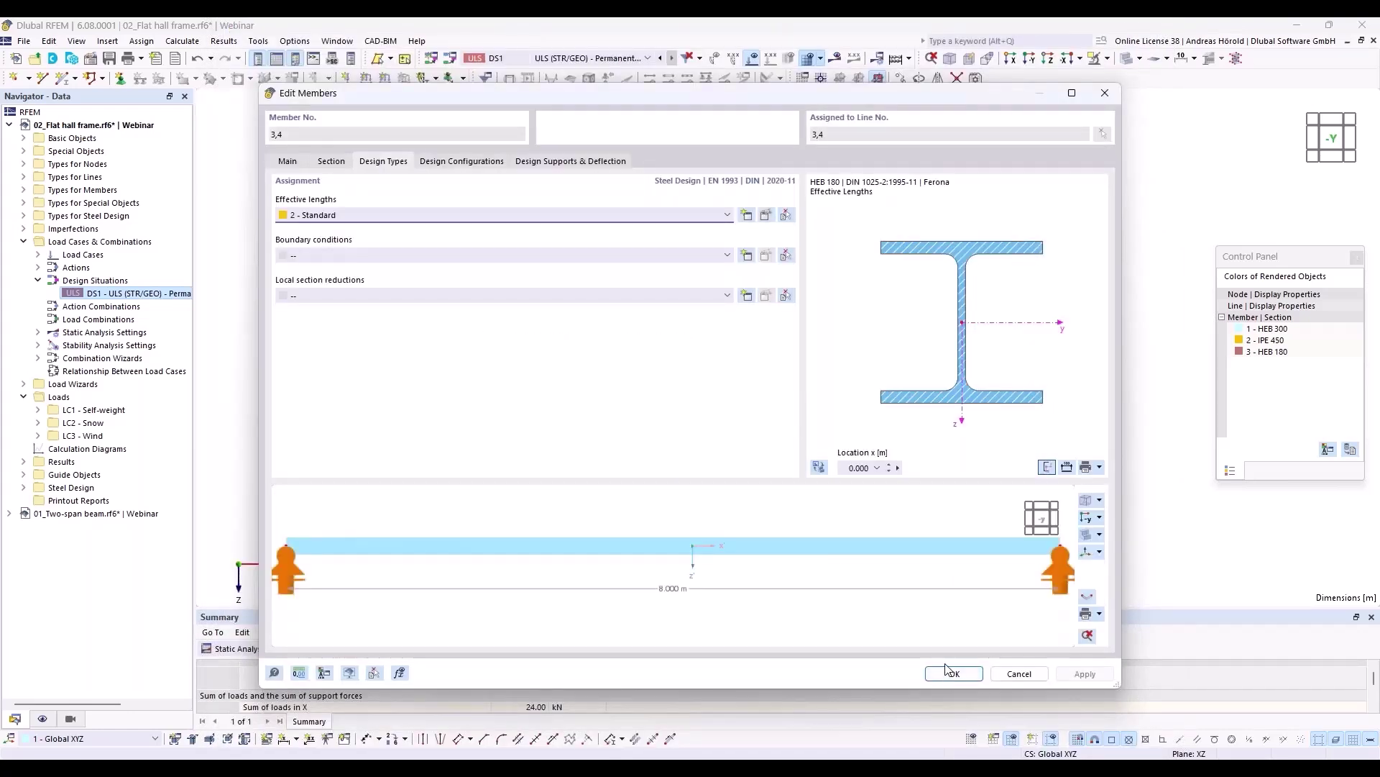
pyautogui.click(951, 672)
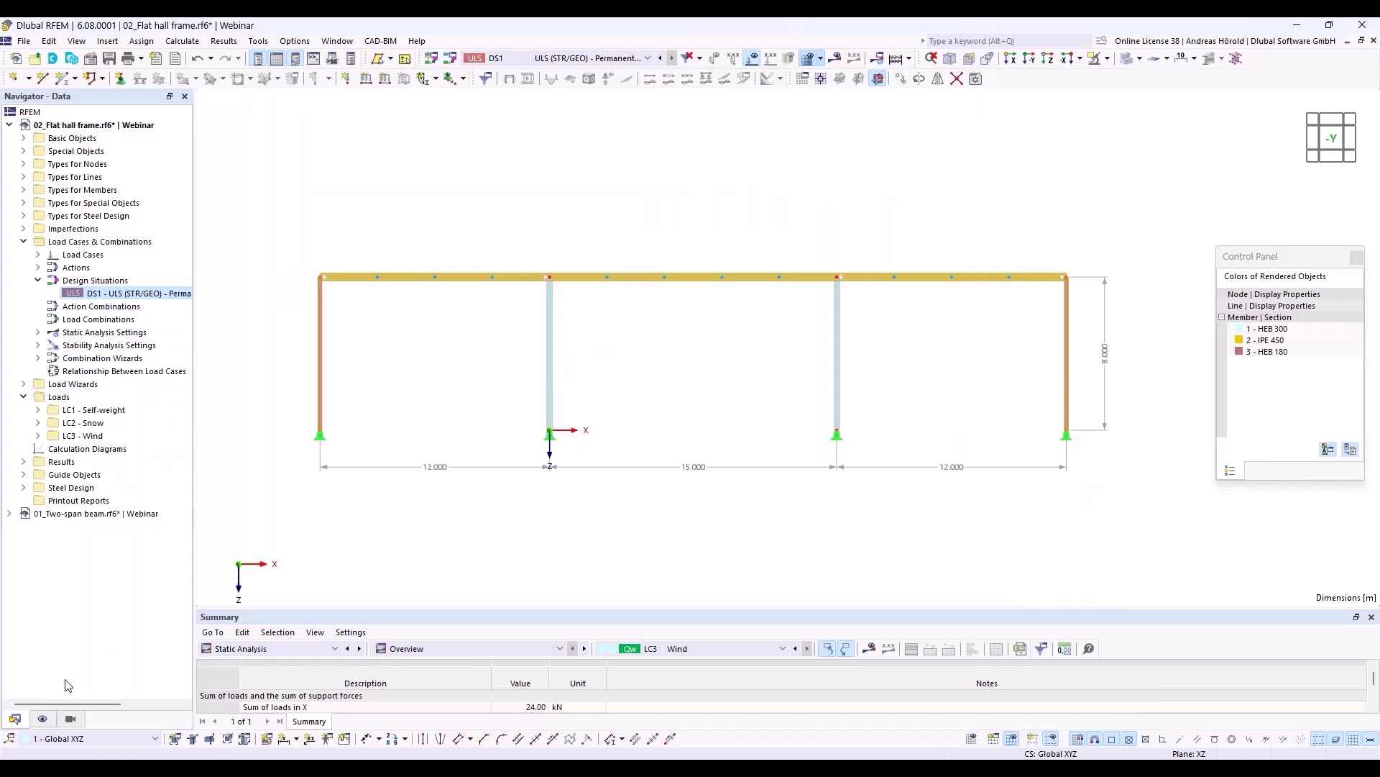
# - Turn on the display of member effective lengths for steel design in the model view
pyautogui.click(42, 719)
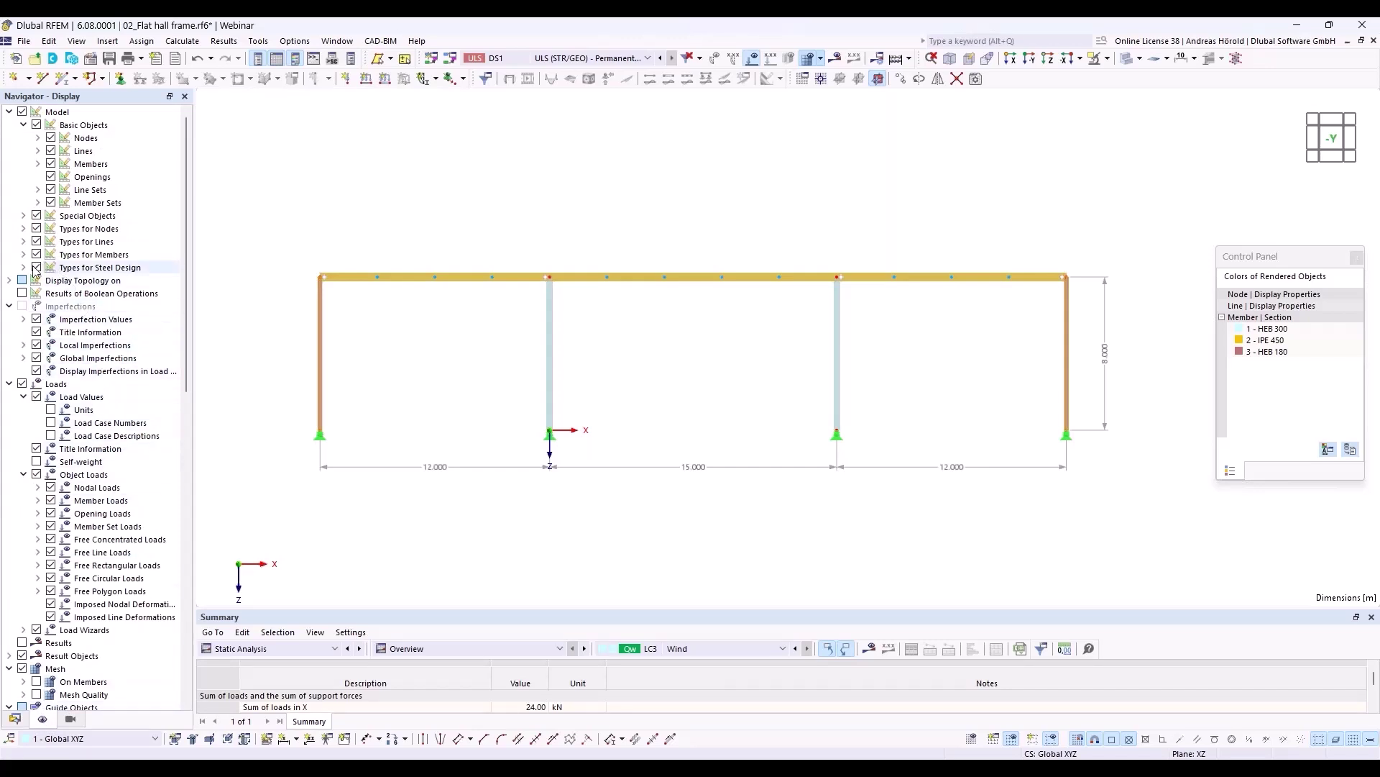
pyautogui.click(24, 268)
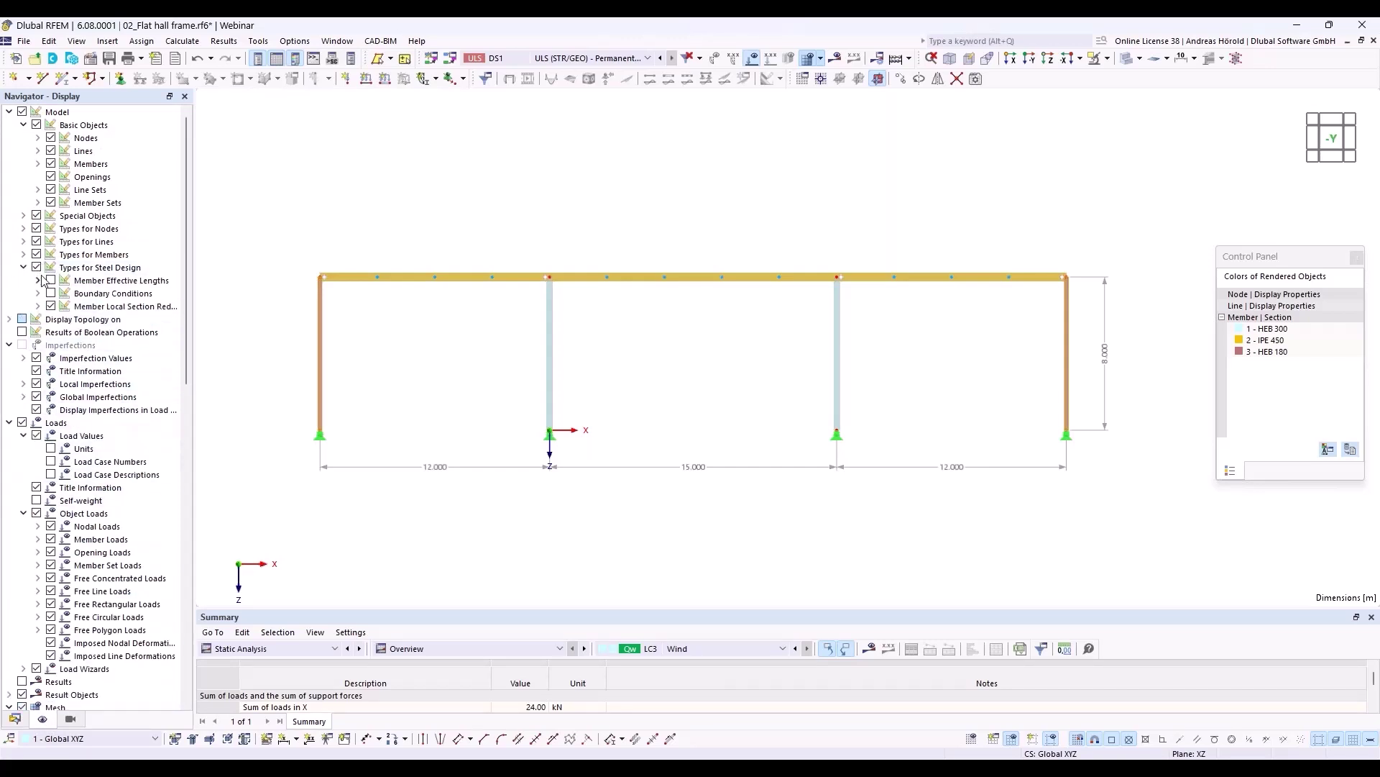
pyautogui.click(50, 280)
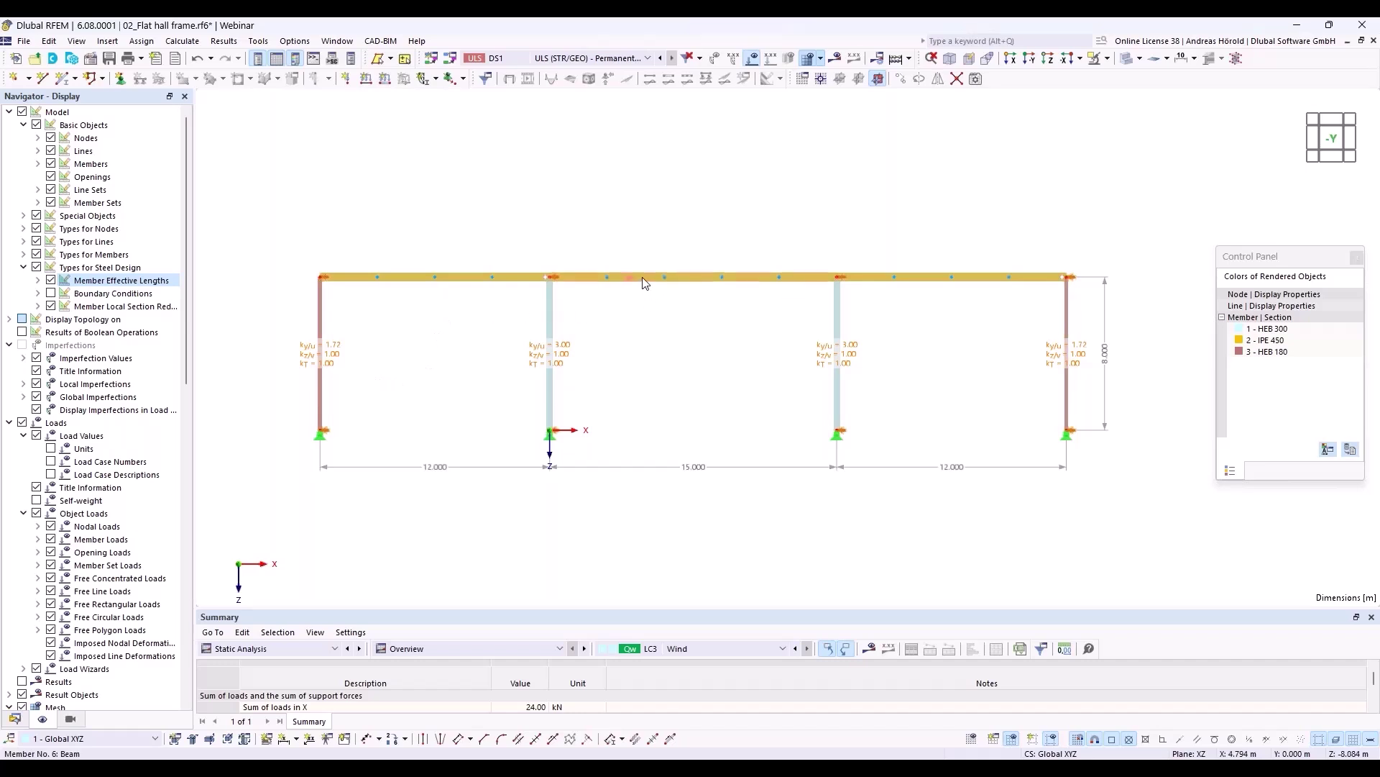
# - Create new effective lengths for the middle IPE 450 beam (member 6) and import its intermediate nodes by picking the beam in the model
pyautogui.moveTo(645, 282)
pyautogui.rightClick(645, 283)
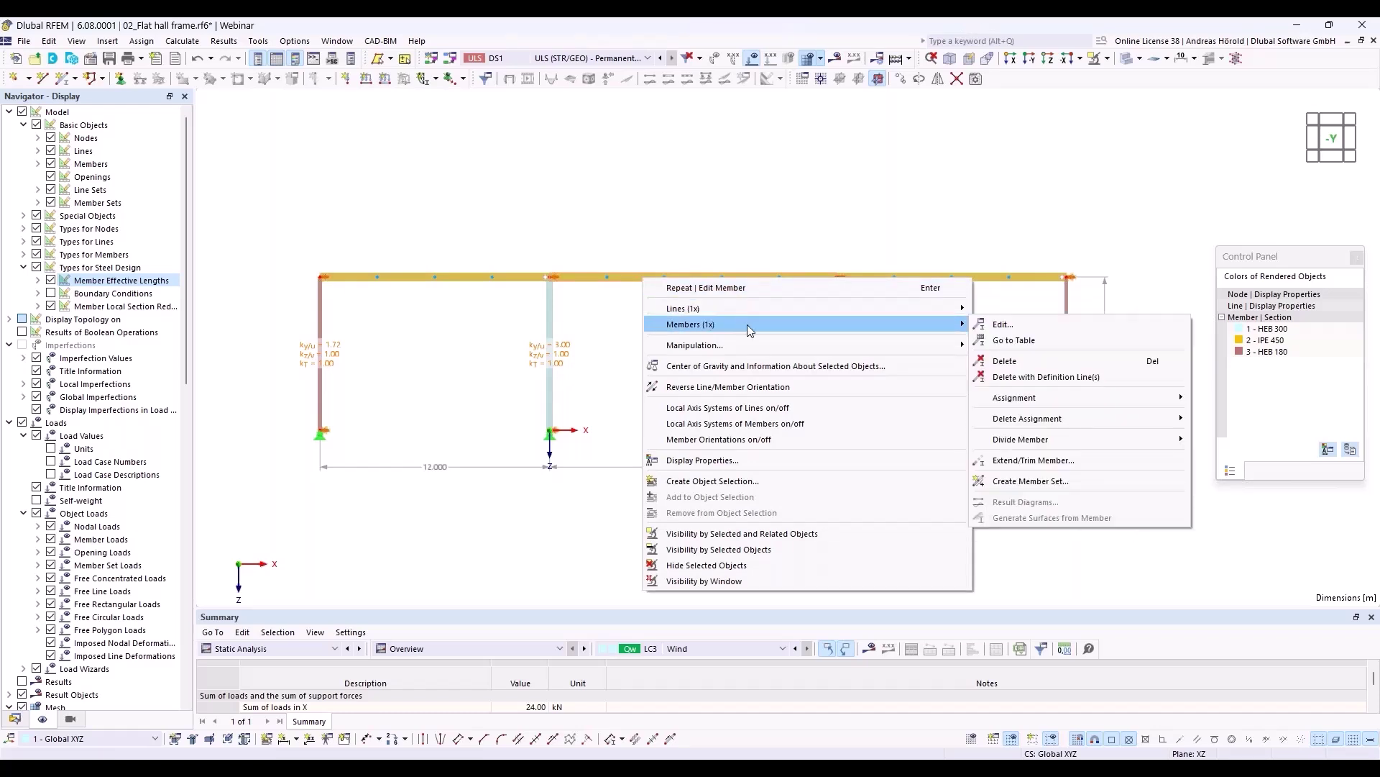
pyautogui.click(1004, 326)
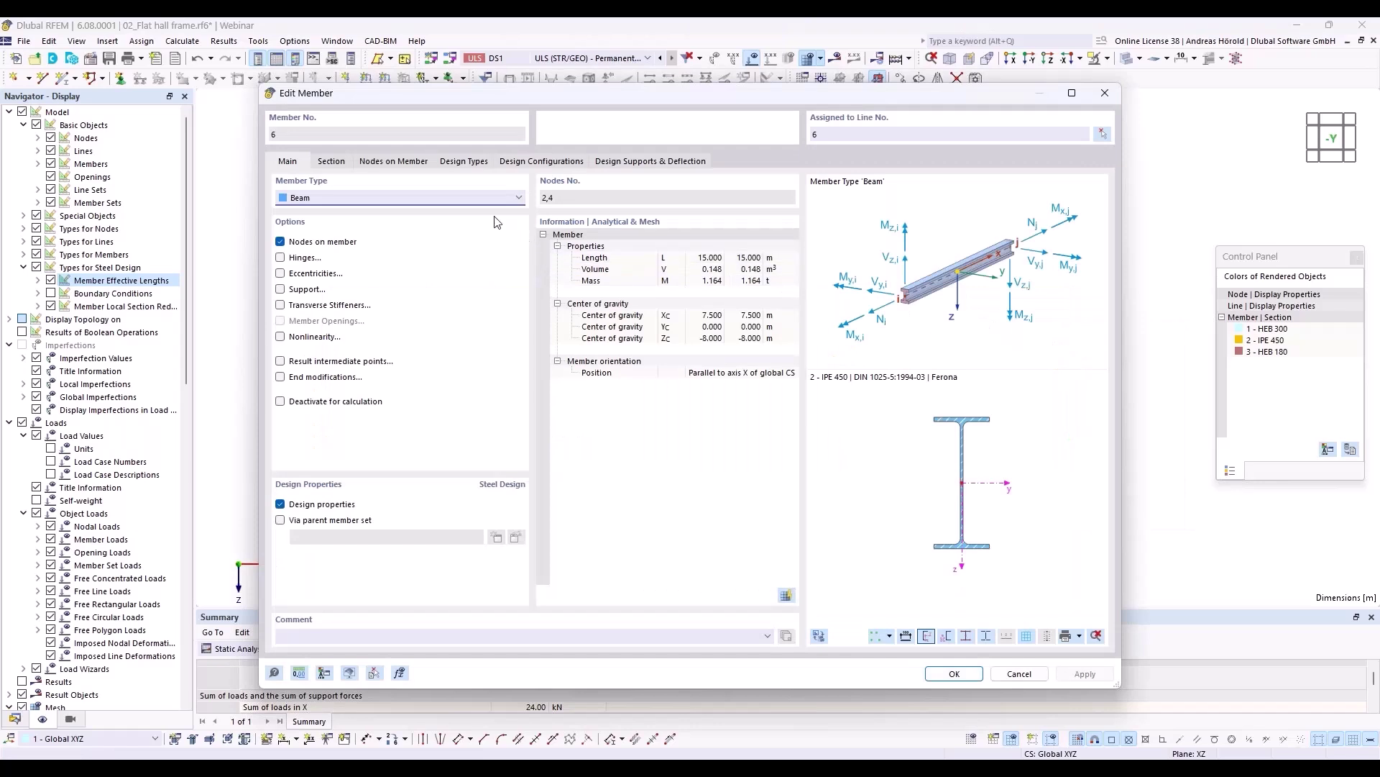
pyautogui.click(451, 162)
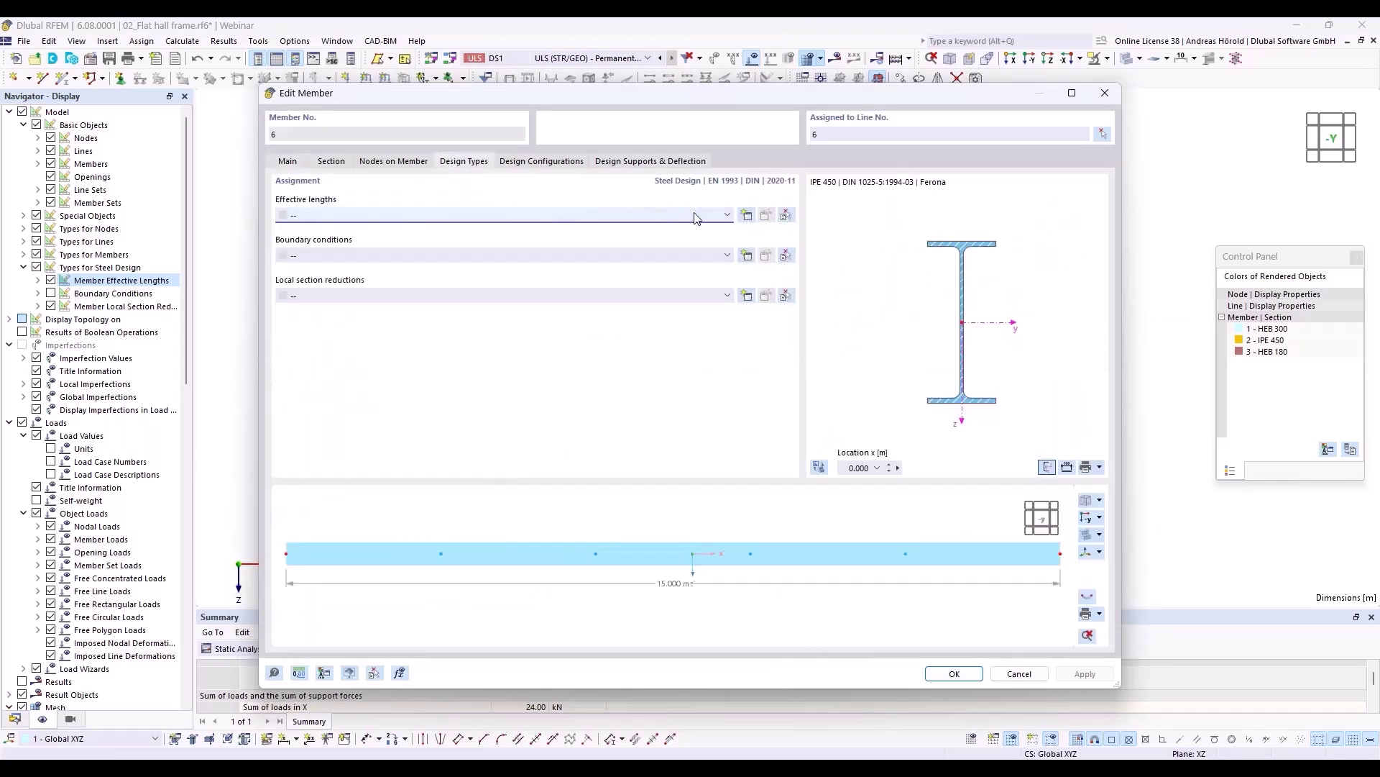
pyautogui.click(746, 216)
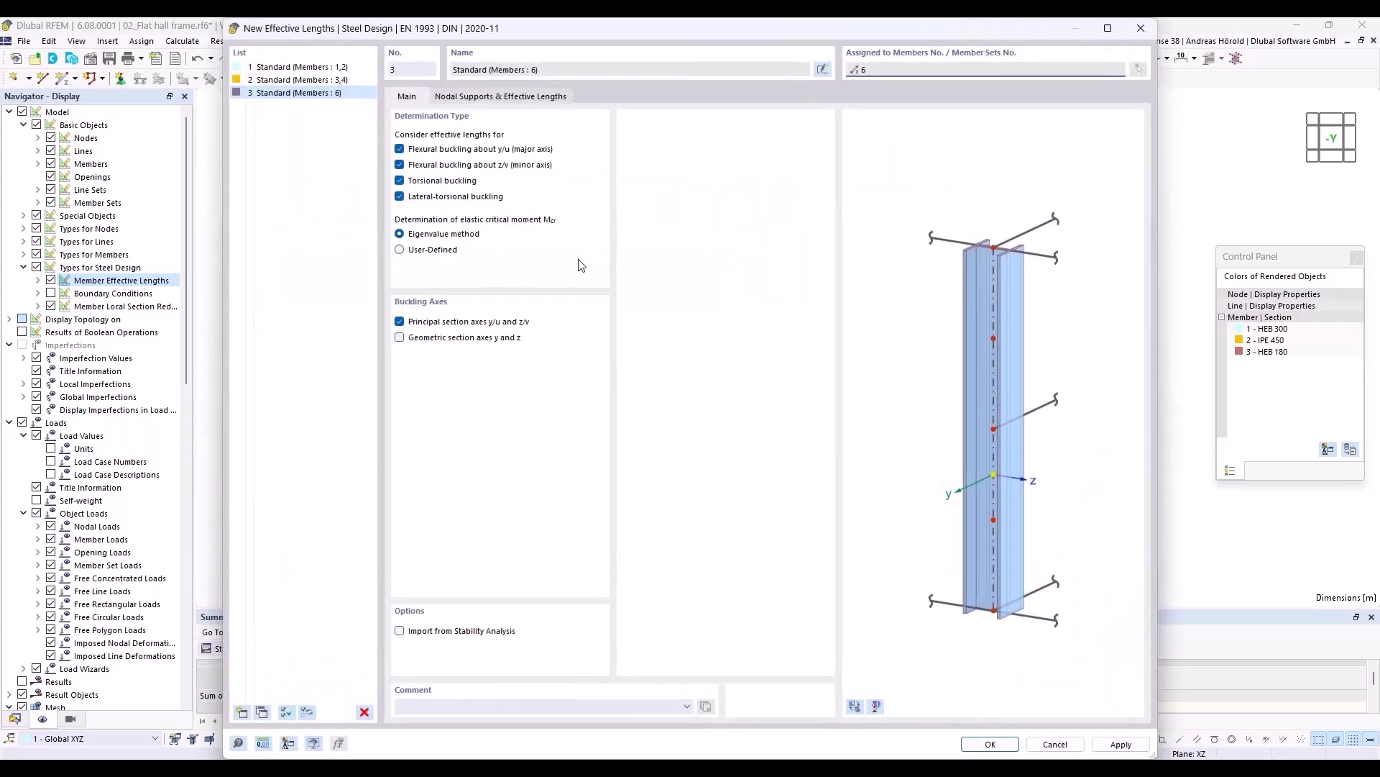
pyautogui.click(475, 98)
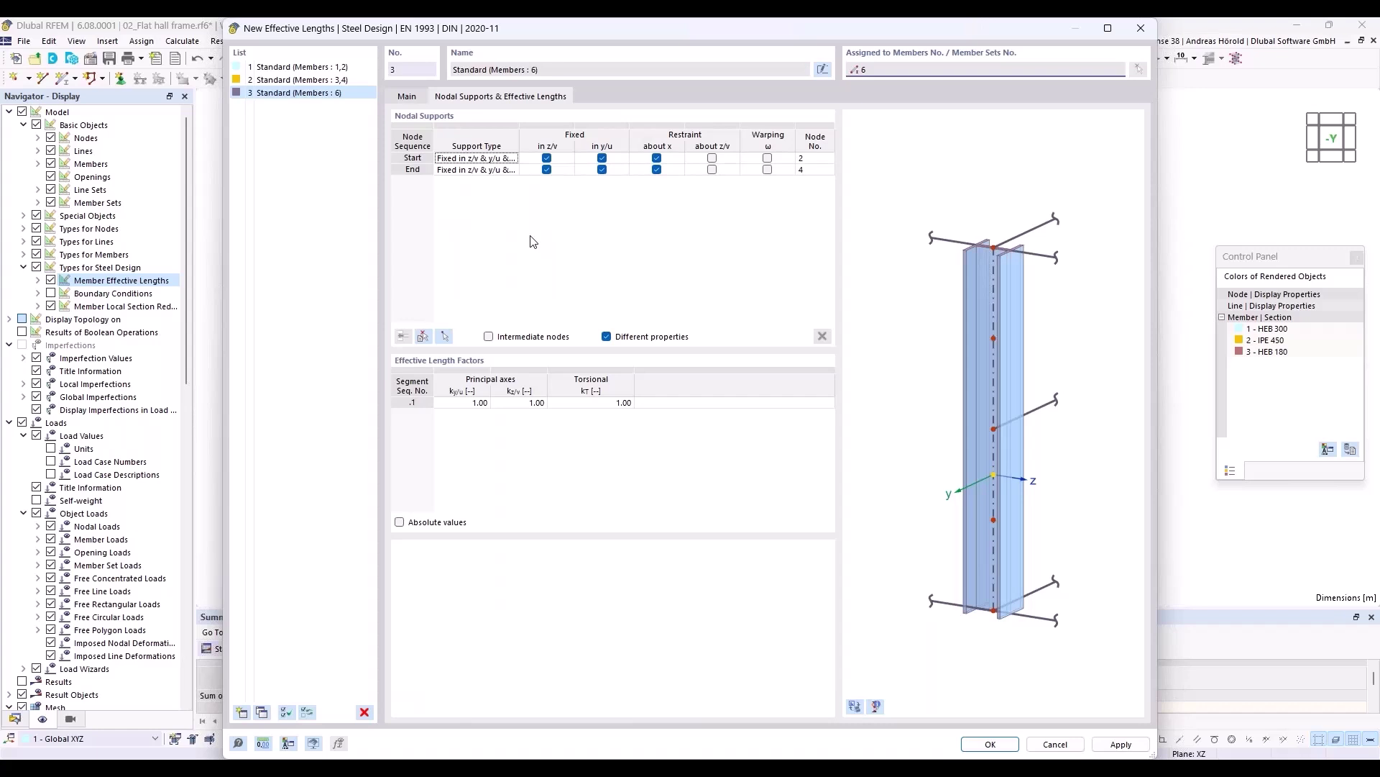
pyautogui.click(423, 338)
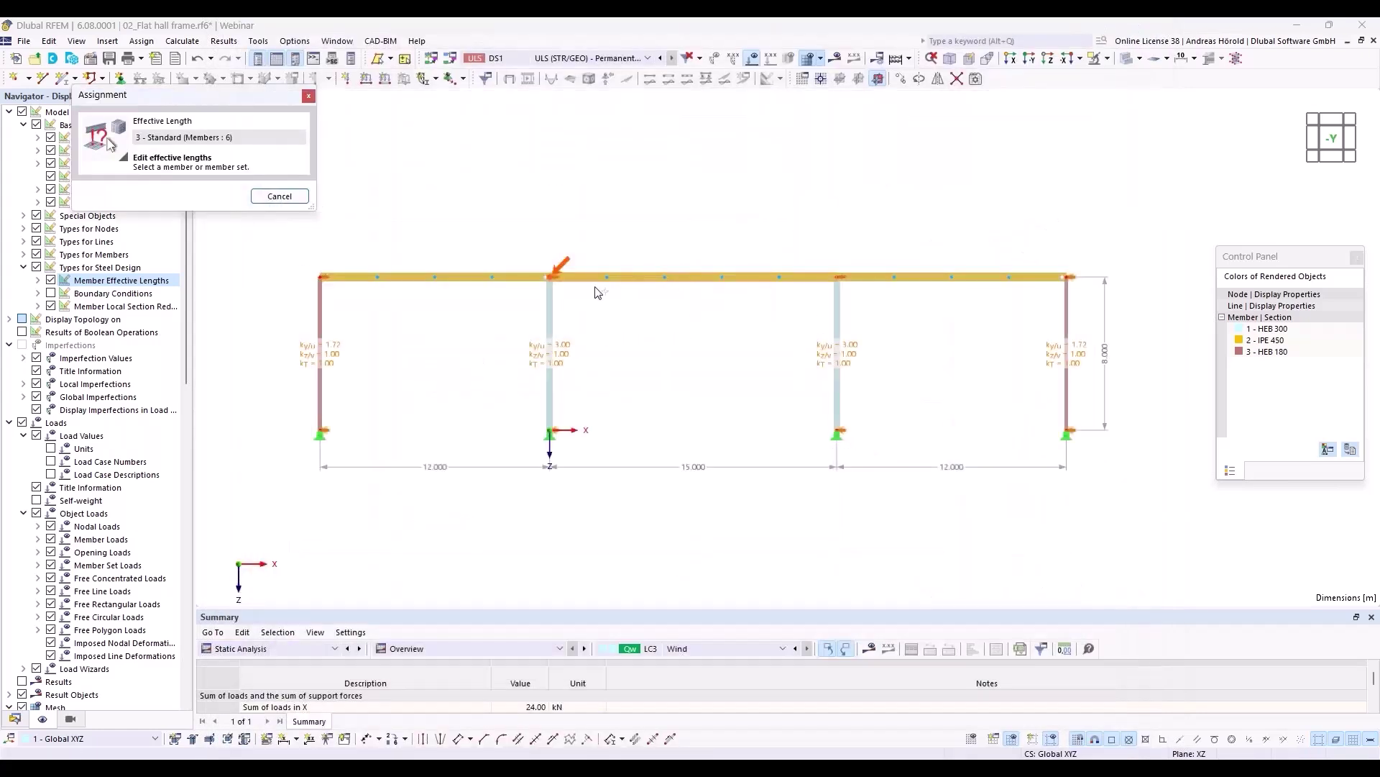
pyautogui.click(694, 276)
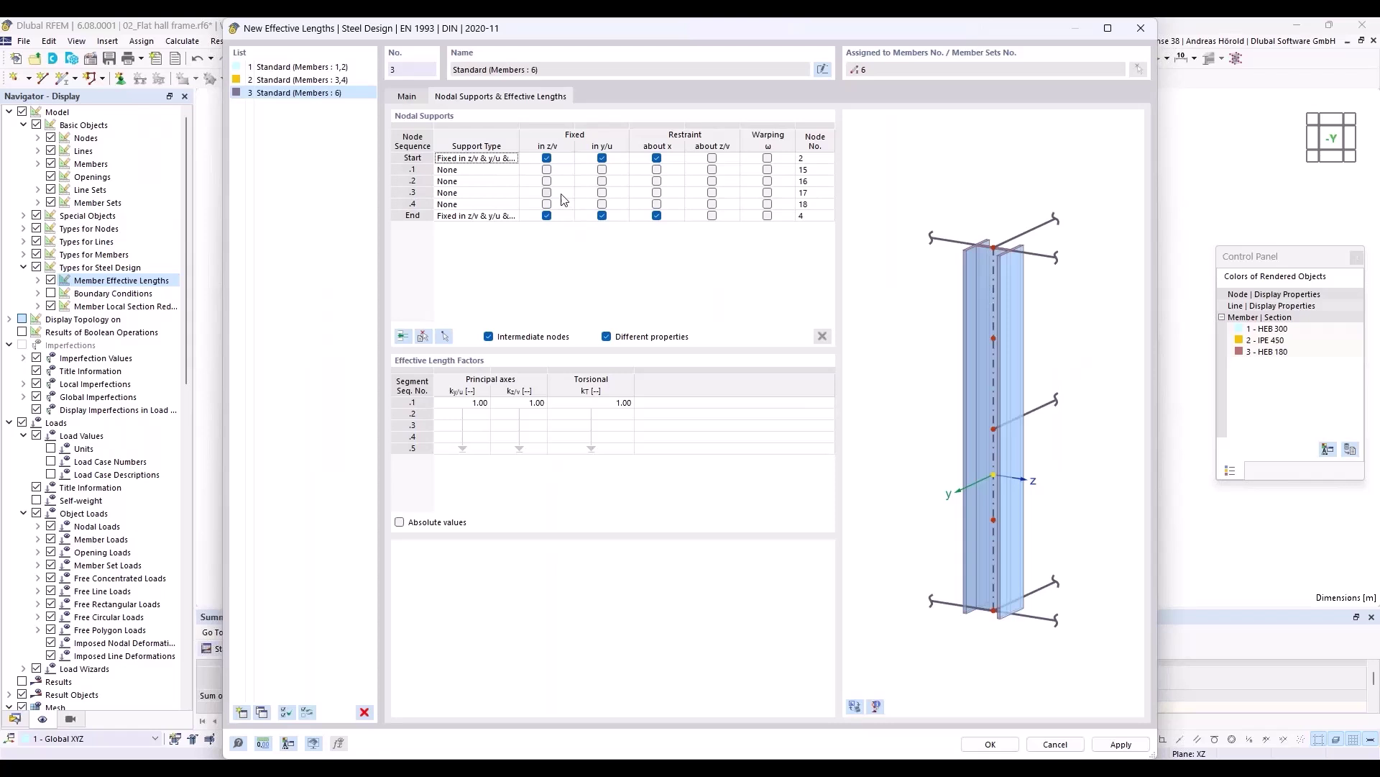
# - Fix the four intermediate nodes 15 to 18 of member 6 in the y/u direction
pyautogui.click(602, 169)
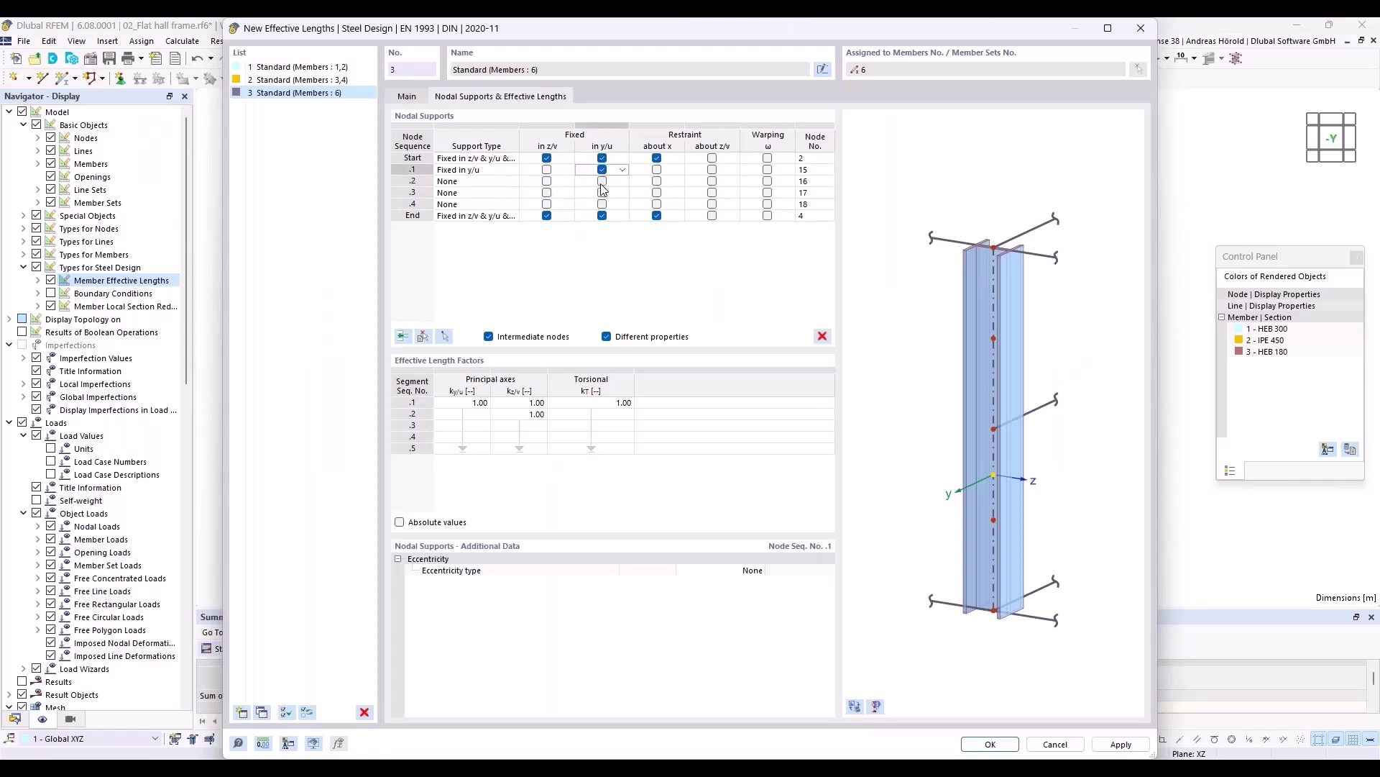
pyautogui.click(603, 181)
pyautogui.click(603, 193)
pyautogui.click(602, 204)
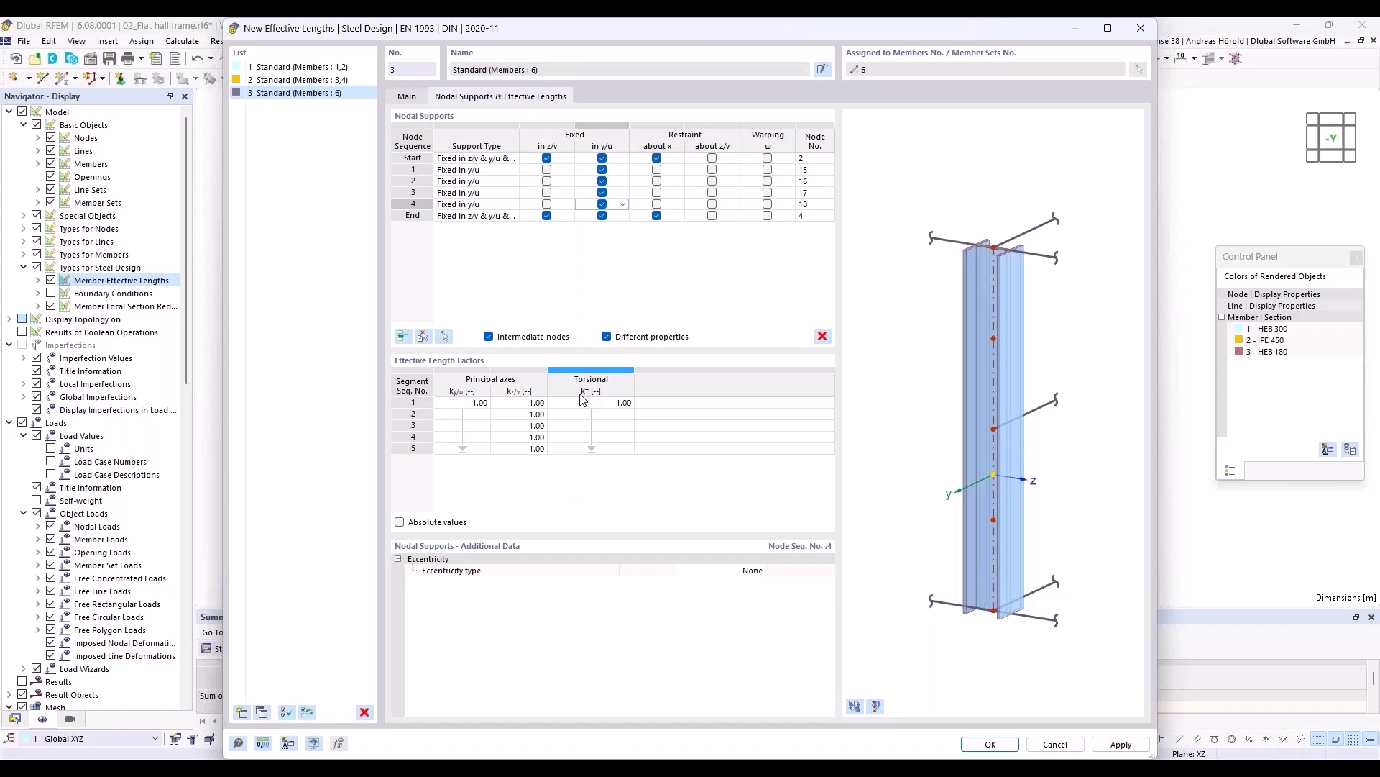
# - Set the eccentricity type of the four intermediate nodal supports to At upper flange
pyautogui.click(621, 170)
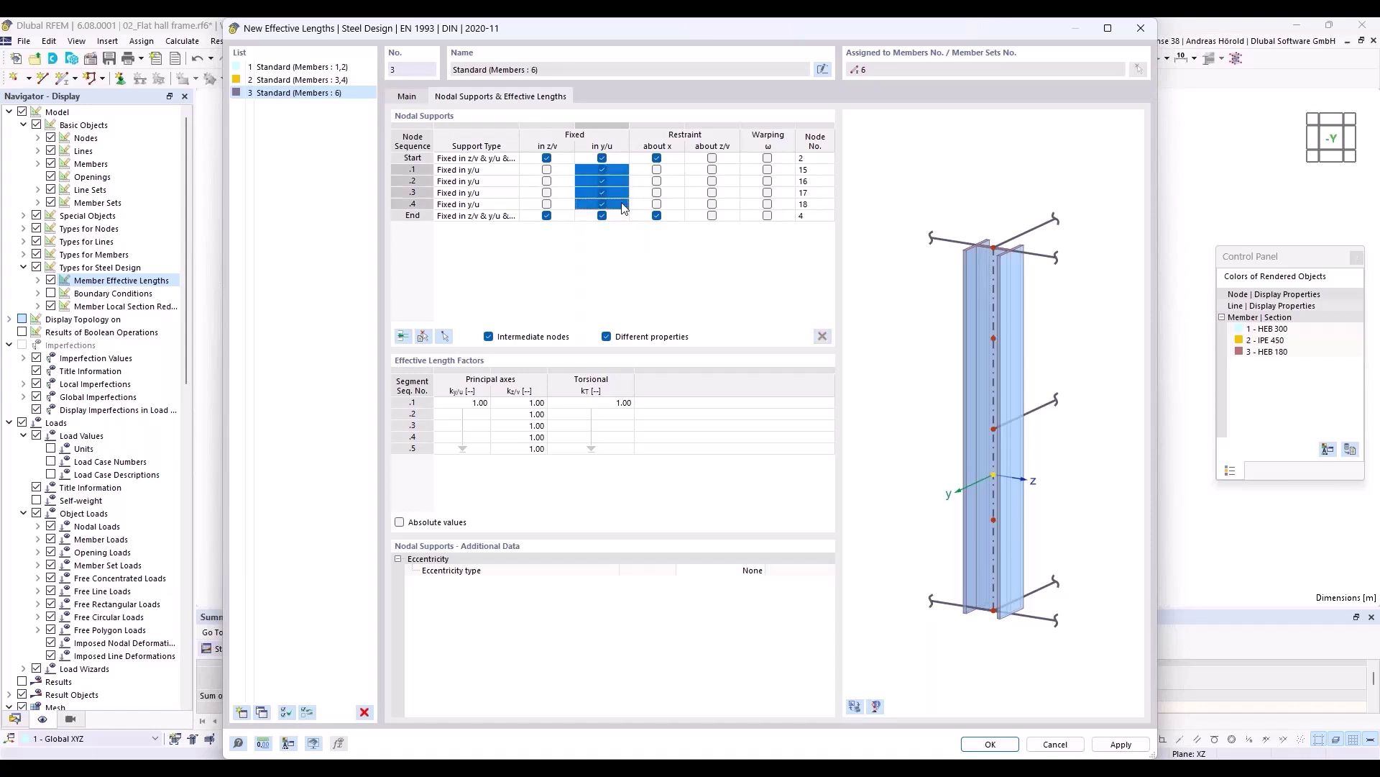
pyautogui.keyDown('shift'); pyautogui.click(624, 205); pyautogui.keyUp('shift')
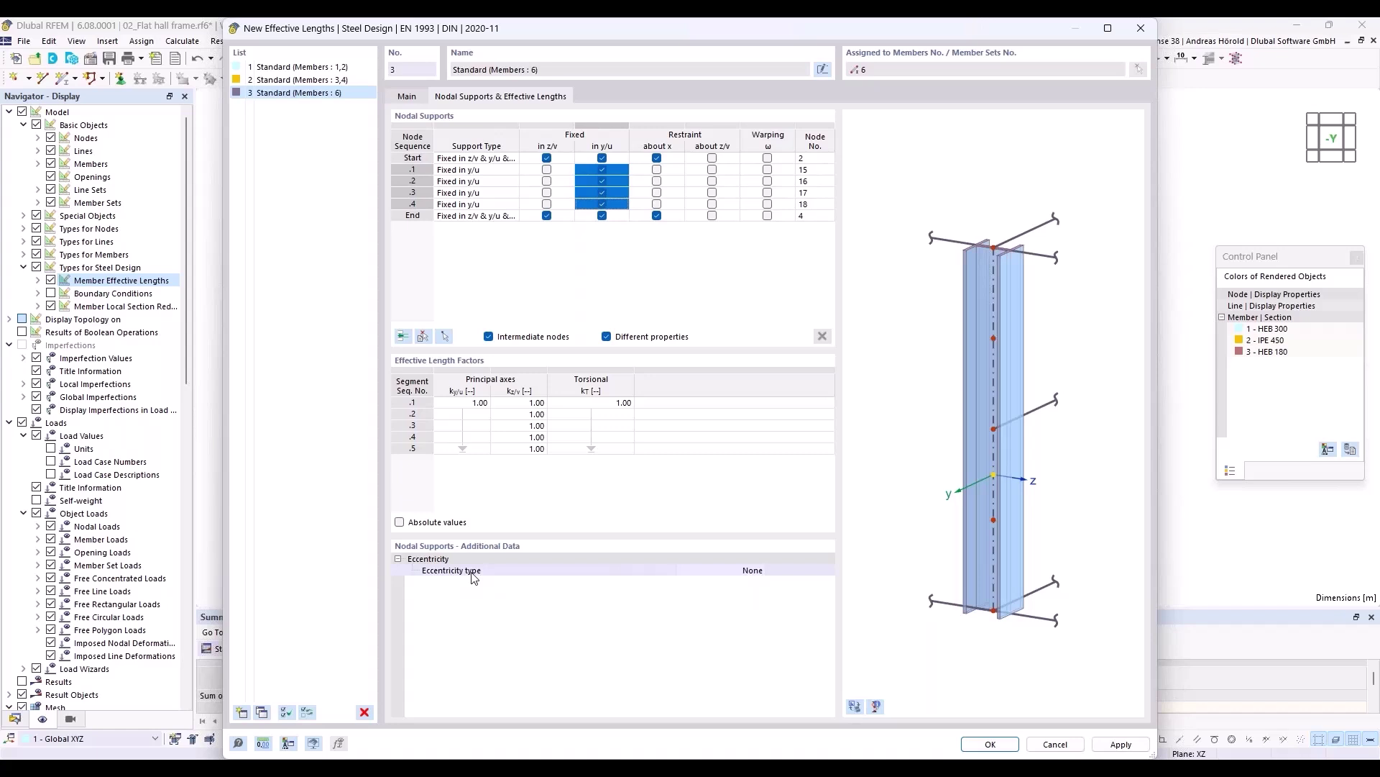
pyautogui.click(743, 576)
pyautogui.click(759, 569)
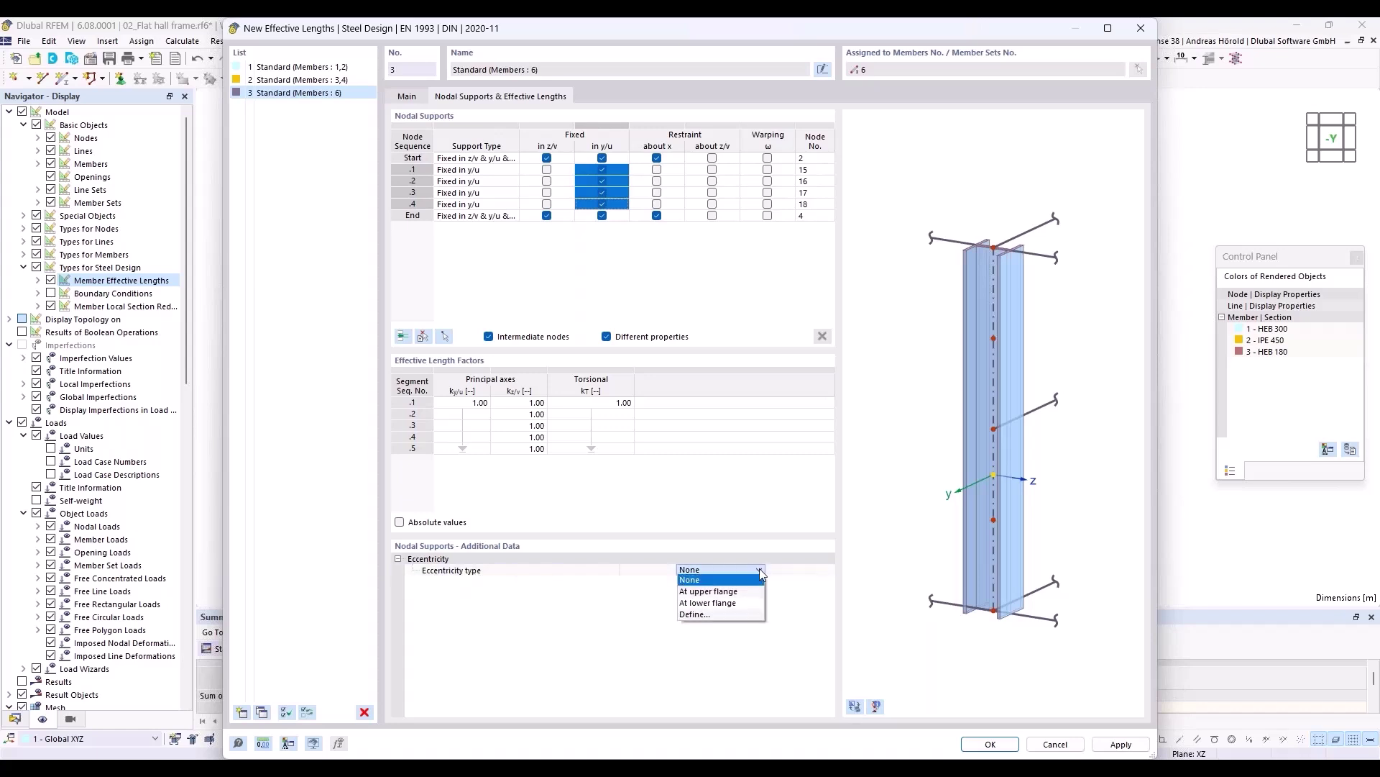
pyautogui.click(748, 592)
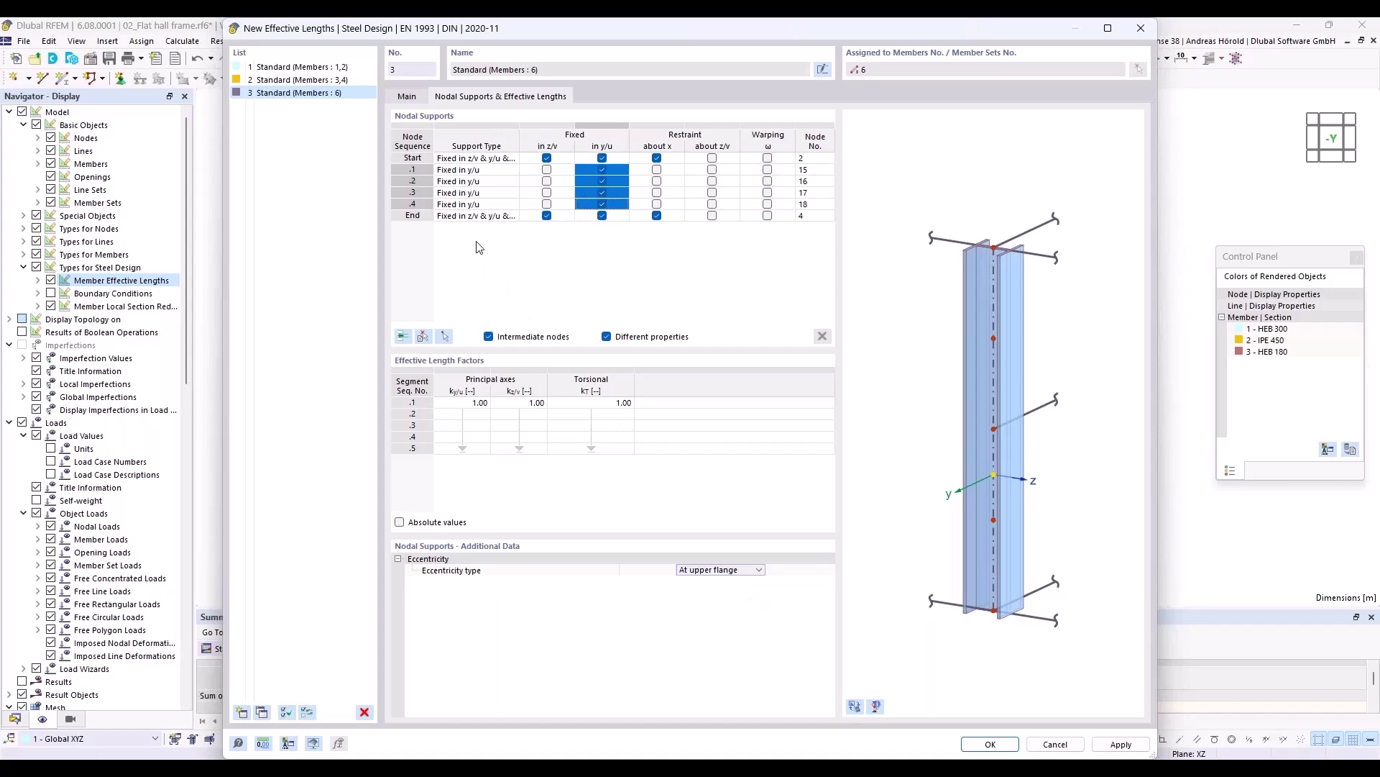
# - Accept the new effective lengths with their nodal supports and apply them to the middle beam (member 6)
pyautogui.click(990, 744)
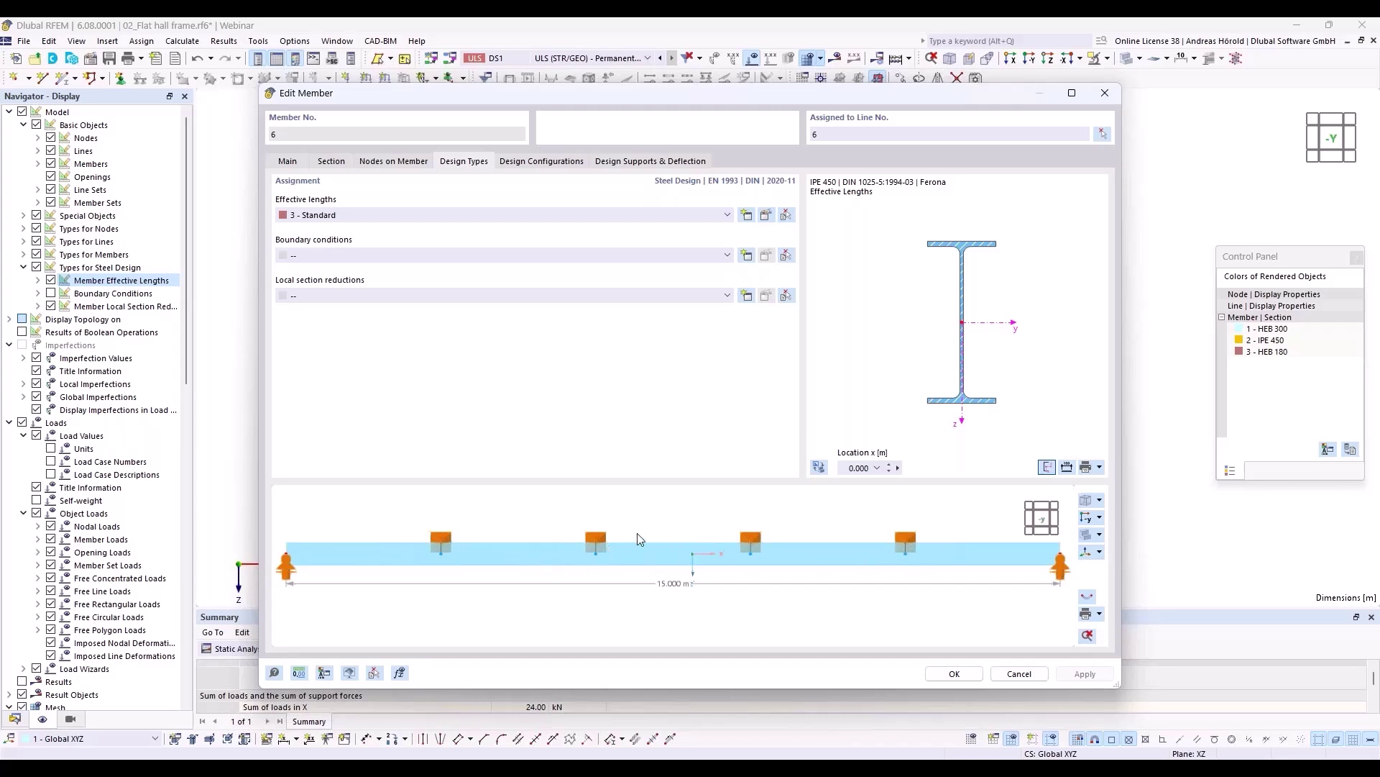
pyautogui.moveTo(682, 515)
pyautogui.keyDown('ctrl'); pyautogui.mouseDown(button='middle')
pyautogui.moveTo(595, 573)
pyautogui.moveTo(673, 517)
pyautogui.mouseUp(button='middle'); pyautogui.keyUp('ctrl')
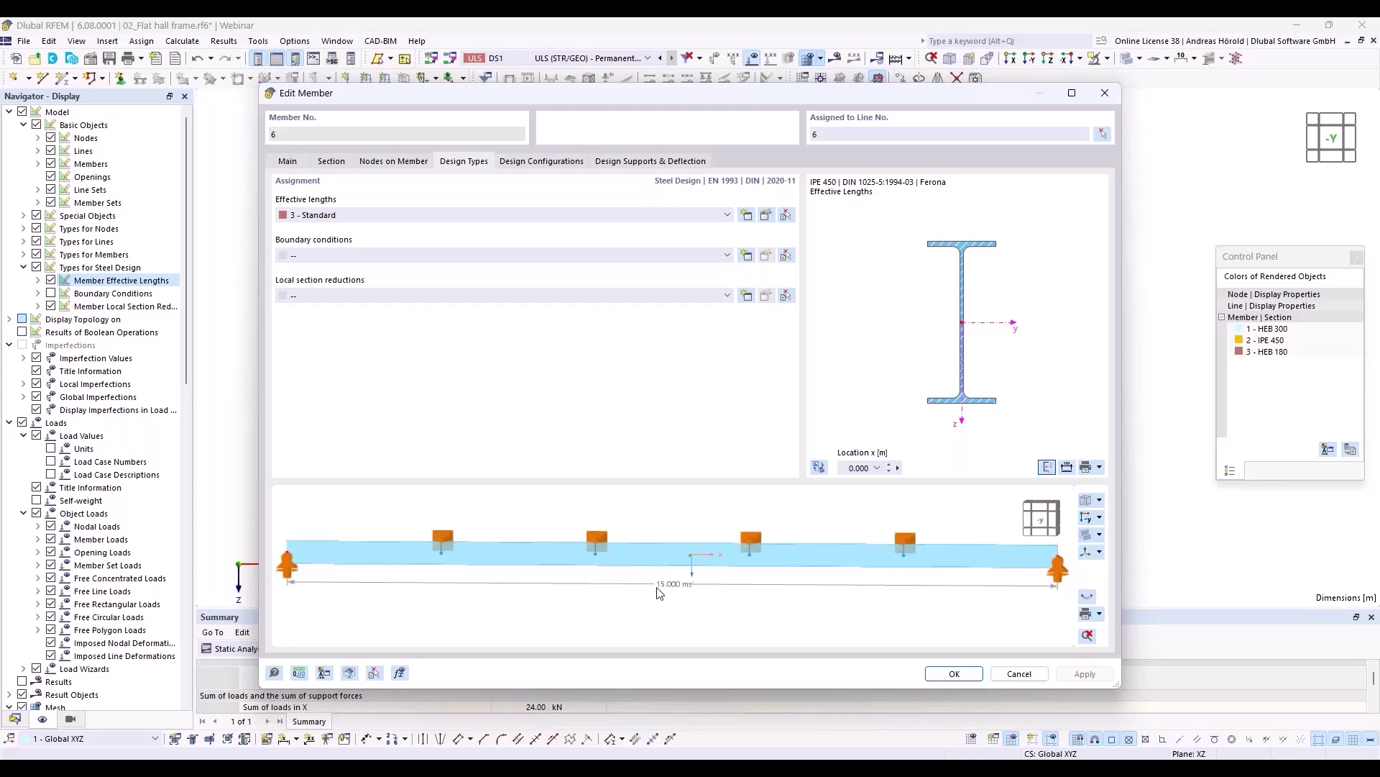
pyautogui.click(954, 673)
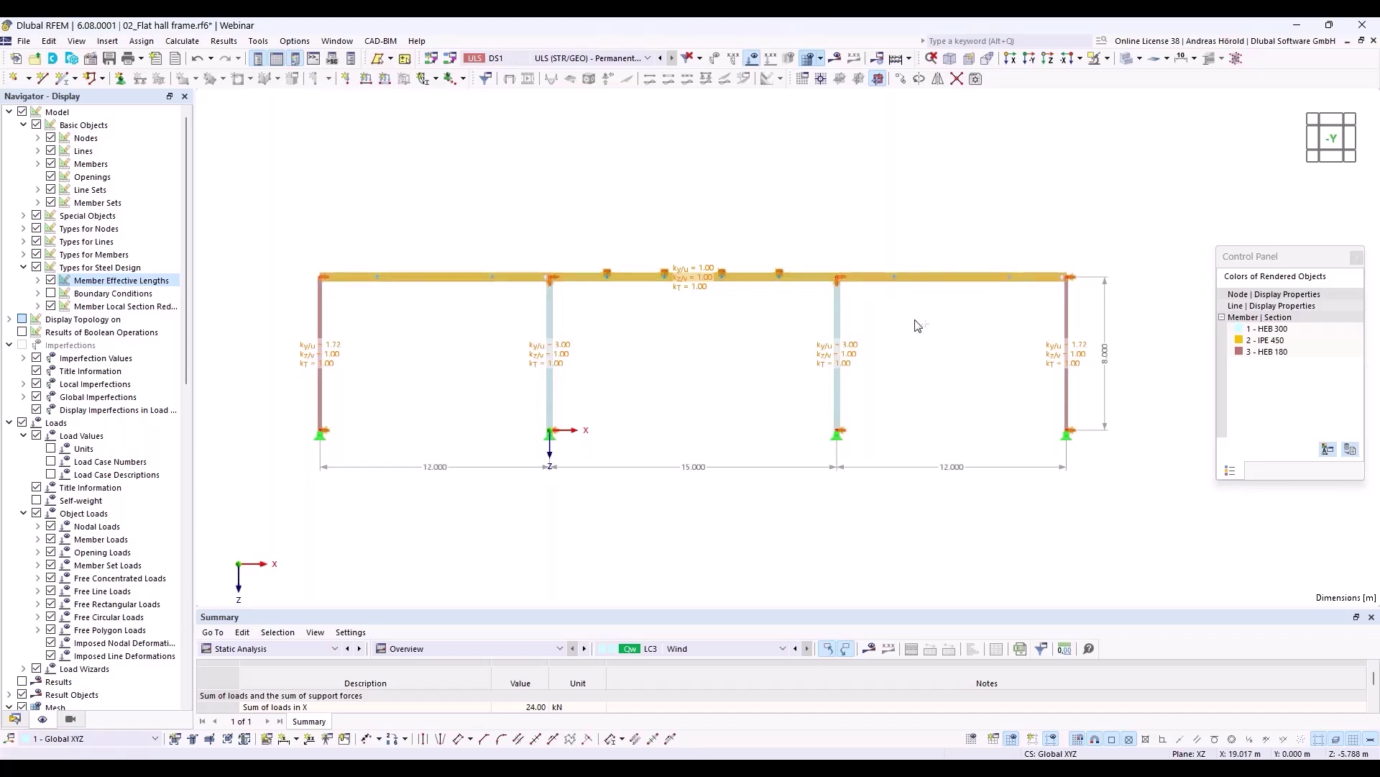
# - Assign the existing effective lengths 3 - Standard to the two outer IPE 450 beams (members 5 and 7)
pyautogui.rightClick(939, 274)
pyautogui.moveTo(1020, 325)
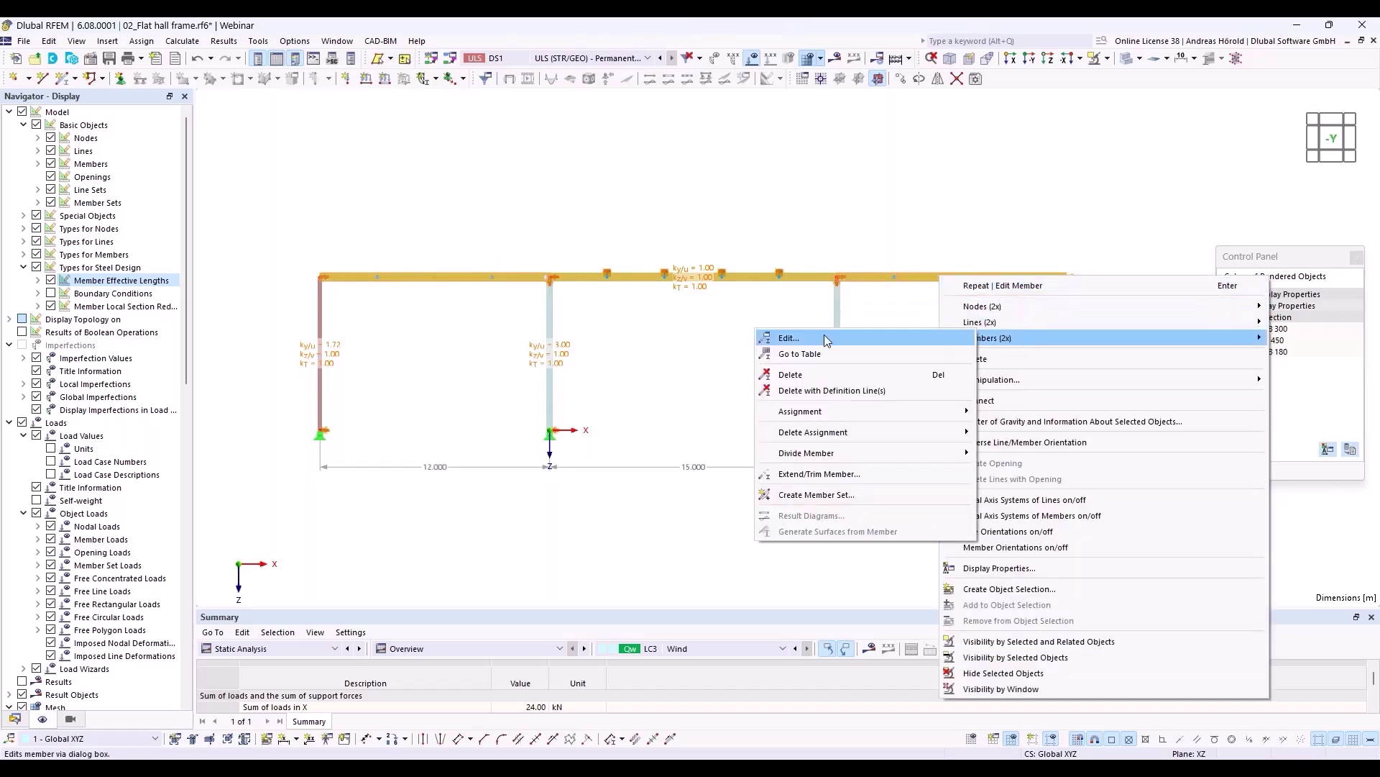
pyautogui.click(827, 339)
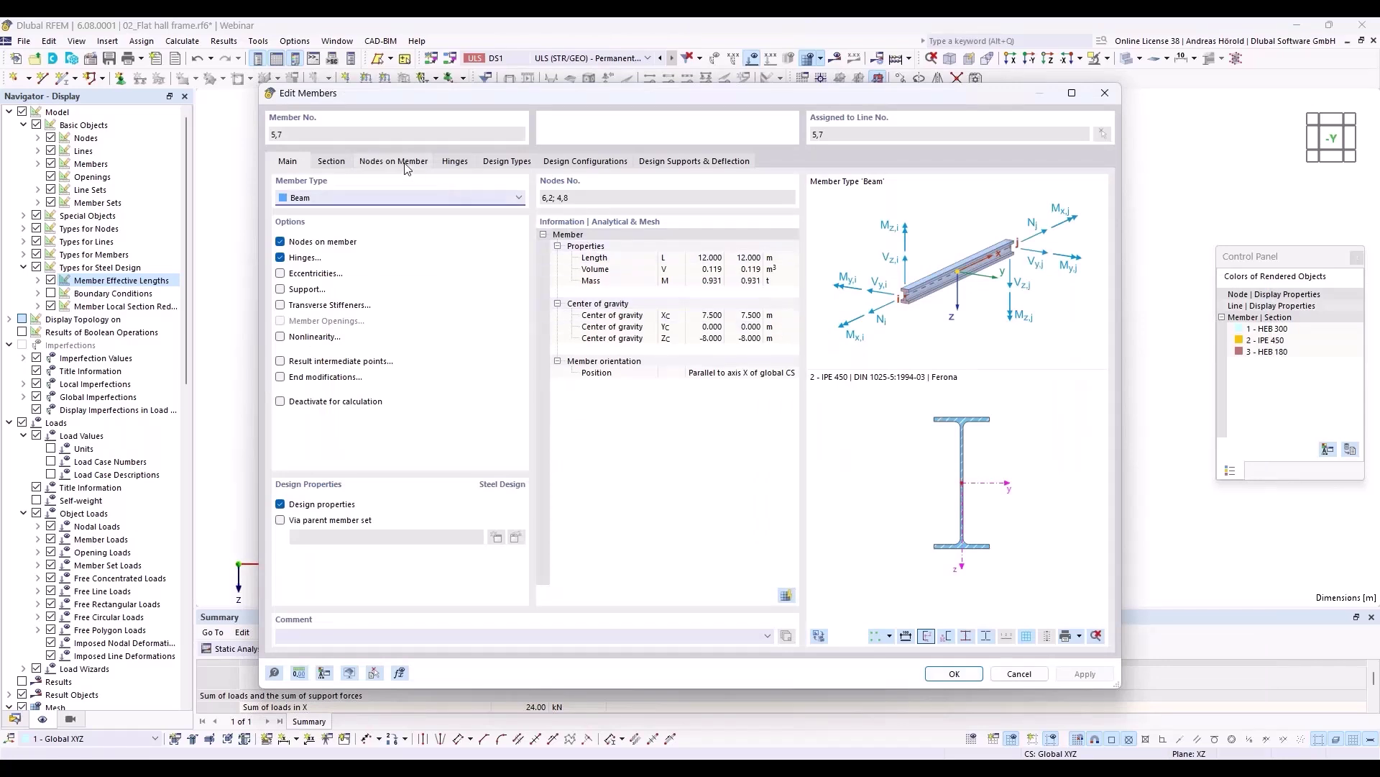
pyautogui.click(501, 164)
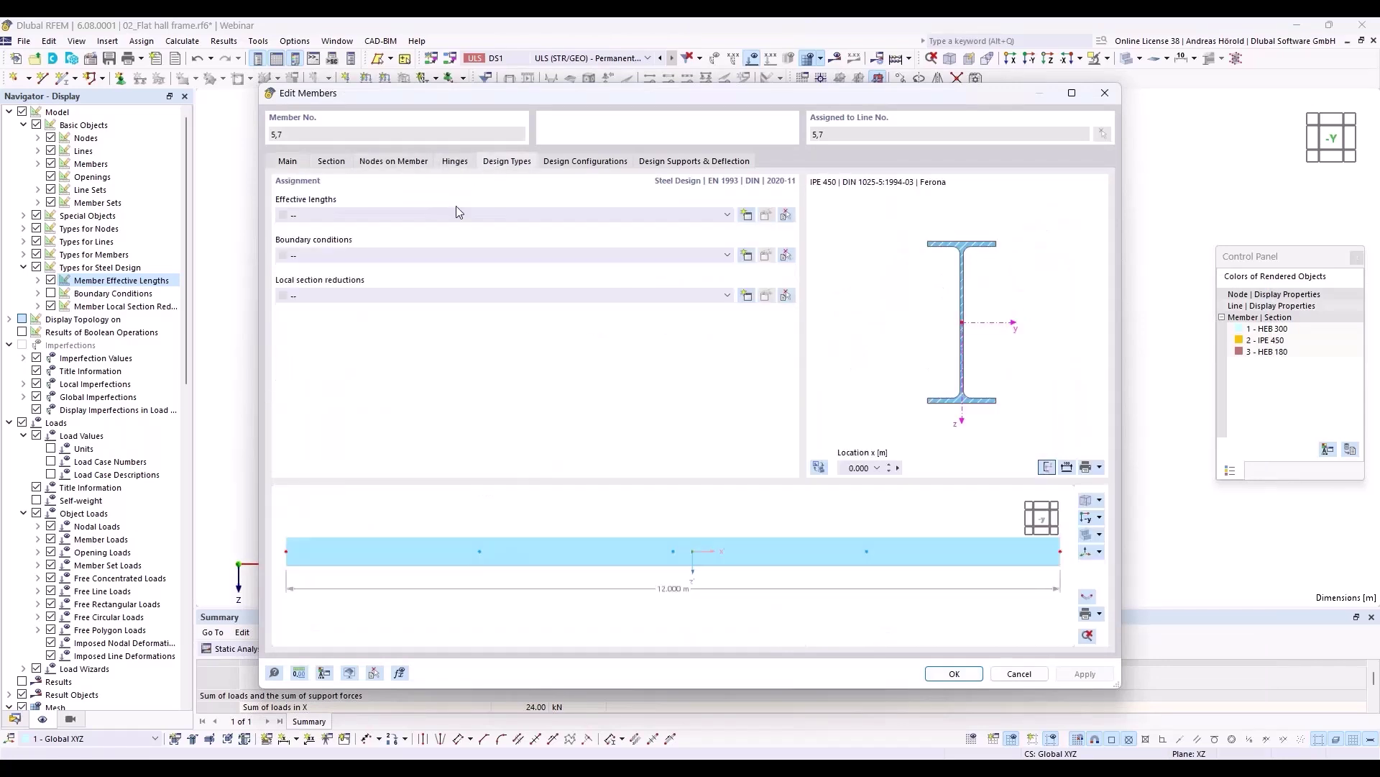
pyautogui.click(458, 215)
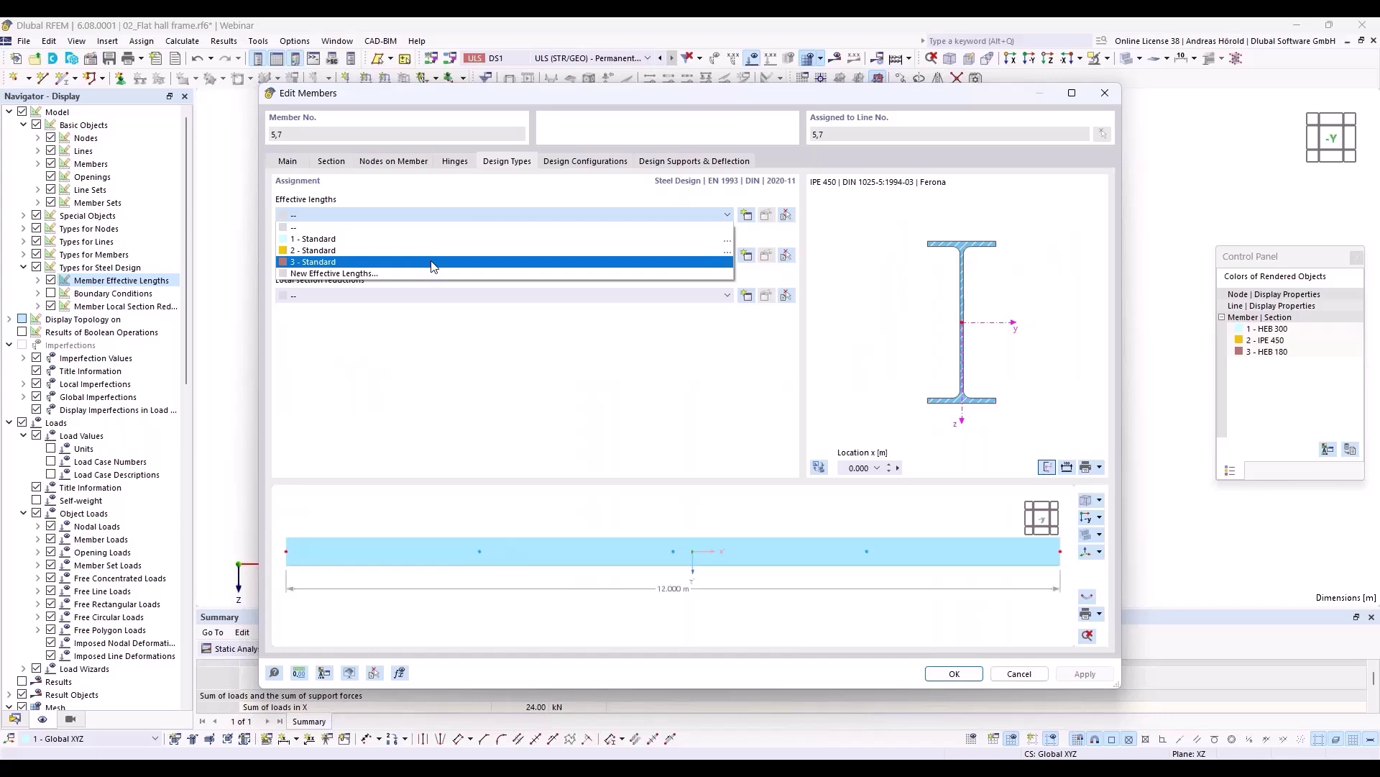
pyautogui.click(433, 263)
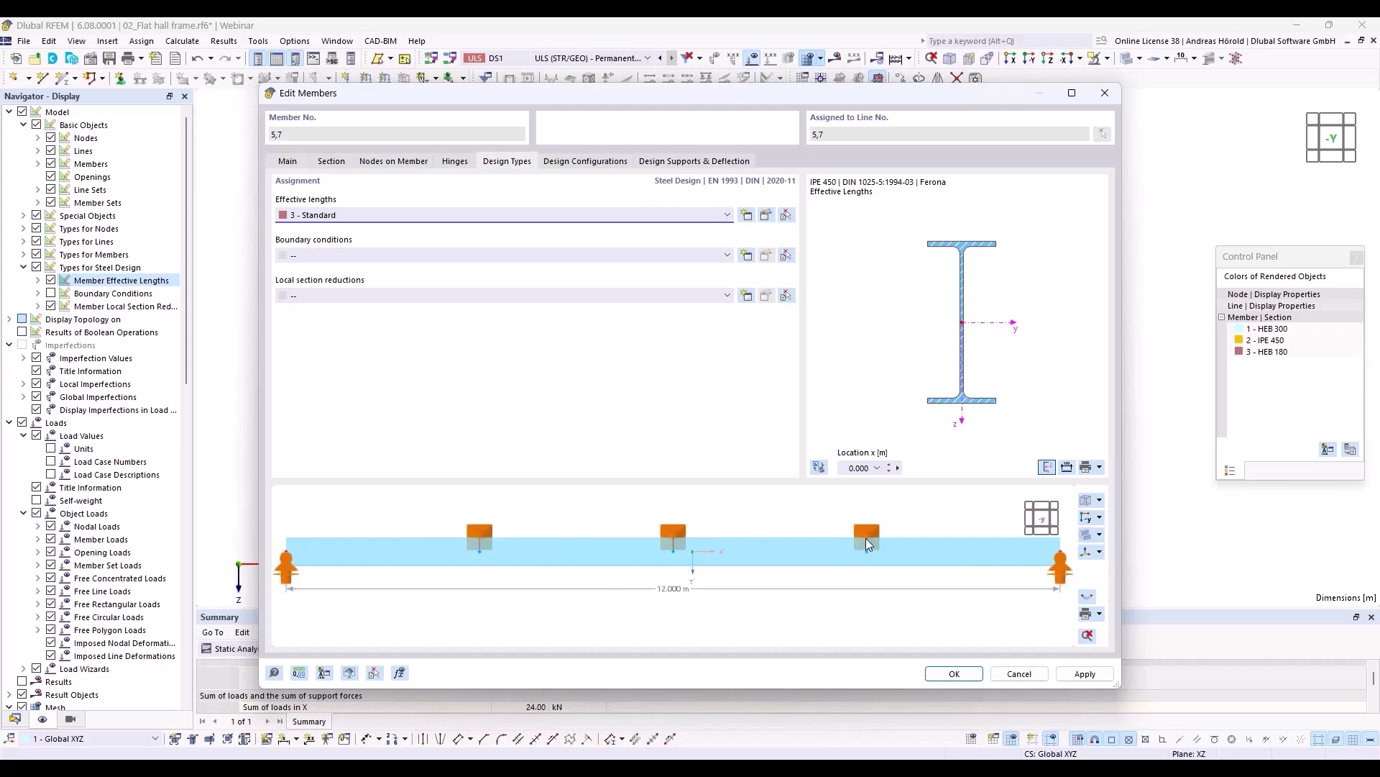
pyautogui.click(956, 674)
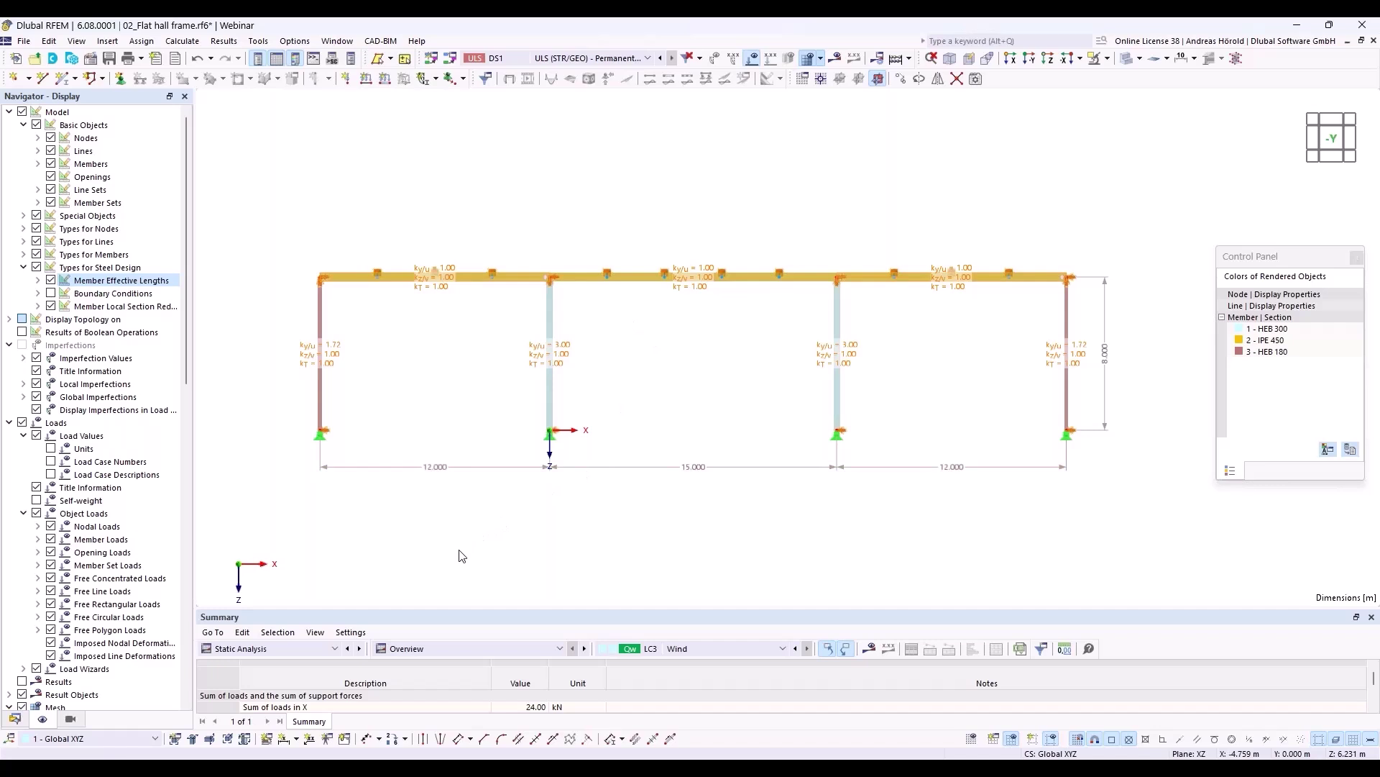
# - Calculate the steel design and enlarge the results table to show all design ratios on members
pyautogui.click(304, 647)
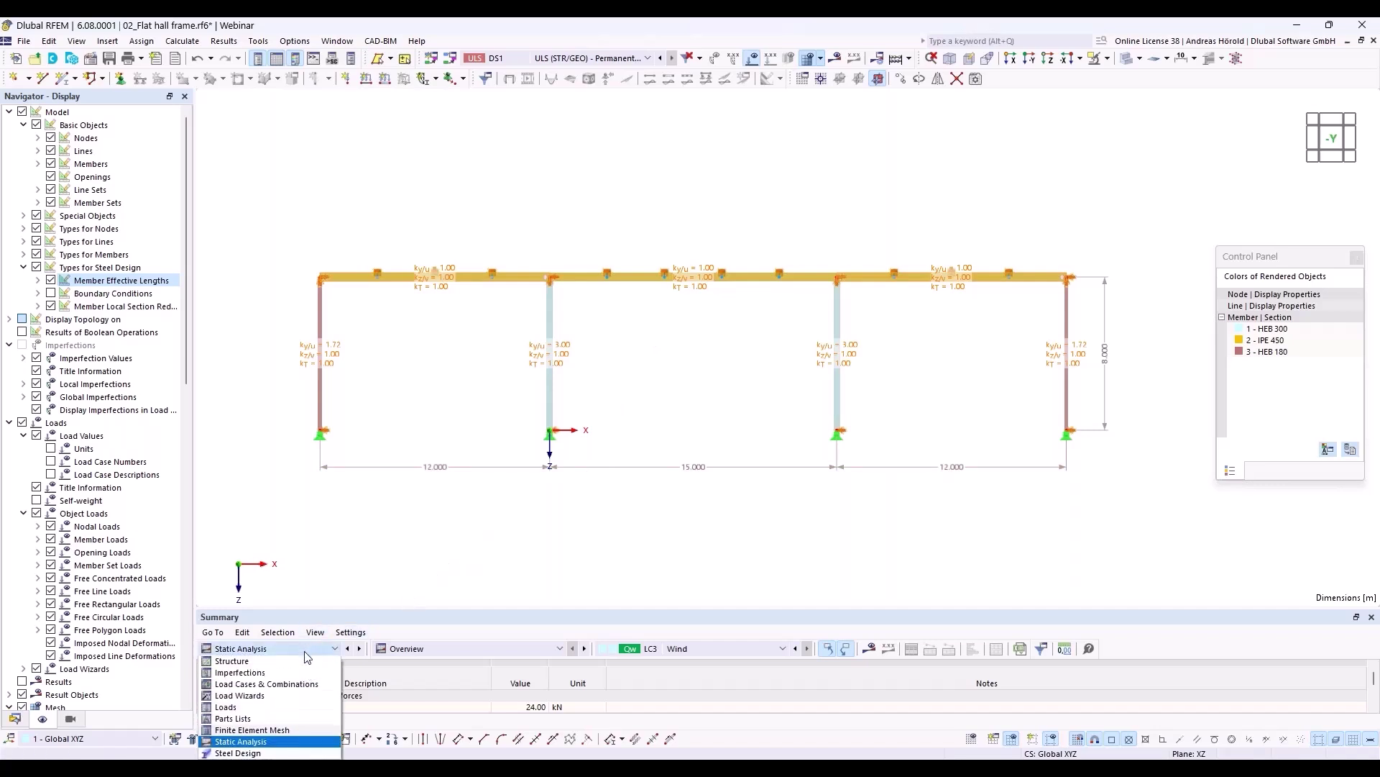
pyautogui.click(295, 752)
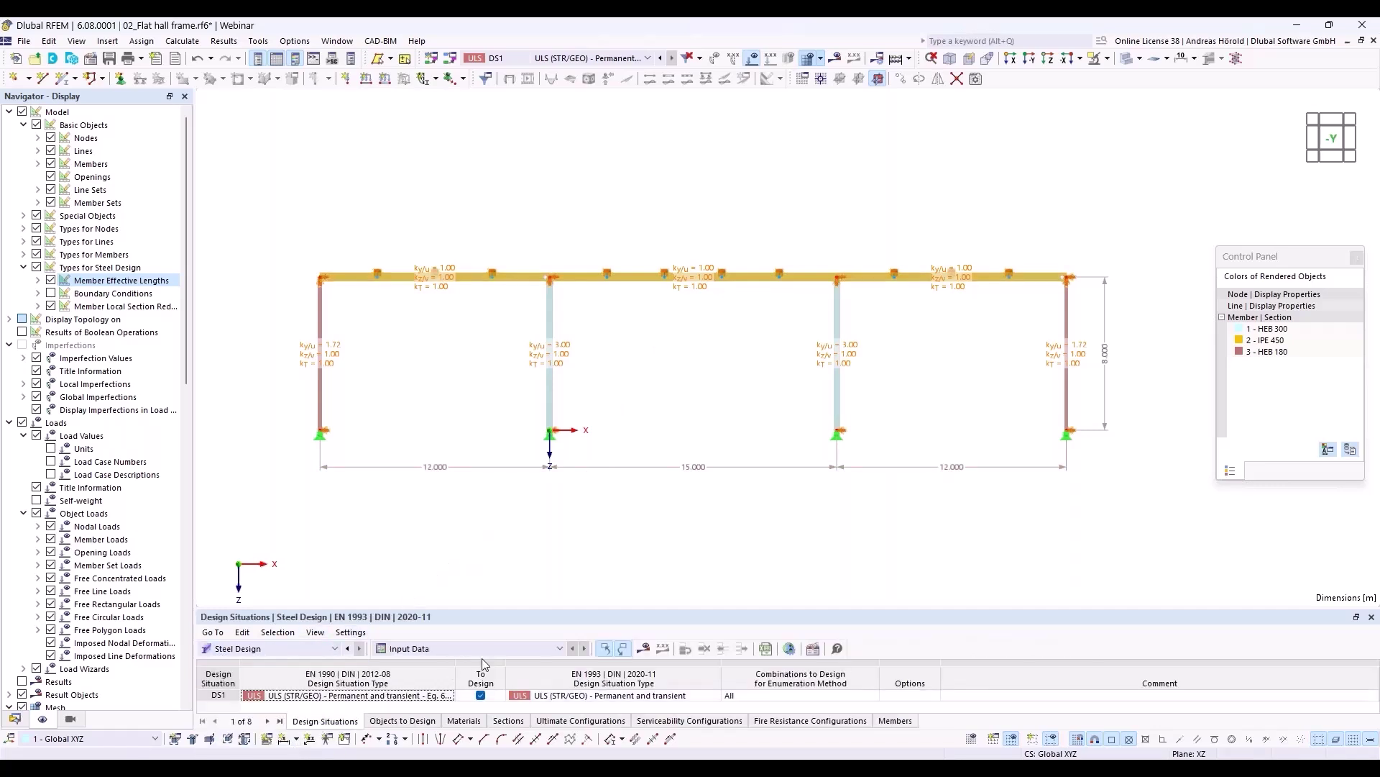
pyautogui.click(644, 649)
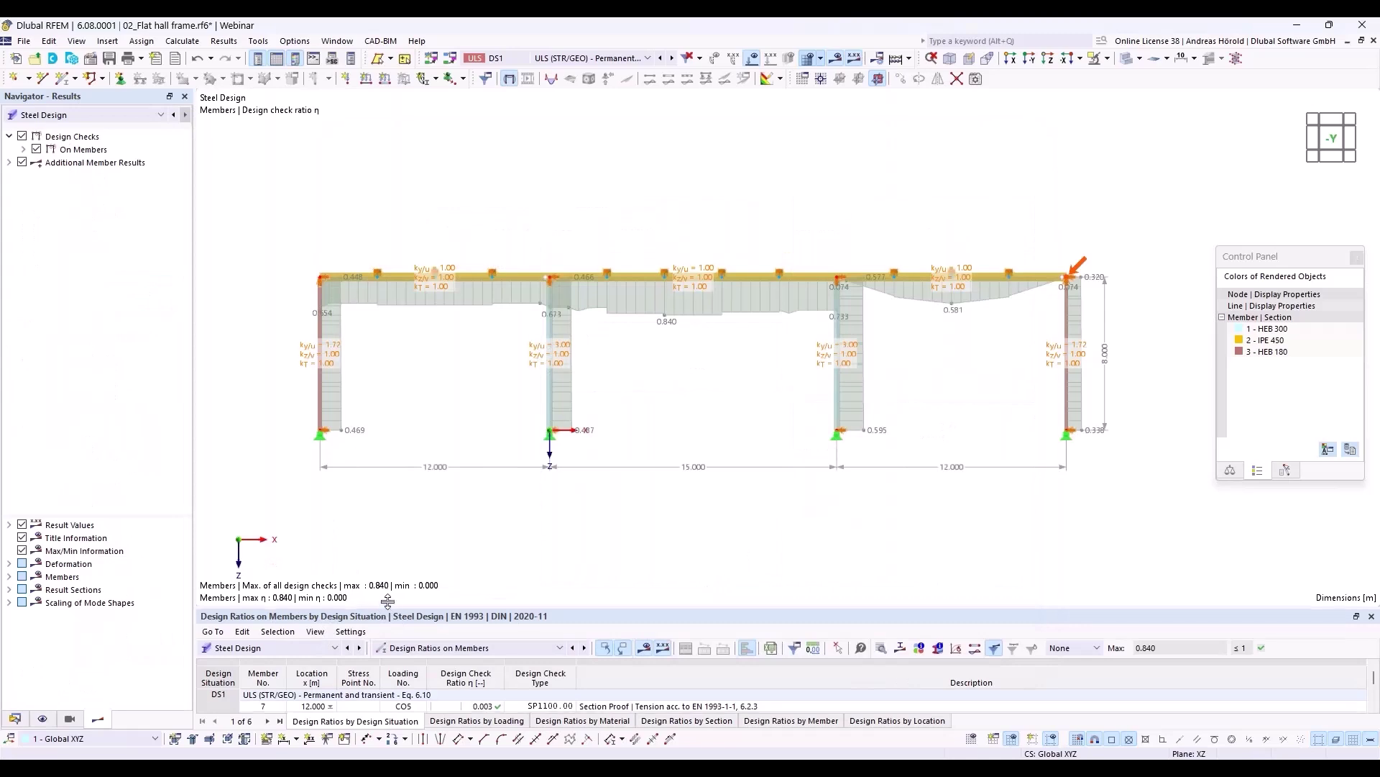
pyautogui.moveTo(395, 609); pyautogui.dragTo(406, 463)
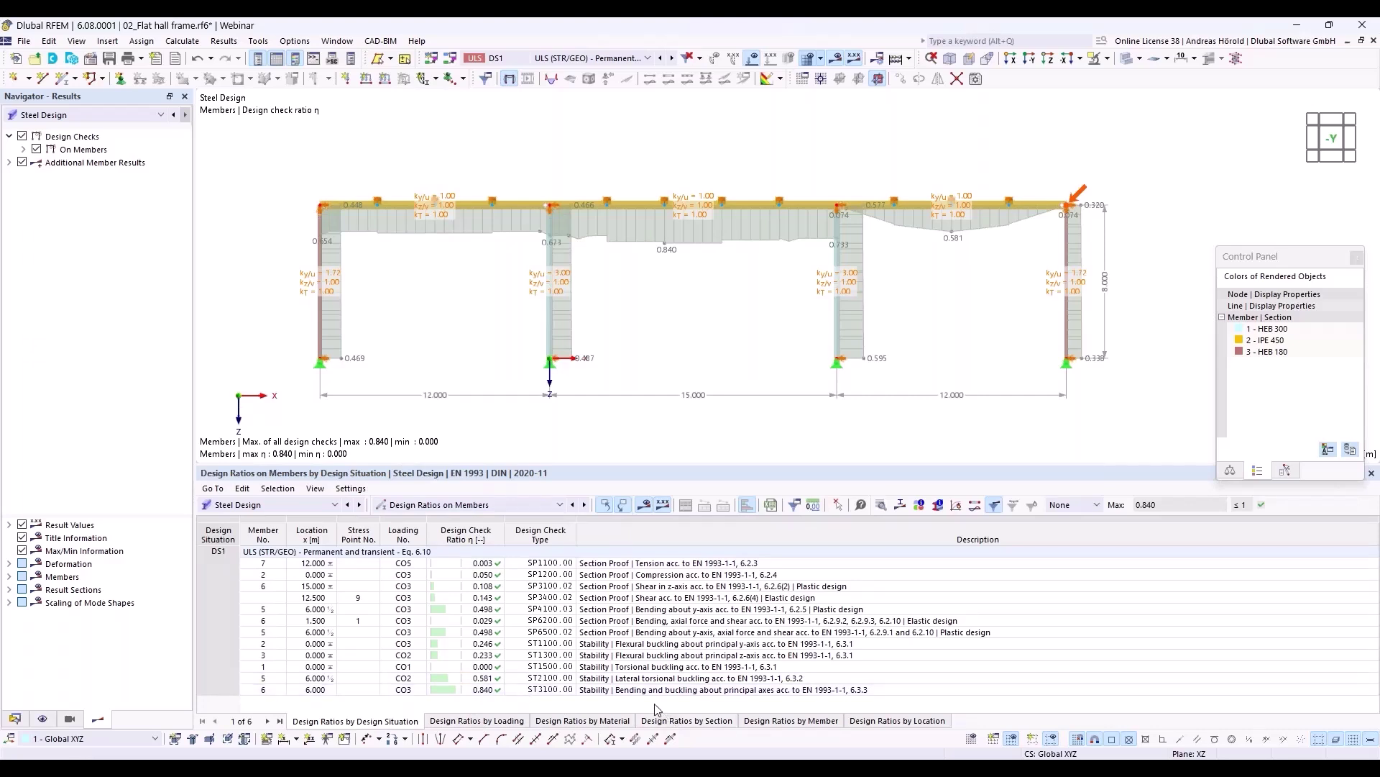
# - Examine the ST3100 bending and buckling check details of member 6, then switch to the Flat Hall Frame slide in PowerPoint
pyautogui.click(764, 690)
pyautogui.doubleClick(763, 690)
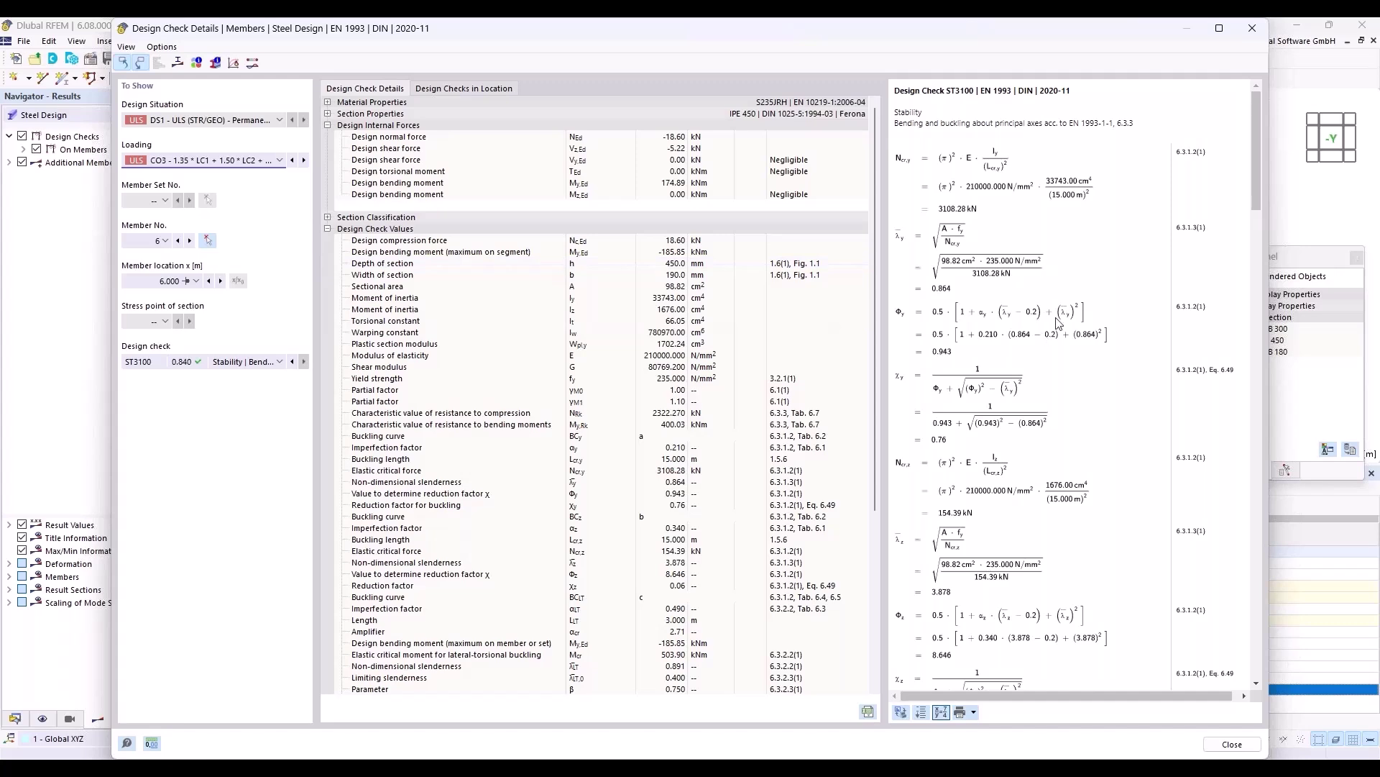
pyautogui.moveTo(1257, 174); pyautogui.dragTo(1279, 451)
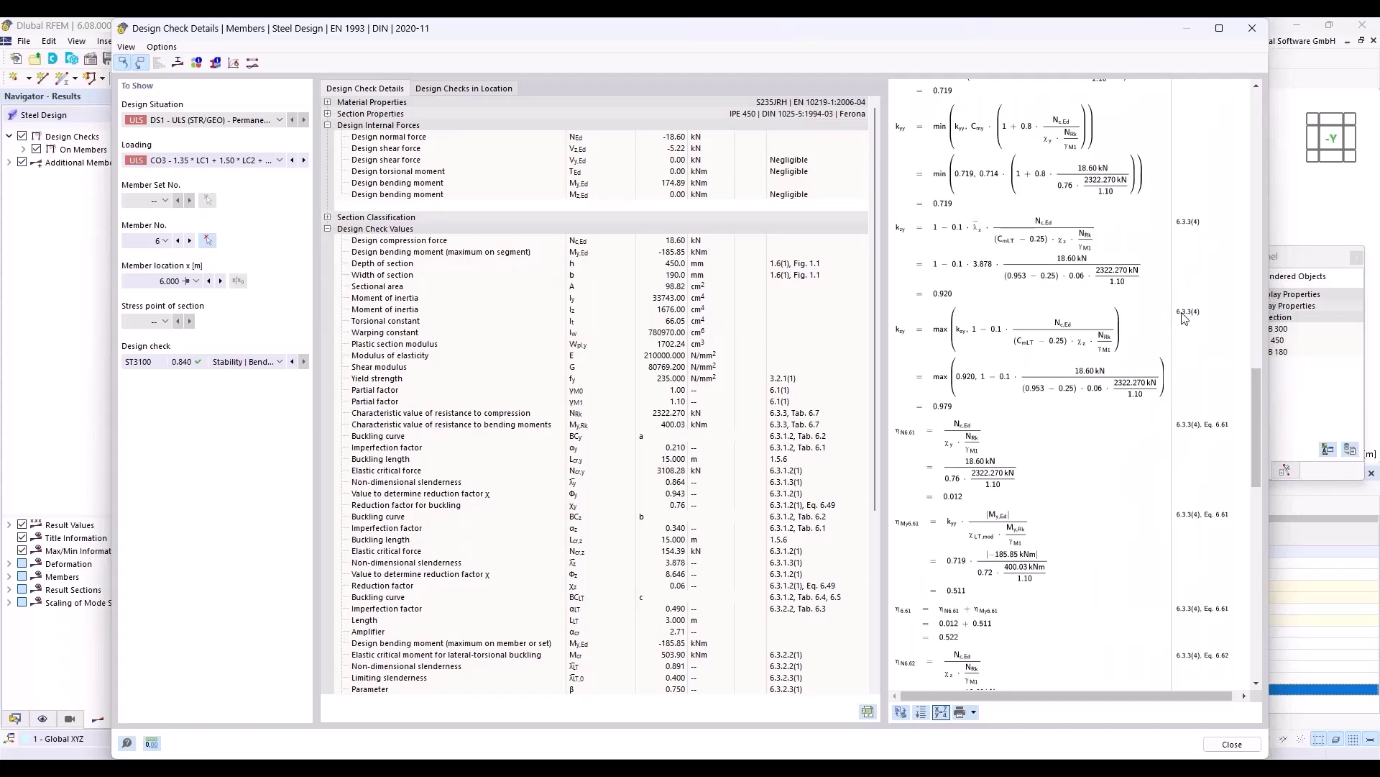
pyautogui.moveTo(1256, 374); pyautogui.dragTo(1312, 334)
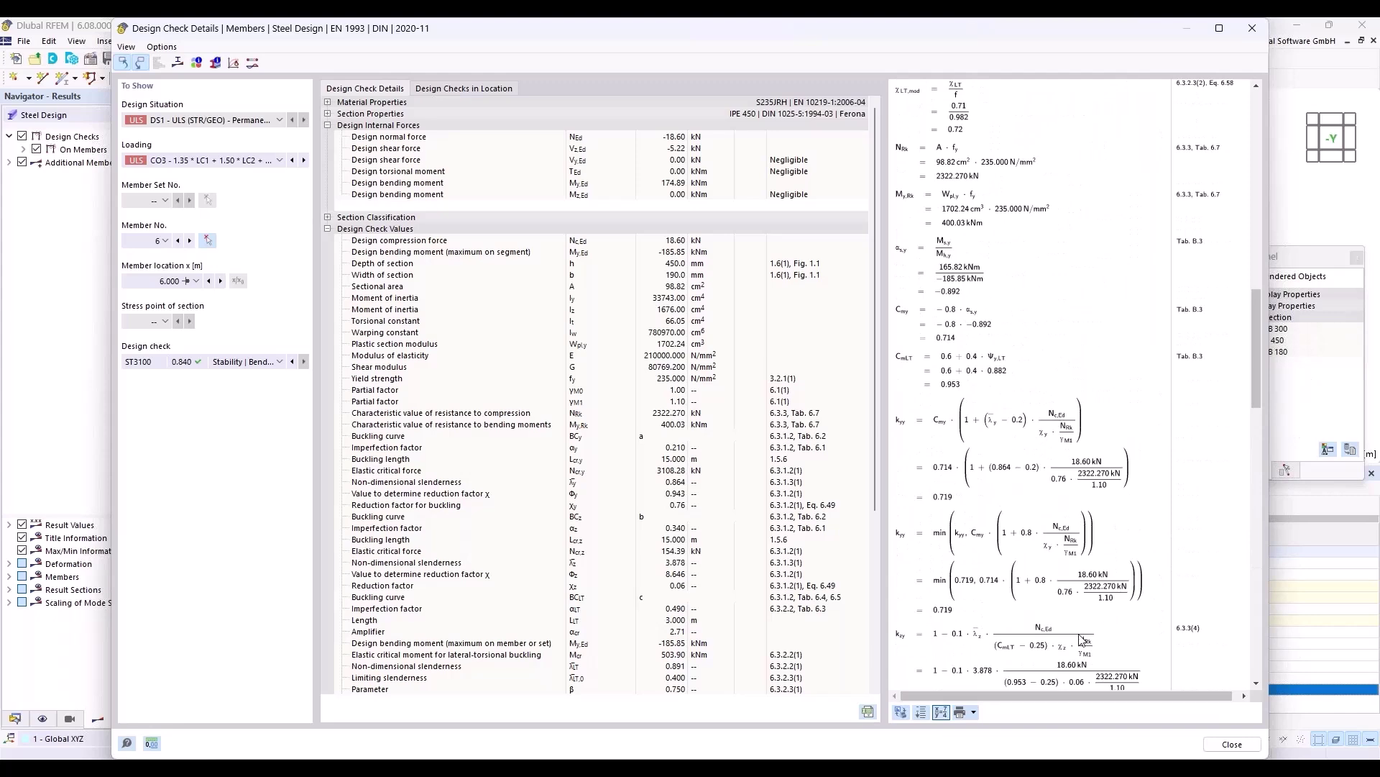
pyautogui.click(1231, 745)
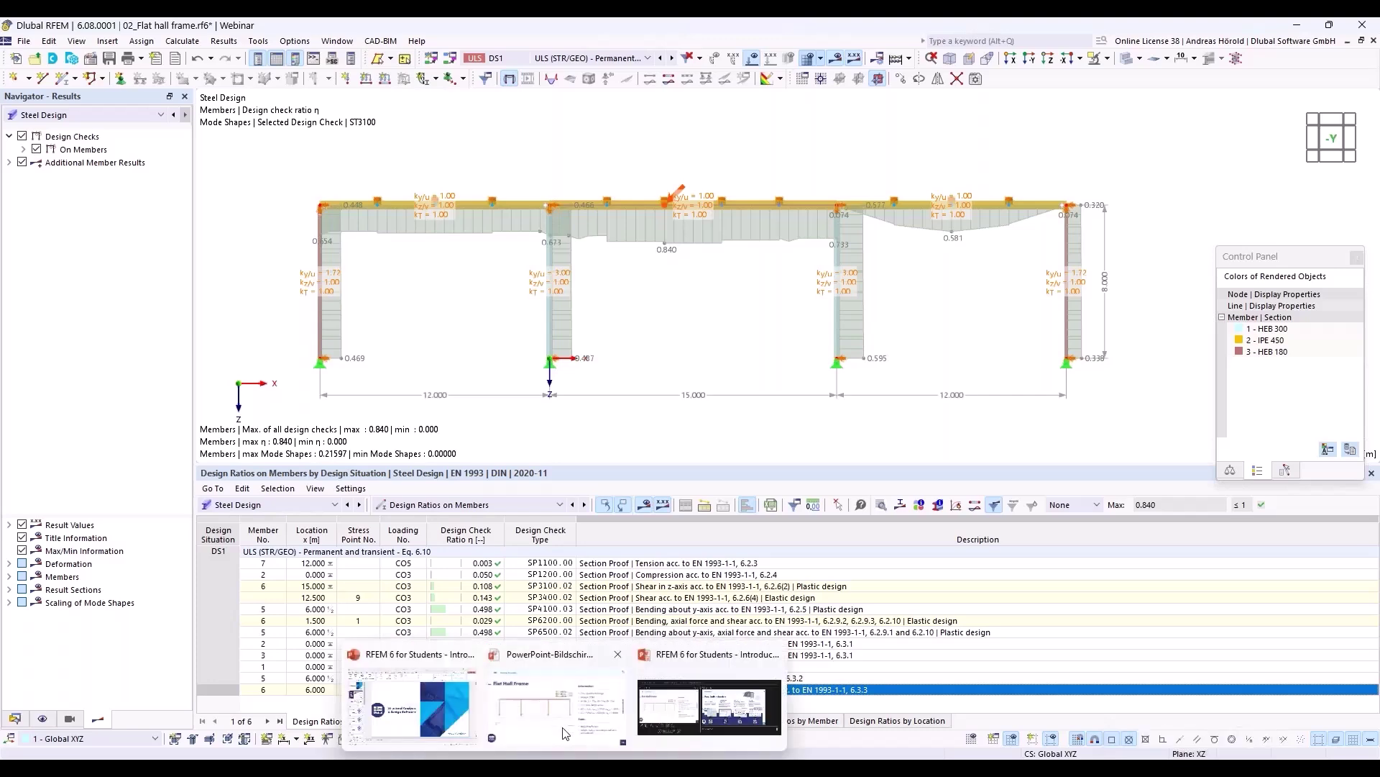
pyautogui.click(566, 727)
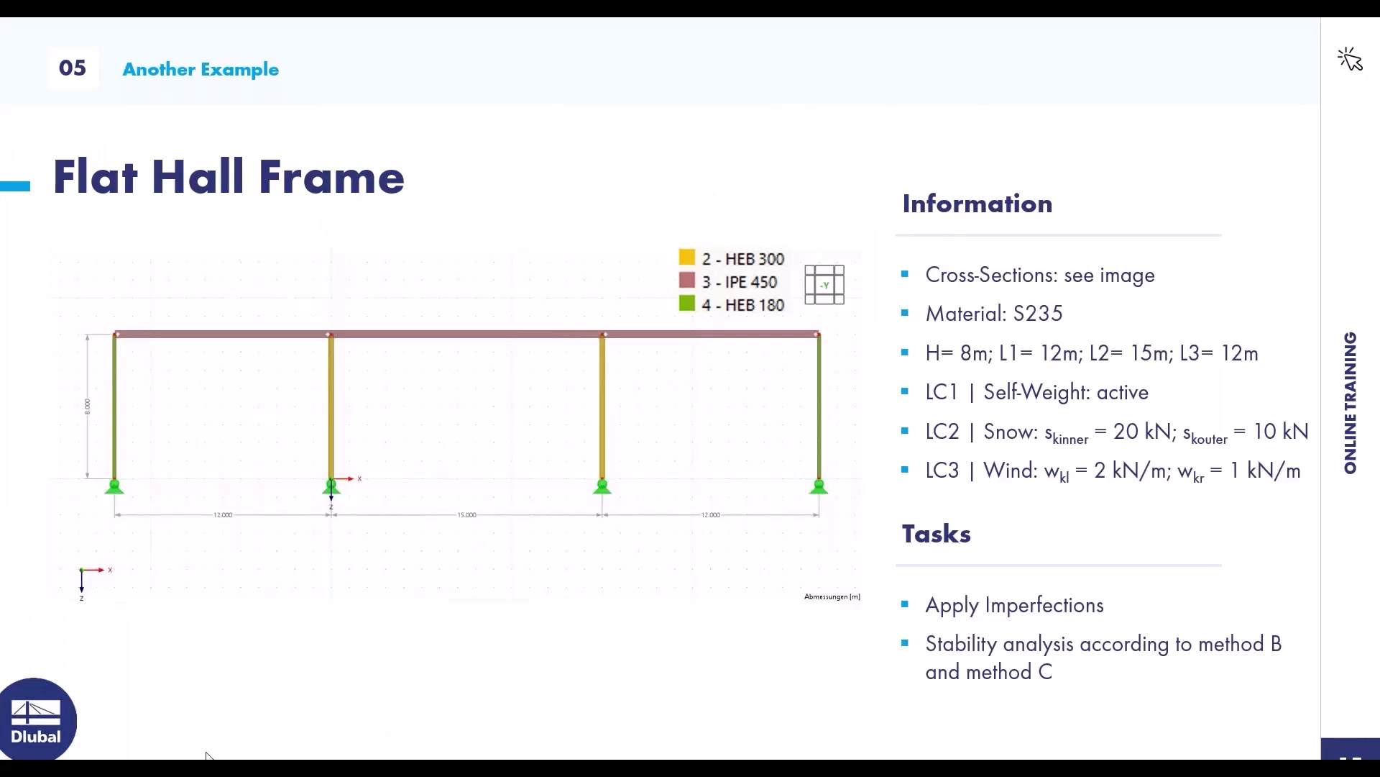
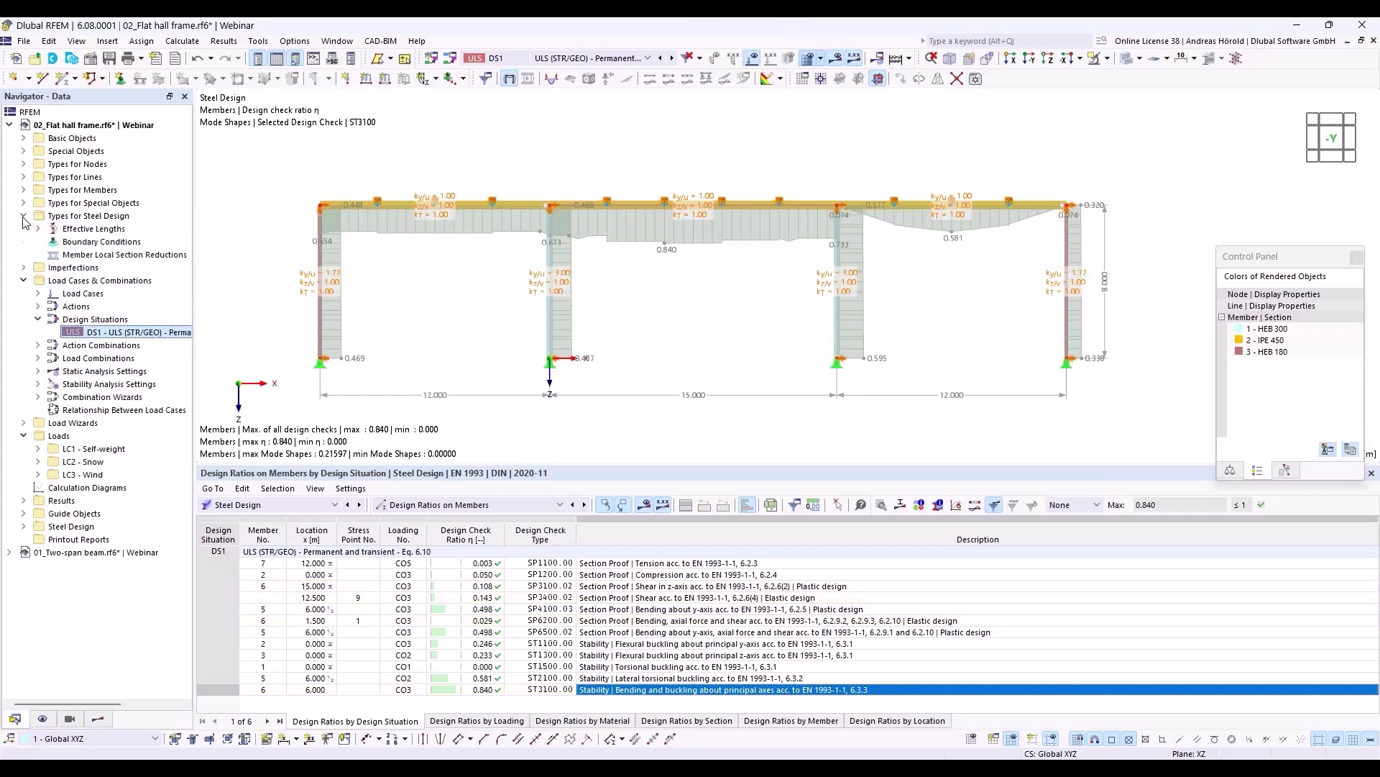
# - Save the model without results as 02_Hall frame without imperfections_finished.rf6, replacing the existing file
pyautogui.click(37, 230)
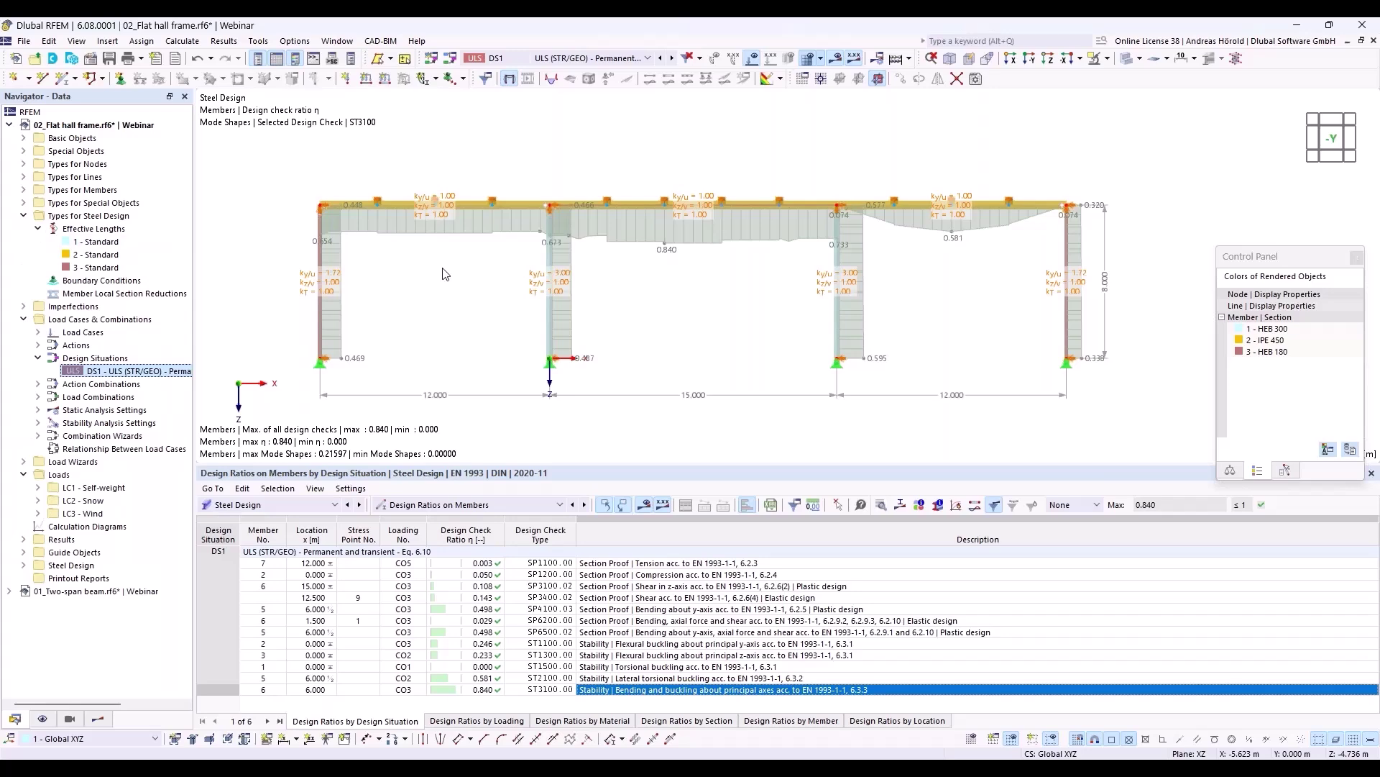
pyautogui.click(24, 41)
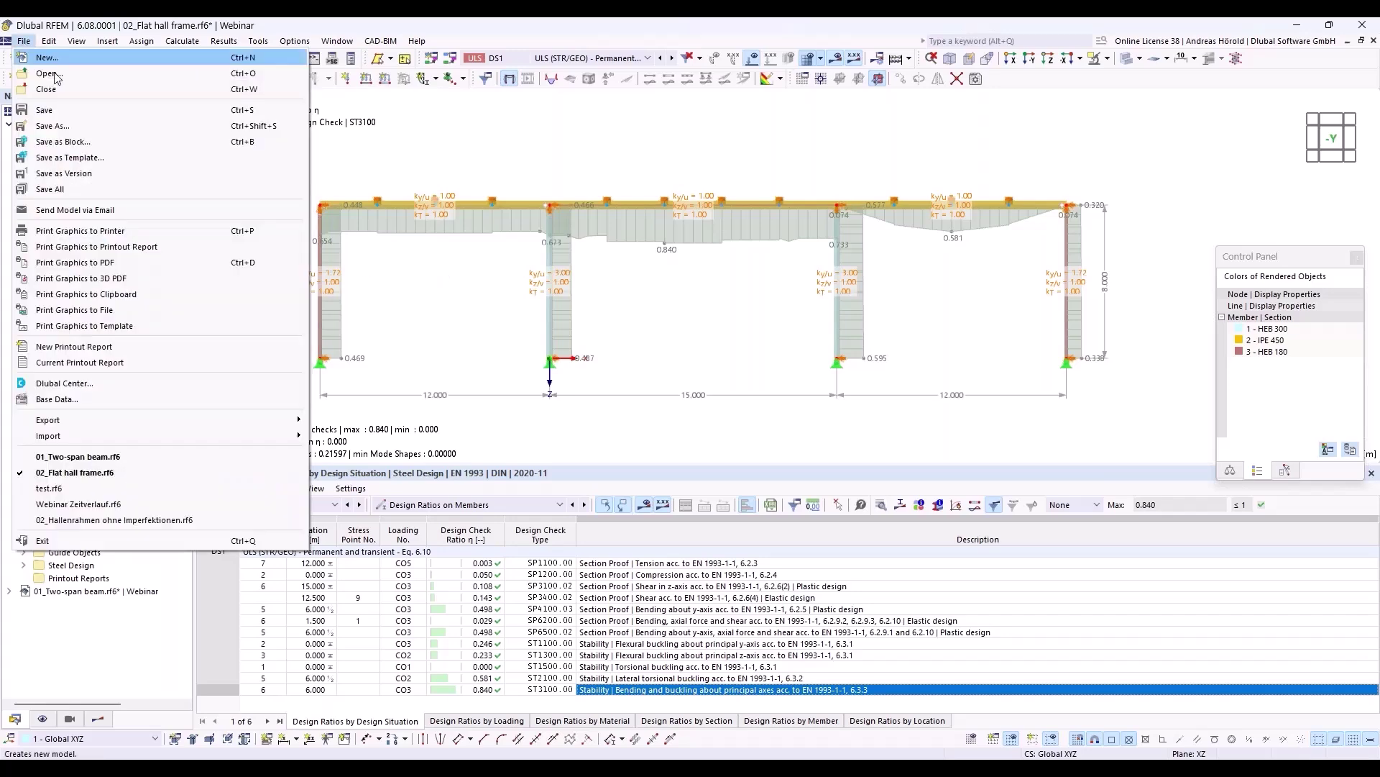
pyautogui.click(84, 127)
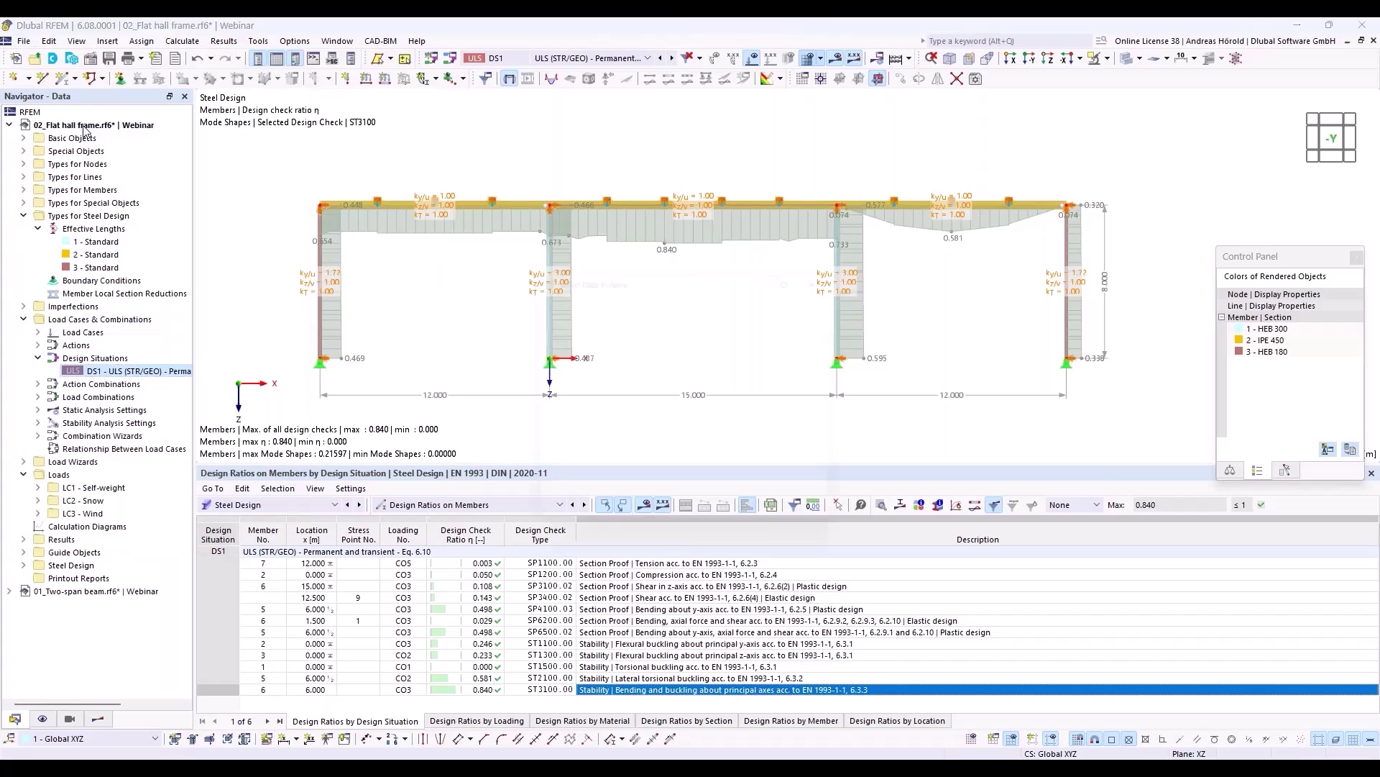
pyautogui.click(570, 350)
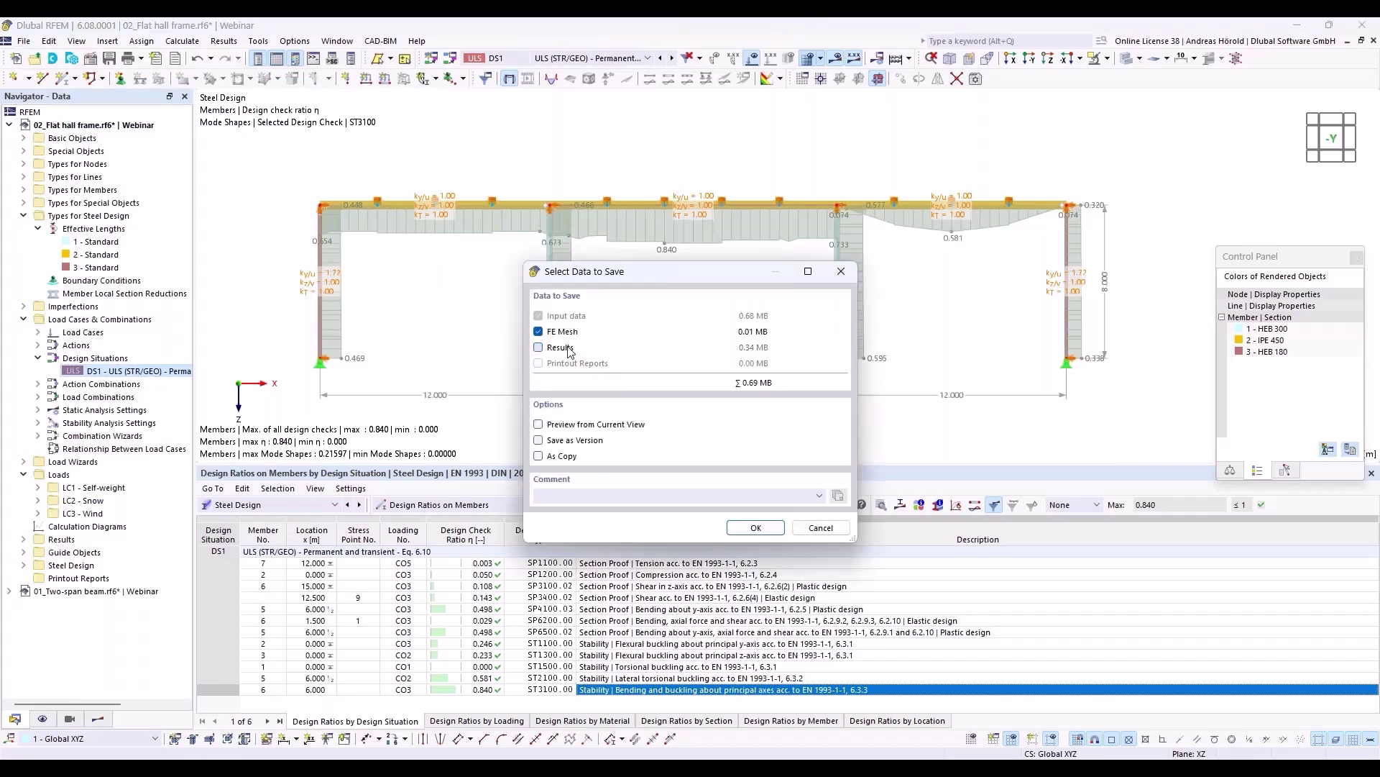
pyautogui.click(755, 528)
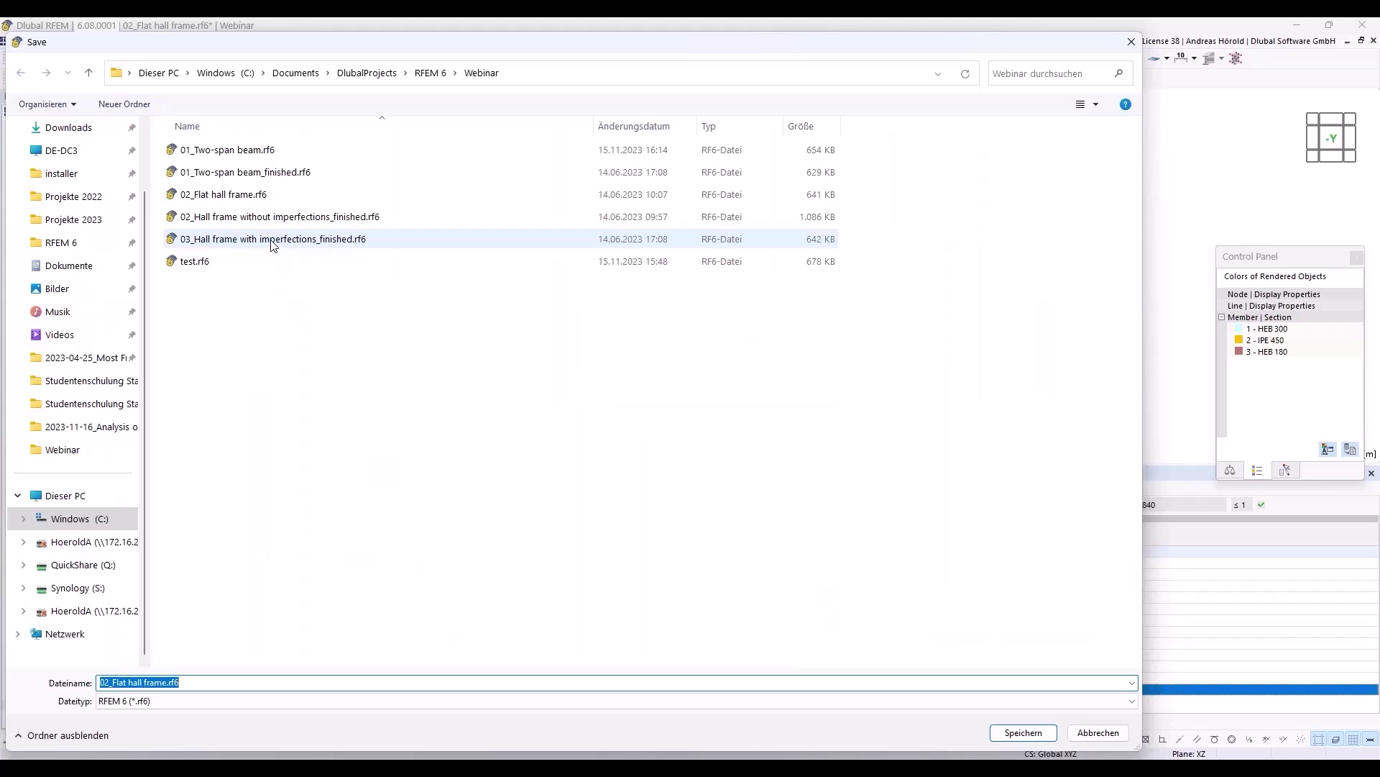
pyautogui.click(287, 218)
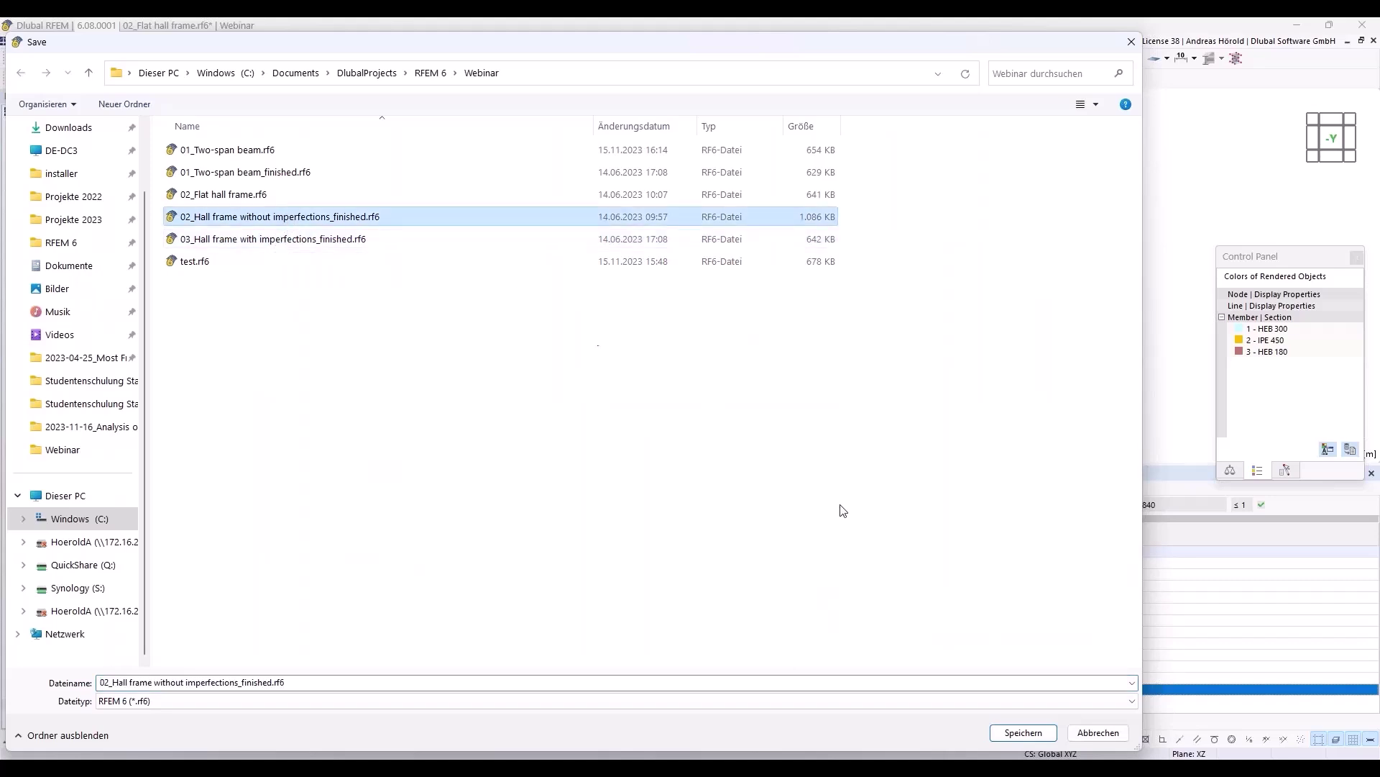
pyautogui.click(1028, 731)
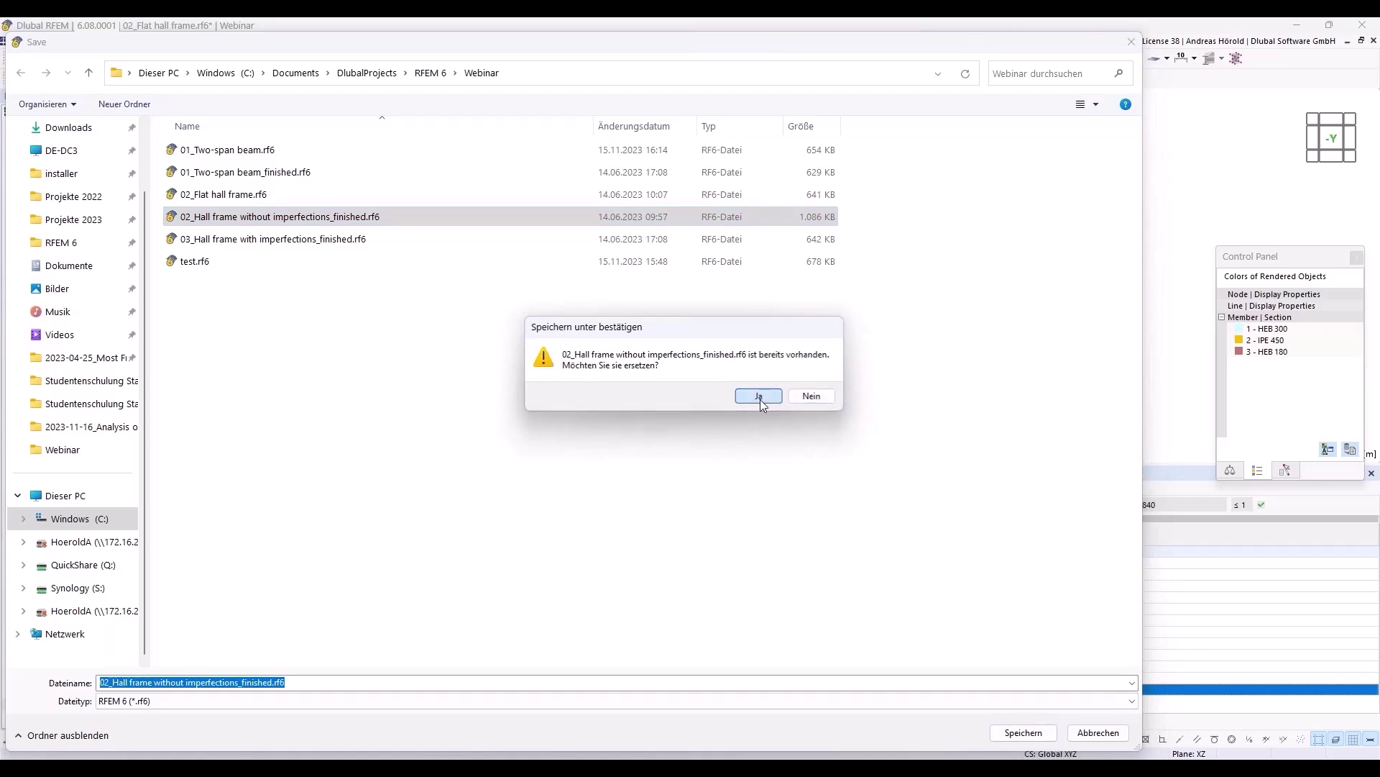
pyautogui.click(759, 397)
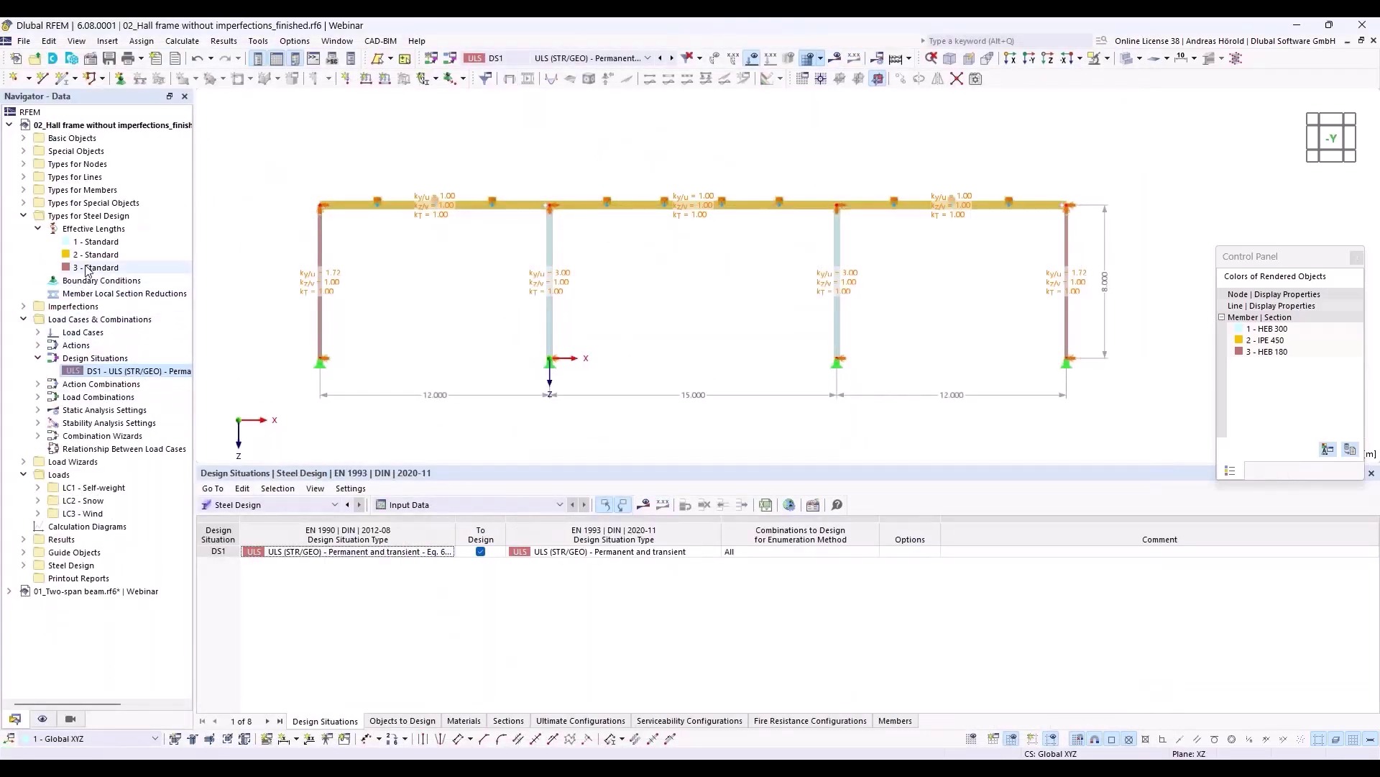
# - Delete the effective lengths 1 - Standard and 2 - Standard assigned to the columns
pyautogui.click(102, 243)
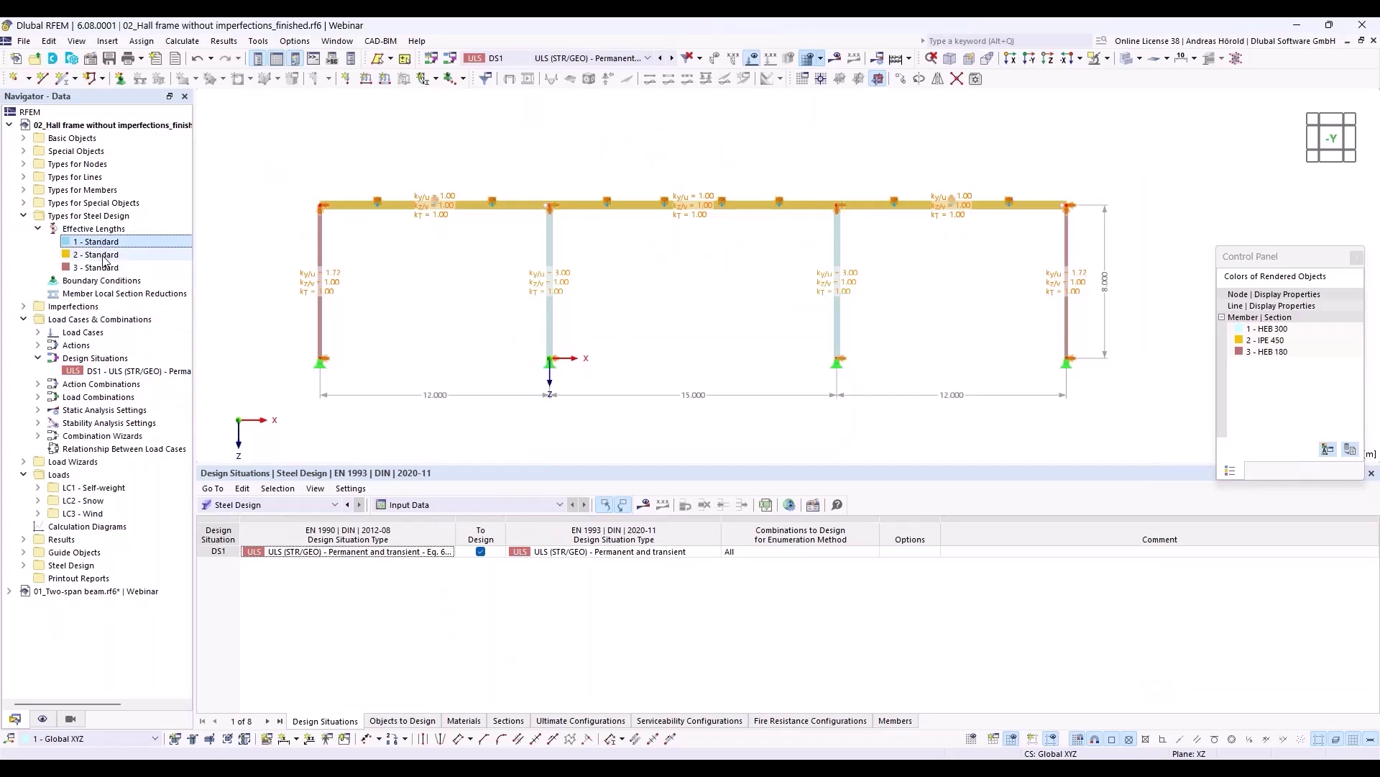
pyautogui.keyDown('ctrl'); pyautogui.click(111, 256); pyautogui.keyUp('ctrl')
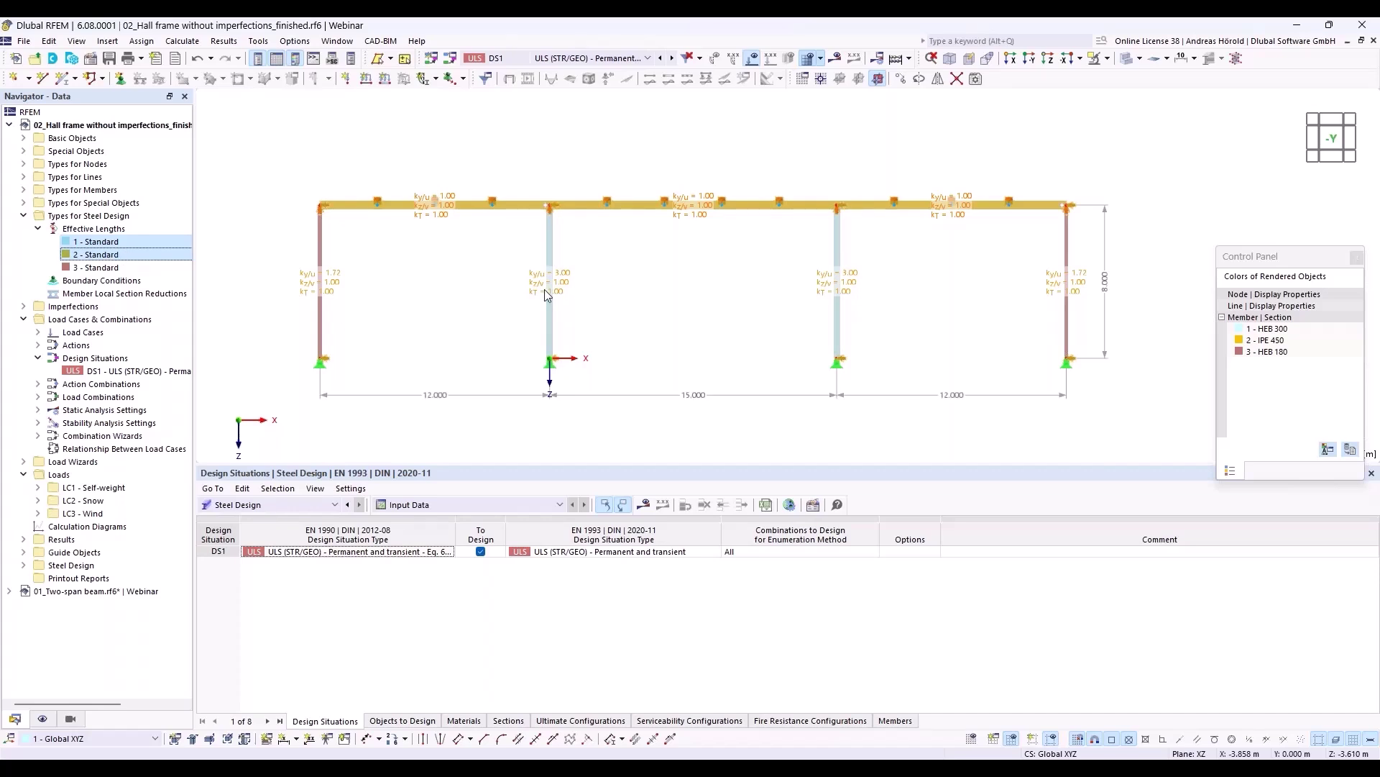
pyautogui.rightClick(140, 236)
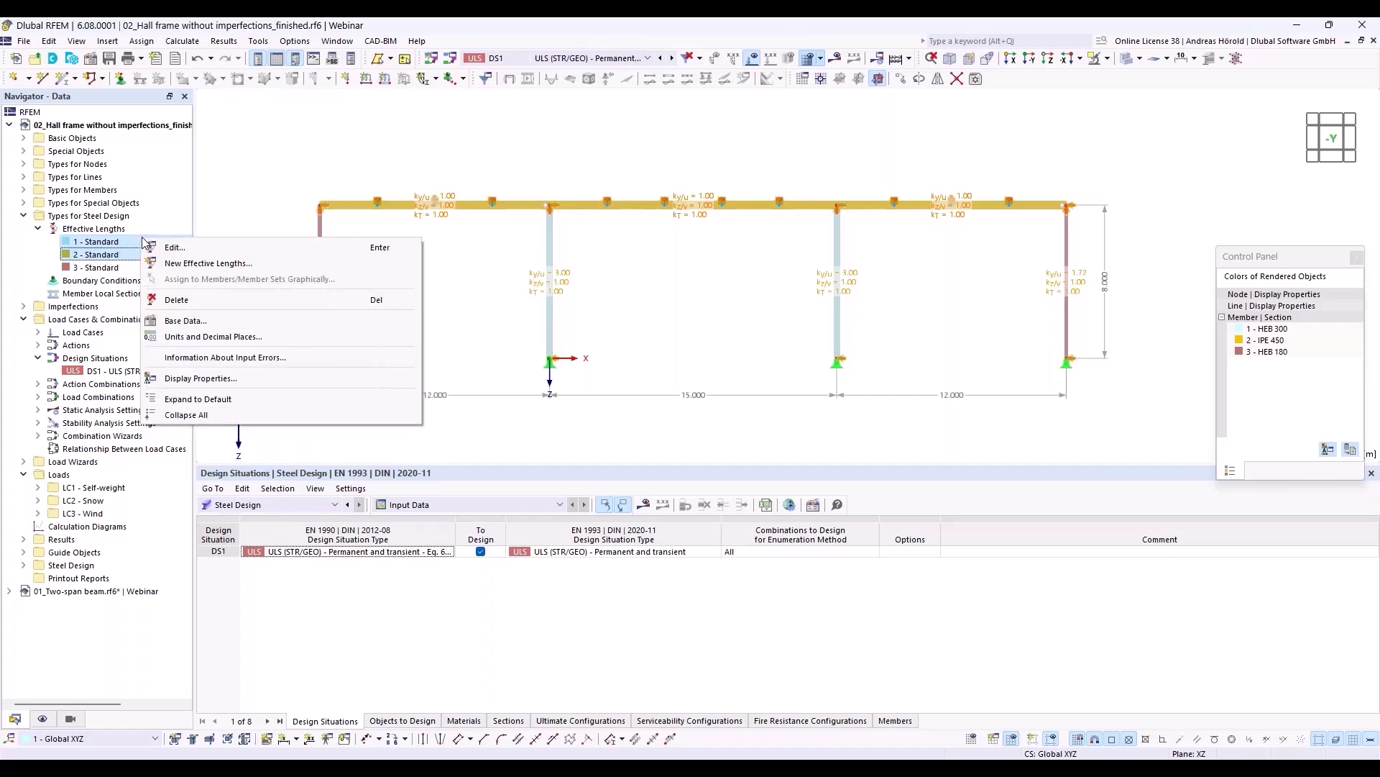
pyautogui.click(209, 261)
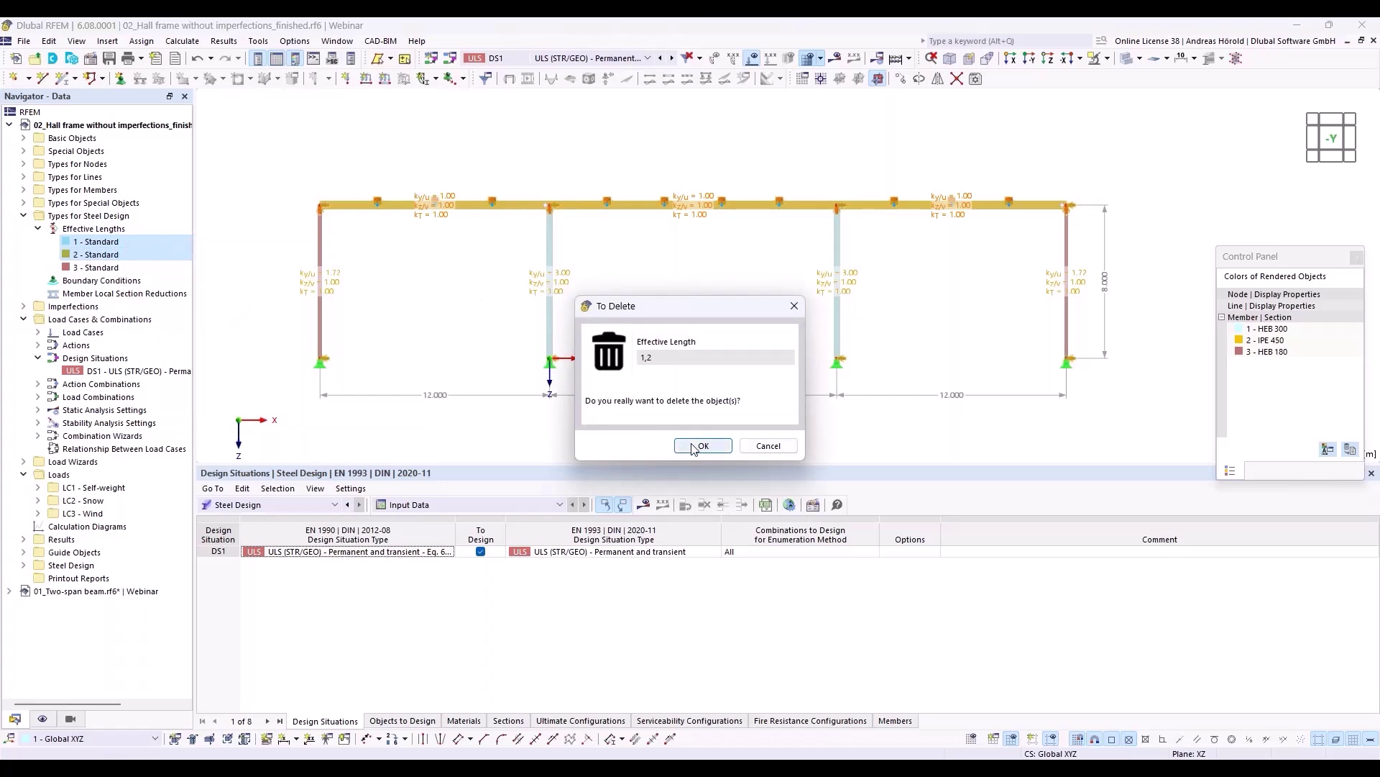
pyautogui.click(701, 444)
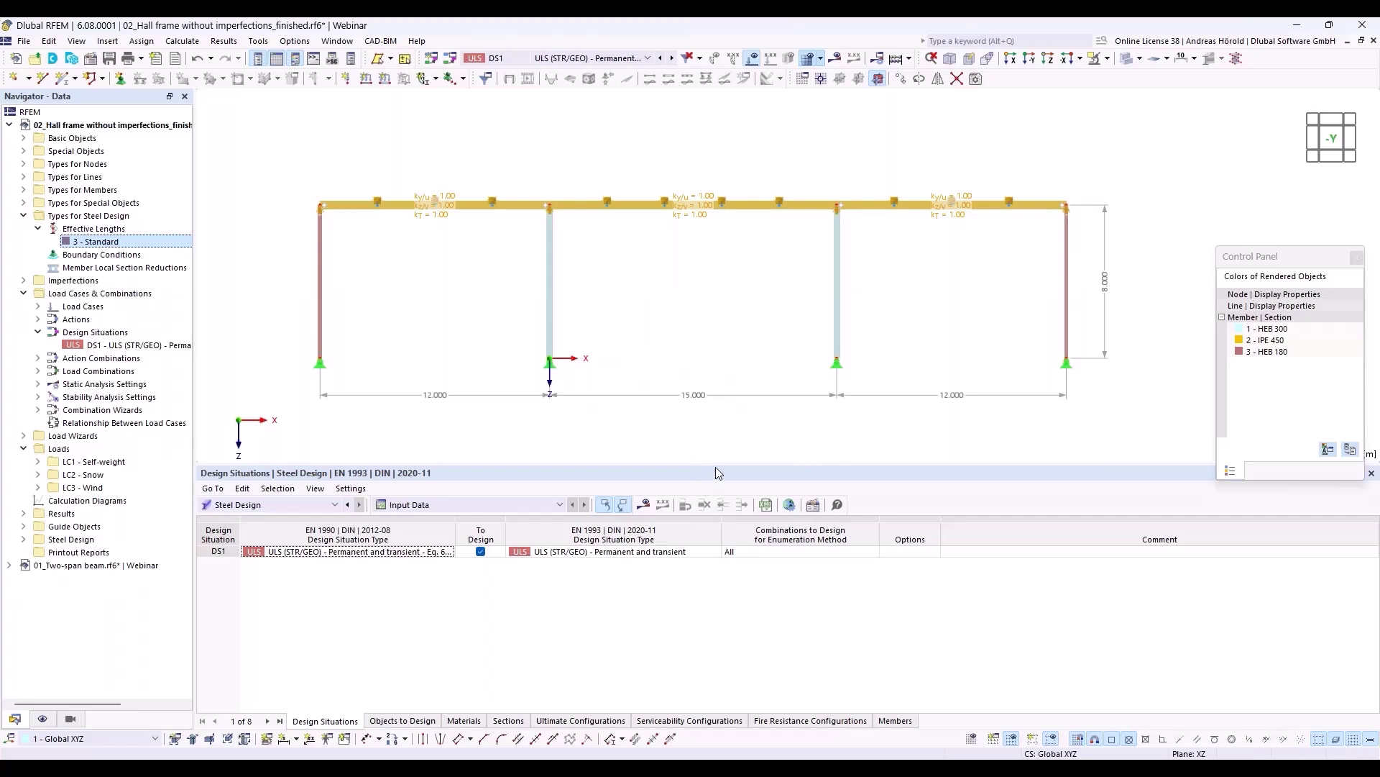
# - Start a new member imperfection and create its imperfection case Imp. x with the Local Imperfections type
pyautogui.moveTo(717, 466); pyautogui.dragTo(717, 603)
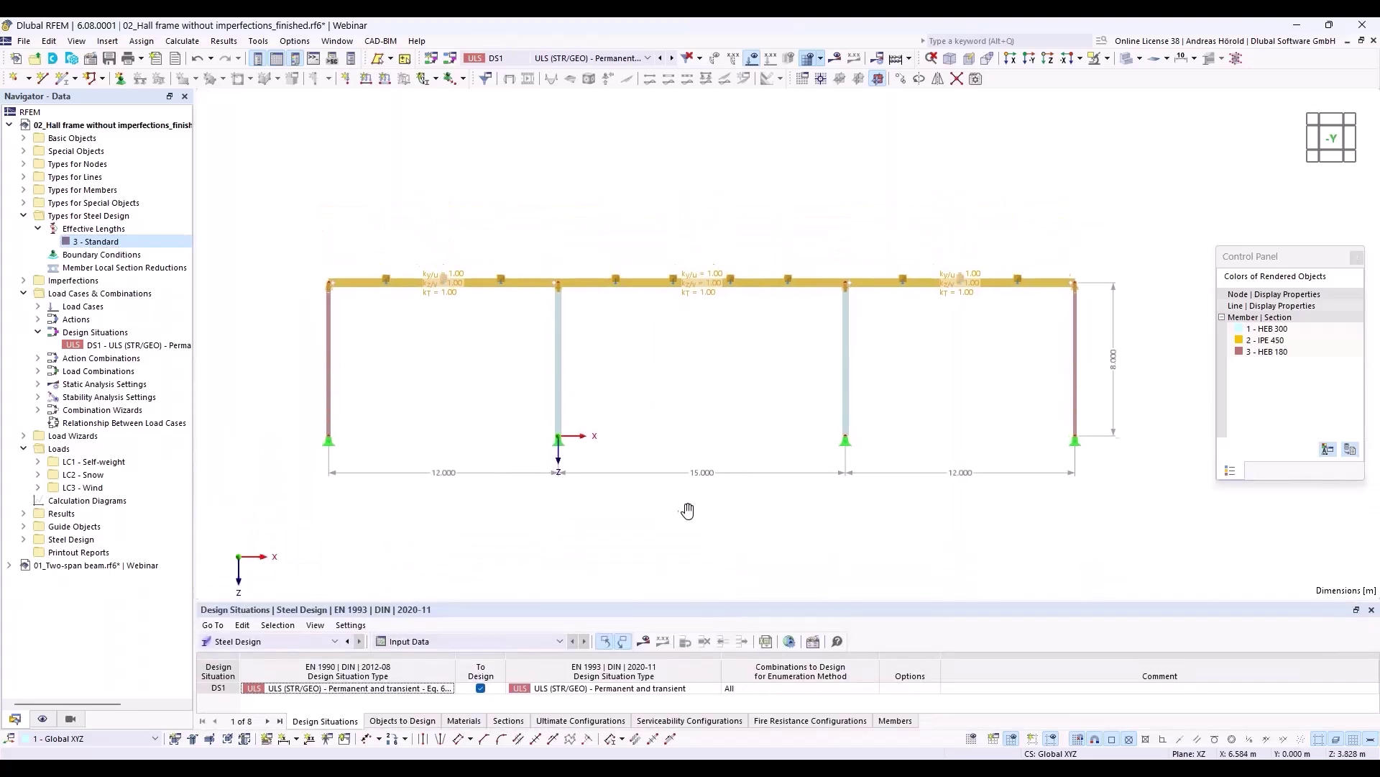
pyautogui.scroll(-3, 647, 510)
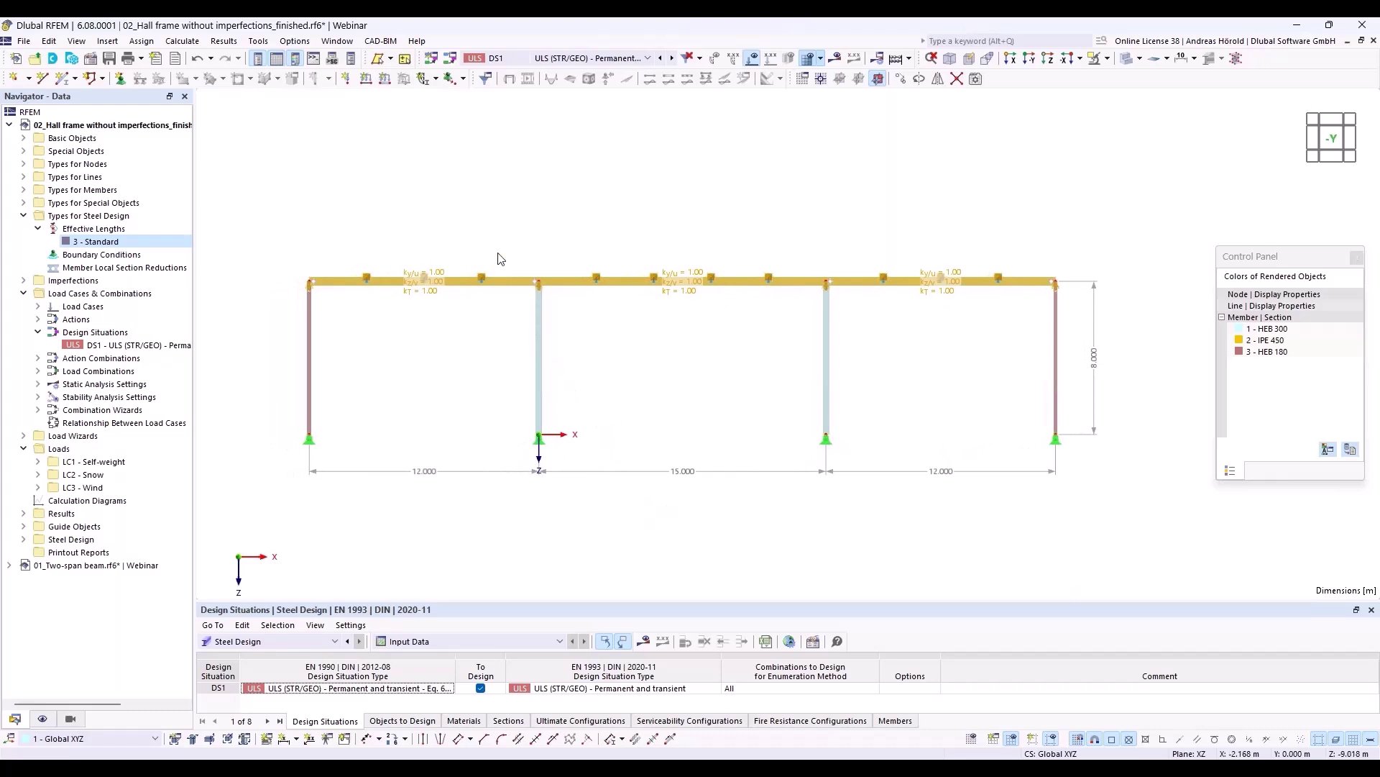
pyautogui.click(423, 80)
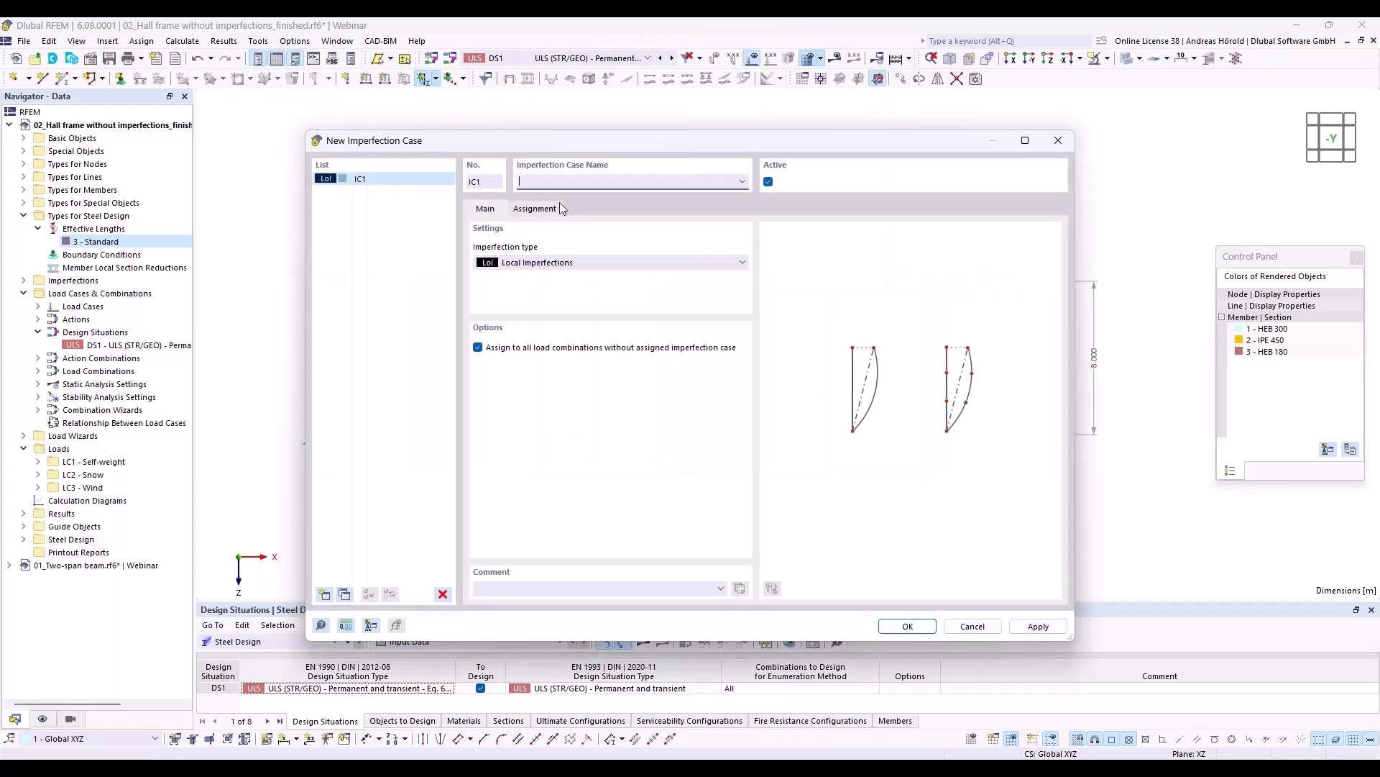
pyautogui.write('Impo')
pyautogui.click(910, 623)
pyautogui.click(908, 626)
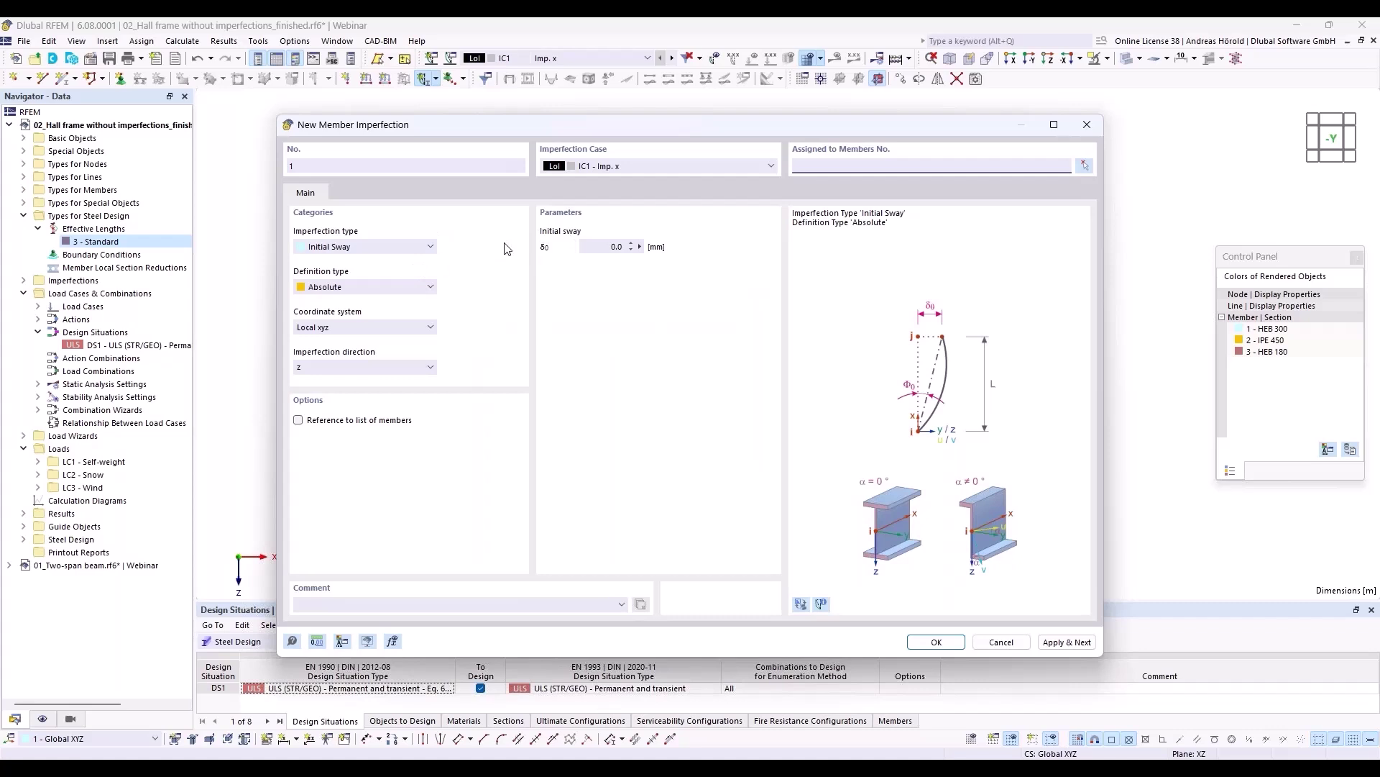
# - Define the member imperfection as an Initial Sway to EN 1993-1-1, acting in the local z direction
pyautogui.click(370, 248)
pyautogui.click(370, 248)
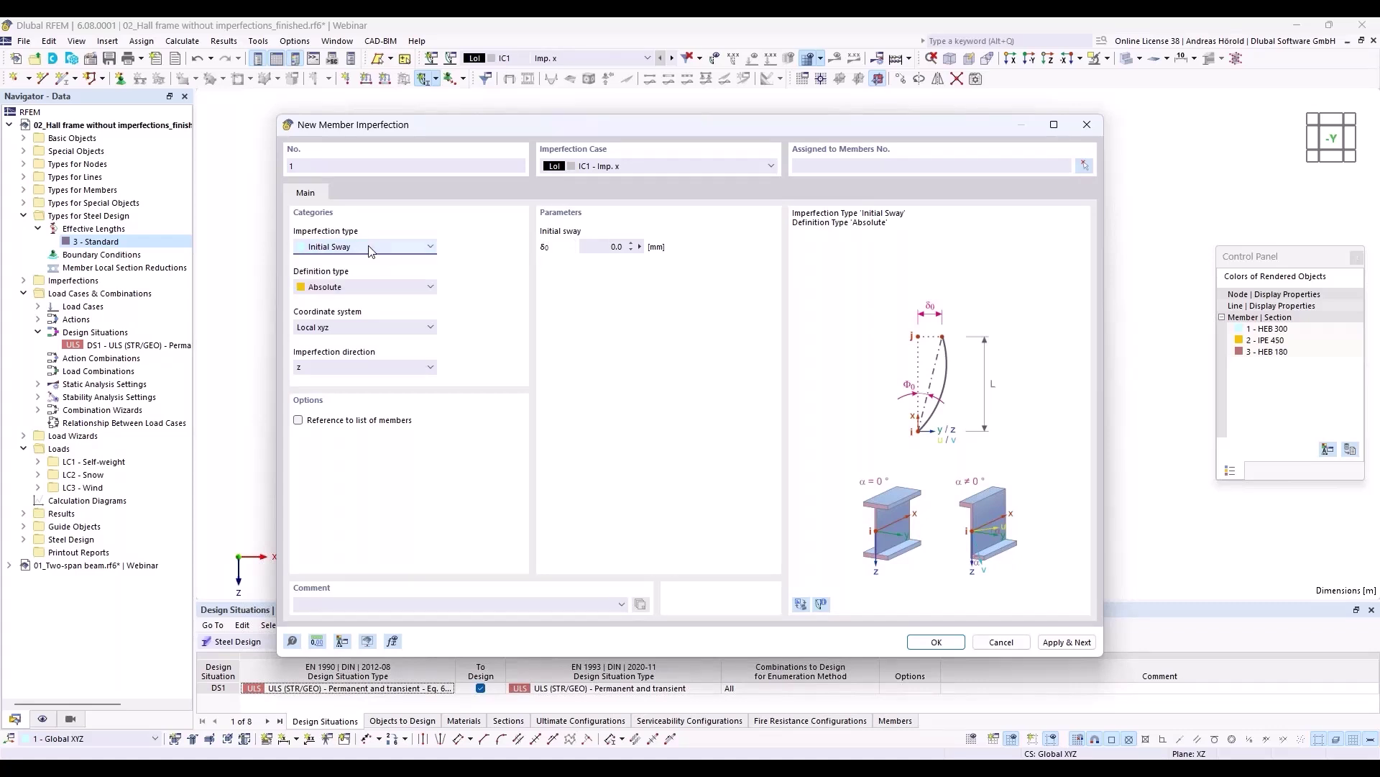
pyautogui.click(379, 288)
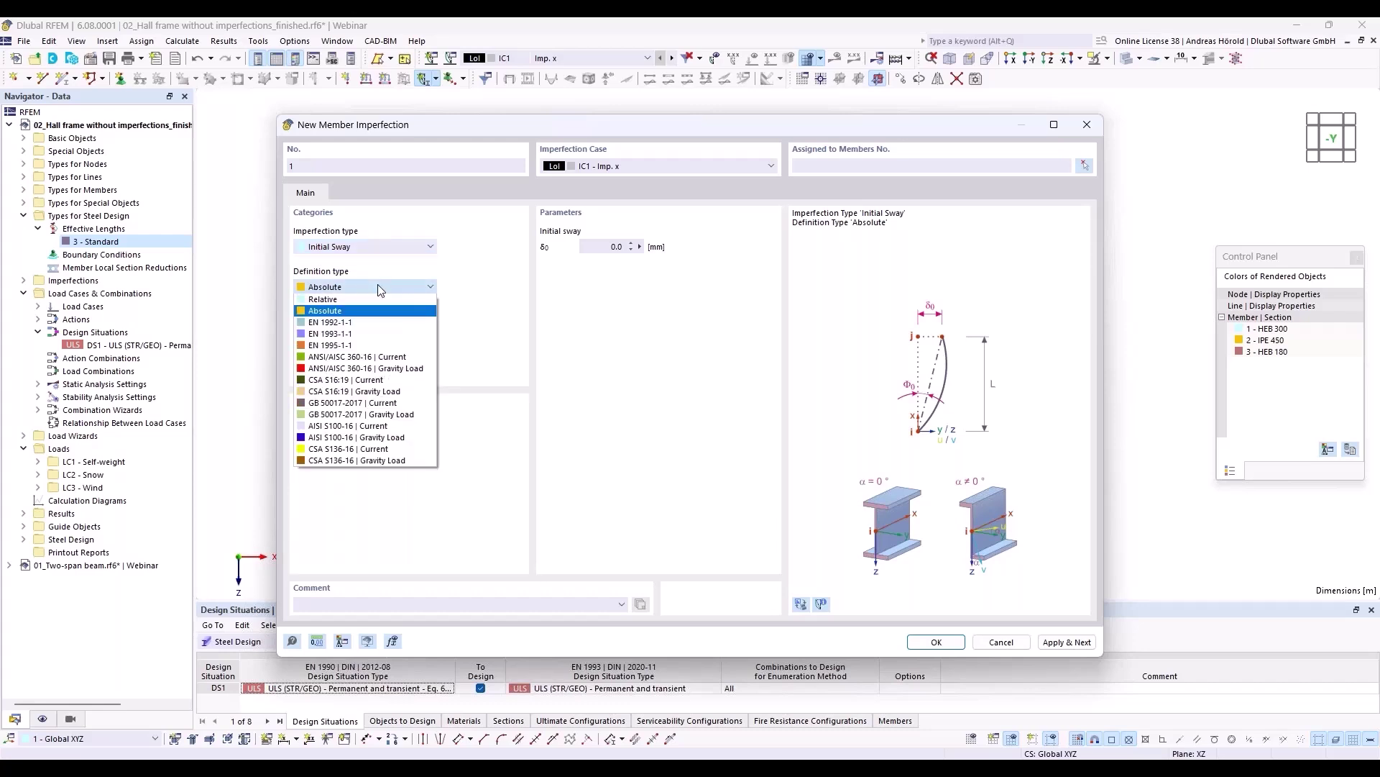
pyautogui.click(385, 334)
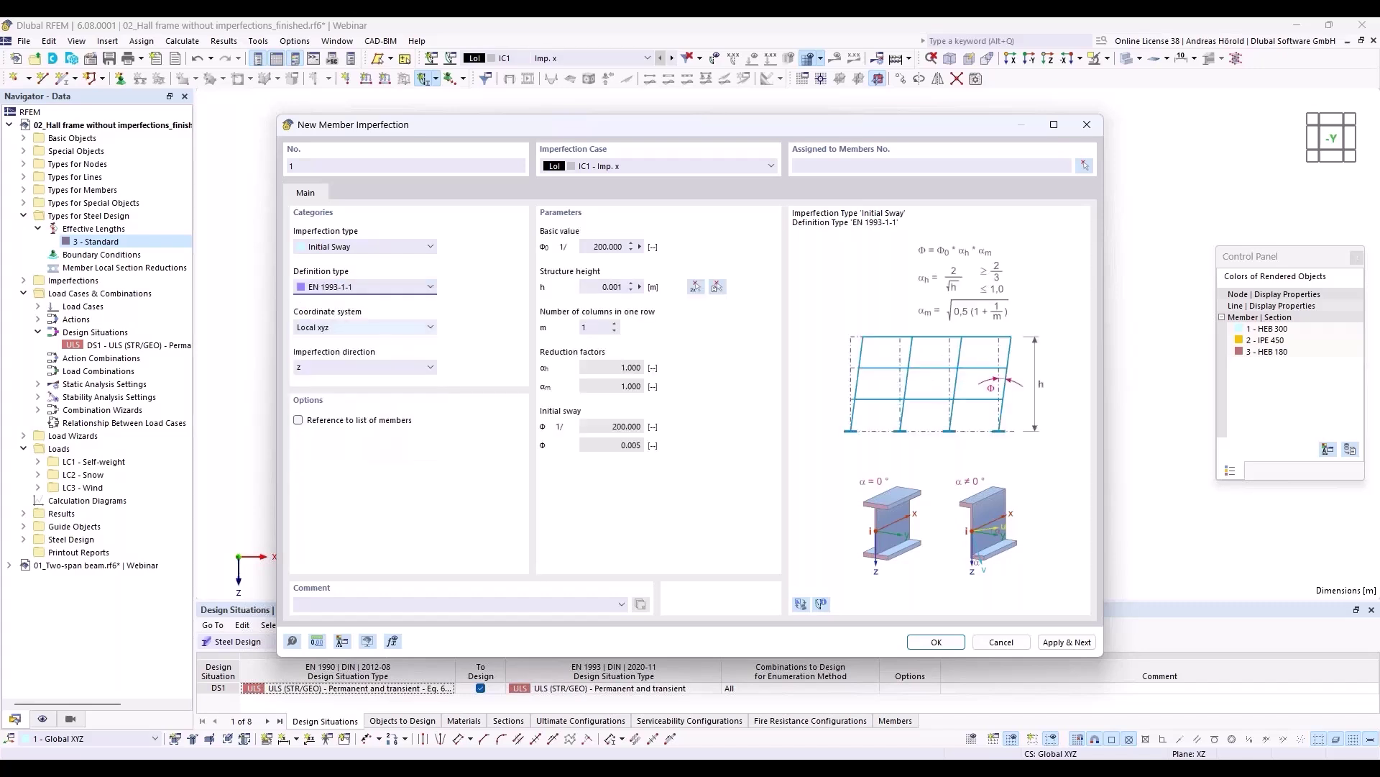
pyautogui.click(335, 363)
pyautogui.click(336, 363)
# - Take the 8 m structure height from the base and head of an inner column, and set 4 columns in one row
pyautogui.click(697, 288)
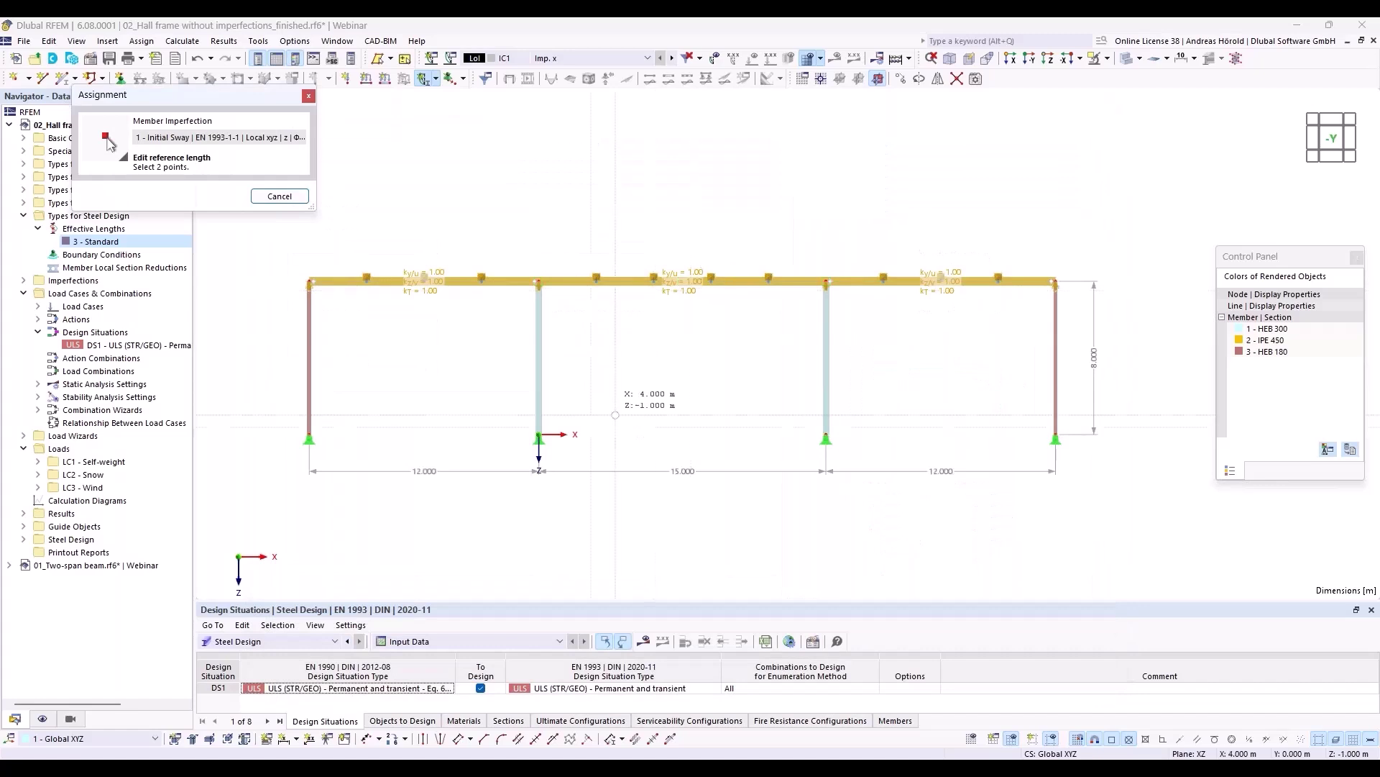
pyautogui.click(539, 434)
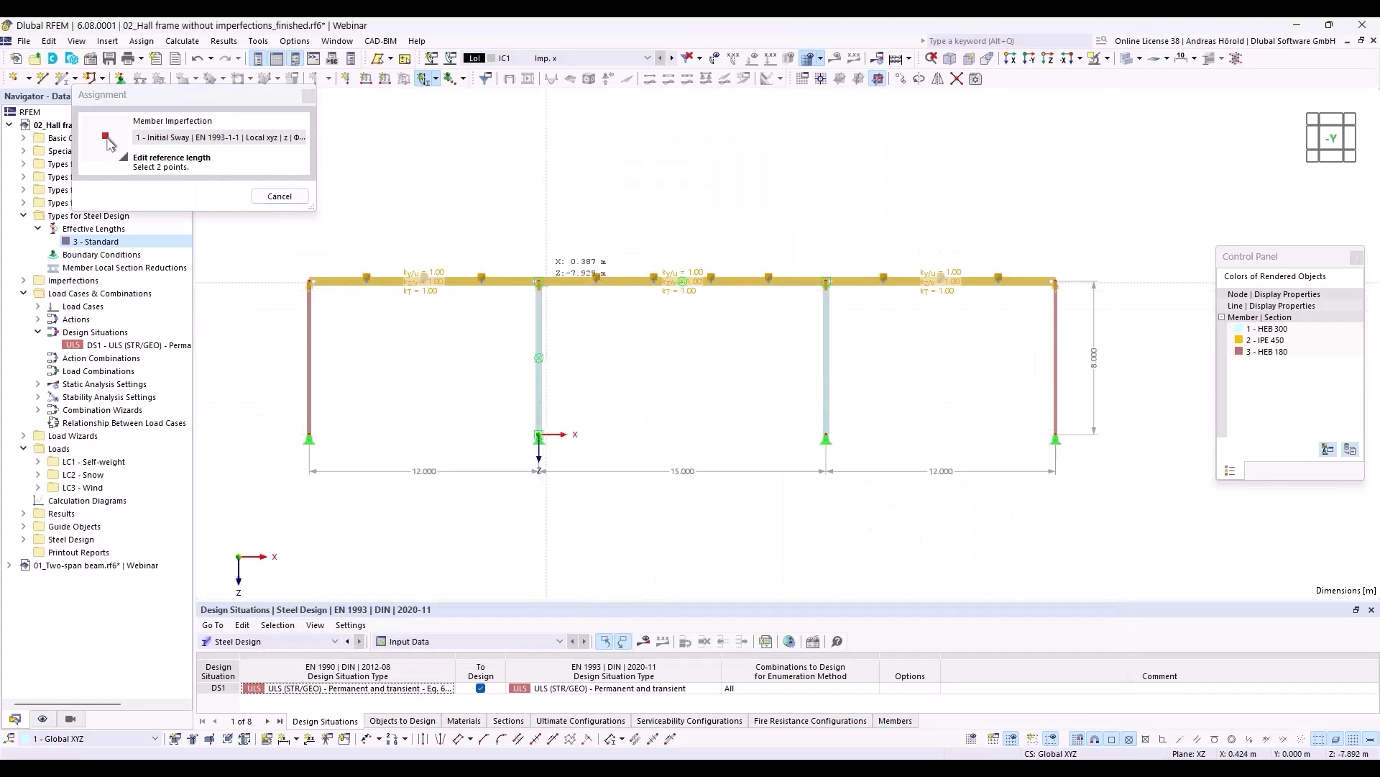
pyautogui.click(539, 281)
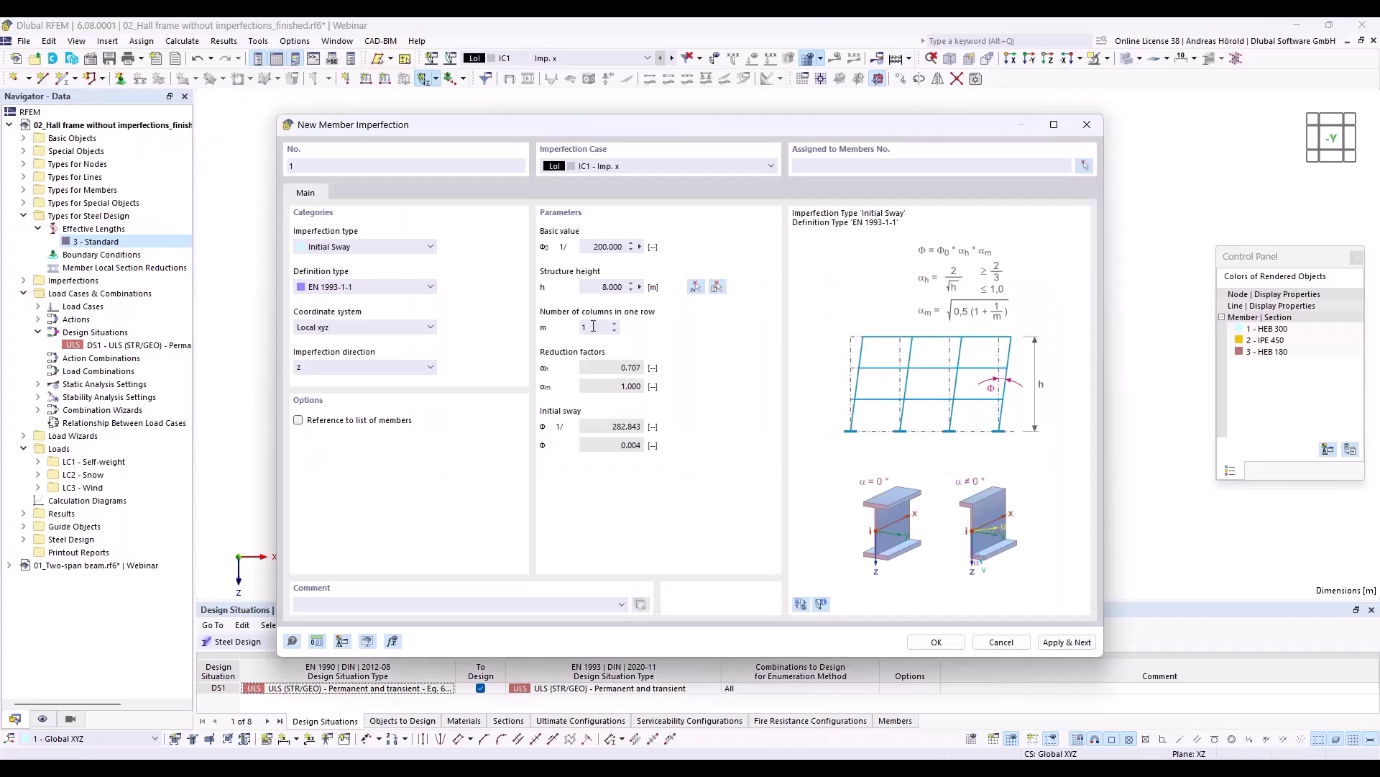
pyautogui.moveTo(723, 129)
pyautogui.mouseDown()
pyautogui.moveTo(726, 489)
pyautogui.moveTo(713, 128)
pyautogui.mouseUp()
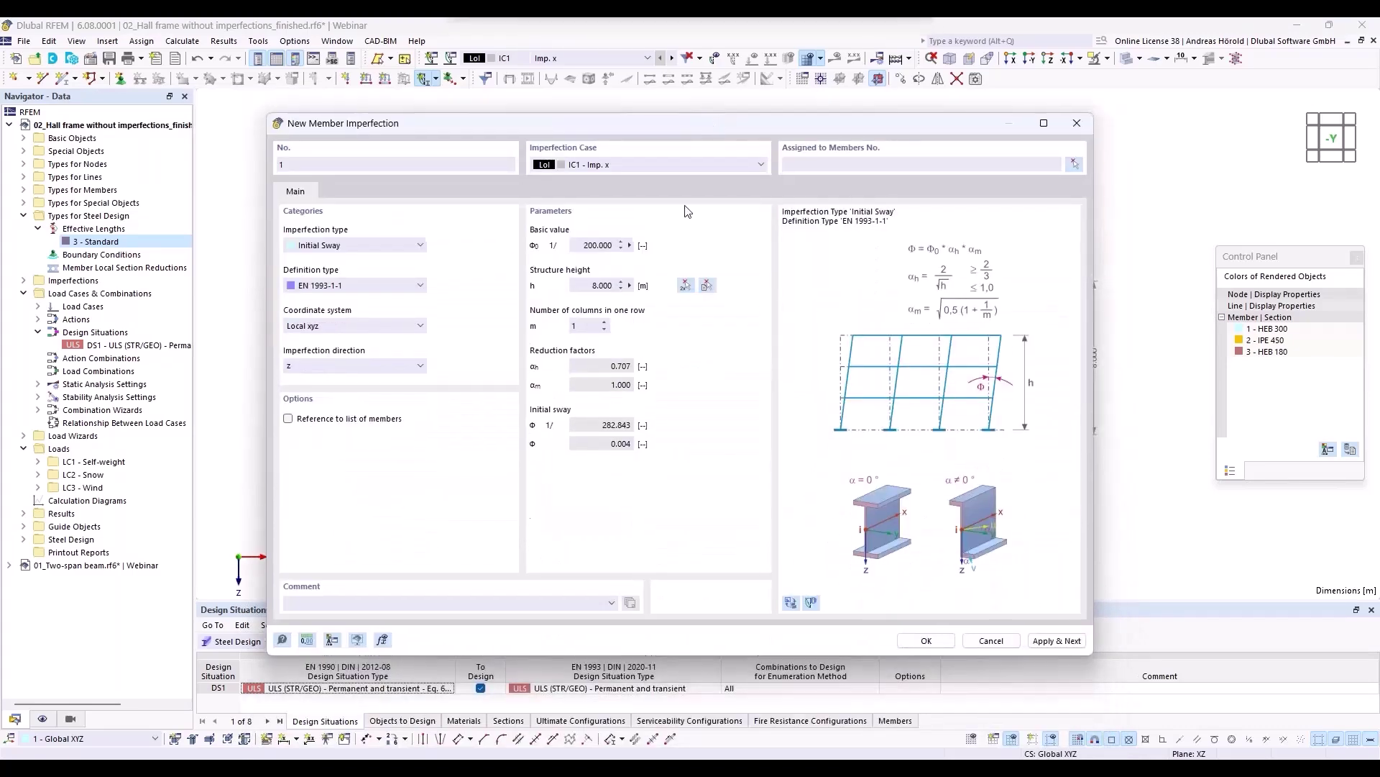
pyautogui.click(604, 323)
pyautogui.click(604, 323)
pyautogui.click(604, 323)
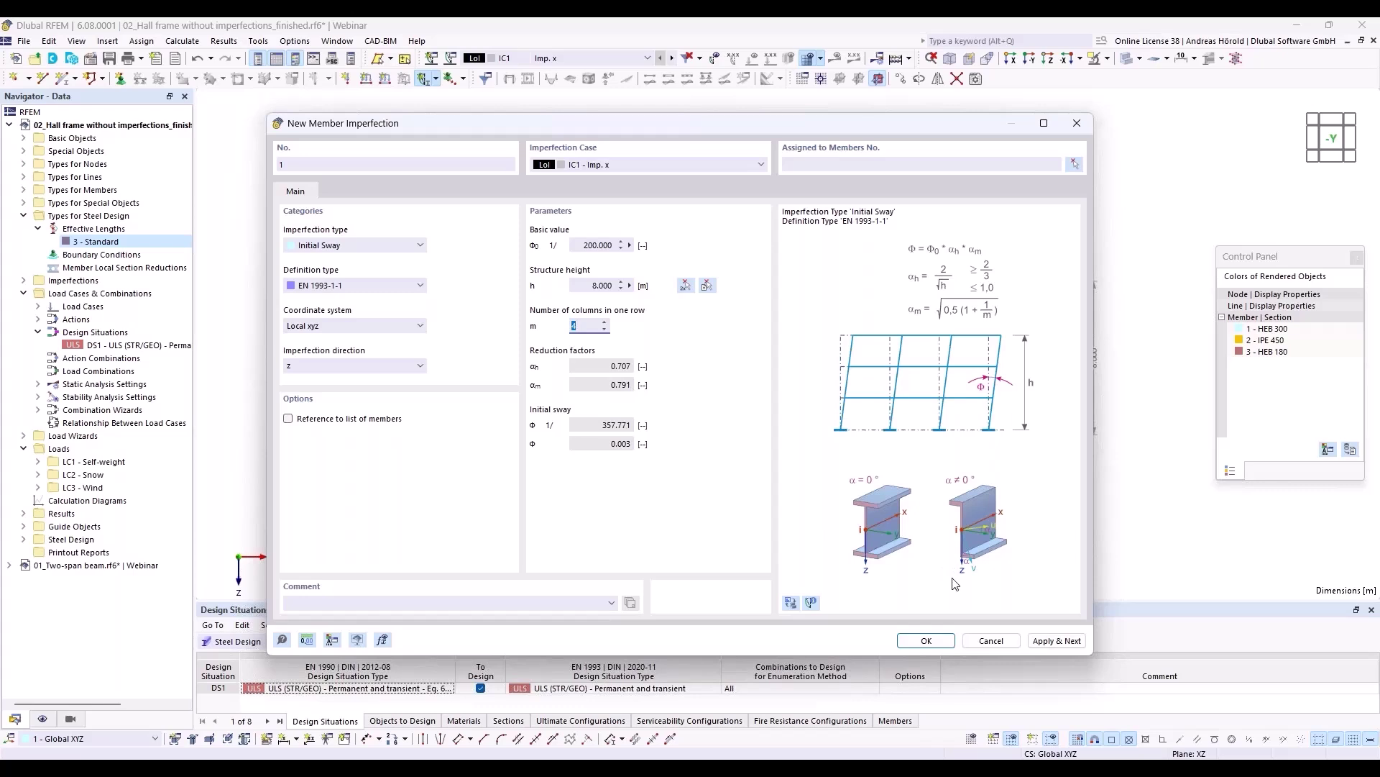
# - Assign the initial sway to the four columns, members 1-4, and display the imperfections on the model
pyautogui.click(926, 641)
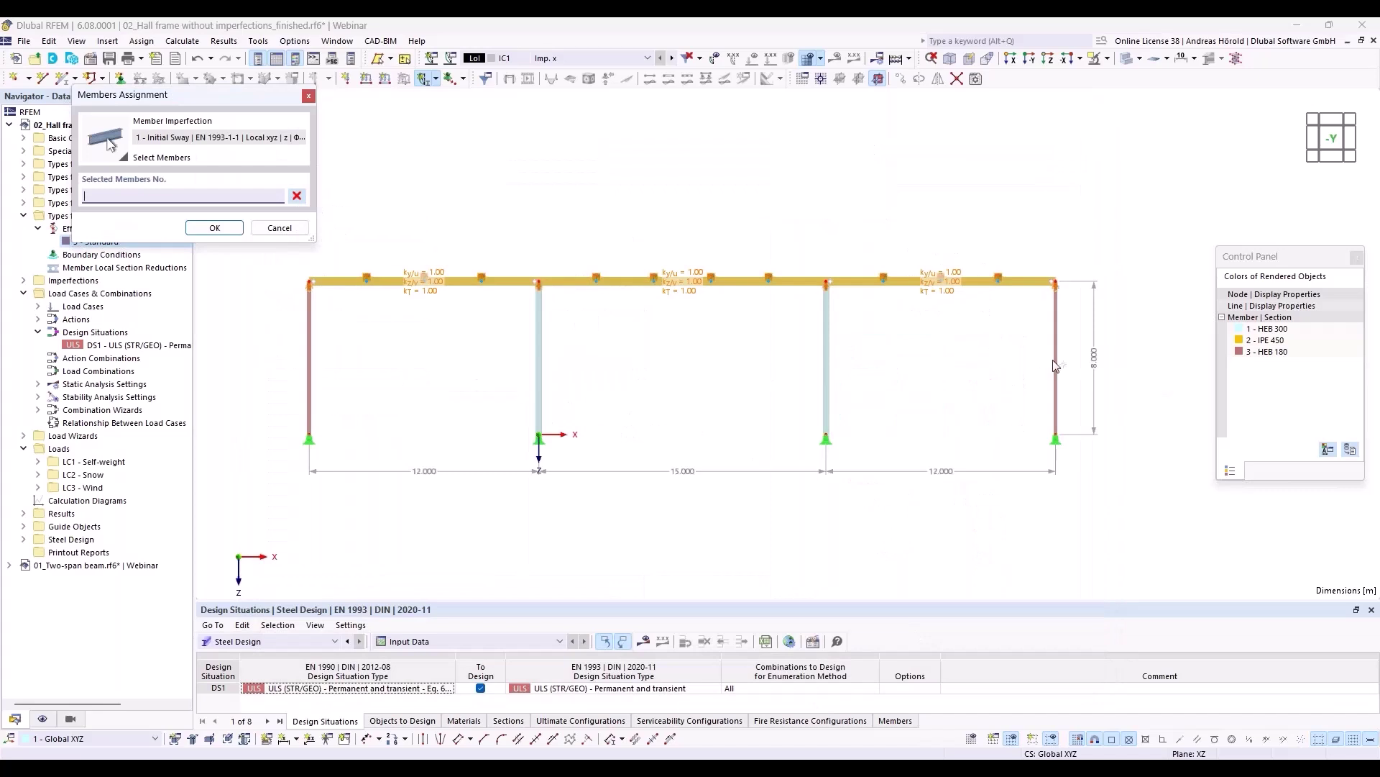
pyautogui.moveTo(1128, 319); pyautogui.dragTo(272, 392)
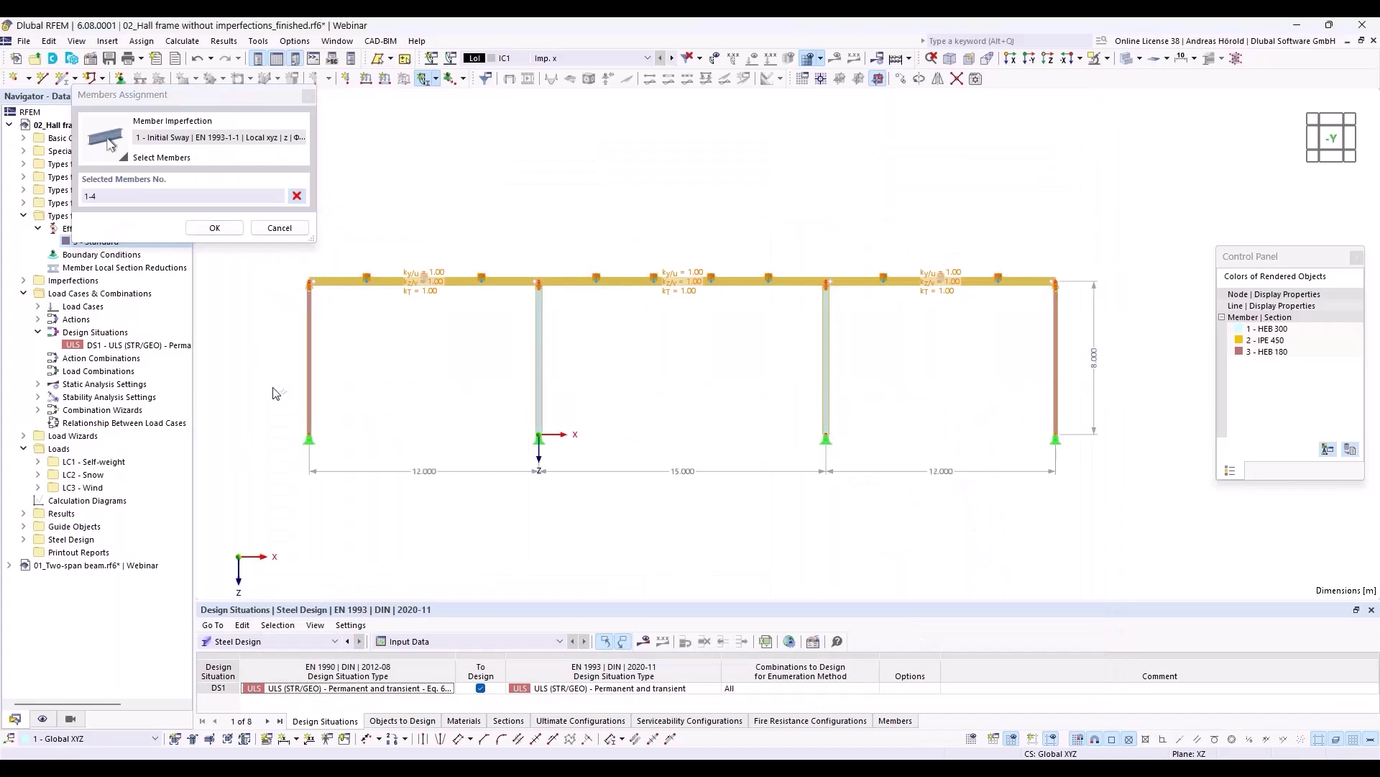
pyautogui.click(223, 228)
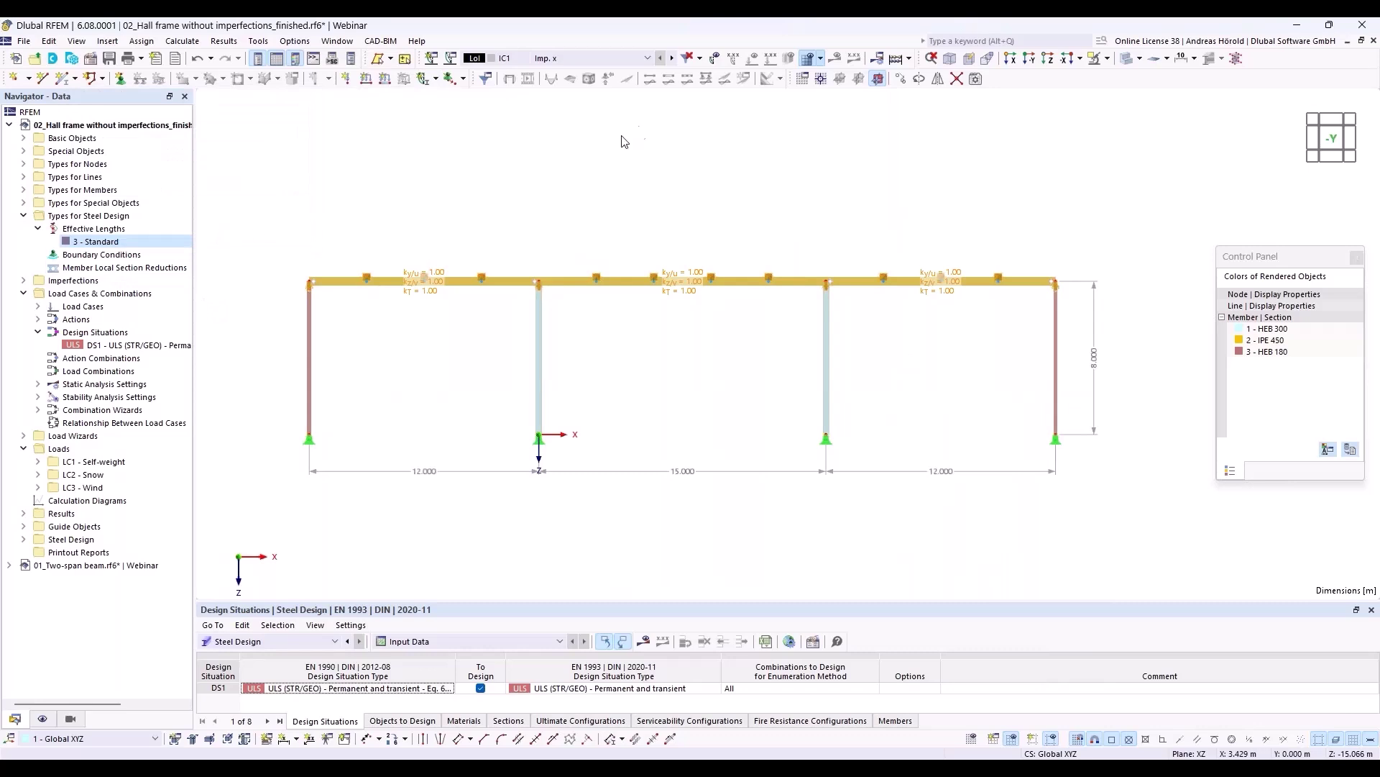
pyautogui.click(715, 59)
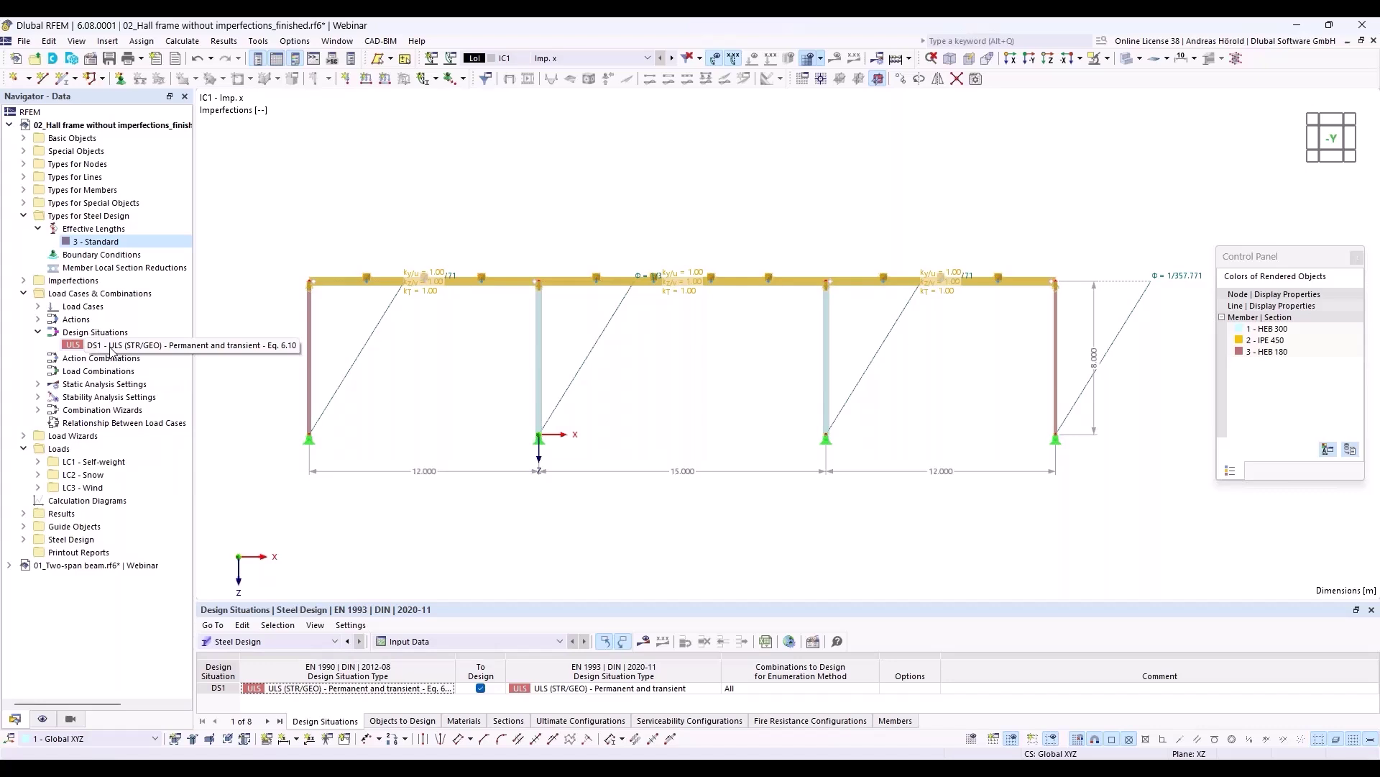
# - Review the imperfection option in the combination wizard of design situation DS1 and calculate everything
pyautogui.click(118, 351)
pyautogui.doubleClick(118, 351)
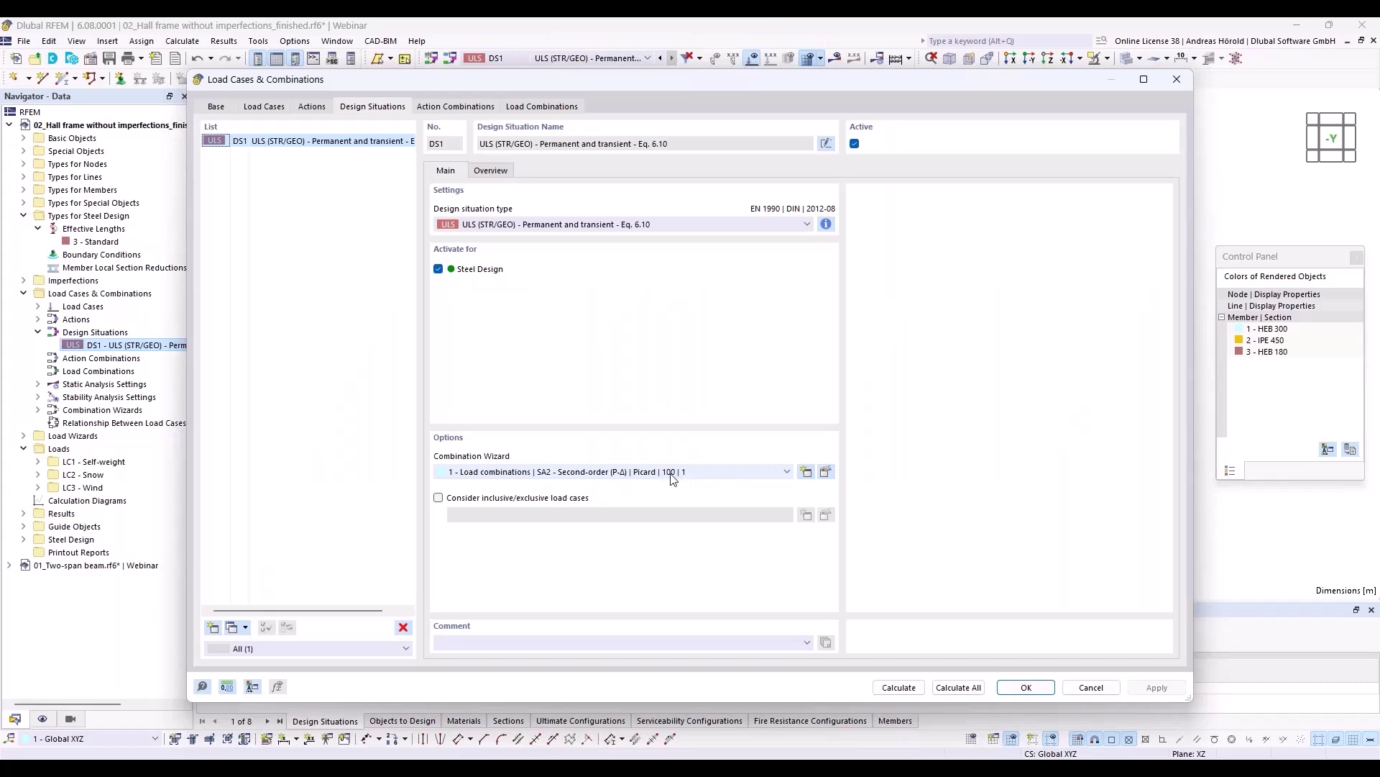
pyautogui.click(826, 471)
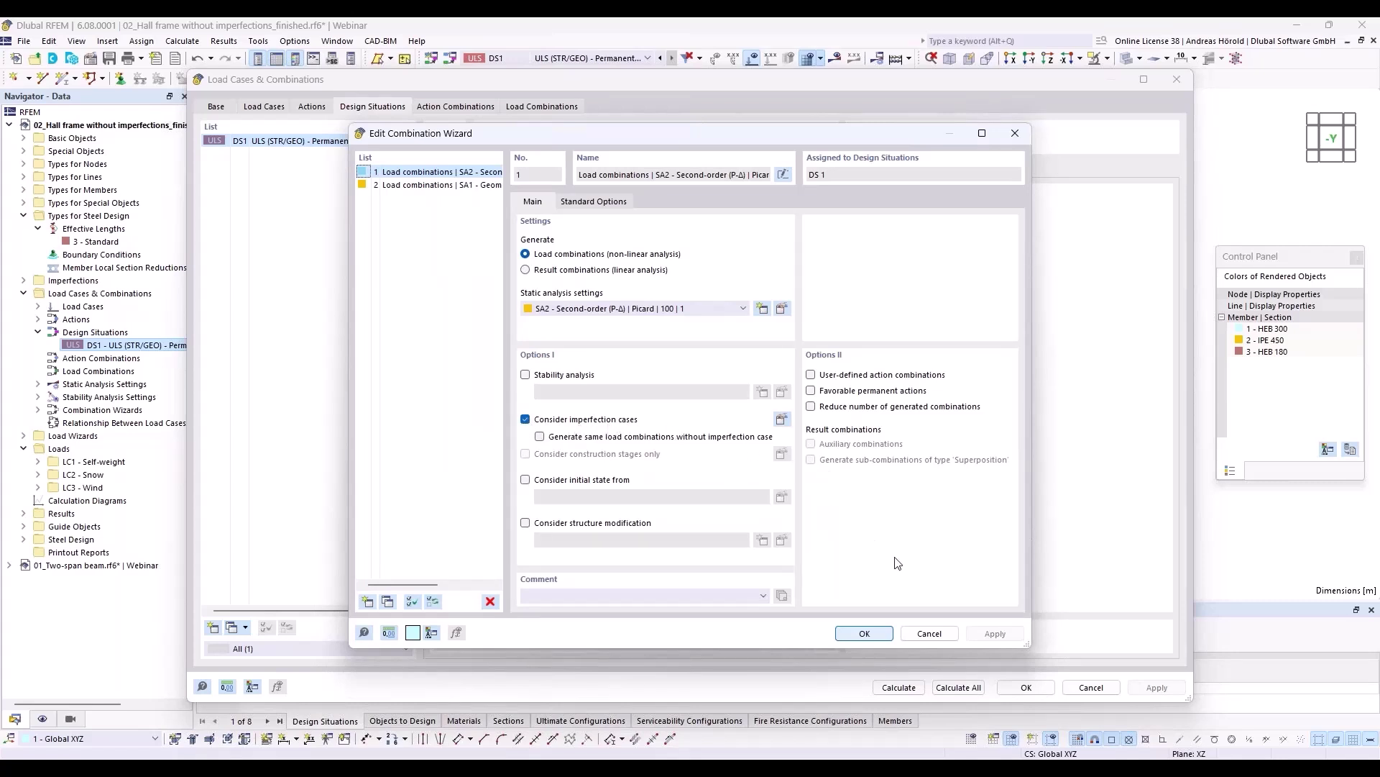
pyautogui.click(870, 632)
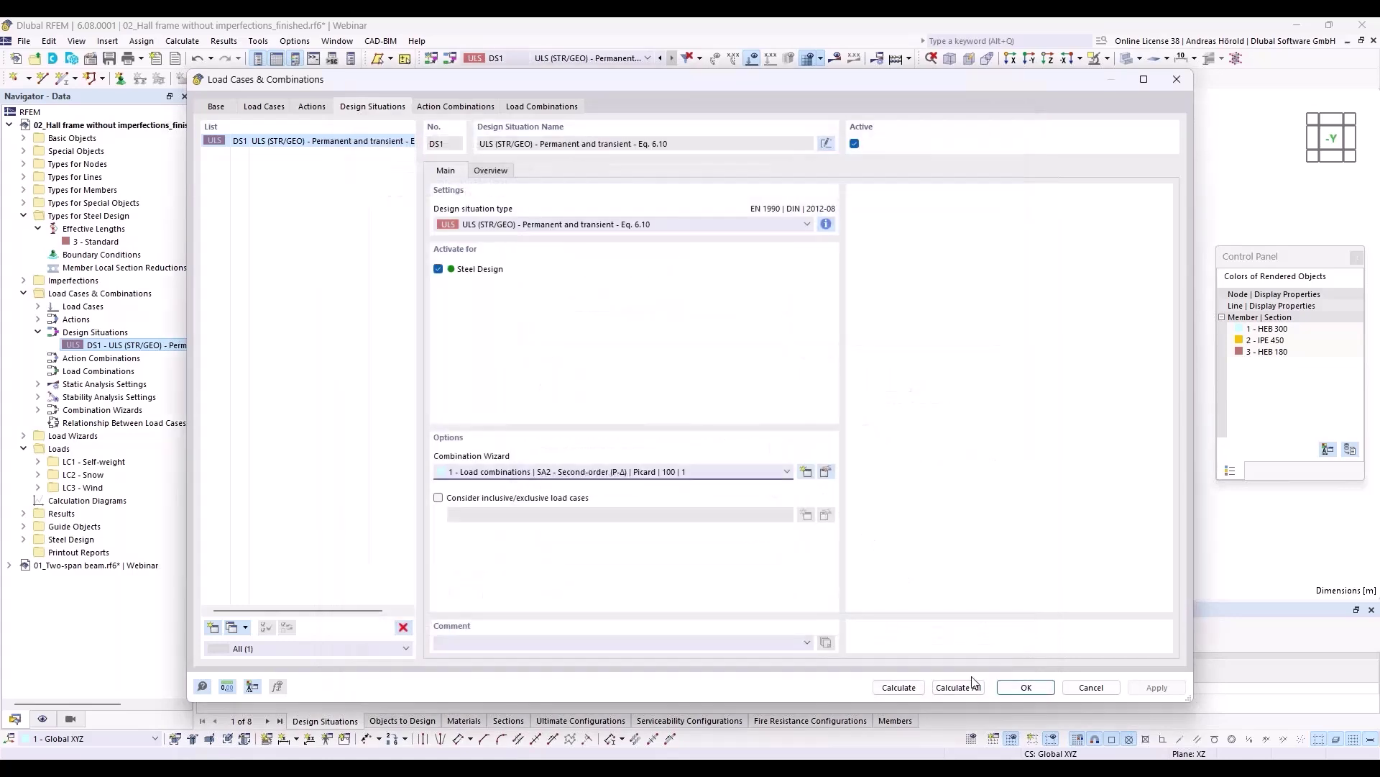
pyautogui.click(958, 688)
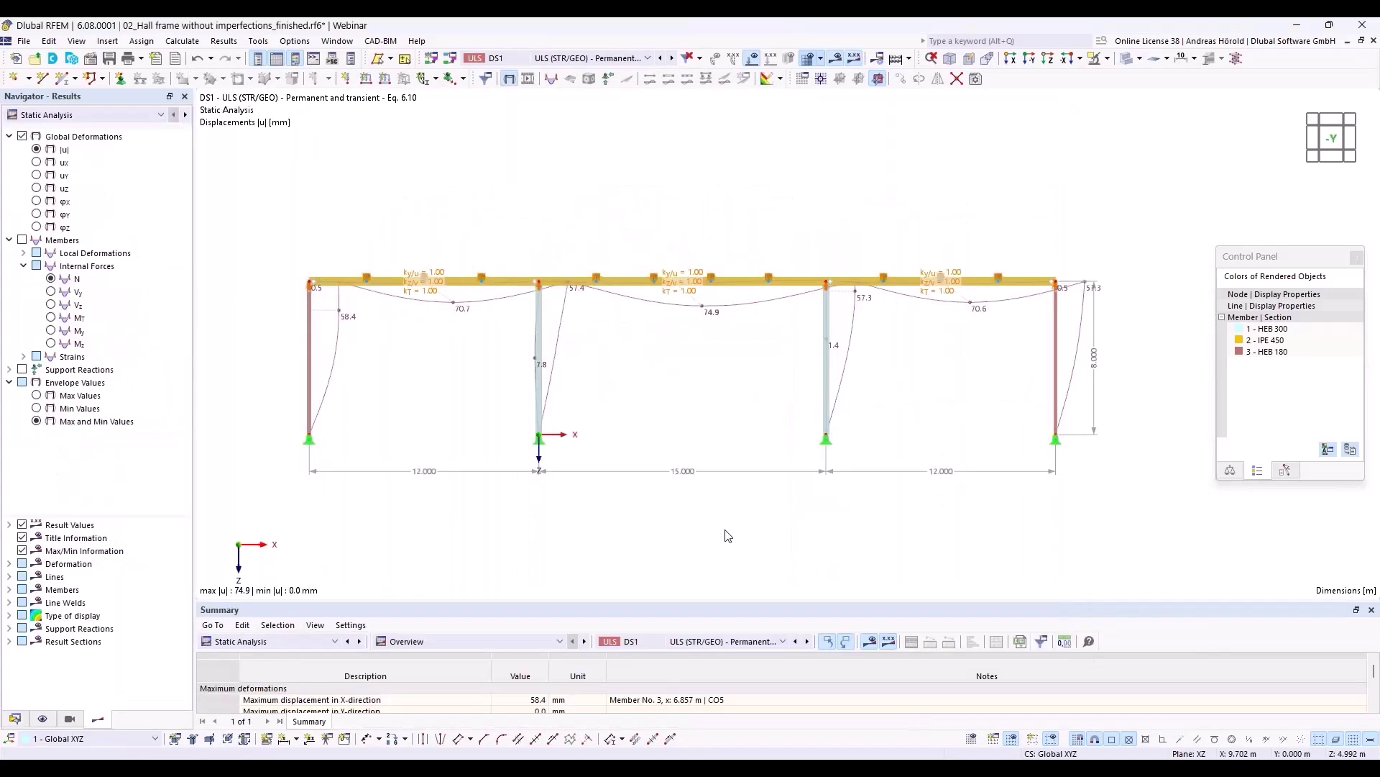
# - Show the steel design ratios on members by design situation and enlarge the table to view all checks
pyautogui.click(290, 642)
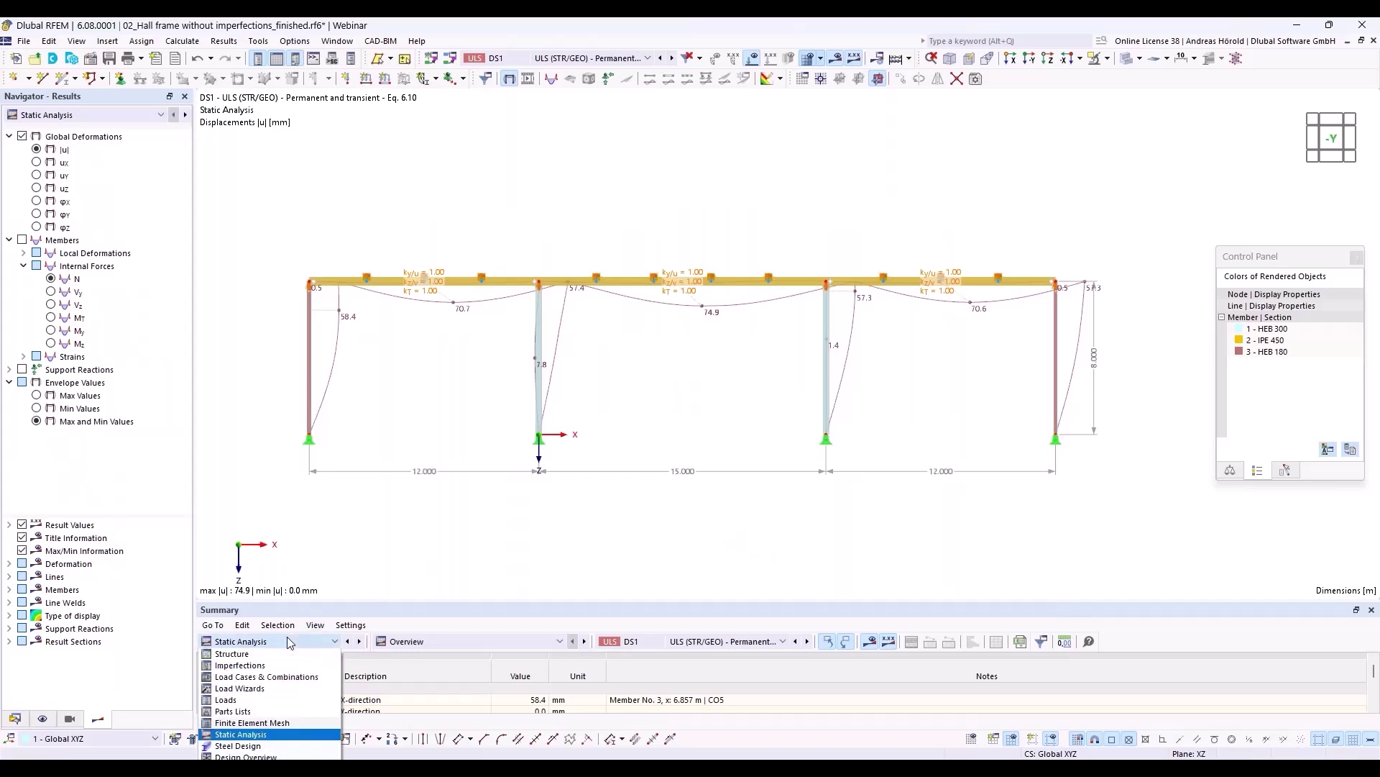
pyautogui.click(282, 747)
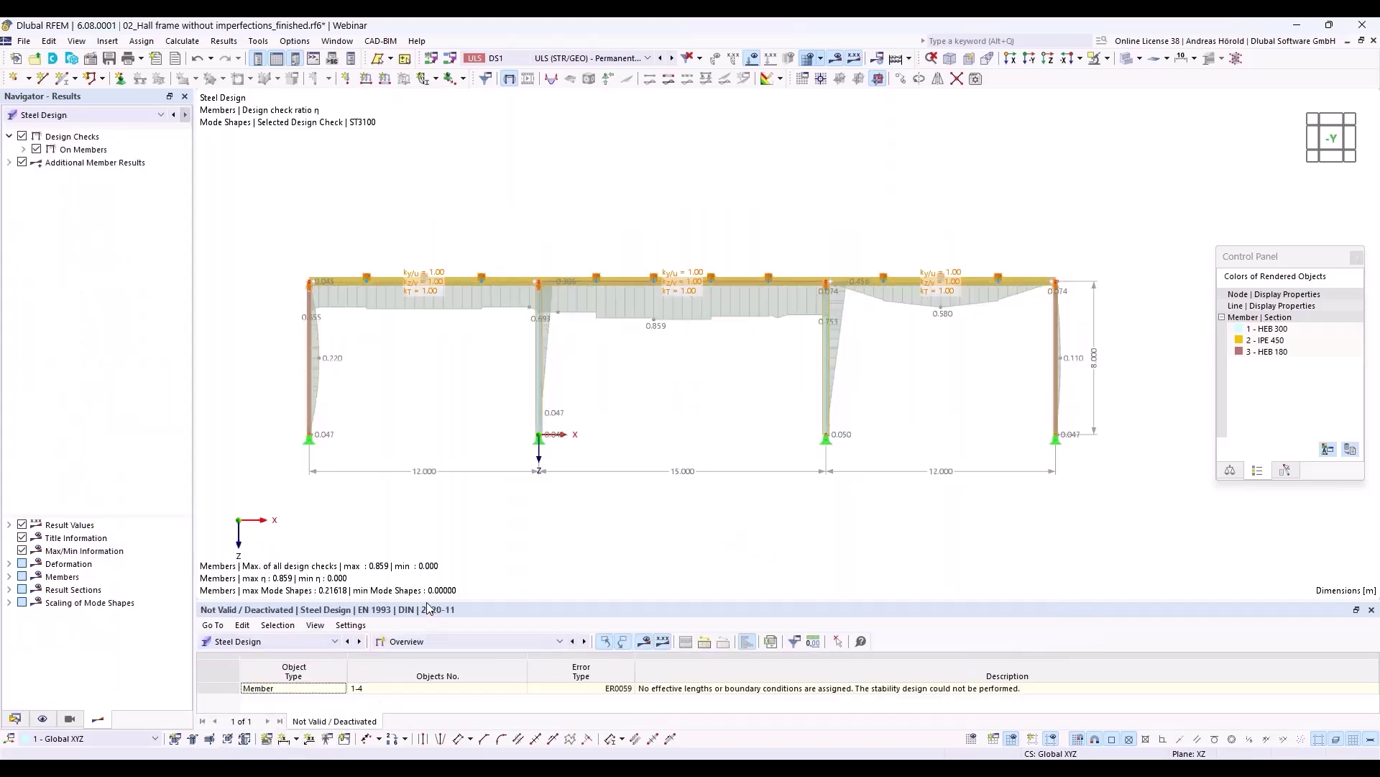
pyautogui.moveTo(428, 604); pyautogui.dragTo(432, 499)
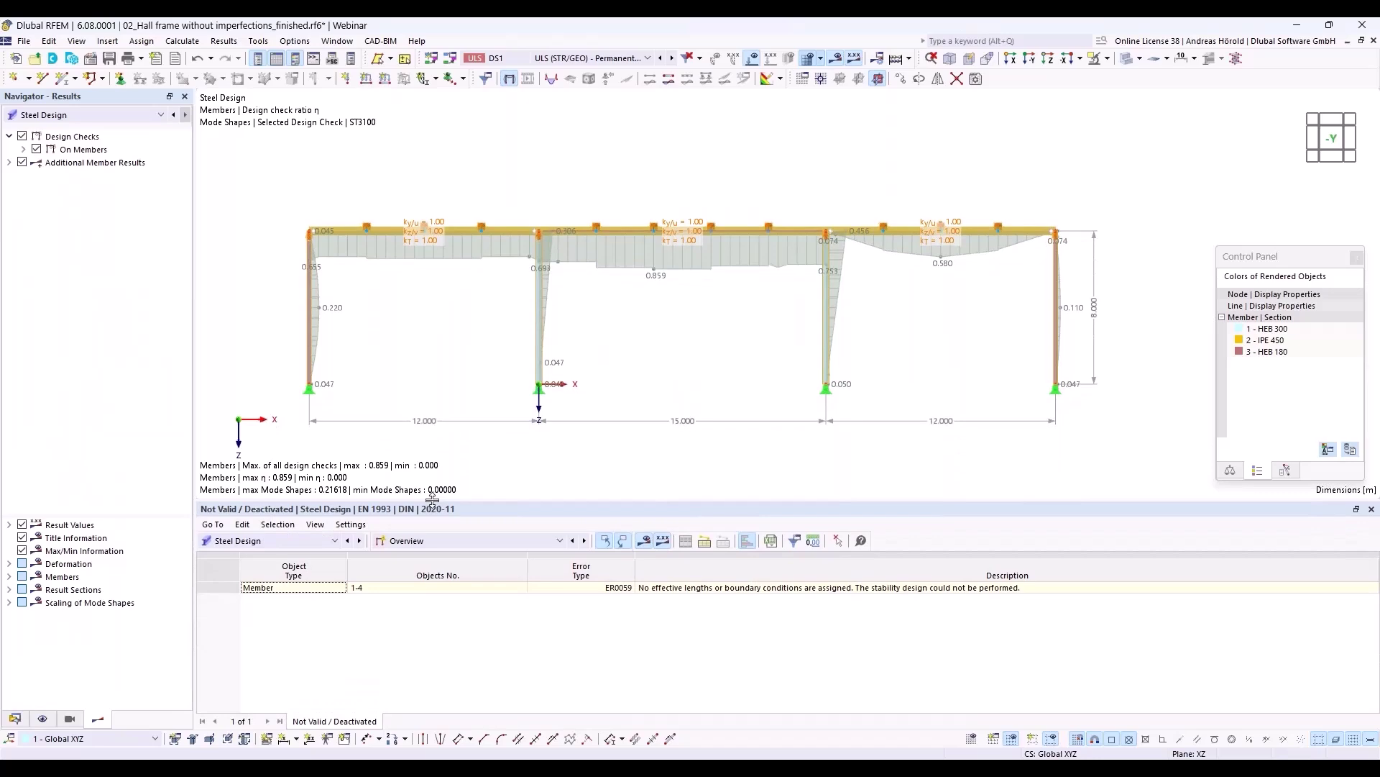
pyautogui.click(477, 538)
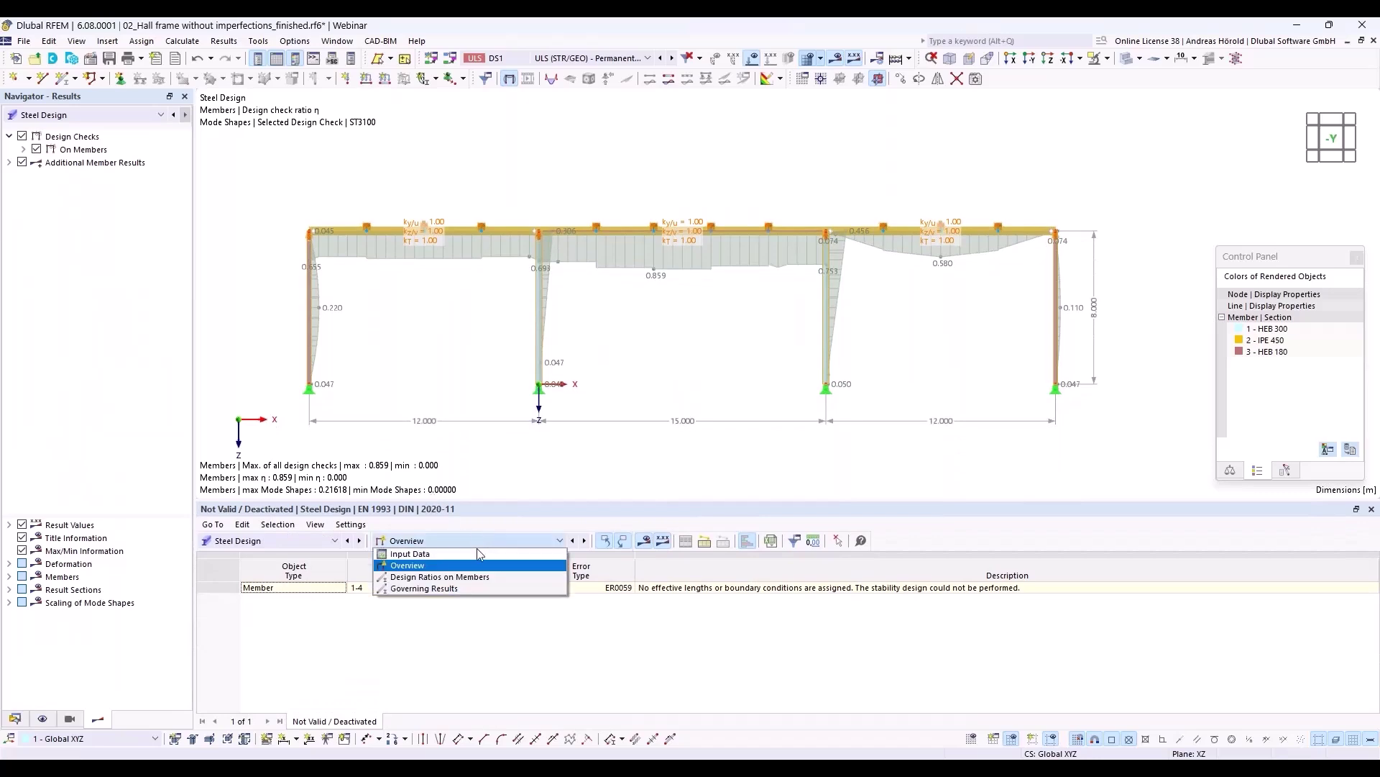
pyautogui.click(479, 577)
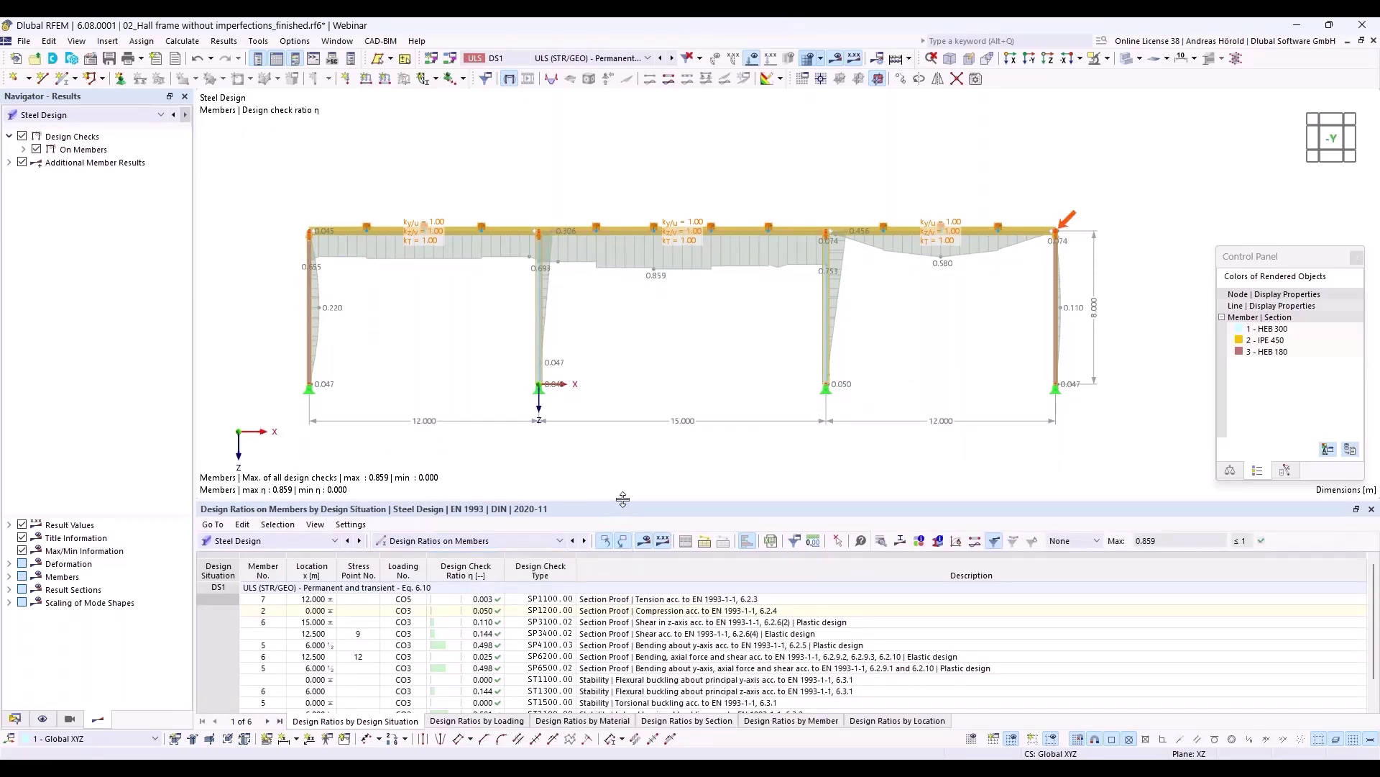
pyautogui.moveTo(623, 492); pyautogui.dragTo(640, 443)
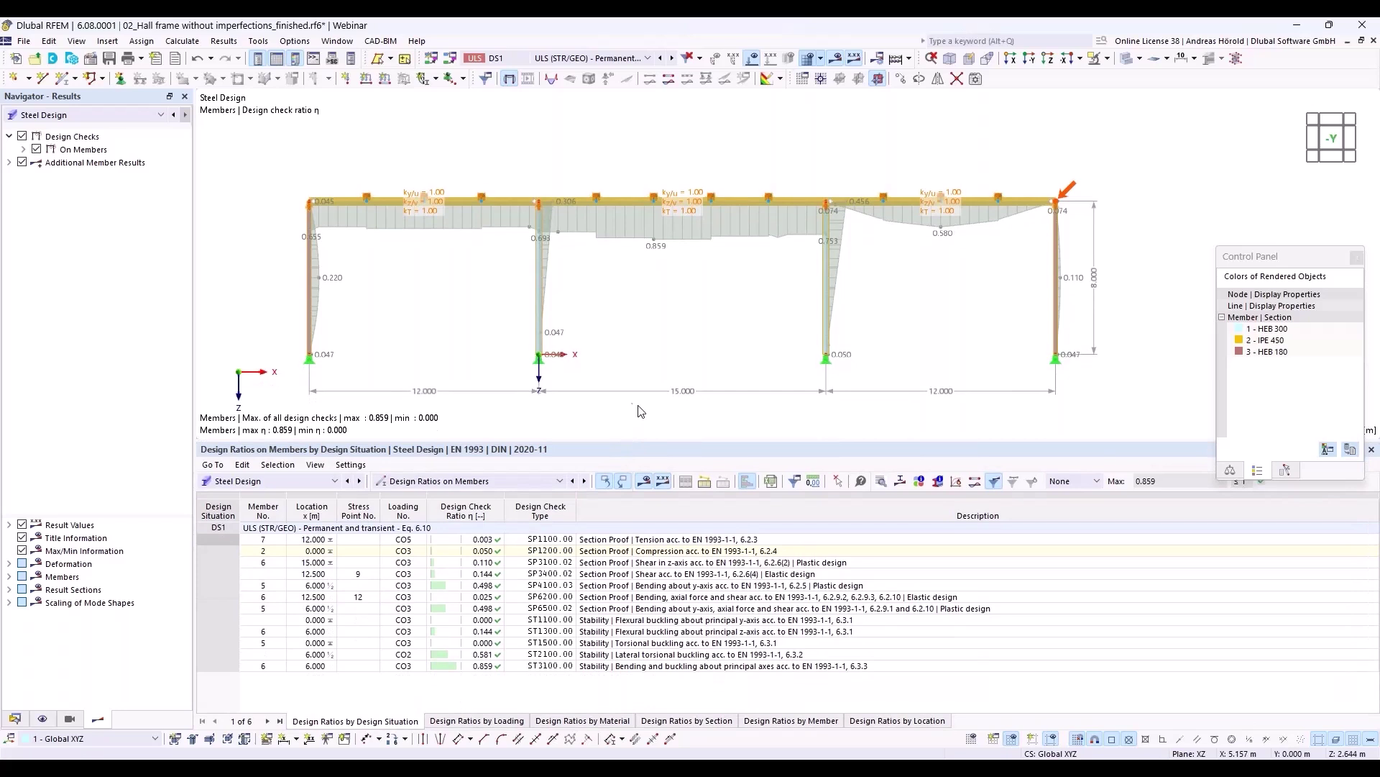